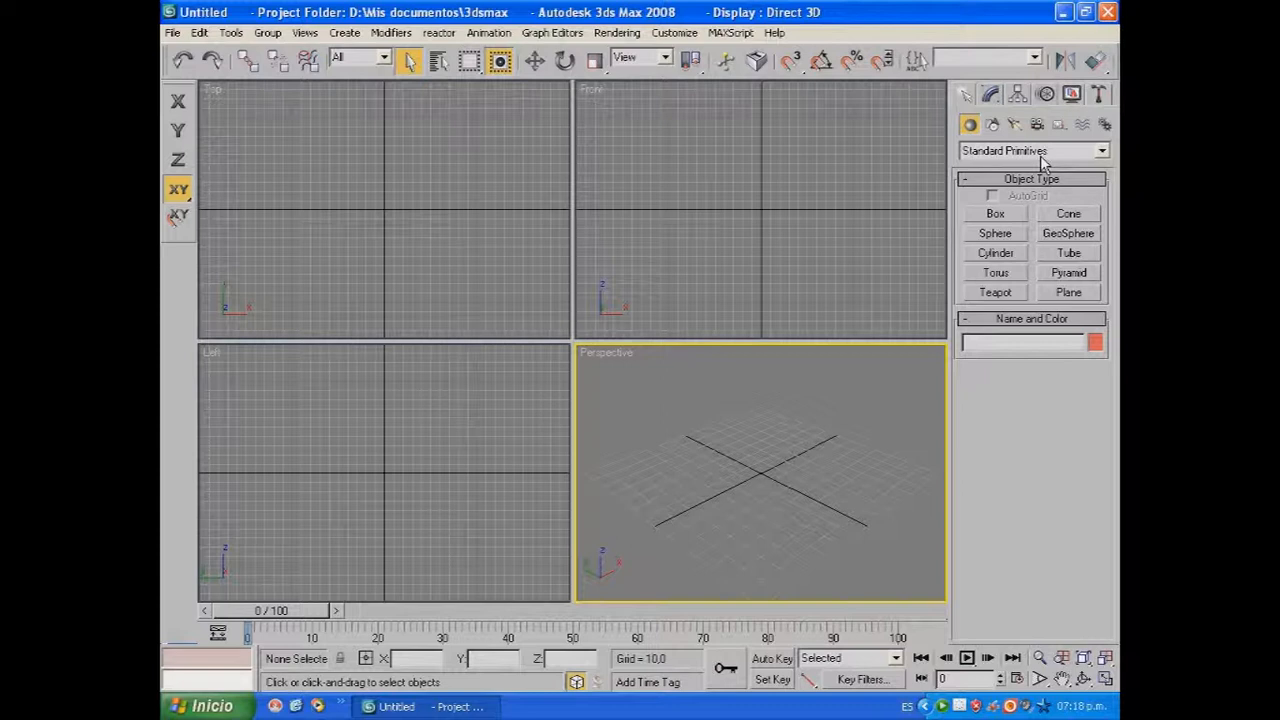
Draw a box about 116 long, 147 wide and 117 high in the Top viewport, and delete it.
{"action": "left_click", "coordinate": [1102, 152]}
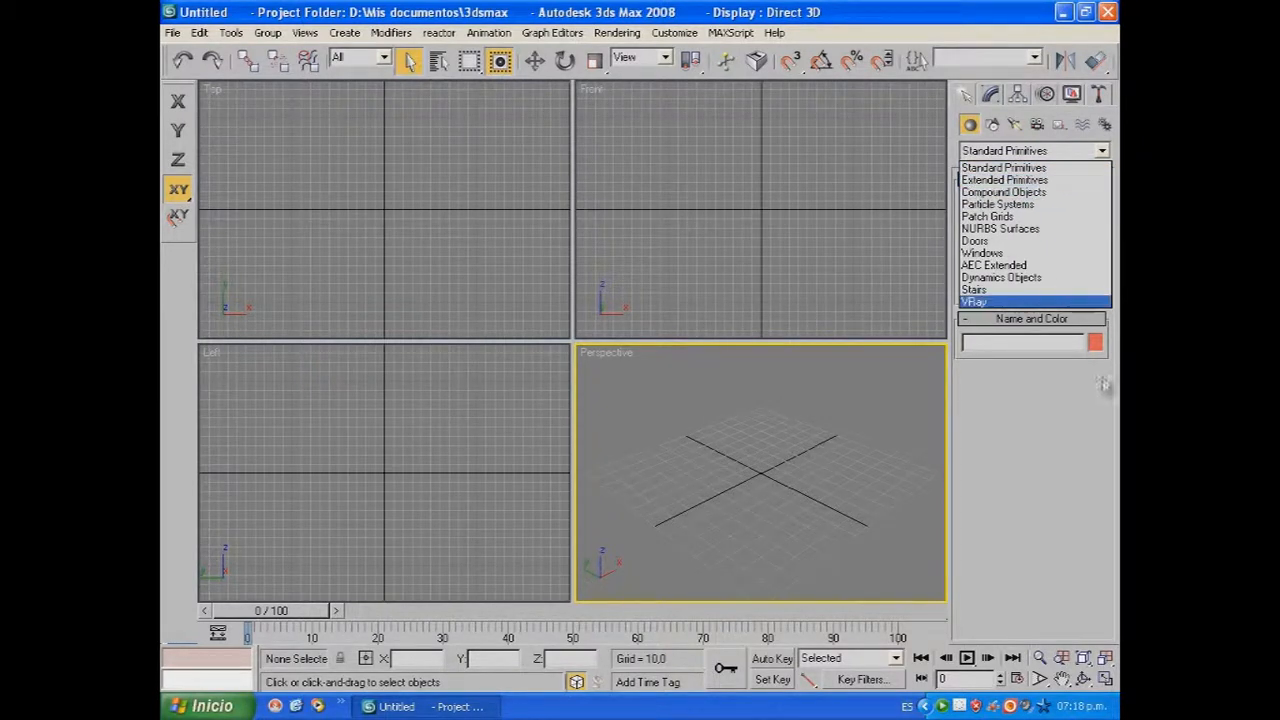
{"action": "left_click", "coordinate": [1088, 410]}
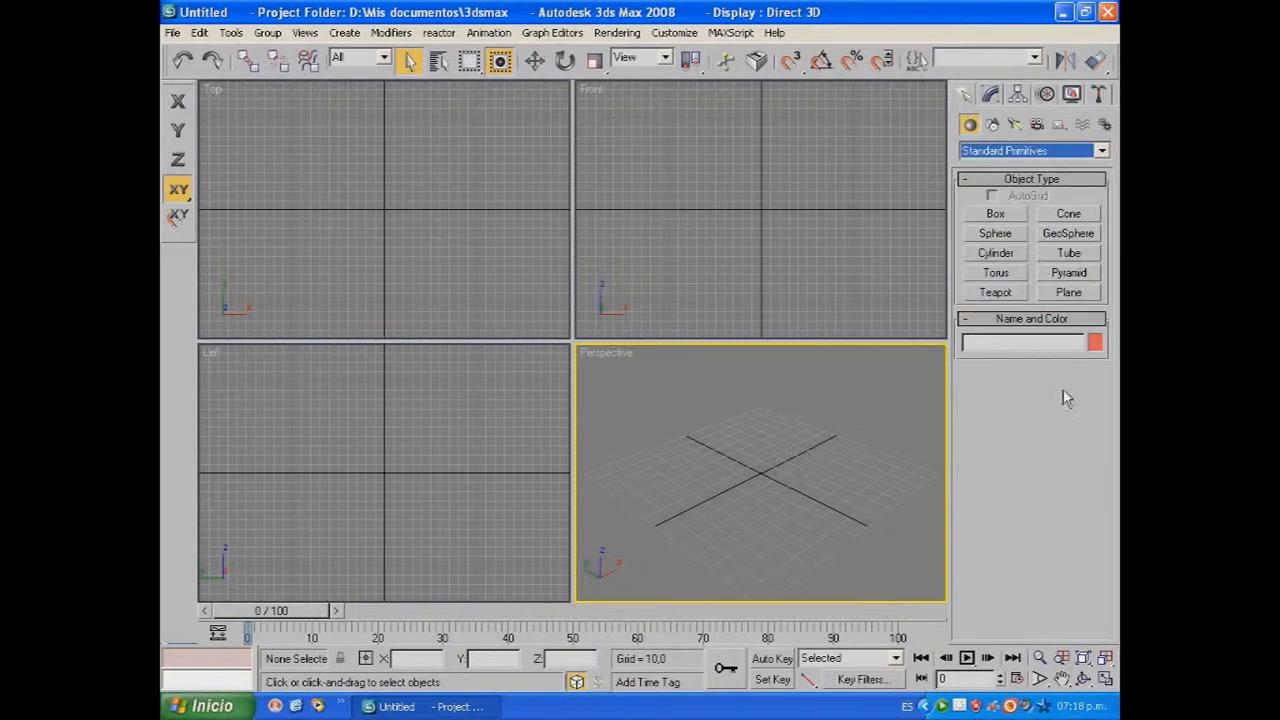
{"action": "left_click", "coordinate": [987, 217]}
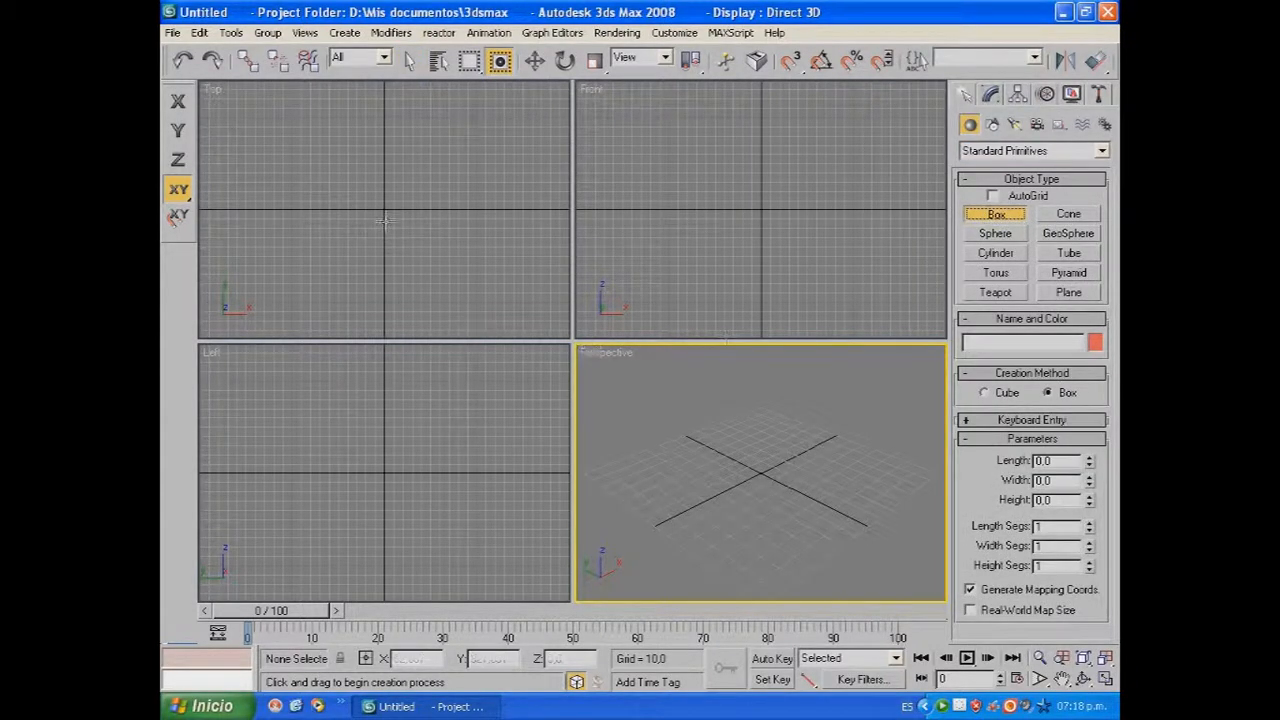
{"action": "left_click", "coordinate": [314, 158]}
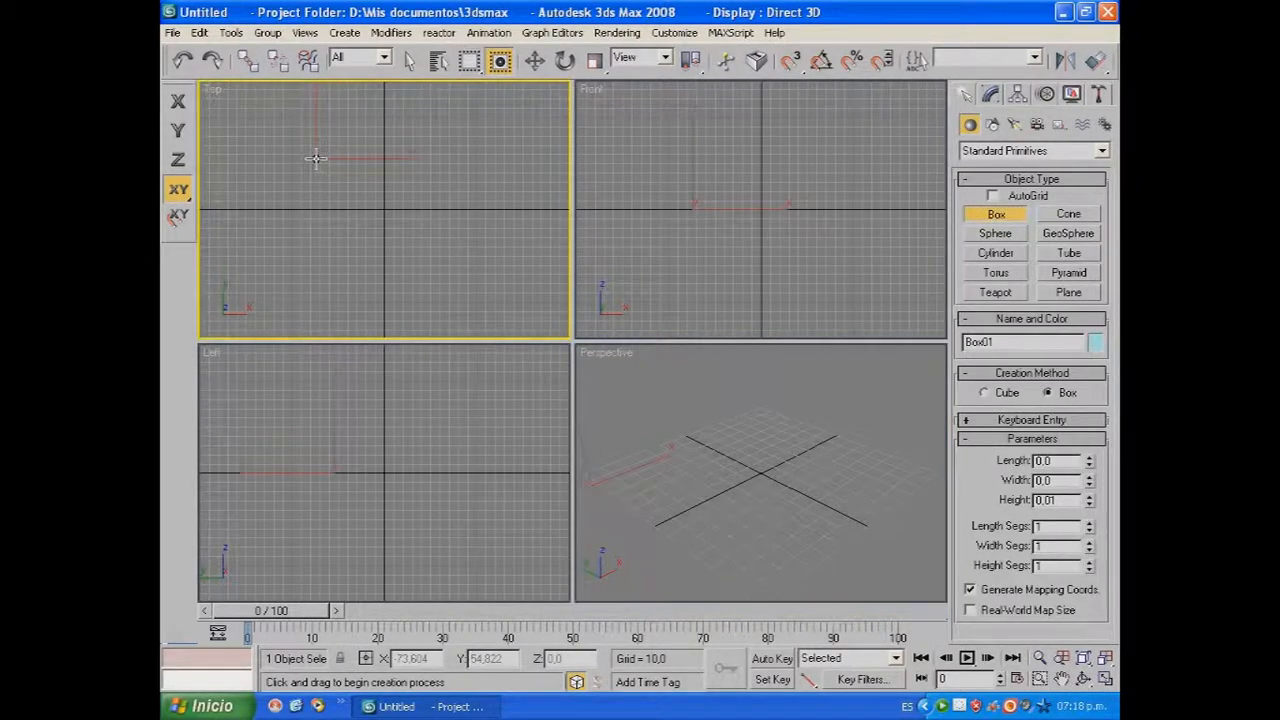
{"action": "left_click_drag", "start_coordinate": [314, 158], "coordinate": [451, 265]}
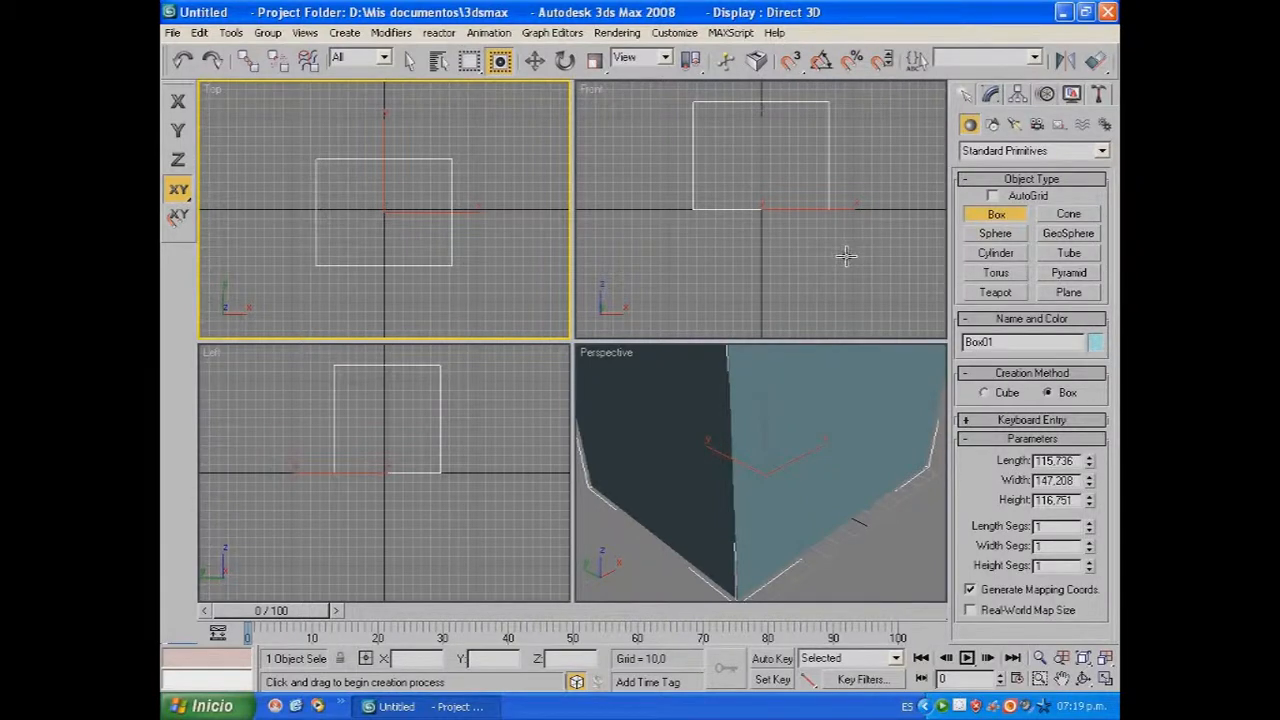
{"action": "key", "text": "Delete"}
Draw a box in the Front viewport and set its length to 50, width to 50 and height to 85.
{"action": "left_click_drag", "start_coordinate": [663, 130], "coordinate": [843, 250]}
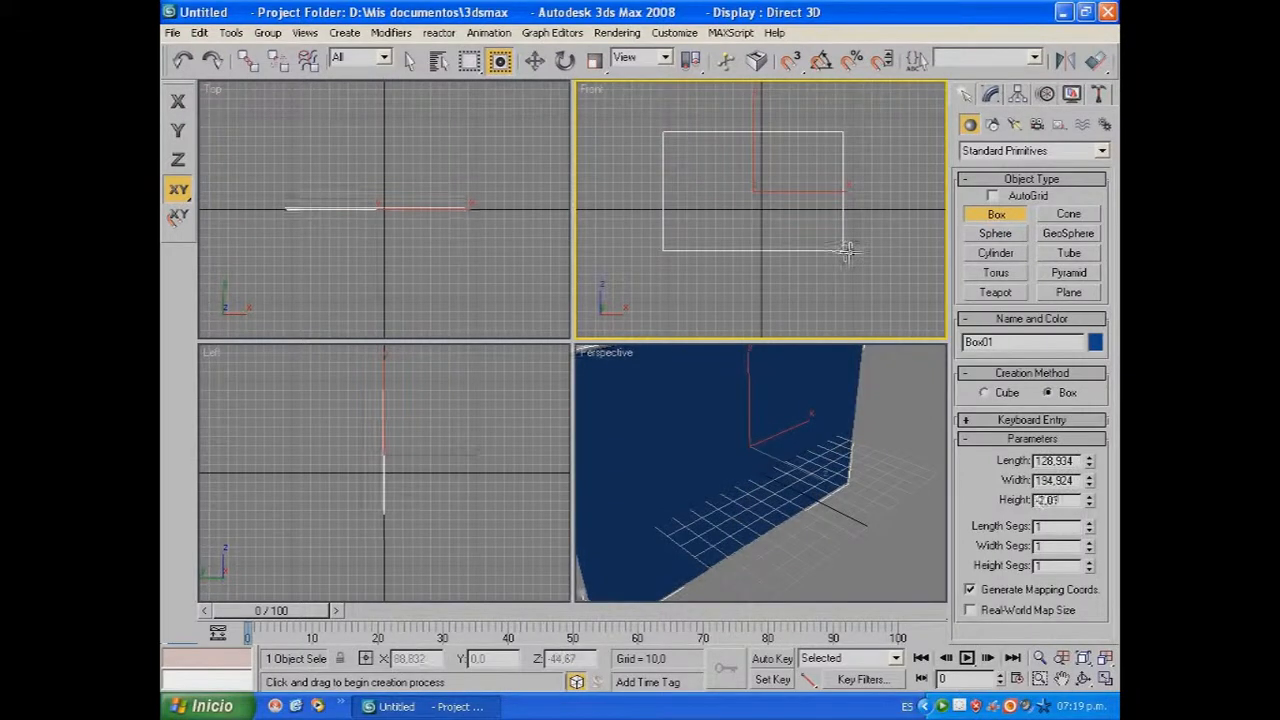
{"action": "left_click", "coordinate": [816, 153]}
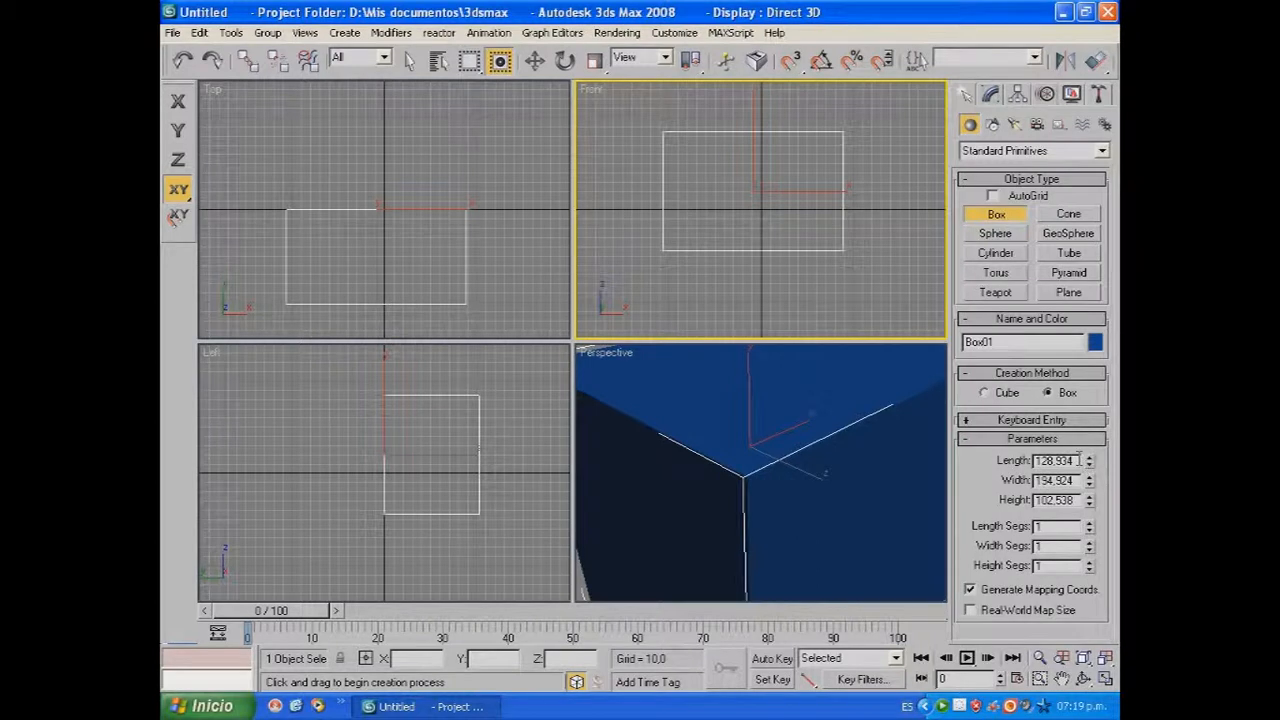
{"action": "left_click_drag", "start_coordinate": [1072, 461], "coordinate": [1000, 465]}
{"action": "type", "text": "50"}
{"action": "key", "text": "Tab"}
{"action": "type", "text": "50"}
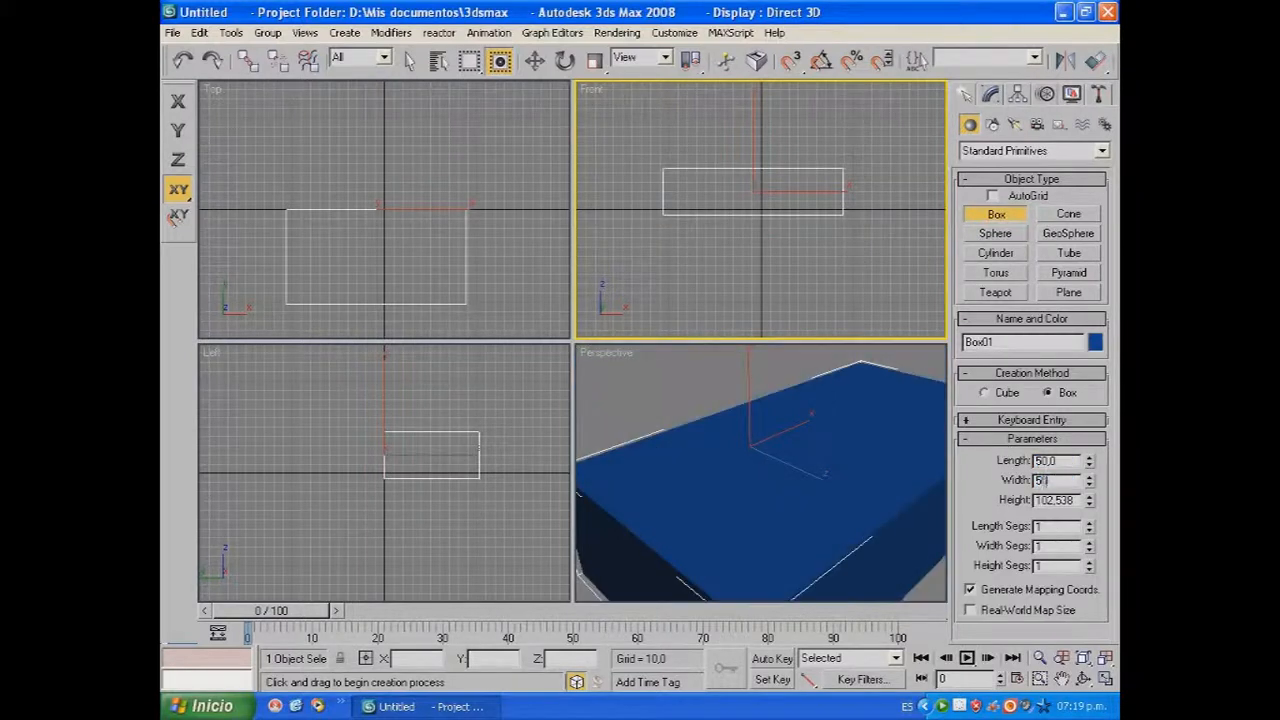
{"action": "key", "text": "Tab"}
{"action": "type", "text": "85"}
{"action": "key", "text": "Return"}
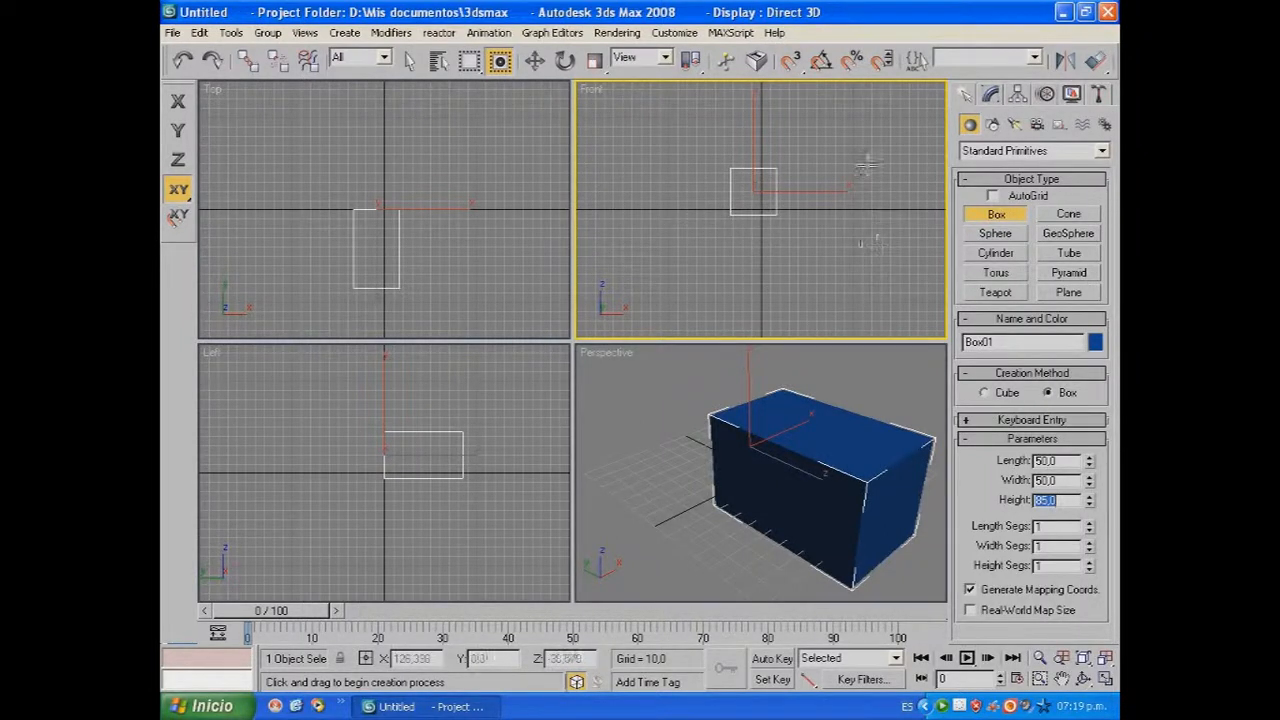
{"action": "left_click", "coordinate": [409, 60]}
{"action": "left_click", "coordinate": [726, 279]}
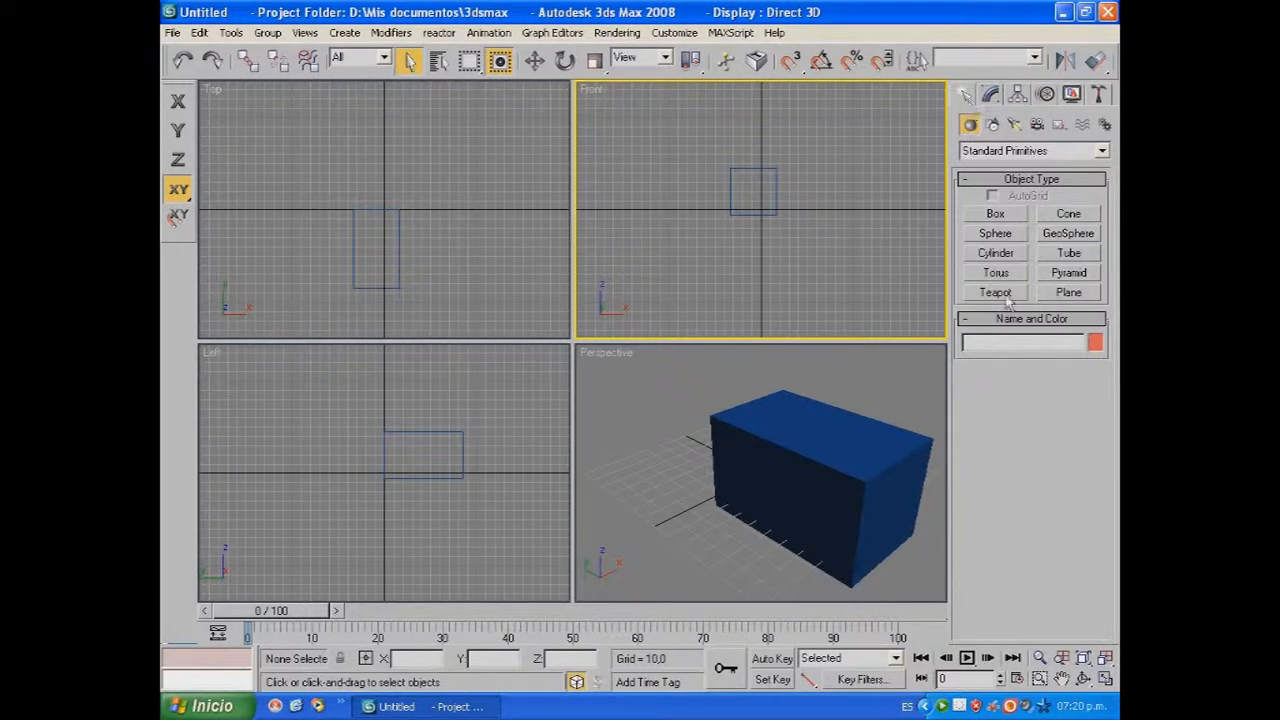
Modify the existing box to a length of 60, a width of 85 and a height of 60.
{"action": "left_click", "coordinate": [866, 430]}
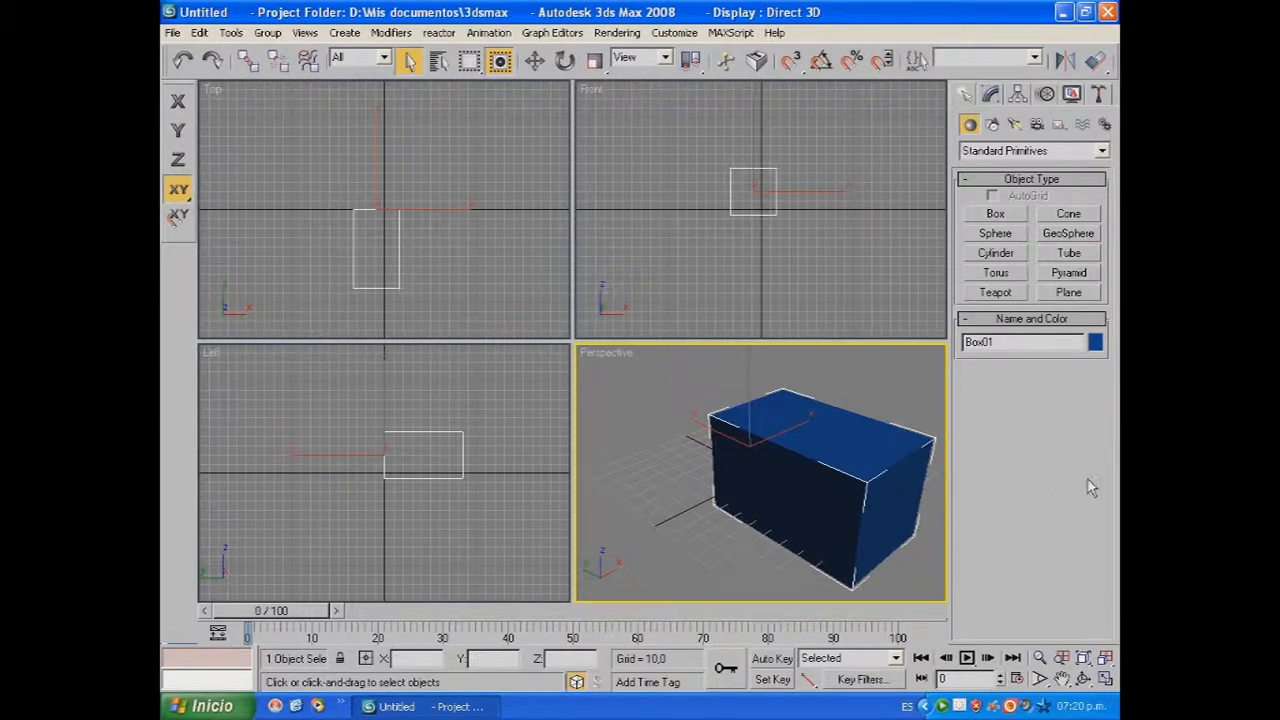
{"action": "left_click", "coordinate": [991, 96]}
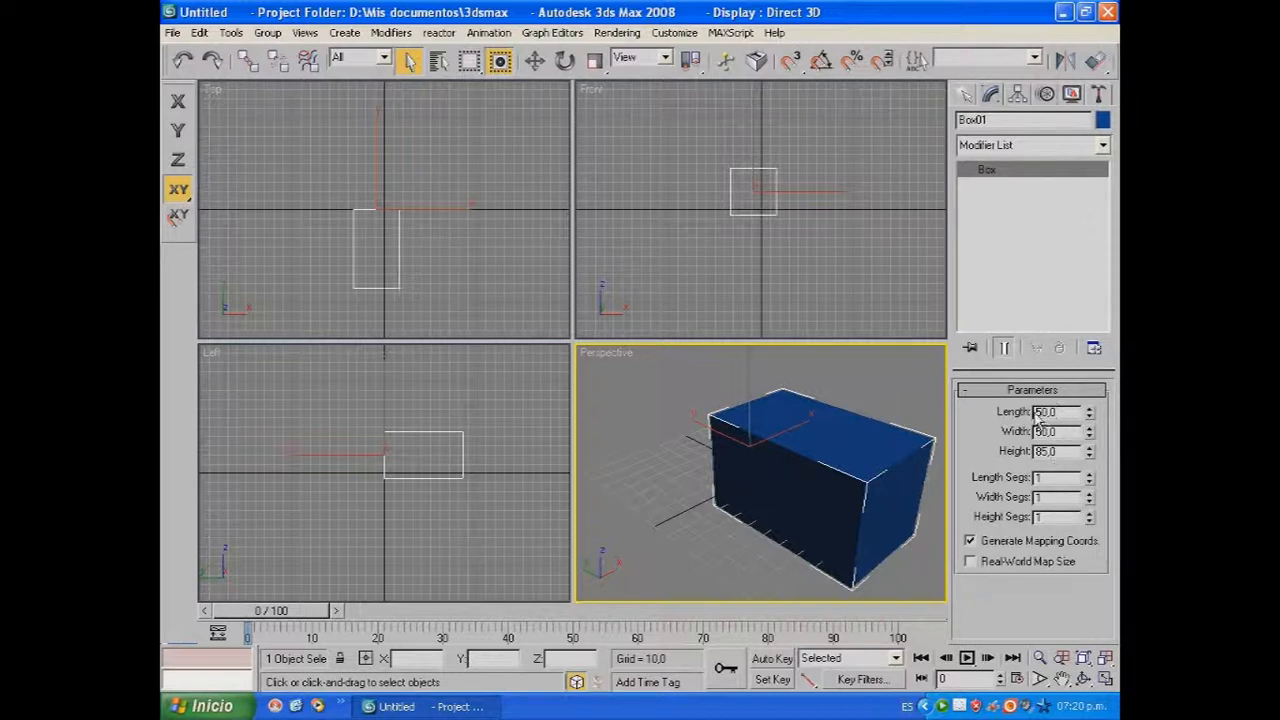
{"action": "left_click_drag", "start_coordinate": [1076, 412], "coordinate": [1033, 413]}
{"action": "type", "text": "60"}
{"action": "key", "text": "Tab"}
{"action": "type", "text": "85"}
{"action": "key", "text": "Tab"}
{"action": "type", "text": "60"}
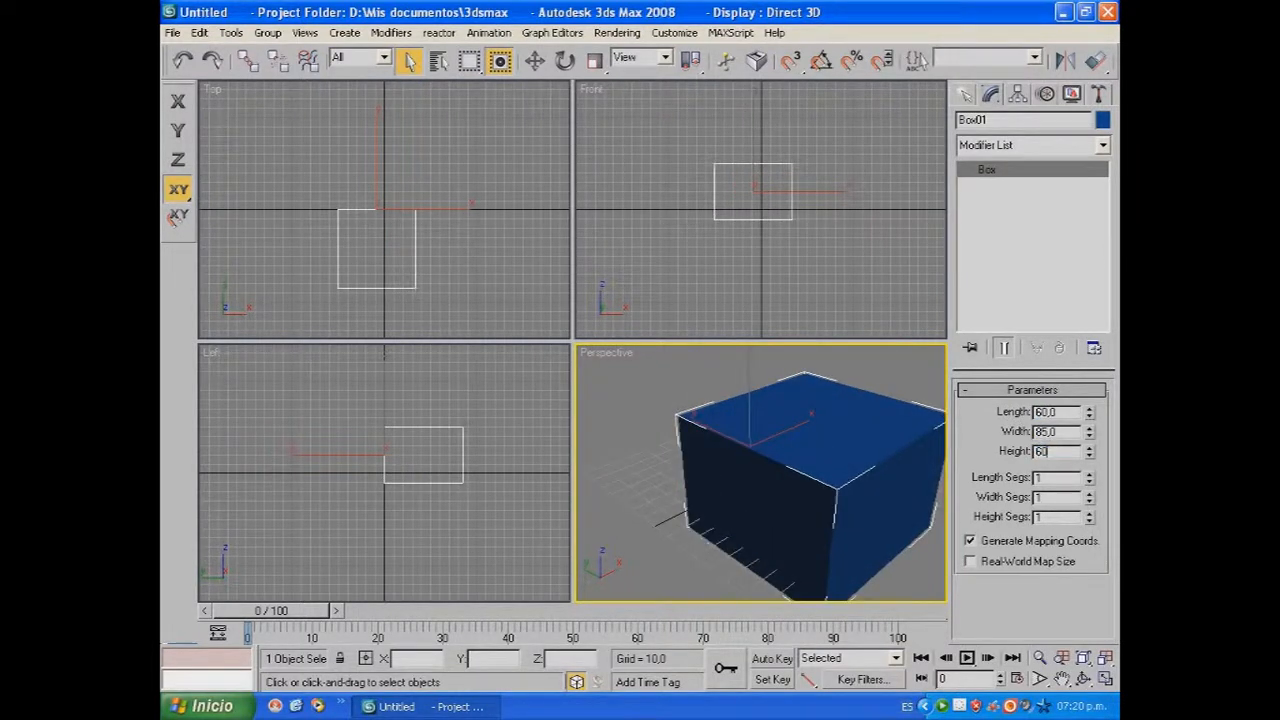
{"action": "key", "text": "Tab"}
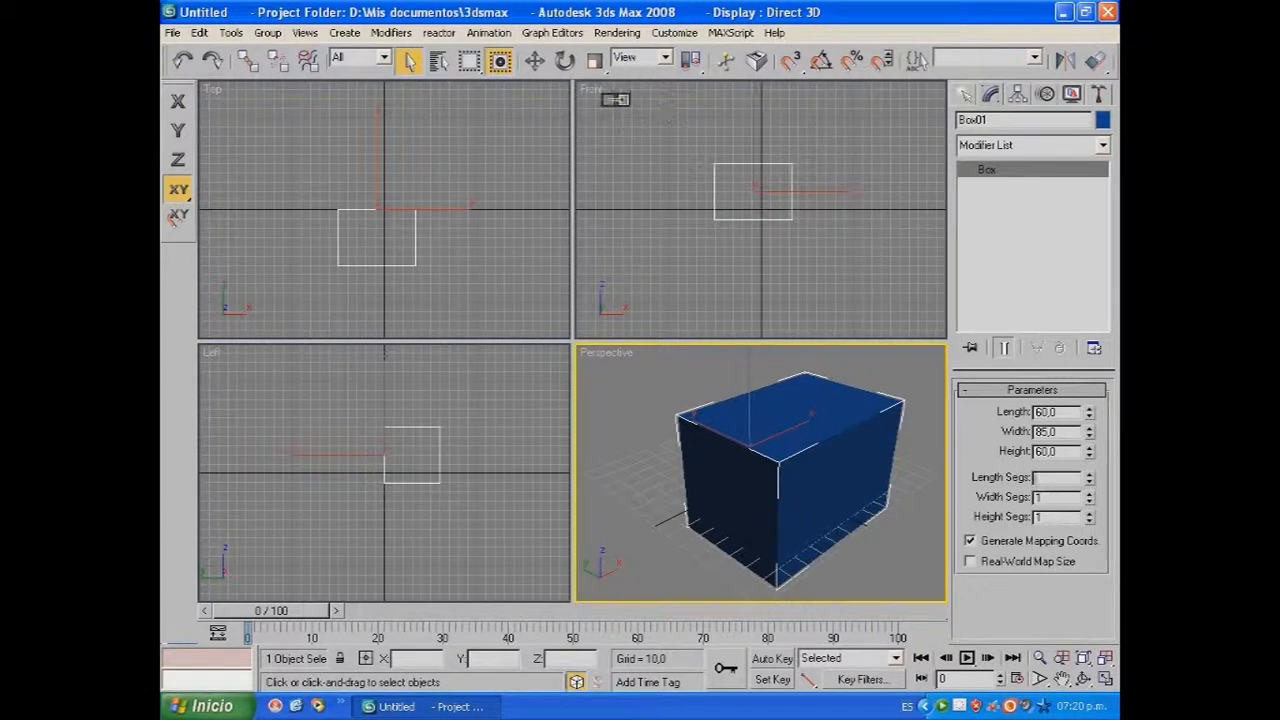
Delete the box from the scene.
{"action": "left_click", "coordinate": [698, 150]}
{"action": "left_click", "coordinate": [808, 436]}
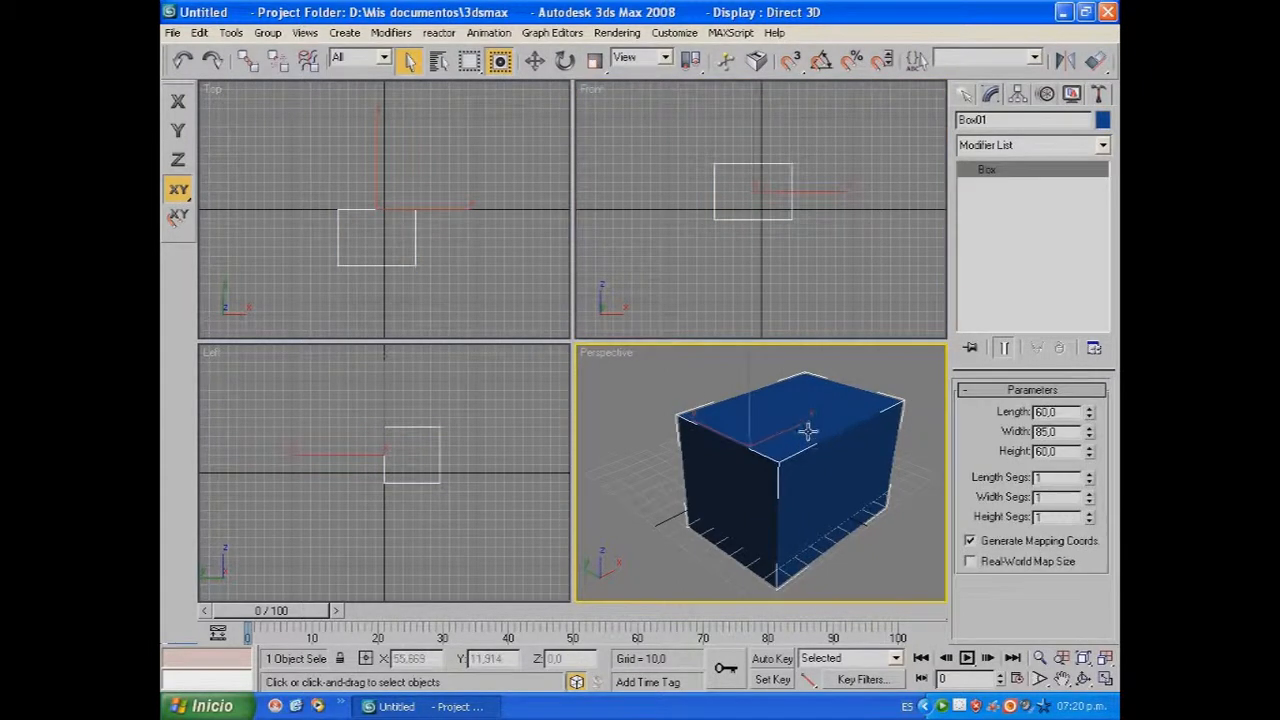
{"action": "key", "text": "Delete"}
Create a box about 114 long, 140 wide and 109 high in the Top viewport and show its modify parameters.
{"action": "left_click", "coordinate": [965, 94]}
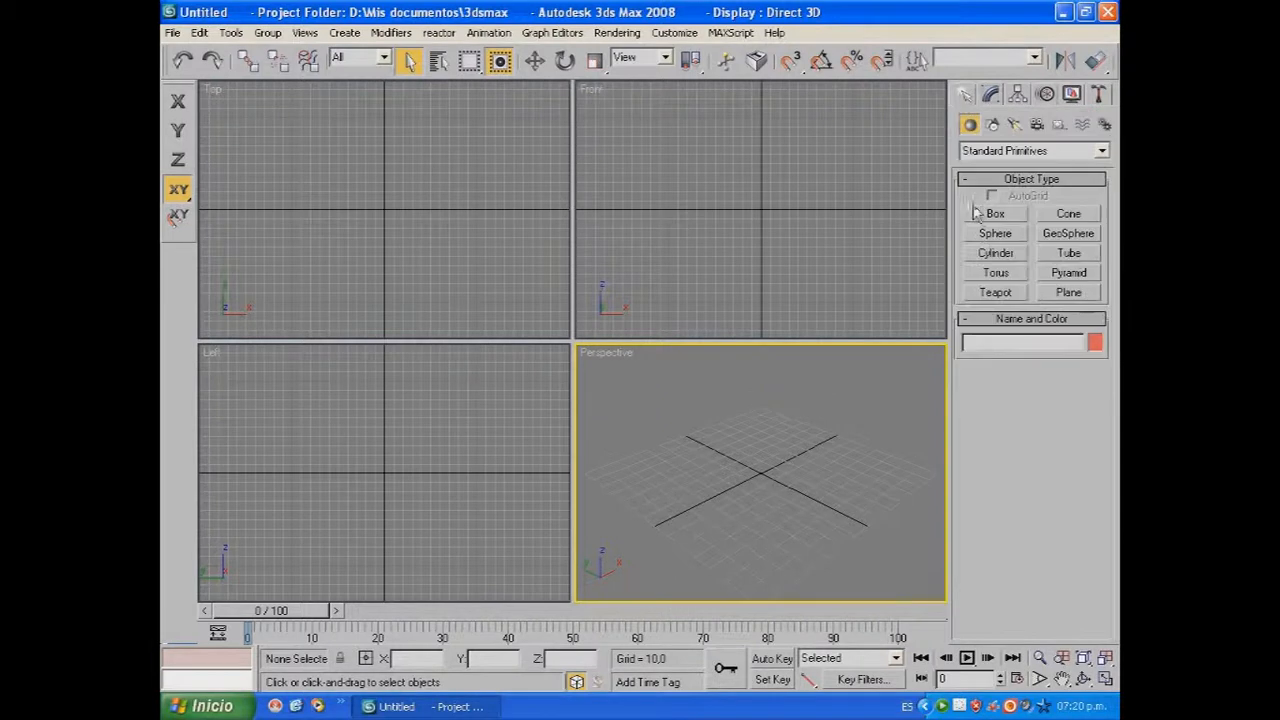
{"action": "left_click", "coordinate": [990, 214]}
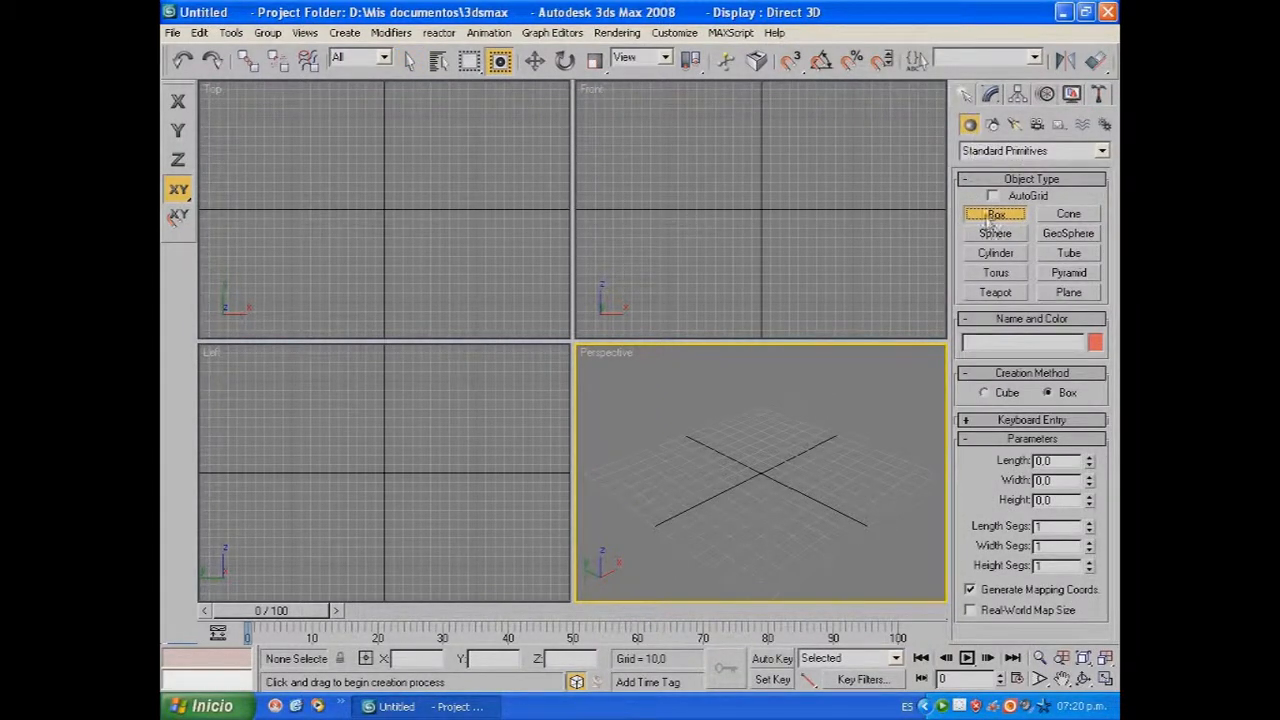
{"action": "left_click_drag", "start_coordinate": [330, 163], "coordinate": [460, 267]}
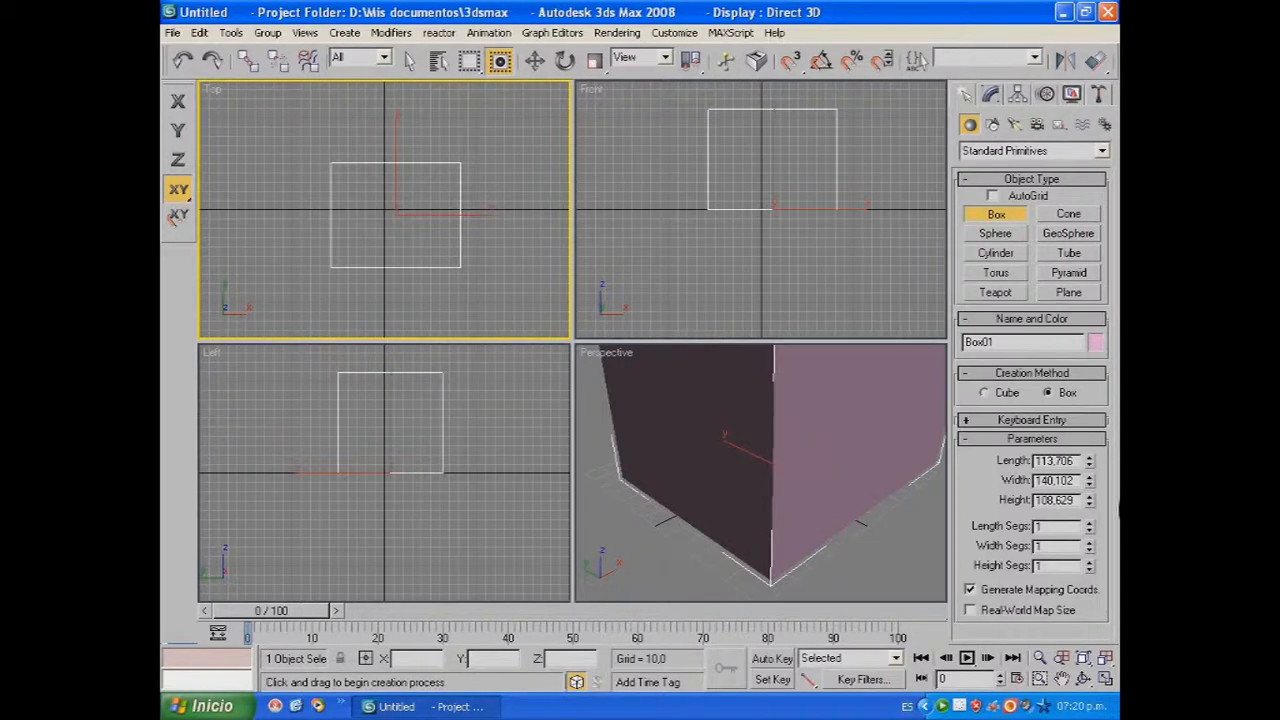
{"action": "double_click", "coordinate": [1055, 460]}
{"action": "left_click", "coordinate": [989, 98]}
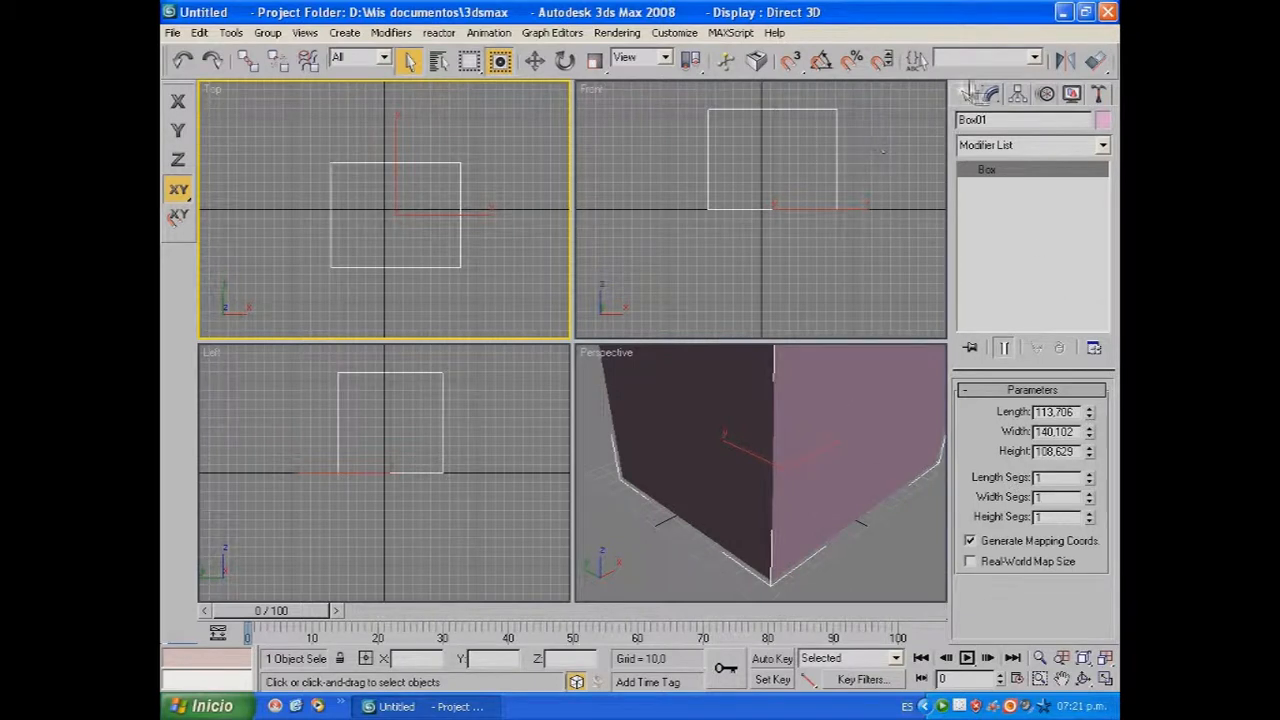
Change the box's object color to dark magenta.
{"action": "left_click_drag", "start_coordinate": [999, 119], "coordinate": [952, 118]}
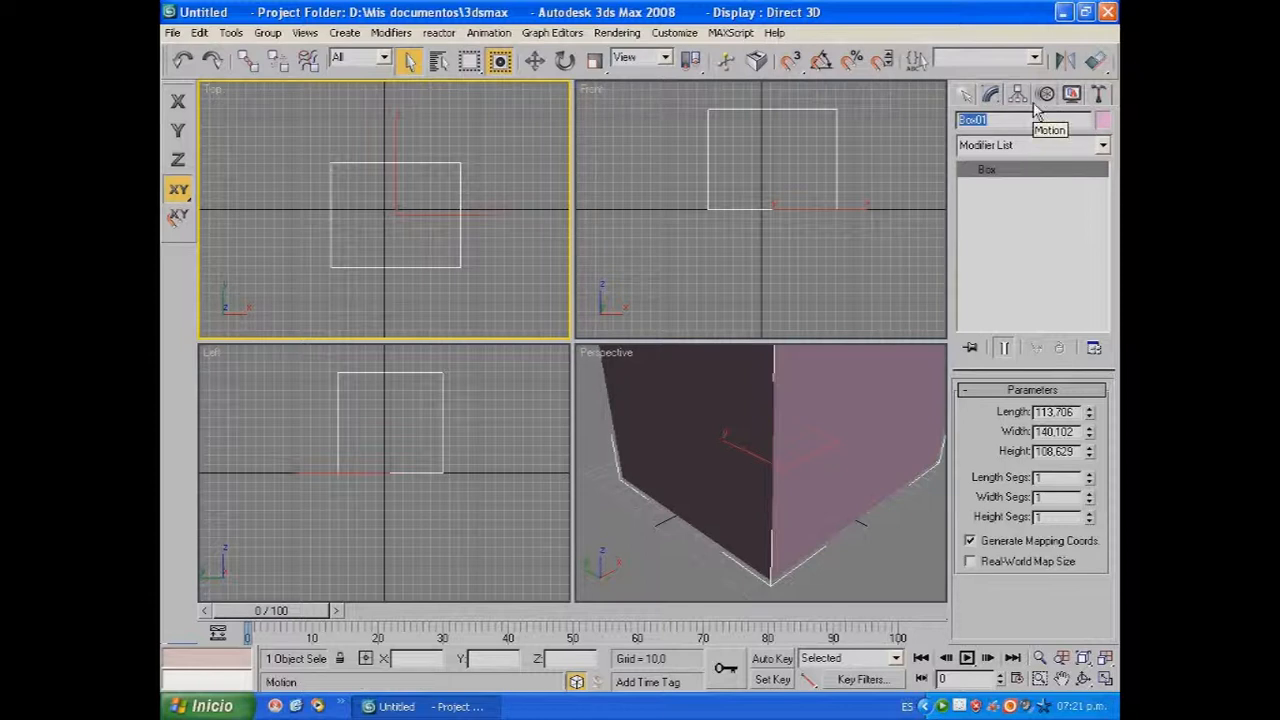
{"action": "left_click", "coordinate": [1102, 119]}
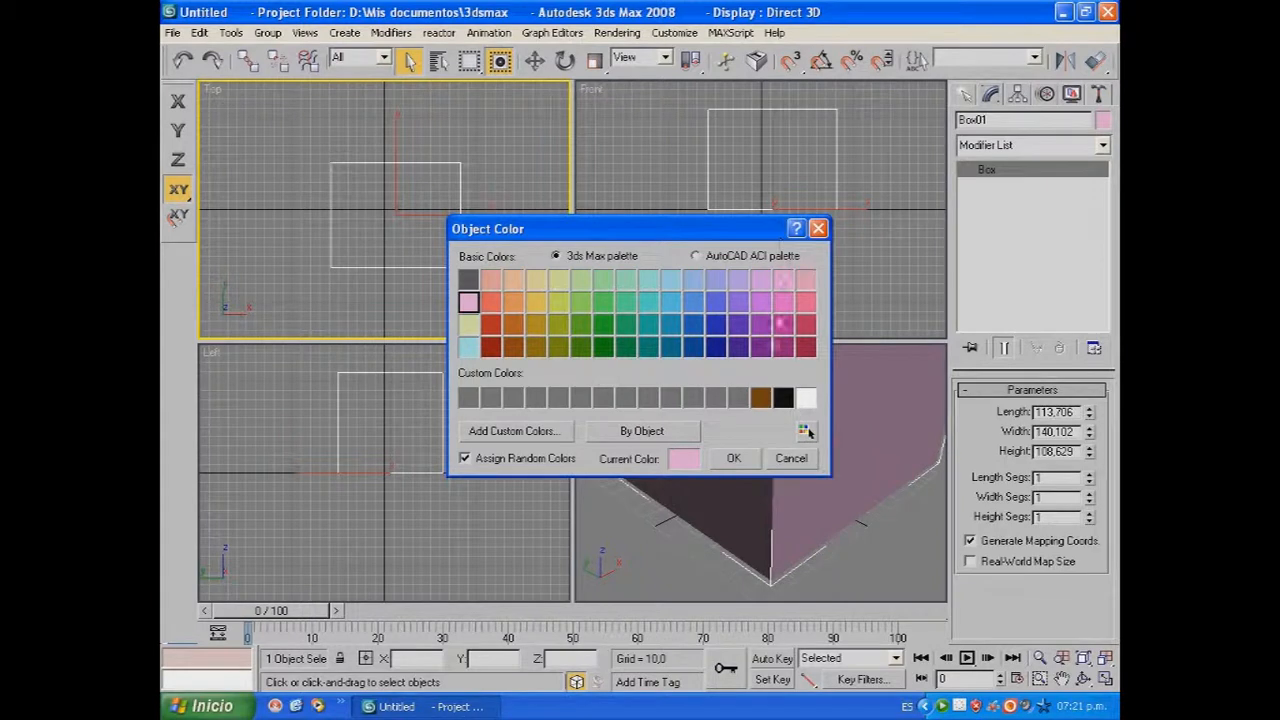
{"action": "left_click_drag", "start_coordinate": [758, 240], "coordinate": [622, 236]}
{"action": "left_click", "coordinate": [647, 343]}
{"action": "left_click", "coordinate": [612, 459]}
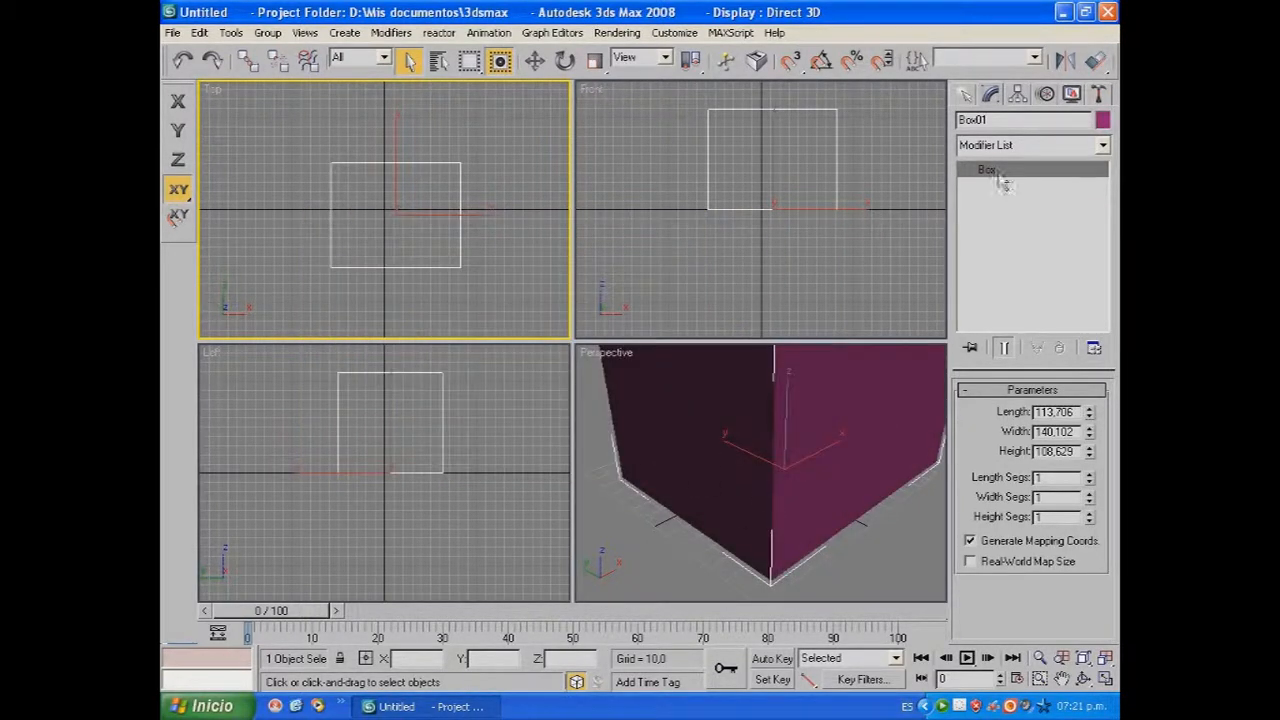
Change the box's object color to blue.
{"action": "left_click", "coordinate": [1105, 121]}
{"action": "left_click", "coordinate": [717, 329]}
{"action": "left_click", "coordinate": [734, 455]}
Pan and zoom the Perspective view around the box, and fit the box in all viewports.
{"action": "middle_click_drag", "start_coordinate": [793, 405], "coordinate": [766, 440]}
{"action": "scroll", "coordinate": [770, 438], "scroll_direction": "down", "scroll_amount": 3}
{"action": "scroll", "coordinate": [768, 437], "scroll_direction": "up", "scroll_amount": 5}
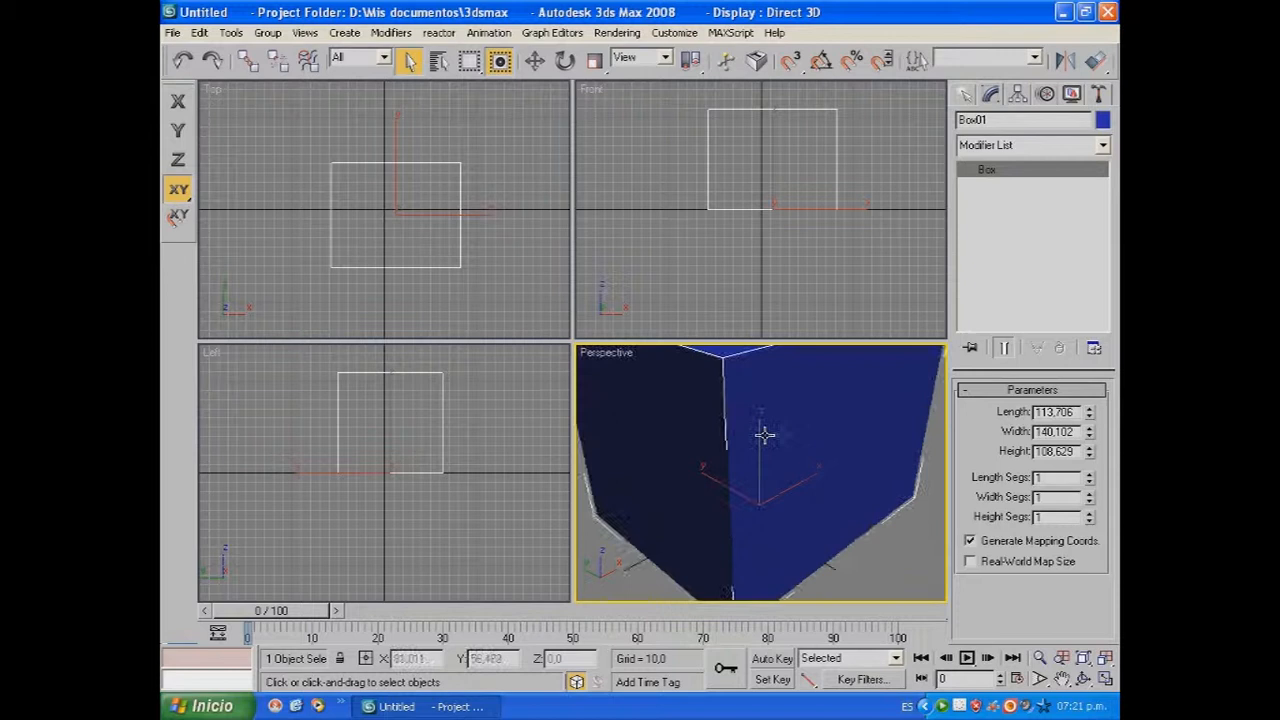
{"action": "key", "text": "ctrl+shift+z"}
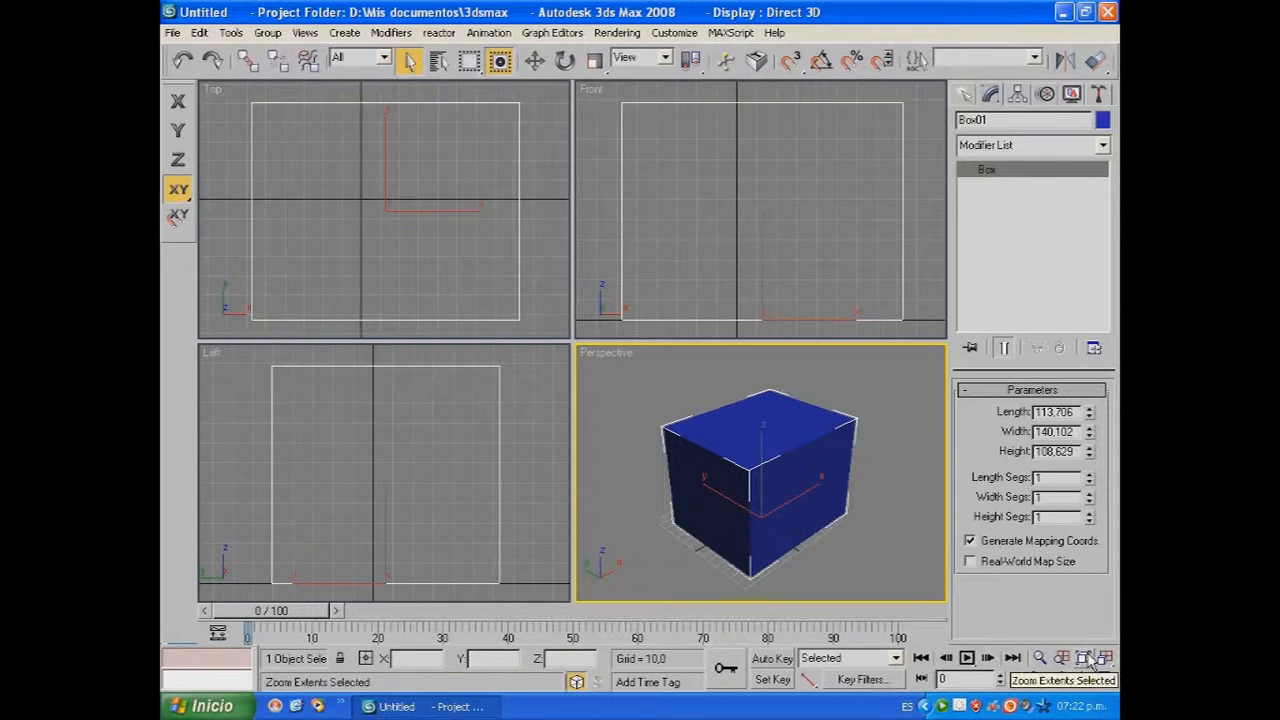
Zoom out in each viewport, and frame the selected box with Zoom Extents in Perspective and in all viewports.
{"action": "left_click", "coordinate": [854, 512]}
{"action": "scroll", "coordinate": [814, 503], "scroll_direction": "down", "scroll_amount": 5}
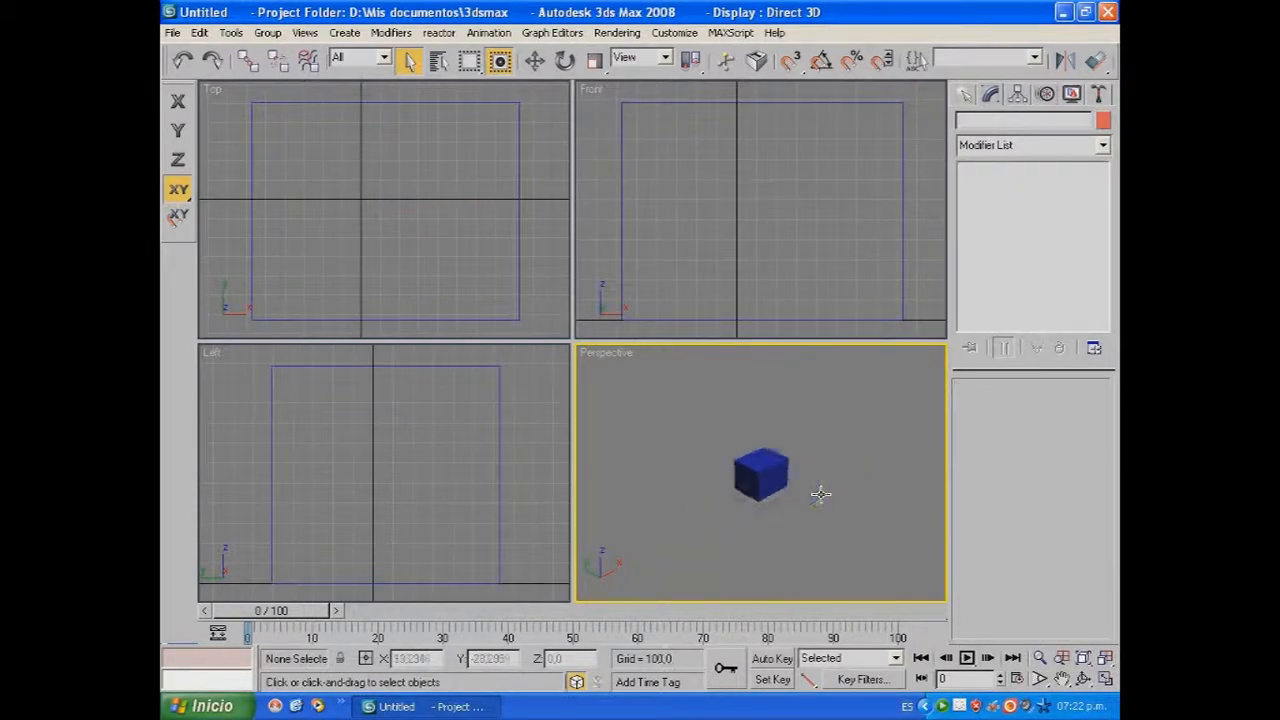
{"action": "left_click", "coordinate": [755, 478]}
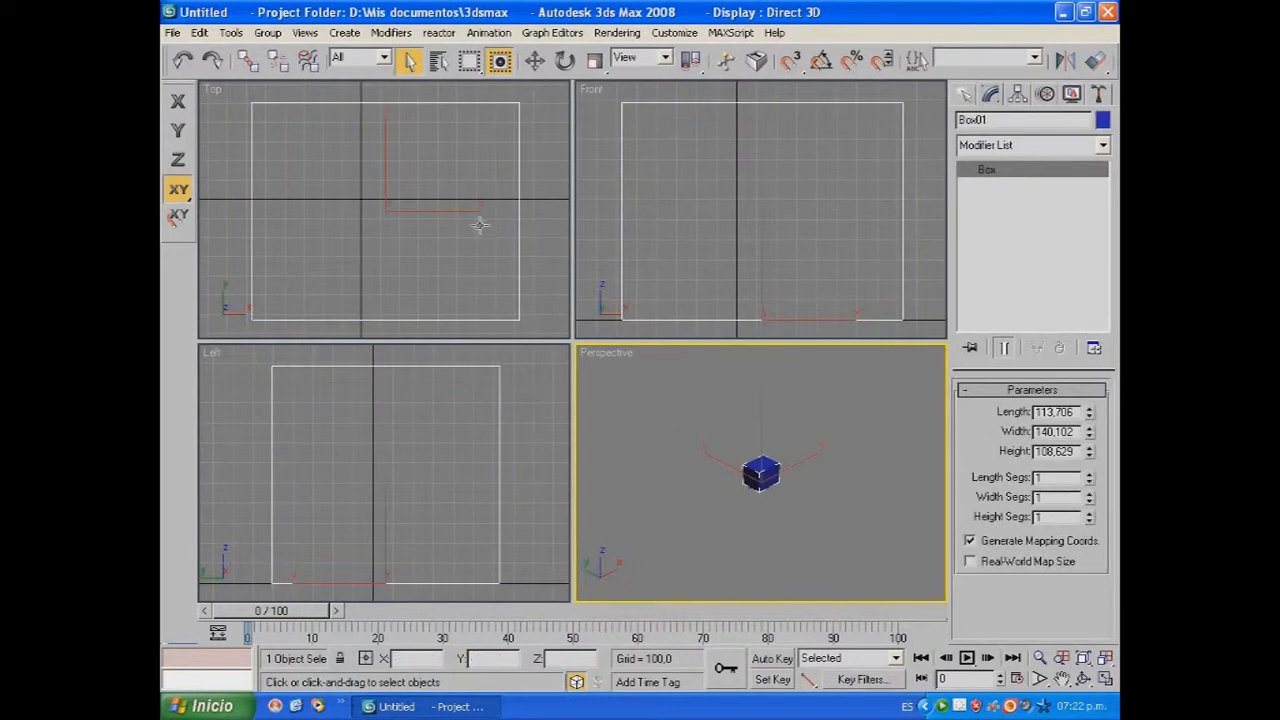
{"action": "scroll", "coordinate": [478, 224], "scroll_direction": "down", "scroll_amount": 4}
{"action": "right_click", "coordinate": [658, 224]}
{"action": "scroll", "coordinate": [658, 224], "scroll_direction": "down", "scroll_amount": 3}
{"action": "left_click", "coordinate": [519, 396]}
{"action": "scroll", "coordinate": [519, 396], "scroll_direction": "down", "scroll_amount": 2}
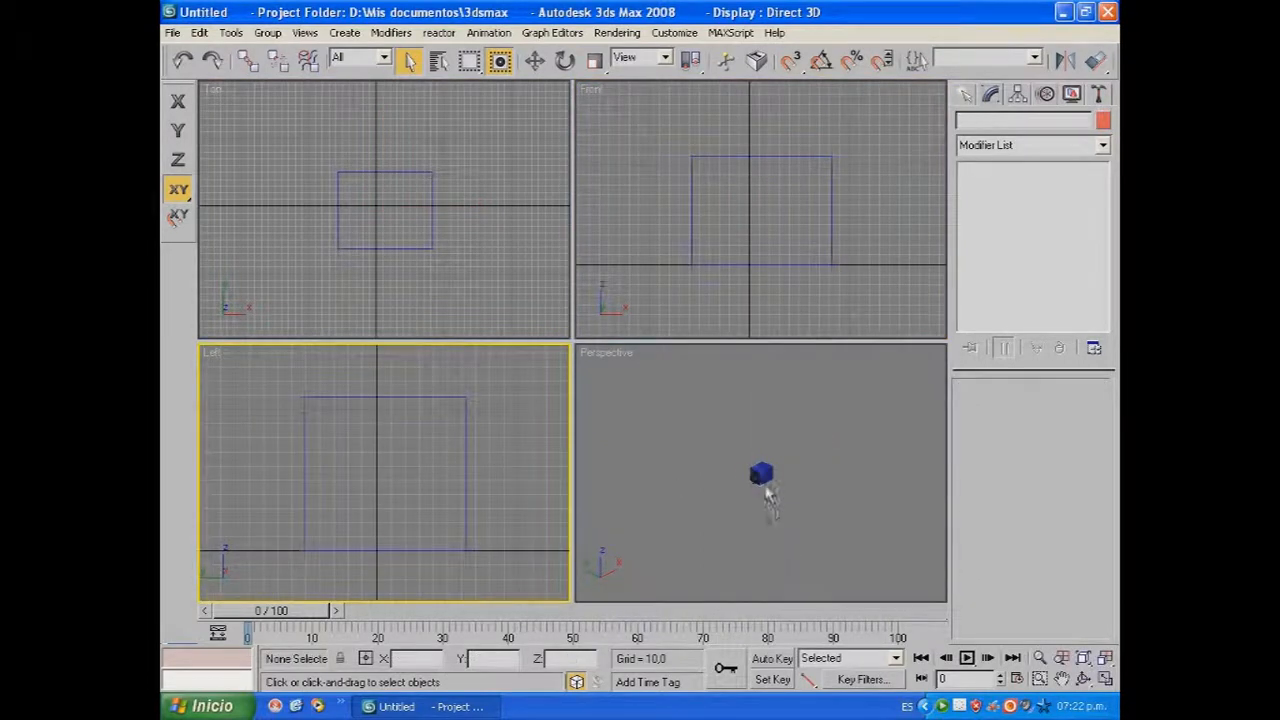
{"action": "left_click", "coordinate": [763, 478]}
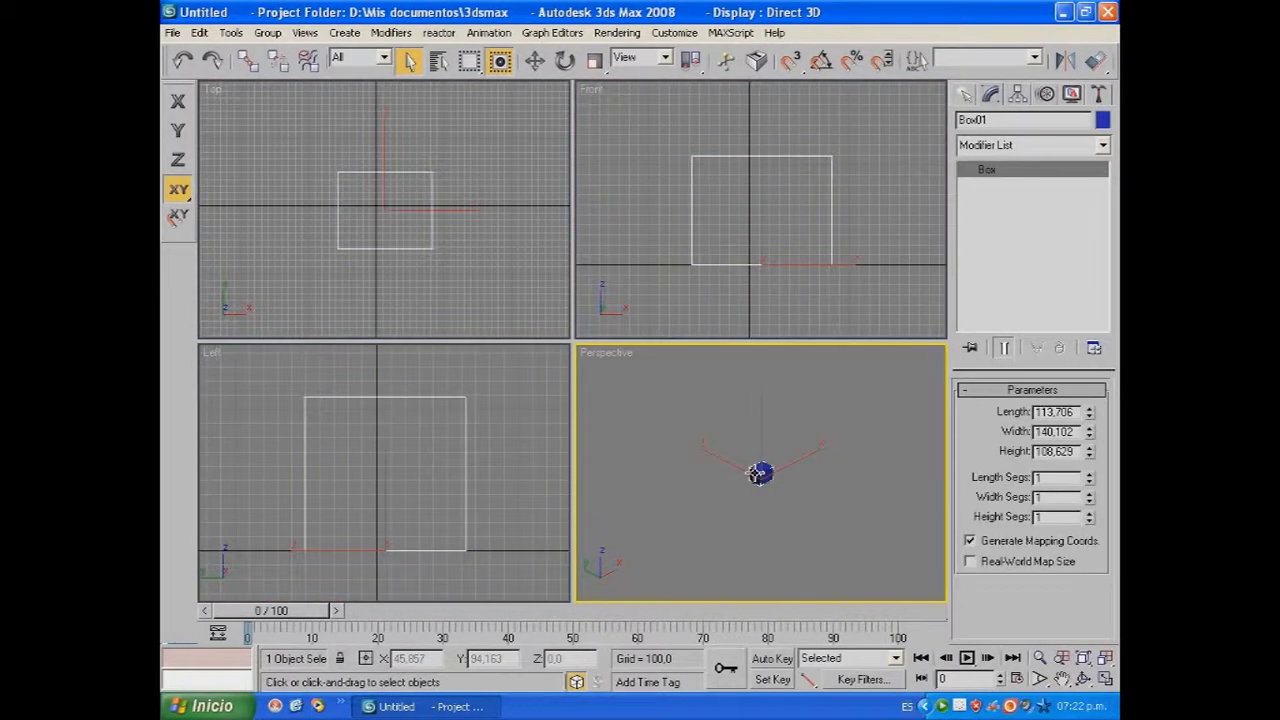
{"action": "left_click", "coordinate": [1083, 660]}
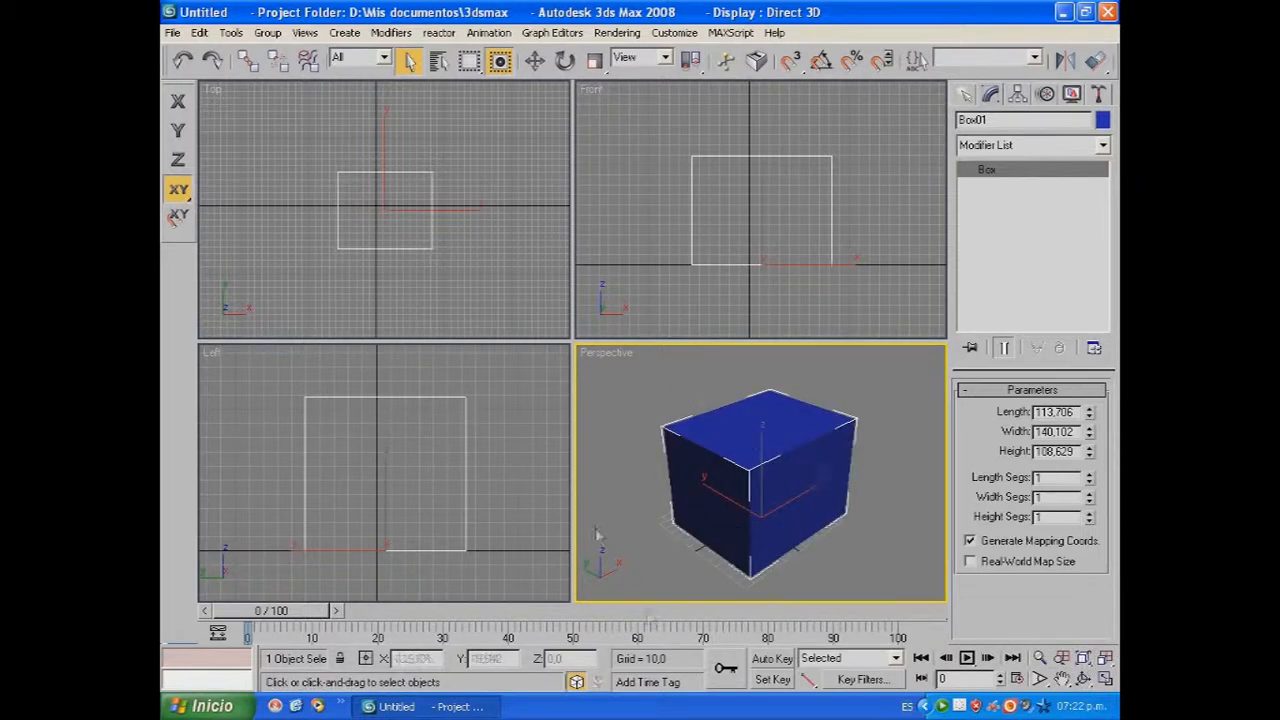
{"action": "left_click", "coordinate": [1106, 657]}
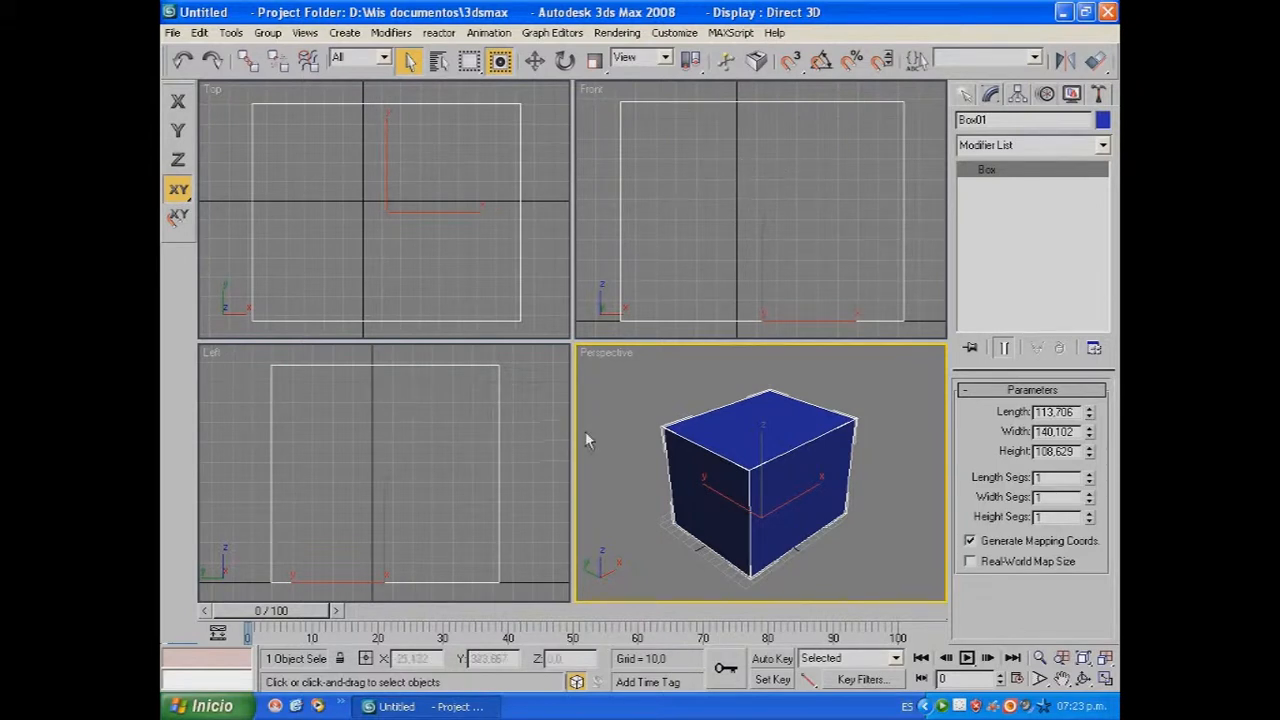
Switch the Perspective viewport to wireframe display and back to shaded display.
{"action": "key", "text": "F3"}
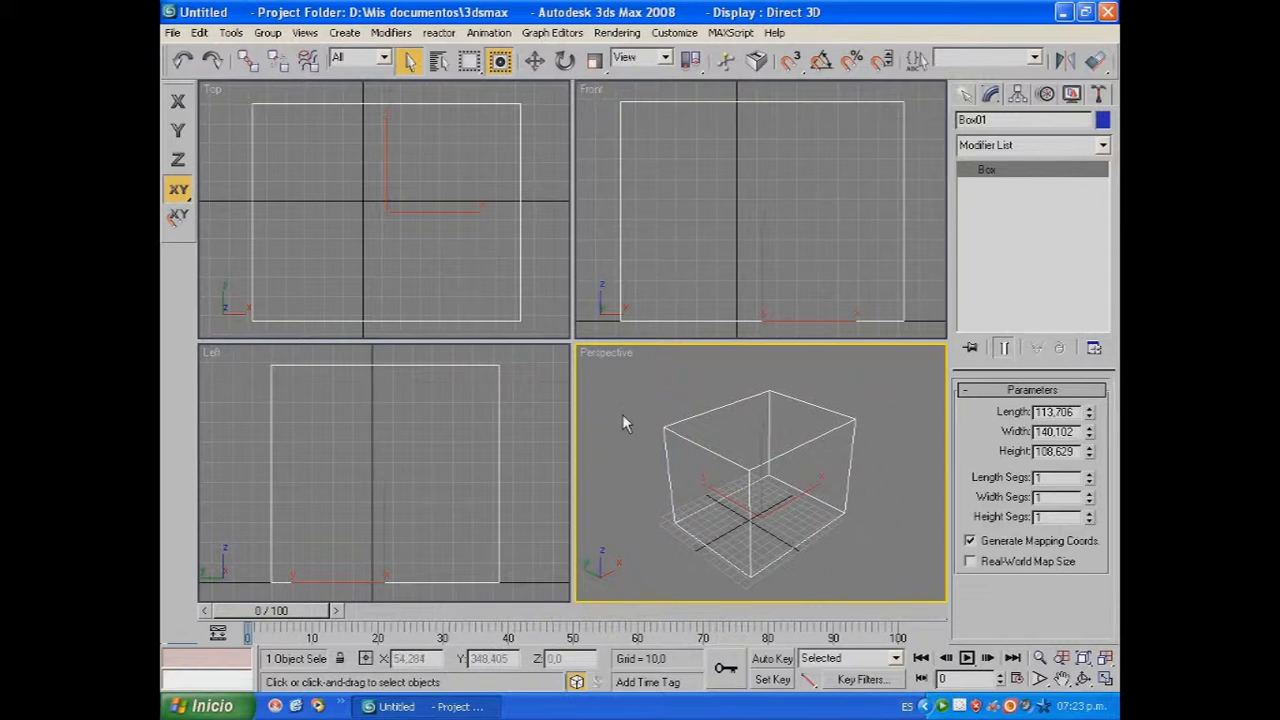
{"action": "key", "text": "F3"}
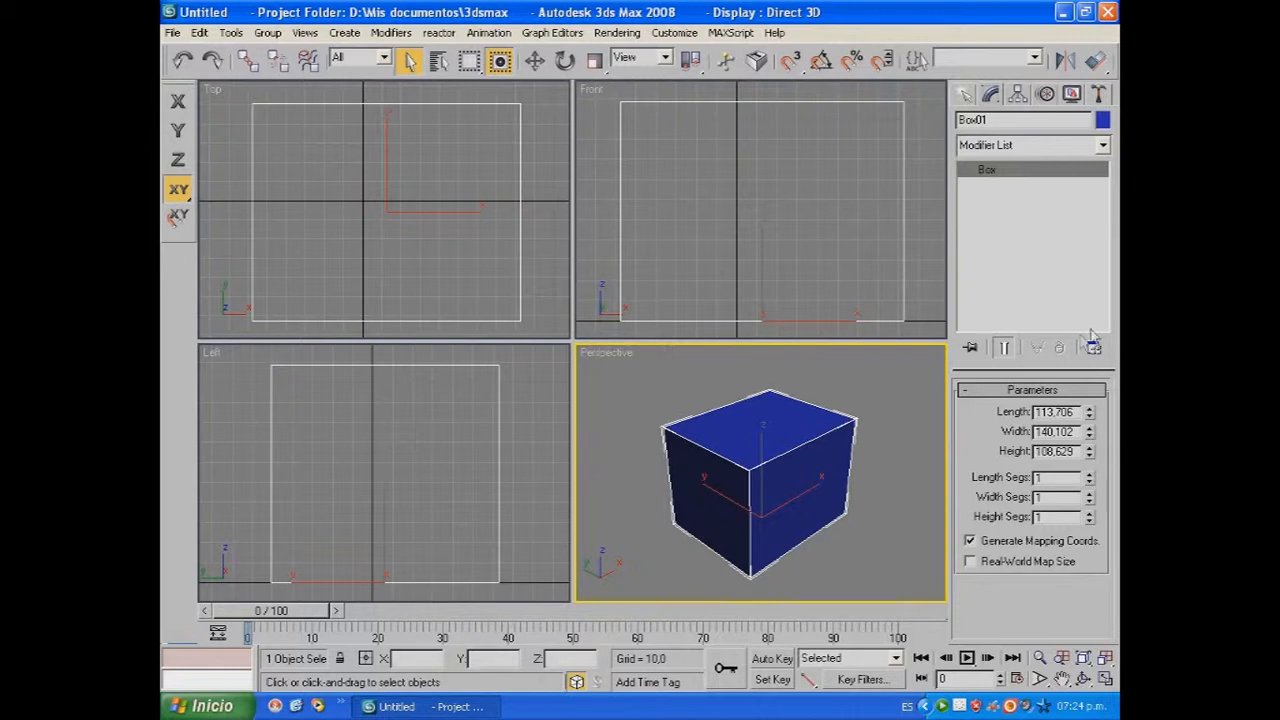
Maximize the Perspective viewport, toggling between the single-view and four-viewport layouts.
{"action": "left_click", "coordinate": [1106, 679]}
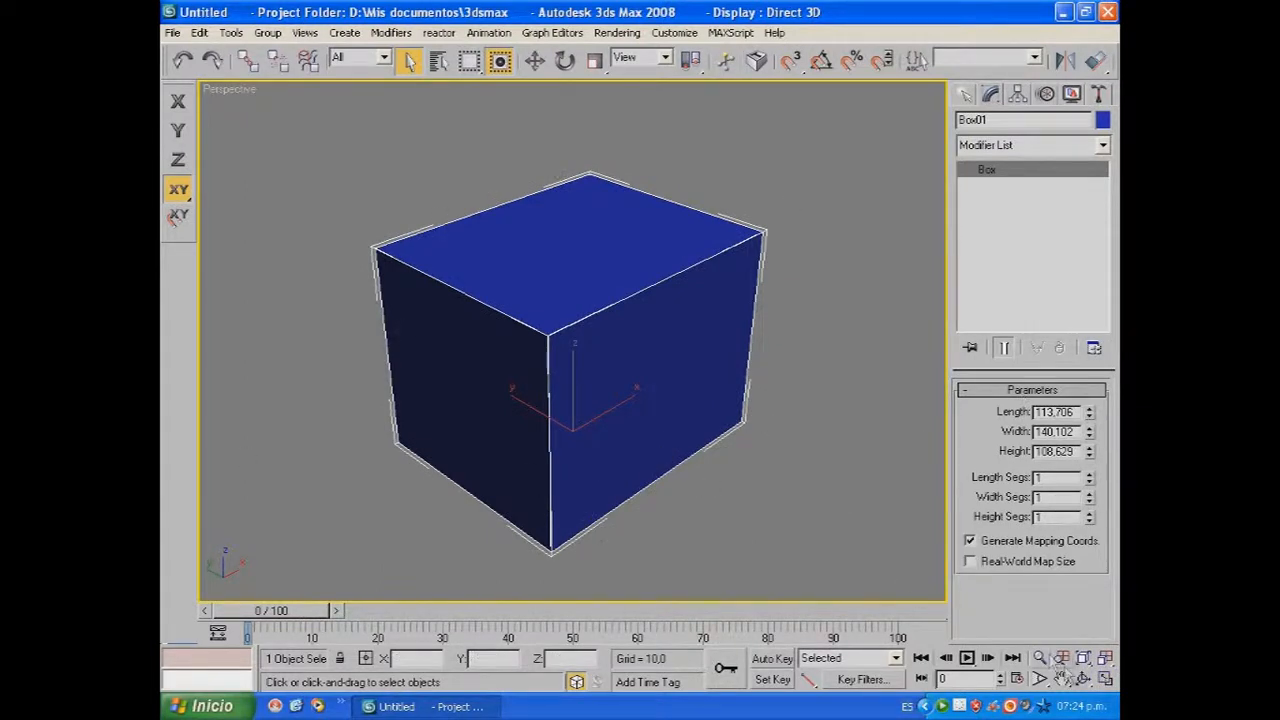
{"action": "left_click", "coordinate": [1105, 680]}
{"action": "left_click", "coordinate": [1105, 680]}
{"action": "left_click", "coordinate": [1105, 680]}
{"action": "left_click", "coordinate": [1105, 680]}
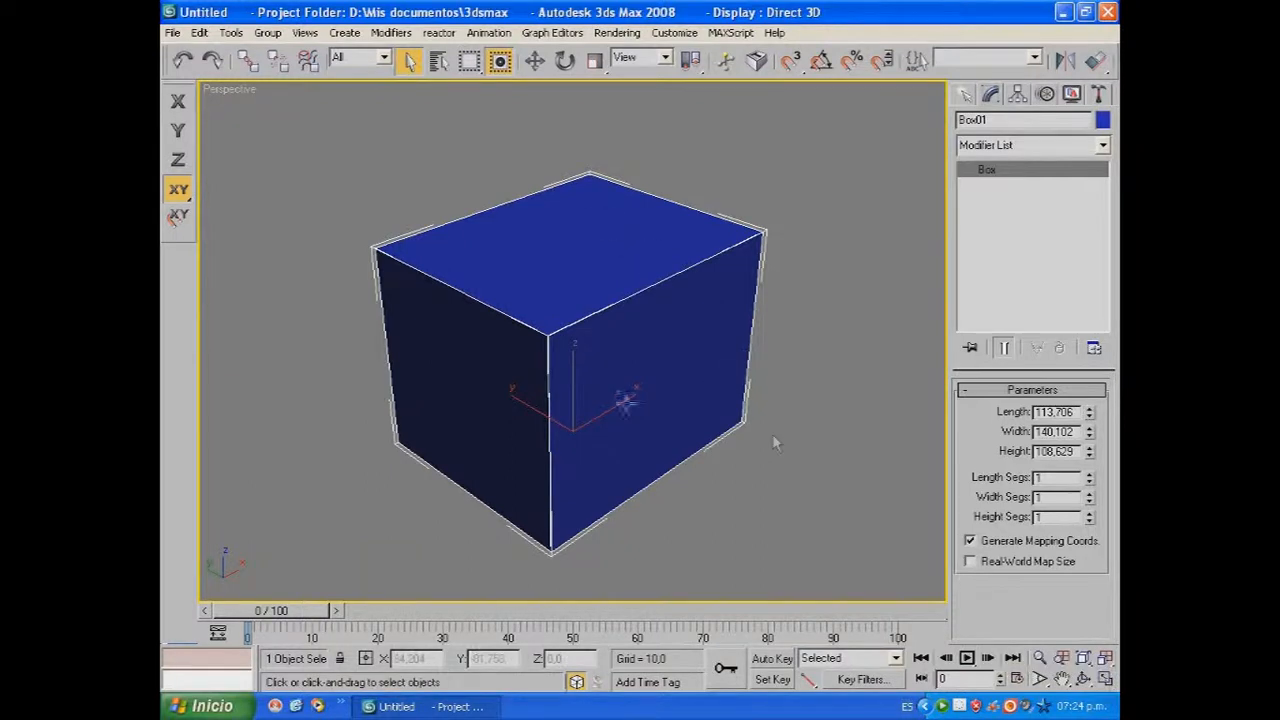
Rotate the maximized Perspective view around the box with Arc Rotate, and orbit it again with the Select tool active.
{"action": "left_click", "coordinate": [1087, 681]}
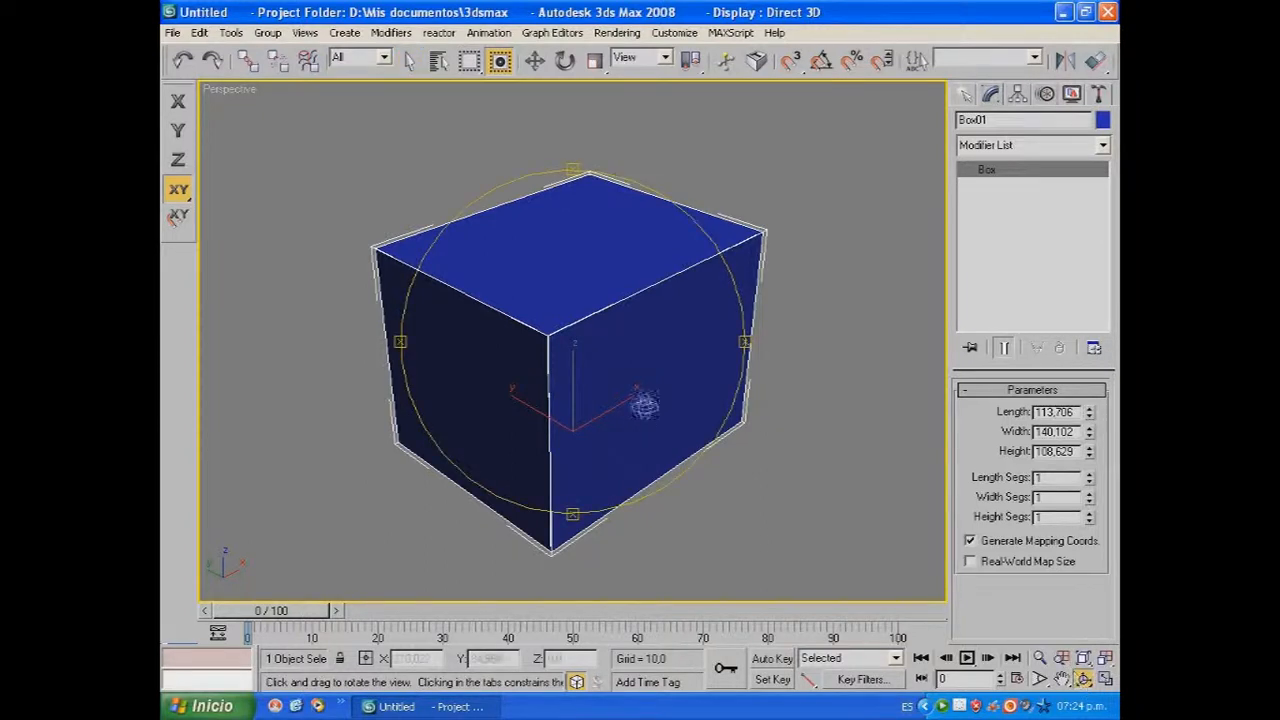
{"action": "left_click_drag", "start_coordinate": [620, 452], "coordinate": [645, 435]}
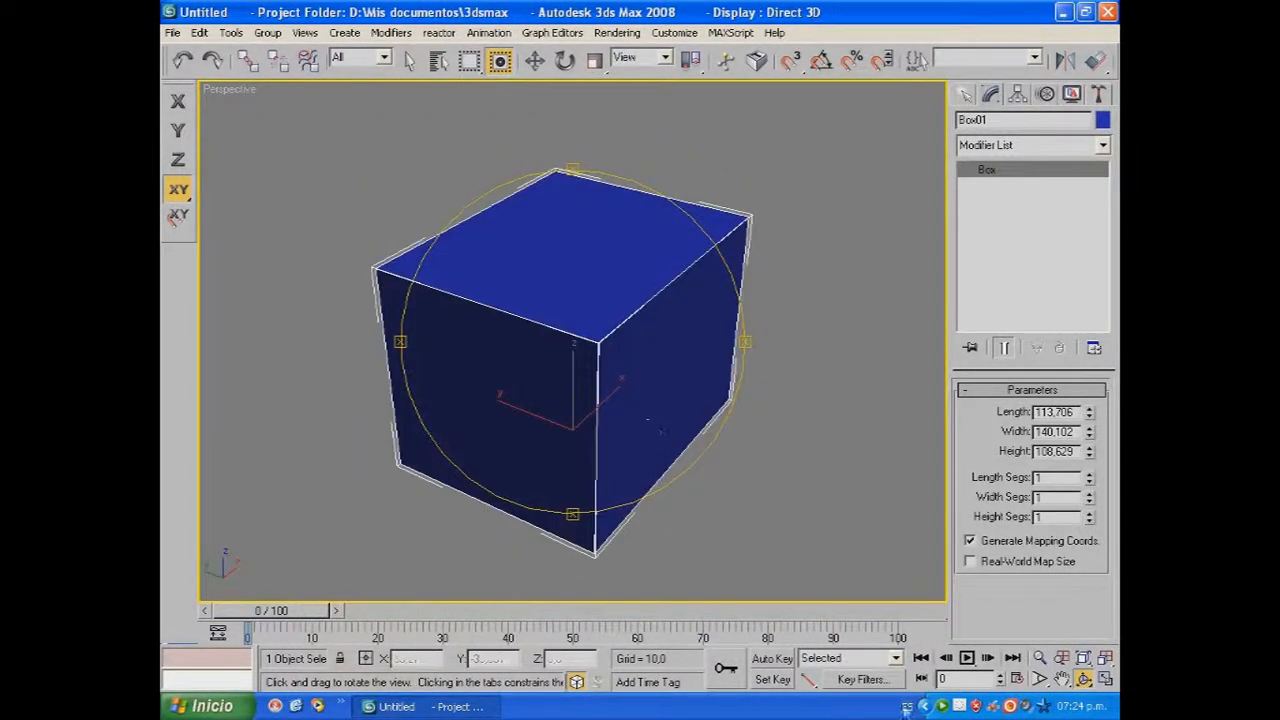
{"action": "left_click", "coordinate": [410, 61]}
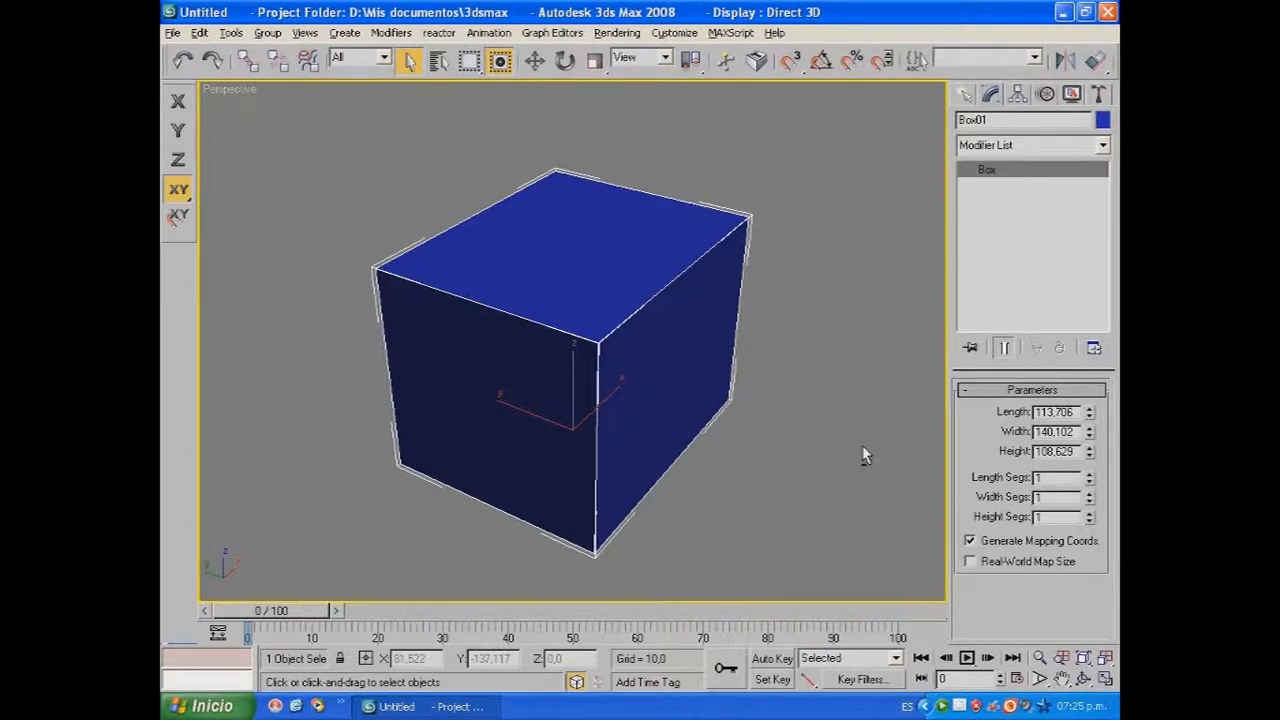
{"action": "middle_click_drag", "start_coordinate": [862, 445], "coordinate": [657, 449], "text": "alt"}
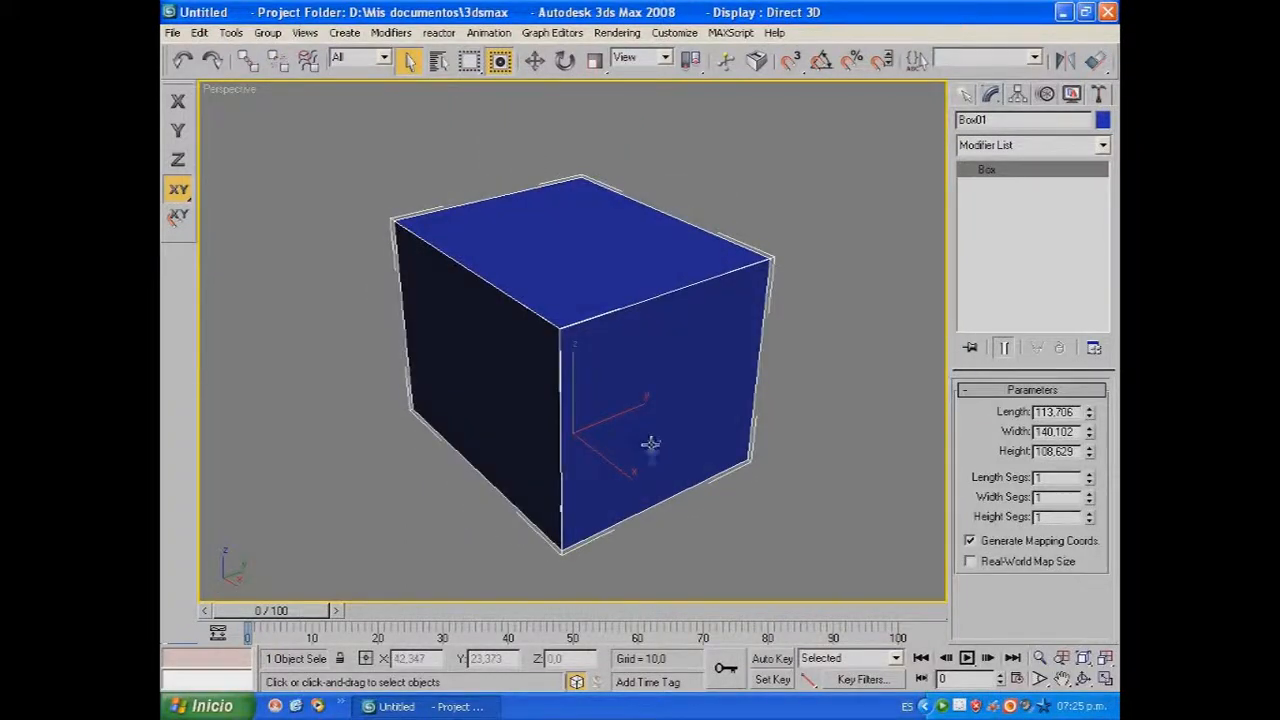
Pan the Perspective view around the box with the Pan tool, and deselect the box.
{"action": "left_click", "coordinate": [1062, 679]}
{"action": "mouse_move", "coordinate": [755, 363]}
{"action": "left_mouse_down"}
{"action": "mouse_move", "coordinate": [628, 366]}
{"action": "mouse_move", "coordinate": [779, 357]}
{"action": "left_mouse_up"}
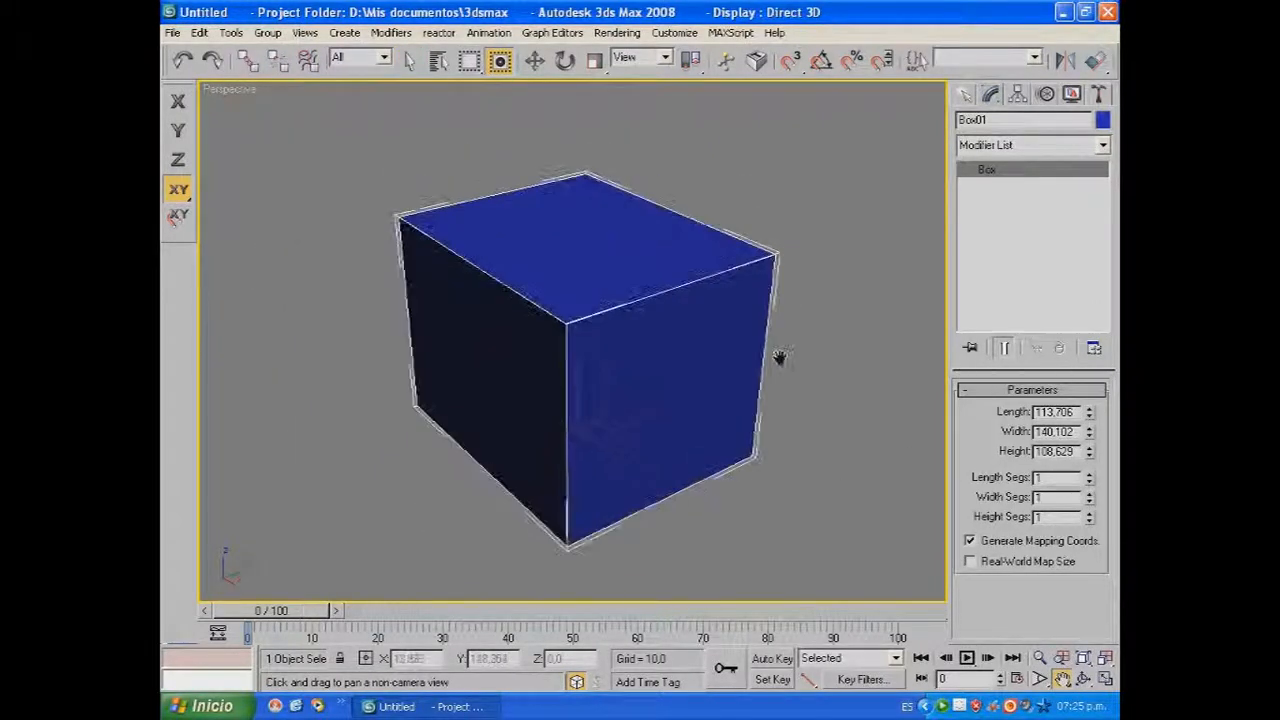
{"action": "left_click_drag", "start_coordinate": [717, 500], "coordinate": [674, 437]}
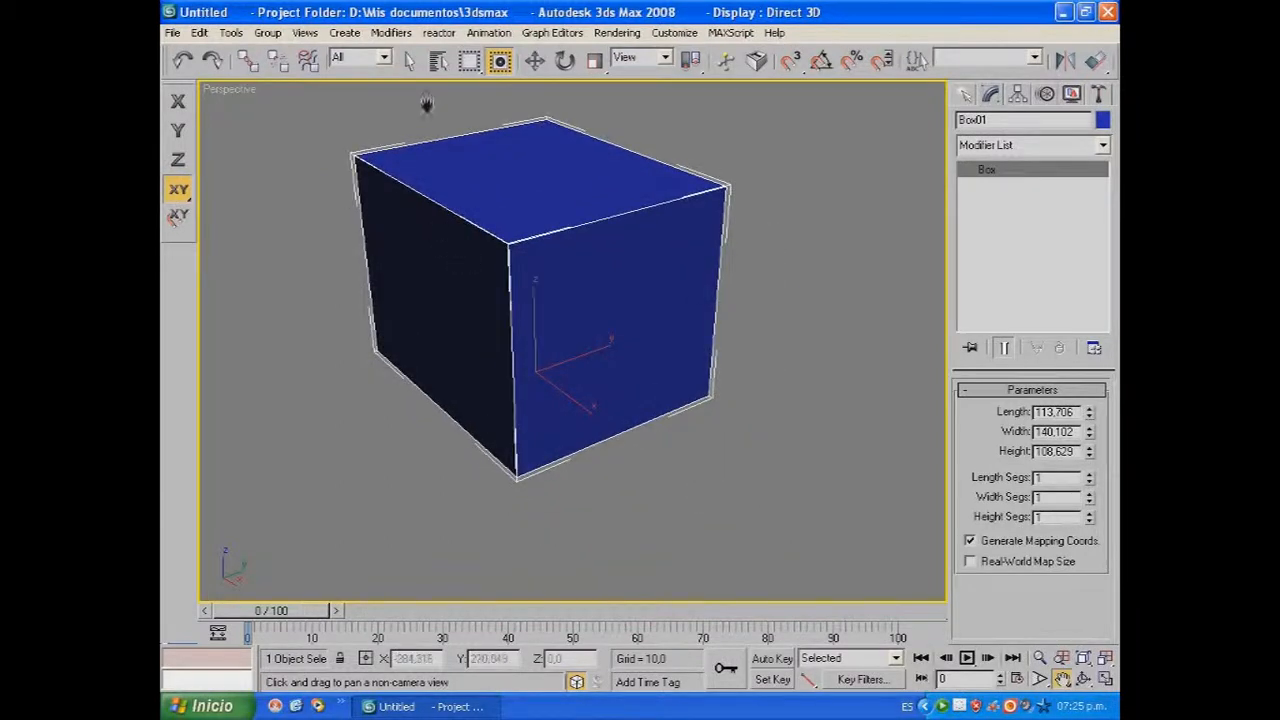
{"action": "left_click", "coordinate": [410, 61]}
{"action": "left_click", "coordinate": [780, 206]}
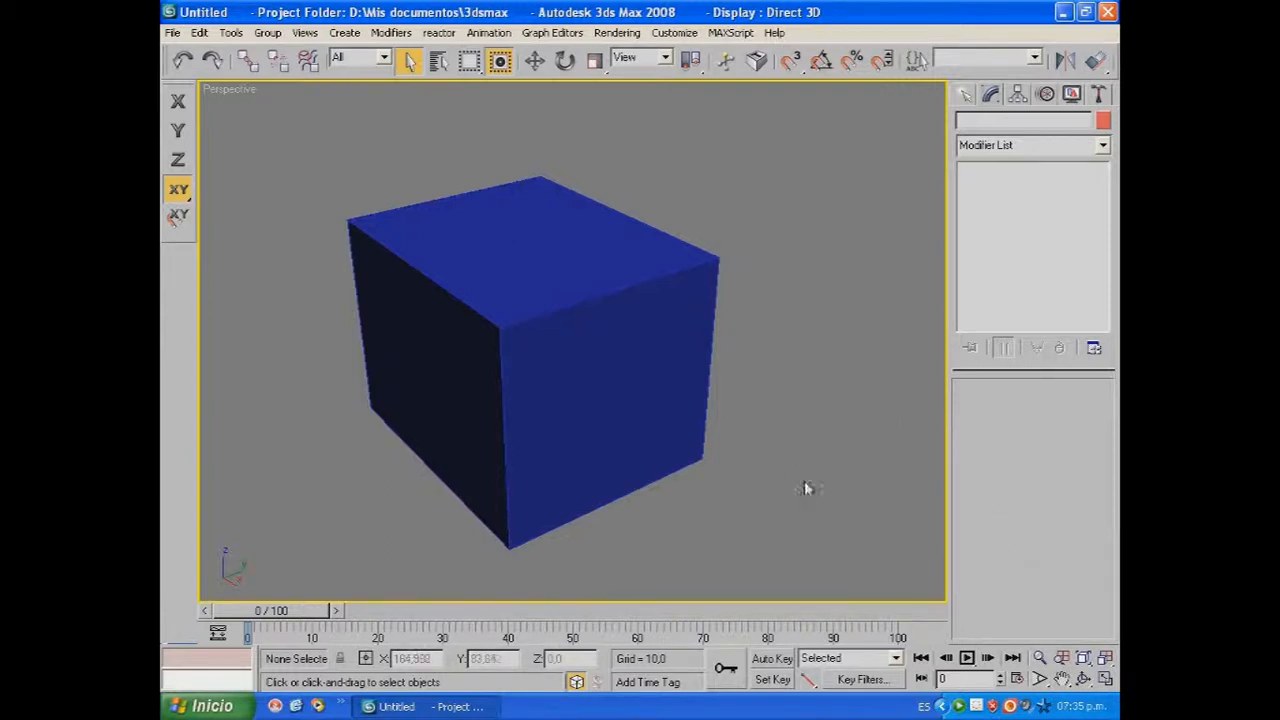
Divide the box into 4 length segments, 4 width segments and 3 height segments.
{"action": "left_click", "coordinate": [676, 392]}
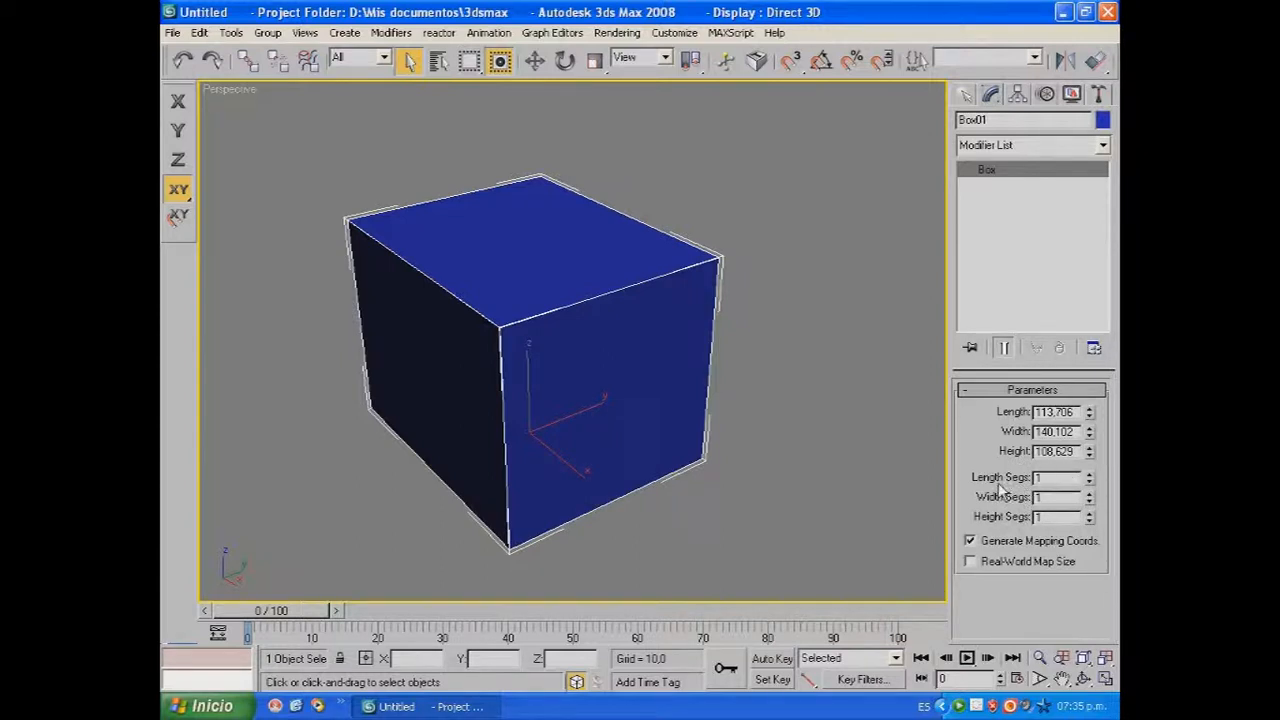
{"action": "left_click", "coordinate": [1090, 473]}
{"action": "left_click", "coordinate": [1090, 473]}
{"action": "left_click", "coordinate": [1090, 473]}
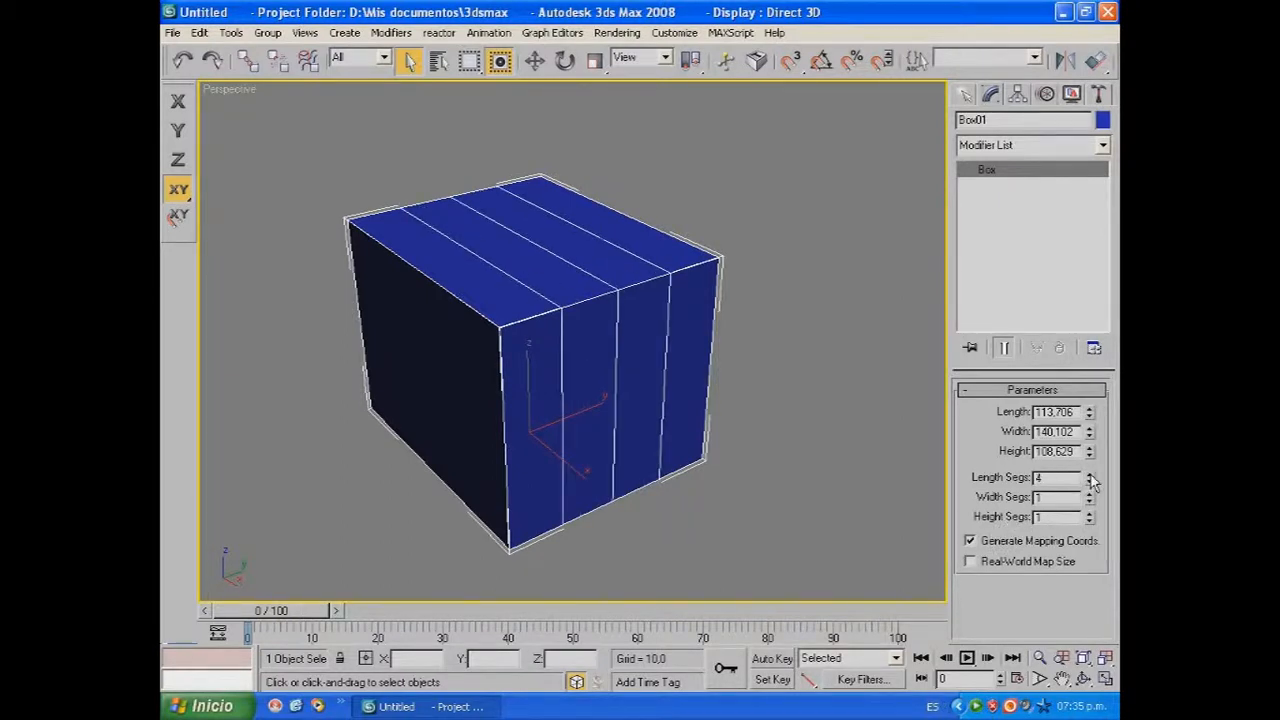
{"action": "left_click", "coordinate": [1090, 494]}
{"action": "left_click", "coordinate": [1090, 494]}
{"action": "left_click", "coordinate": [1090, 494]}
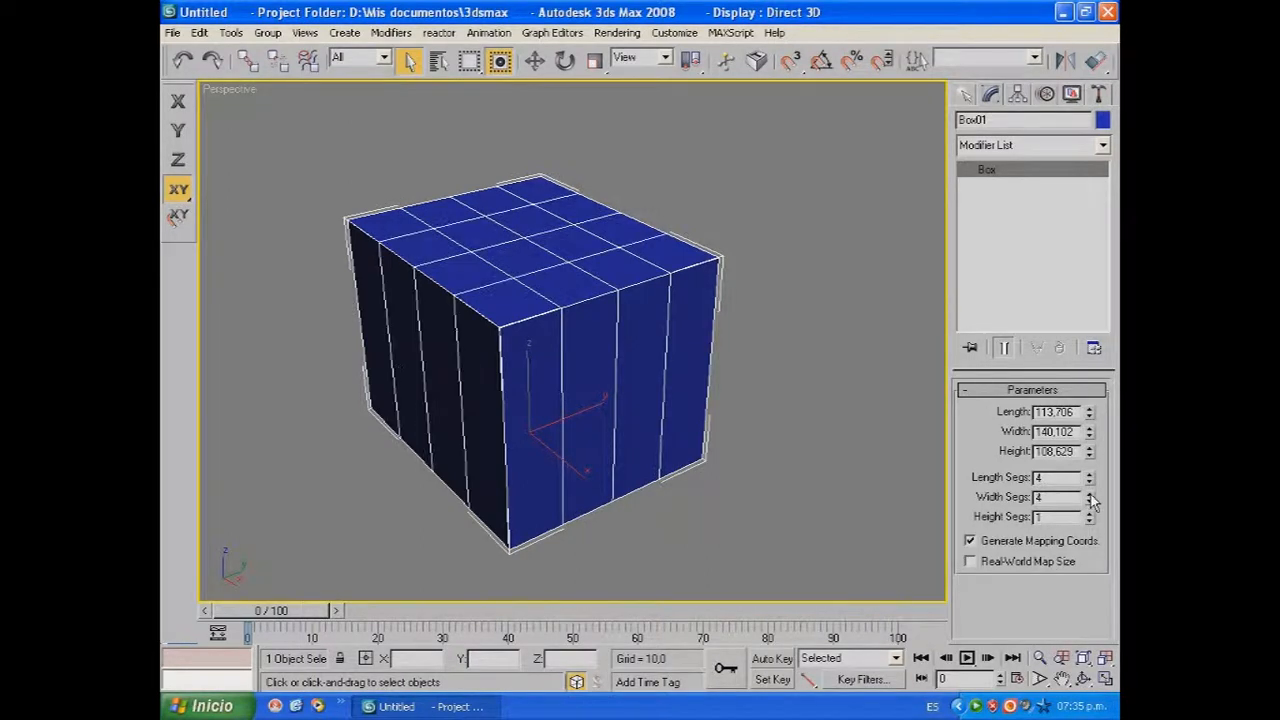
{"action": "left_click", "coordinate": [1090, 514]}
{"action": "left_click", "coordinate": [1090, 514]}
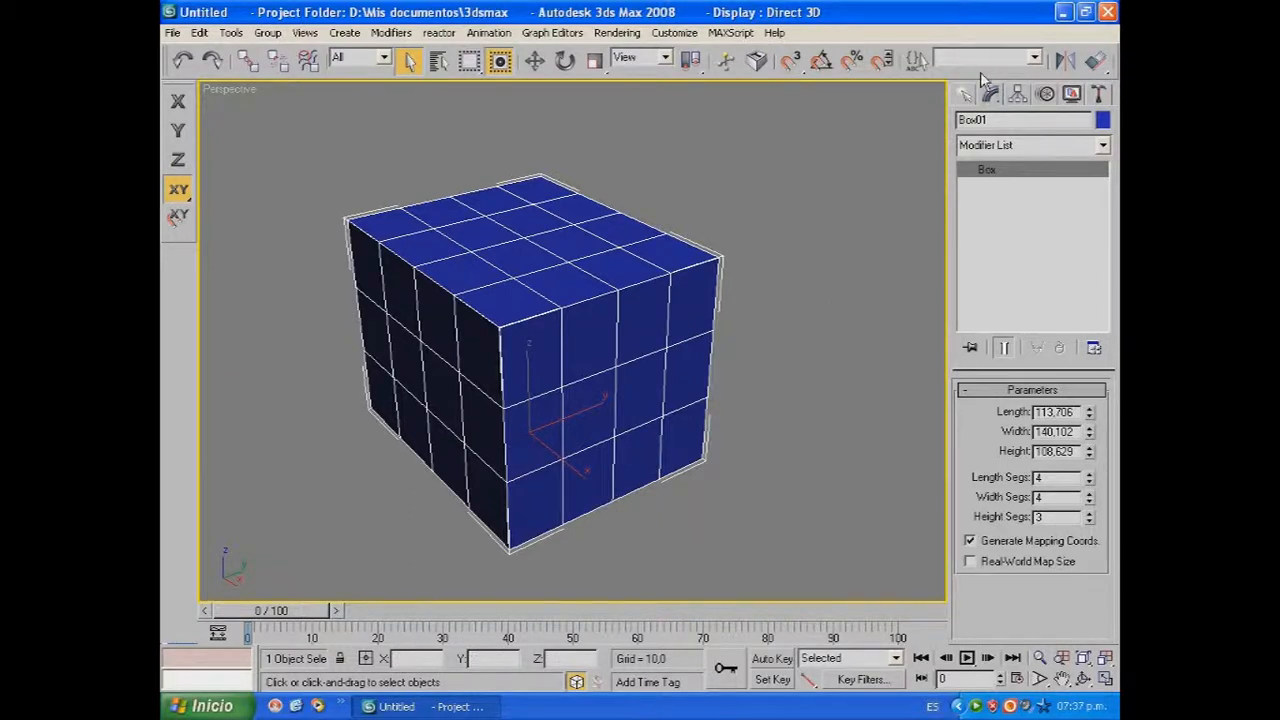
Set the box's length, width and height segments each to 1.
{"action": "left_click_drag", "start_coordinate": [980, 72], "coordinate": [954, 72]}
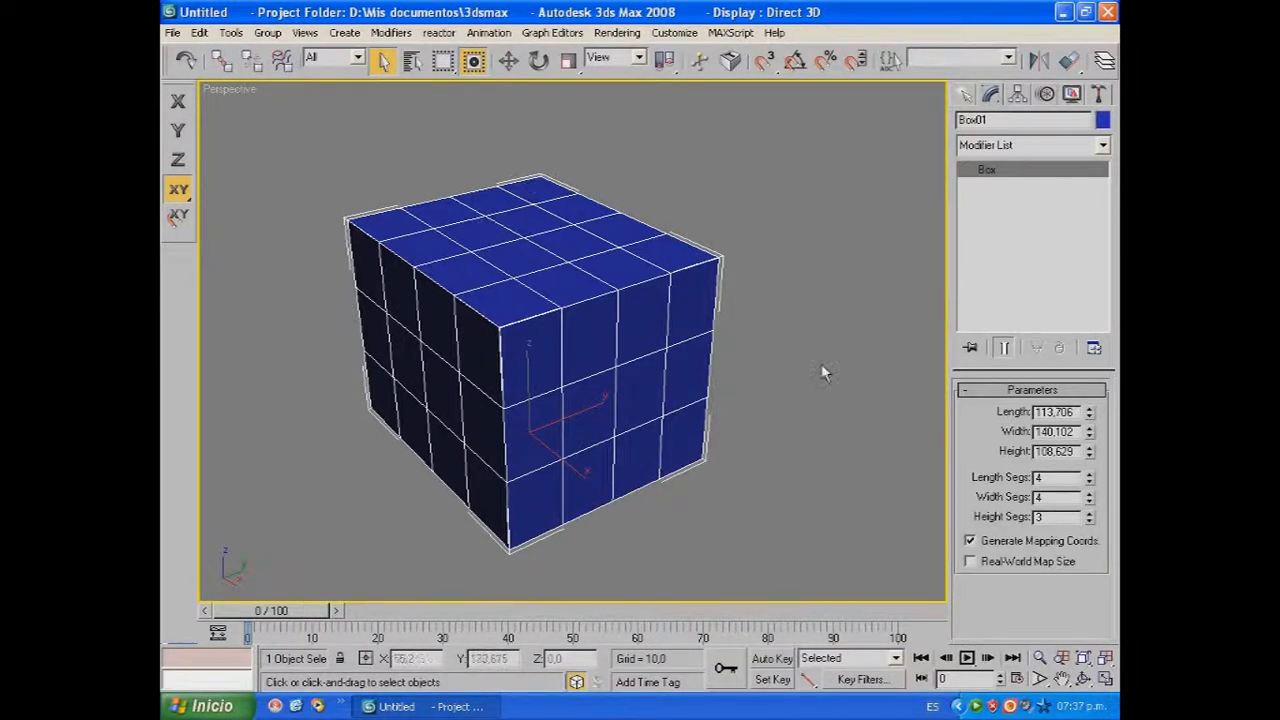
{"action": "double_click", "coordinate": [1068, 476]}
{"action": "type", "text": "1"}
{"action": "key", "text": "Tab"}
{"action": "type", "text": "1"}
{"action": "key", "text": "Tab"}
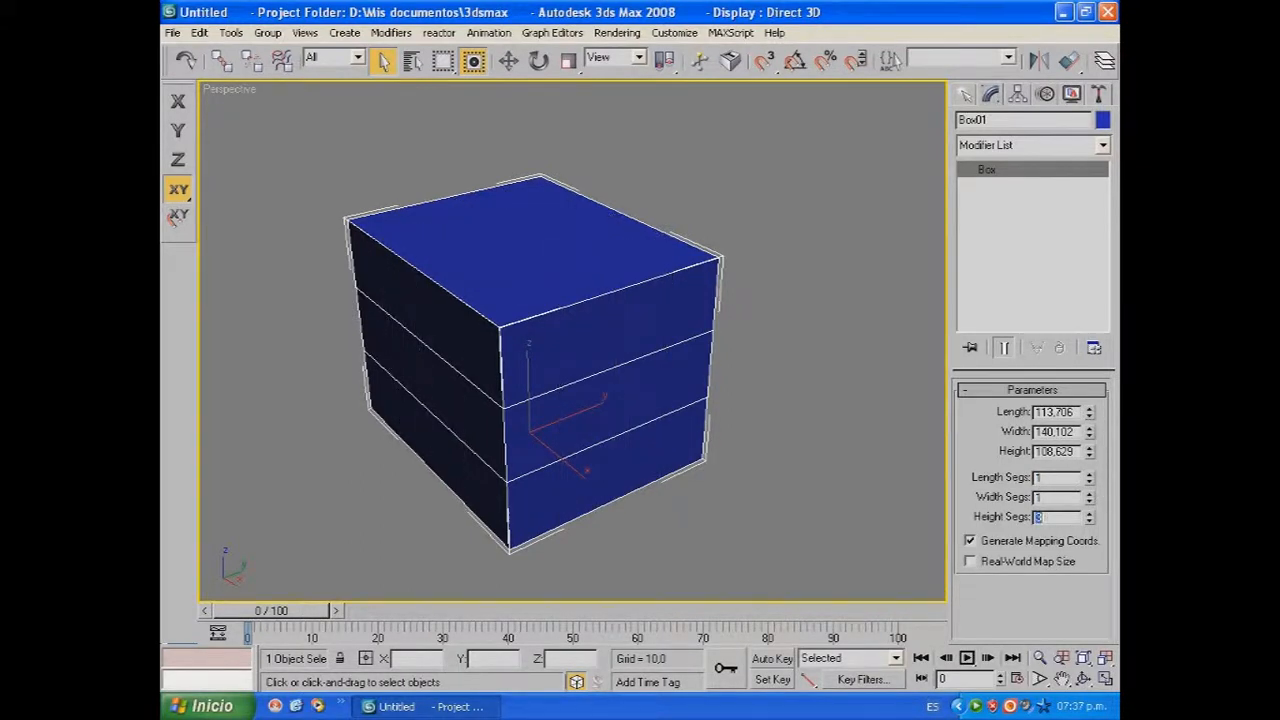
{"action": "type", "text": "1"}
{"action": "key", "text": "Return"}
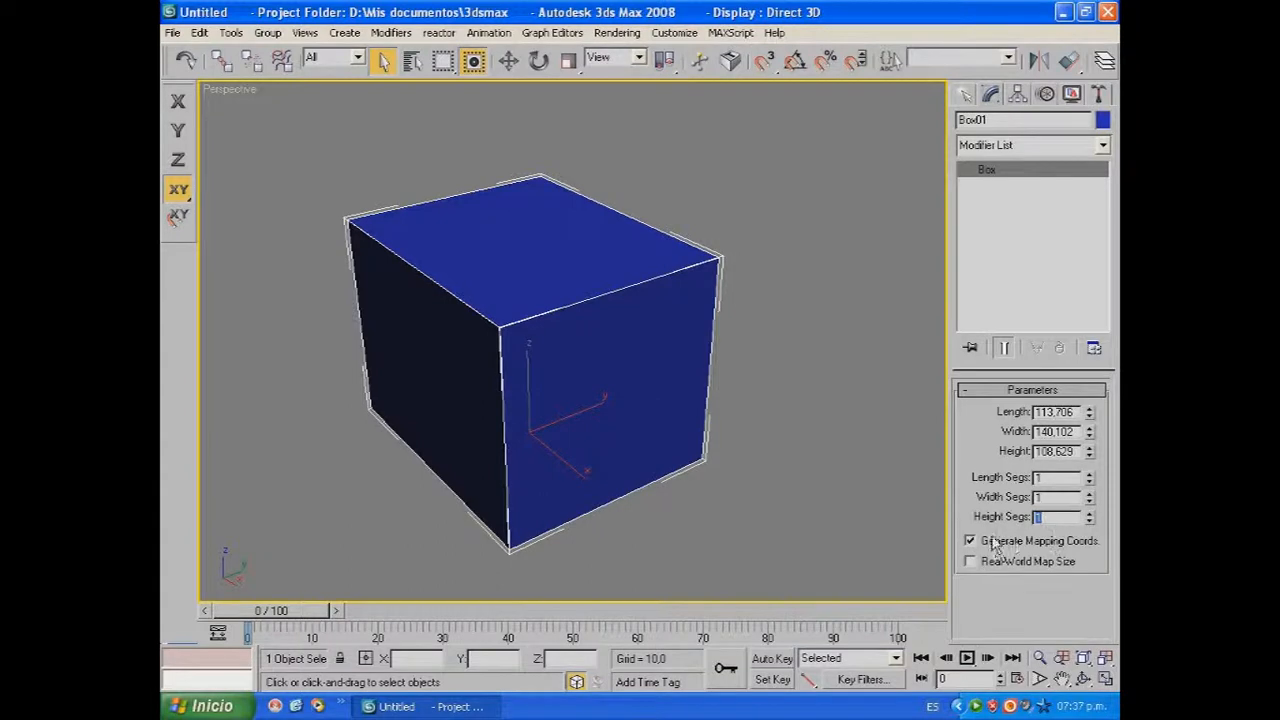
Delete the blue box from the scene.
{"action": "middle_click_drag", "start_coordinate": [789, 374], "coordinate": [745, 368]}
{"action": "key", "text": "Delete"}
Create a sphere with a radius of about 25.5 near the origin of the Top viewport, and fit it in all viewports.
{"action": "left_click", "coordinate": [966, 95]}
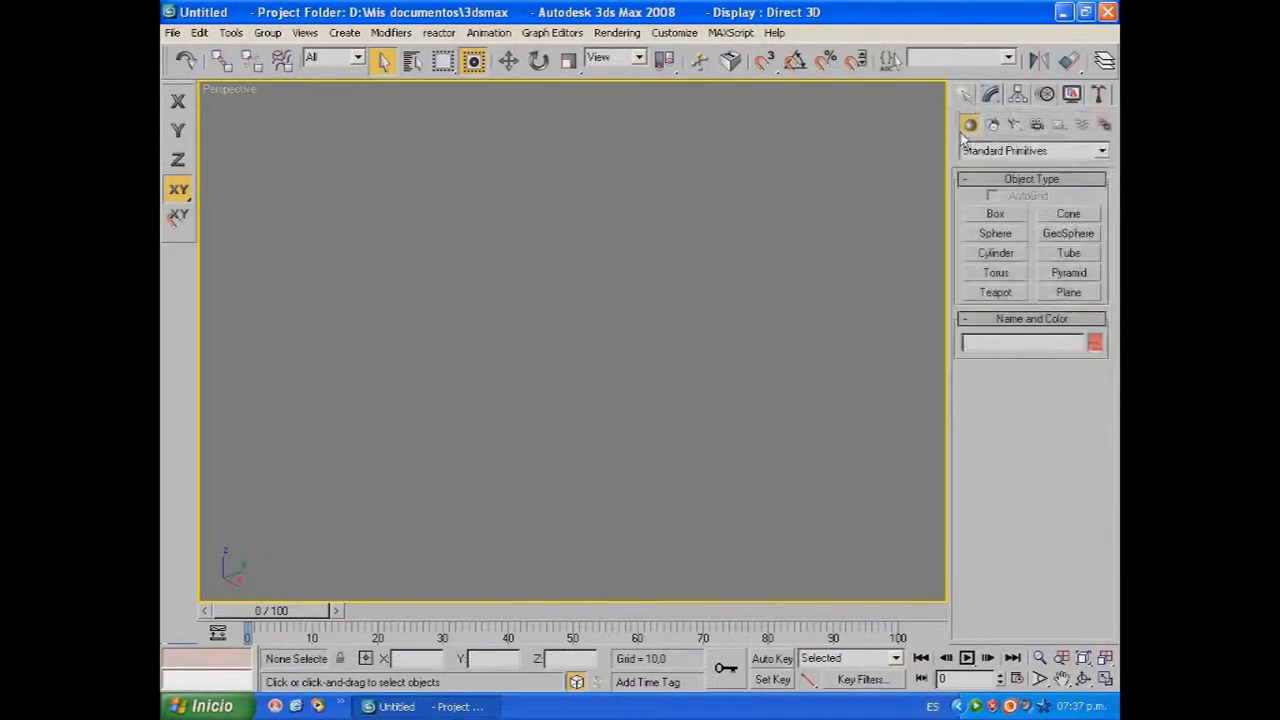
{"action": "left_click", "coordinate": [995, 233]}
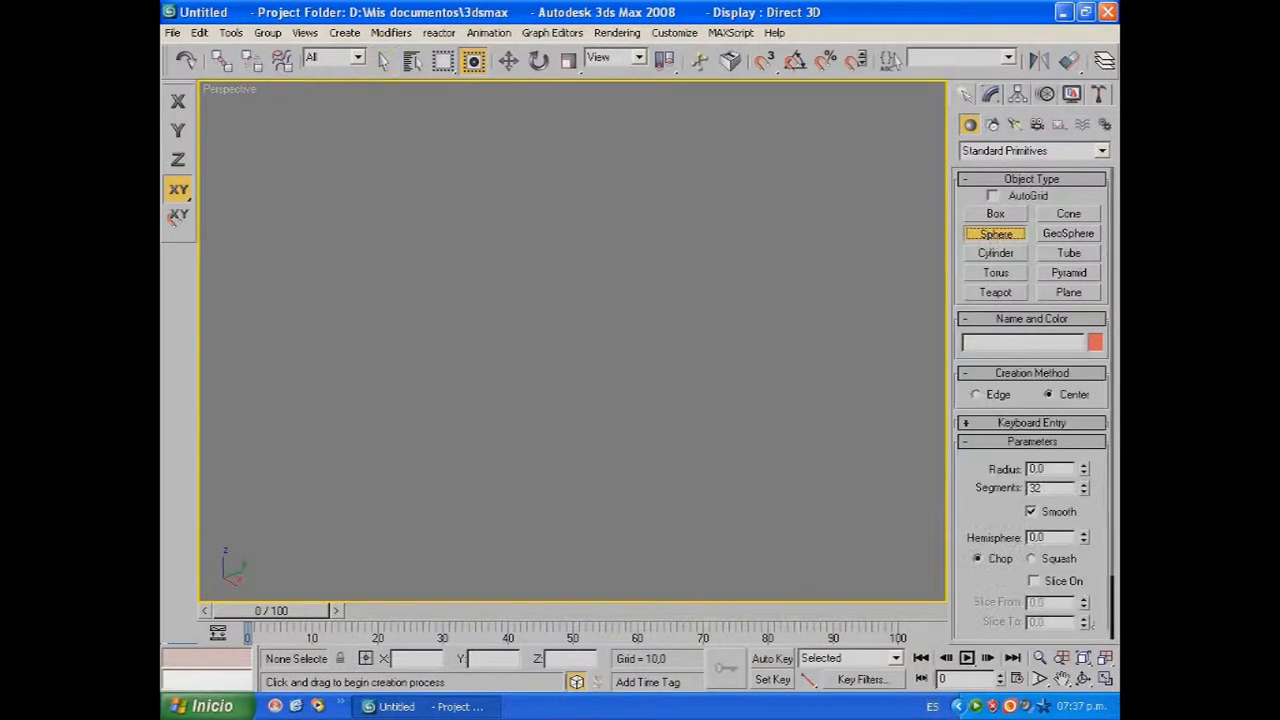
{"action": "left_click", "coordinate": [1104, 677]}
{"action": "left_click_drag", "start_coordinate": [368, 203], "coordinate": [389, 247]}
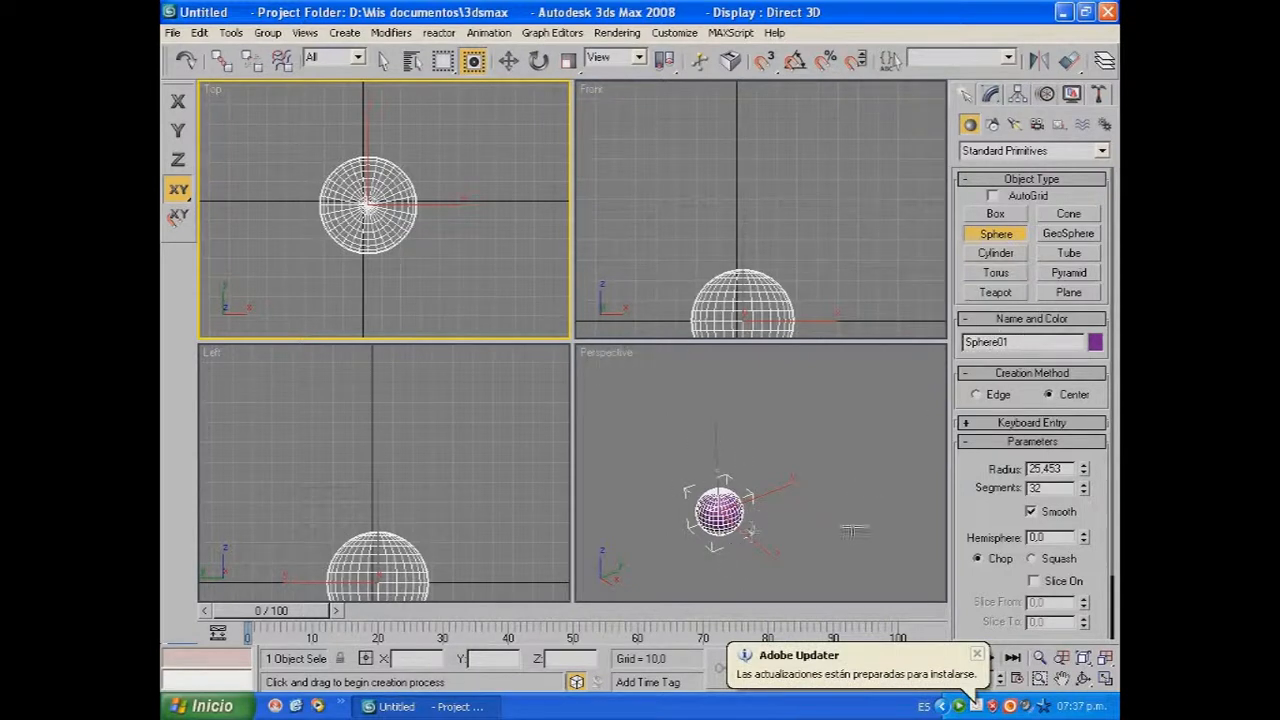
{"action": "key", "text": "shift+ctrl+z"}
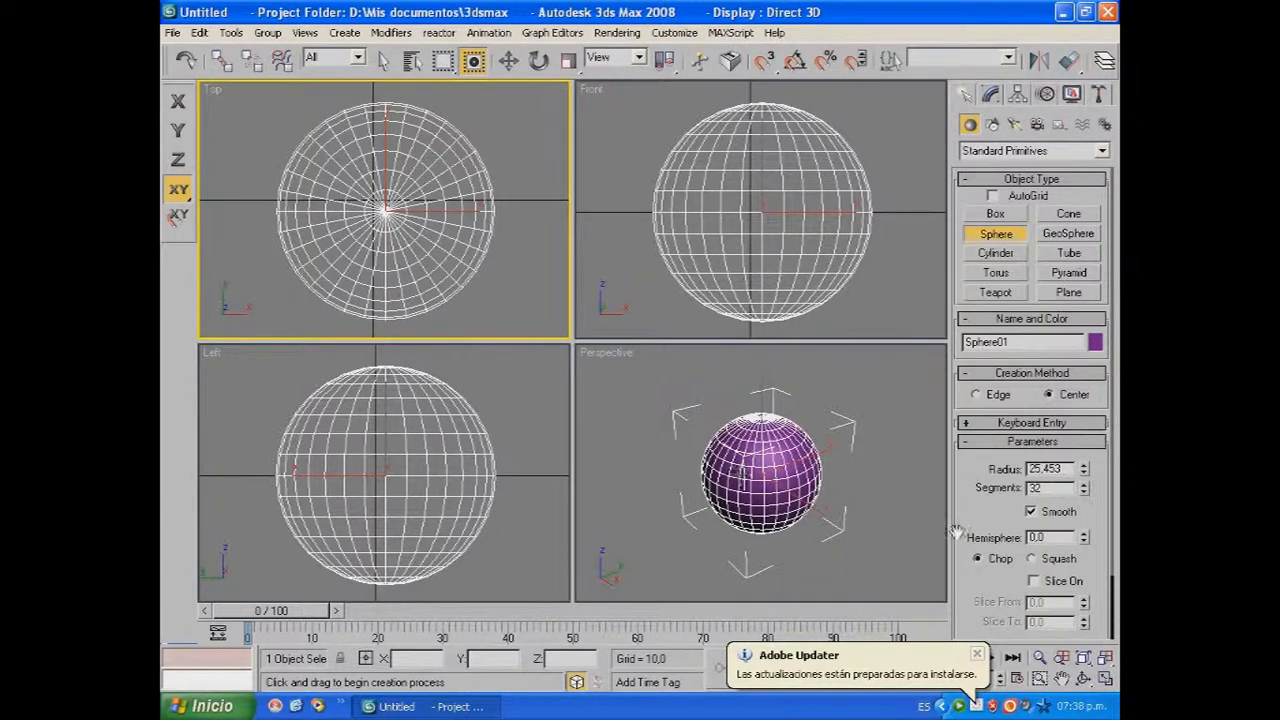
Render the sphere from the Top viewport and from the Perspective viewport, closing each rendered frame.
{"action": "left_click_drag", "start_coordinate": [992, 515], "coordinate": [990, 456]}
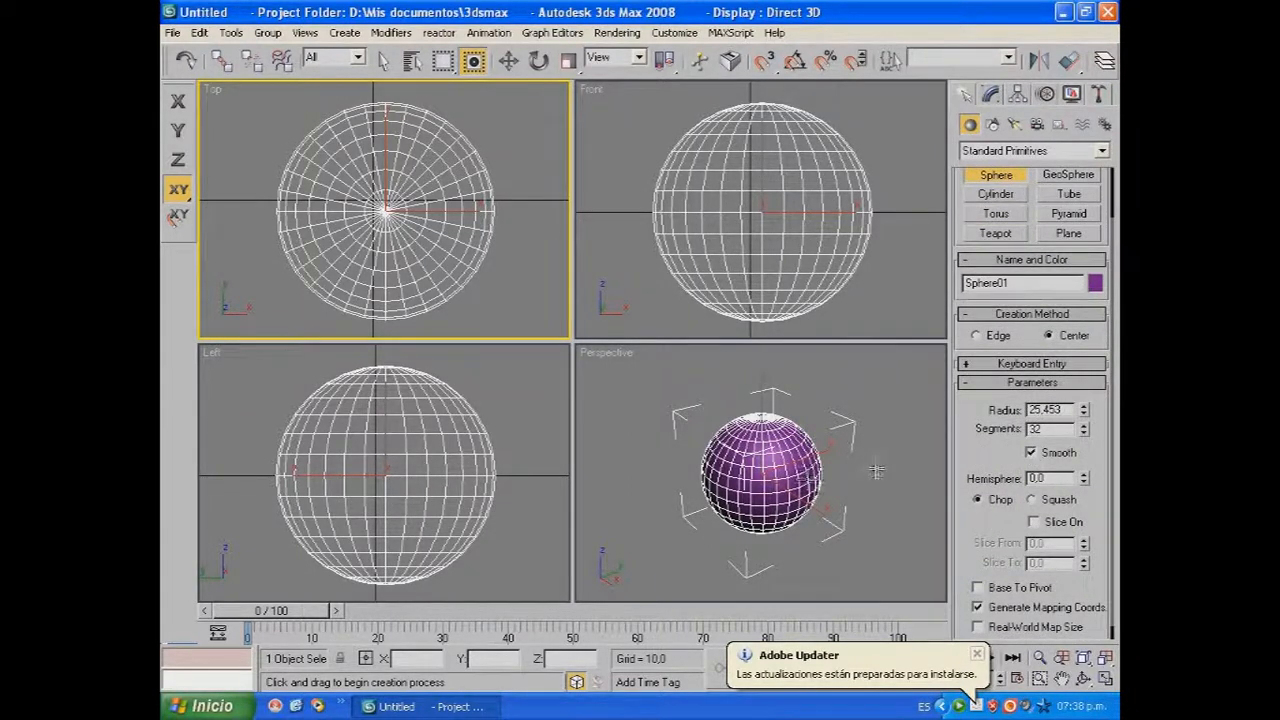
{"action": "left_click_drag", "start_coordinate": [998, 72], "coordinate": [668, 30]}
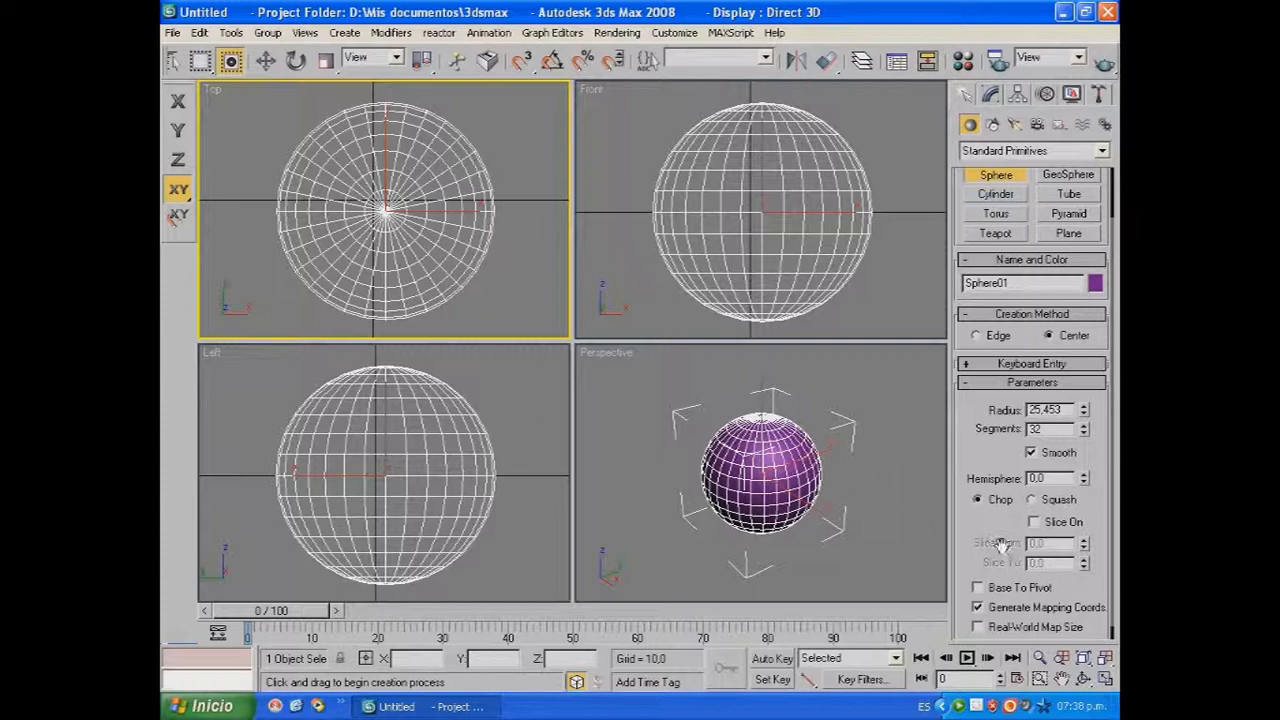
{"action": "left_click", "coordinate": [1104, 62]}
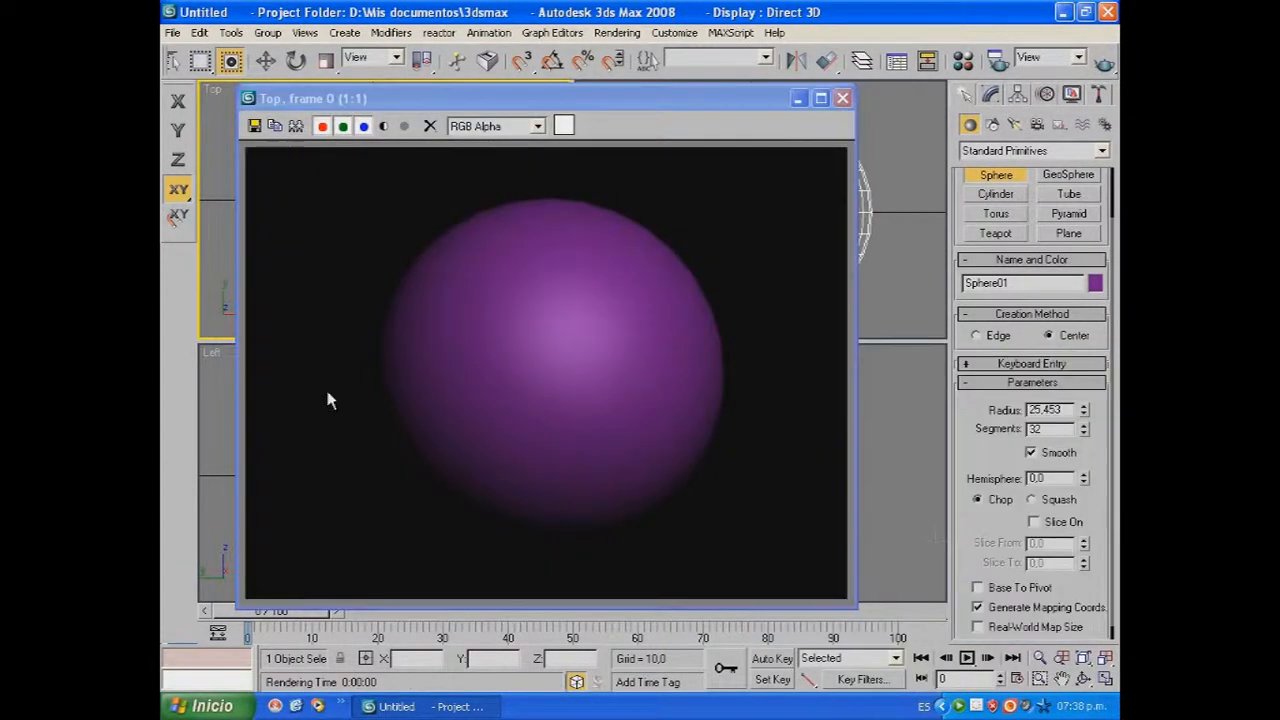
{"action": "left_click", "coordinate": [843, 98]}
{"action": "left_click", "coordinate": [627, 367]}
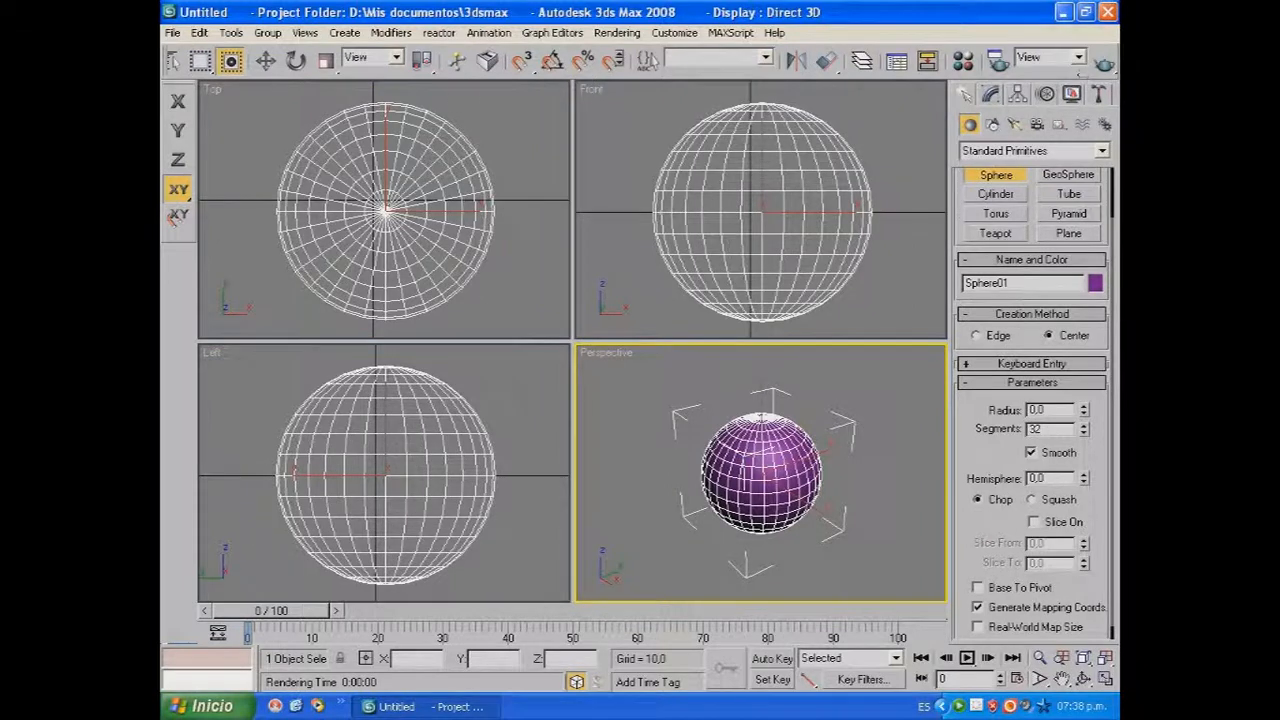
{"action": "left_click", "coordinate": [1104, 63]}
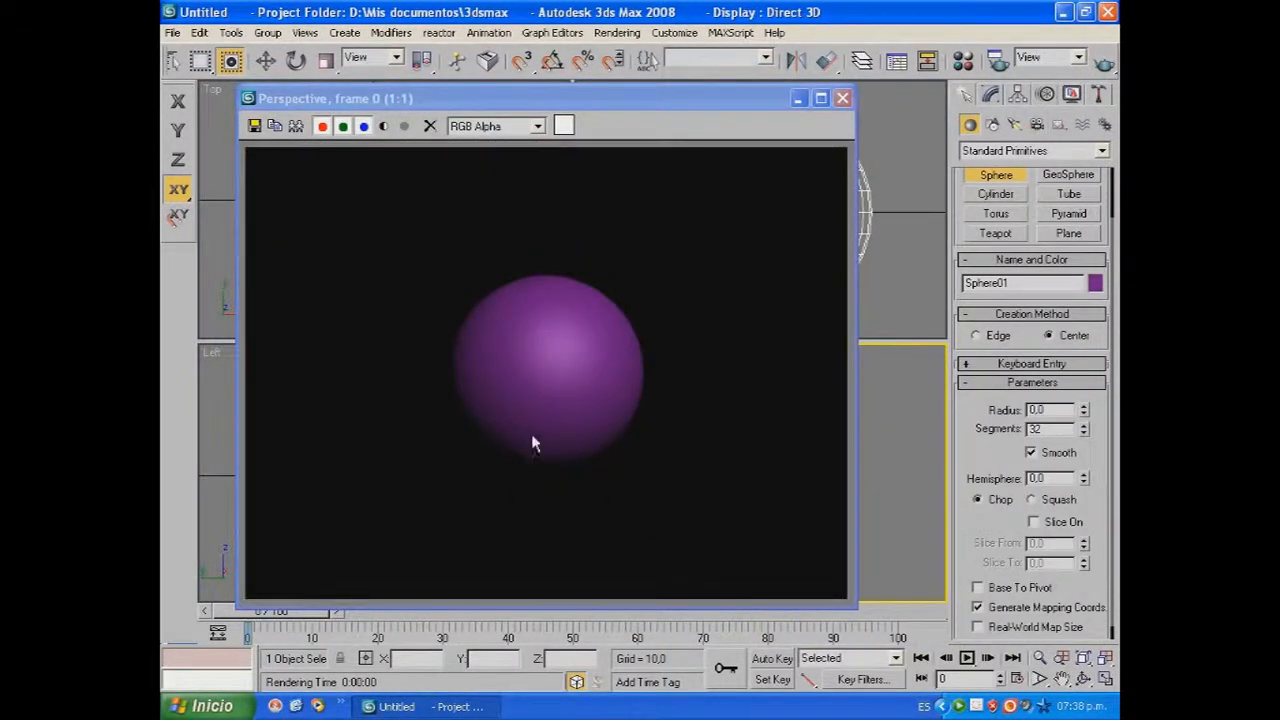
{"action": "left_click", "coordinate": [843, 98]}
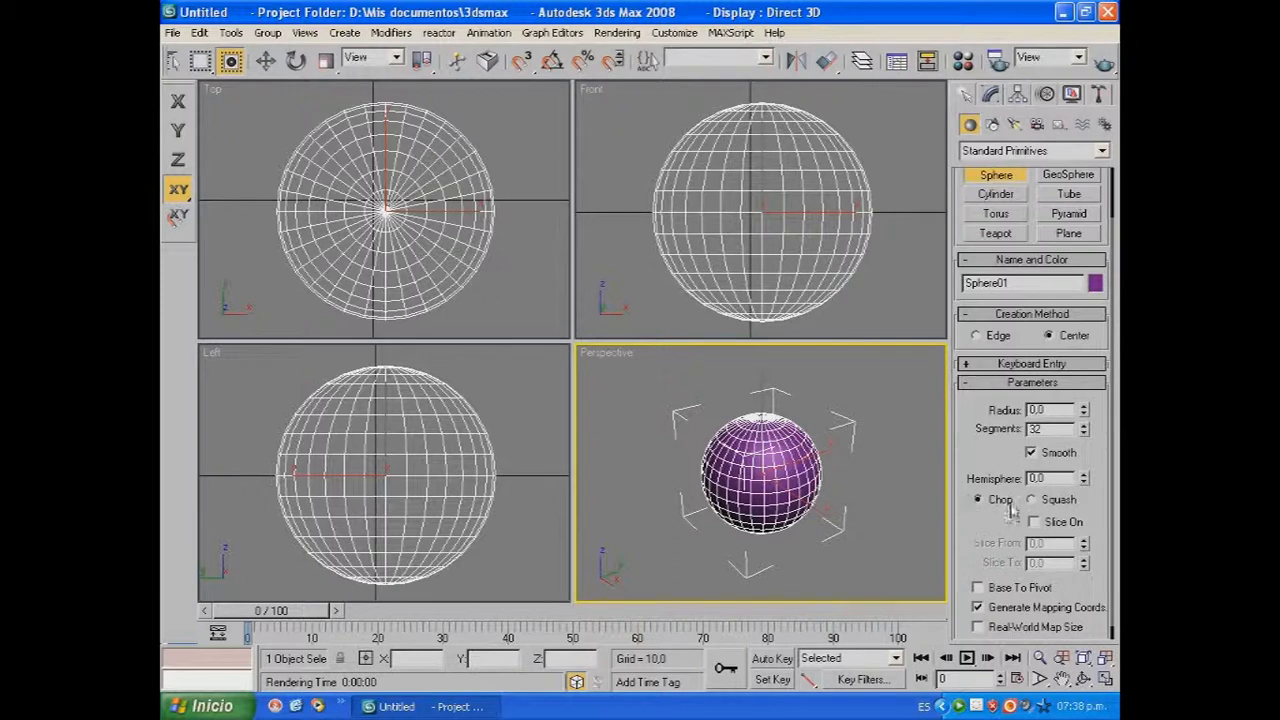
Try to turn off the sphere's smoothing in the creation parameters, and render the Perspective viewport to check it.
{"action": "left_click", "coordinate": [1031, 452]}
{"action": "left_click", "coordinate": [1104, 63]}
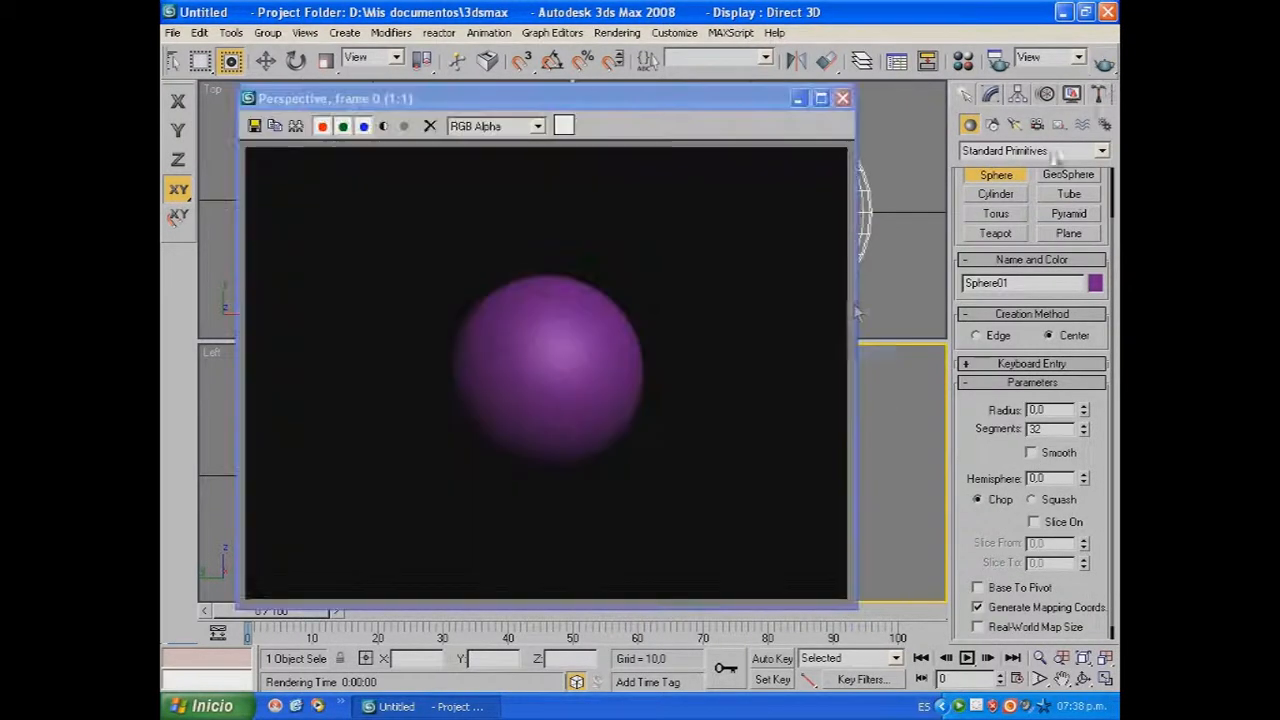
{"action": "left_click", "coordinate": [843, 98]}
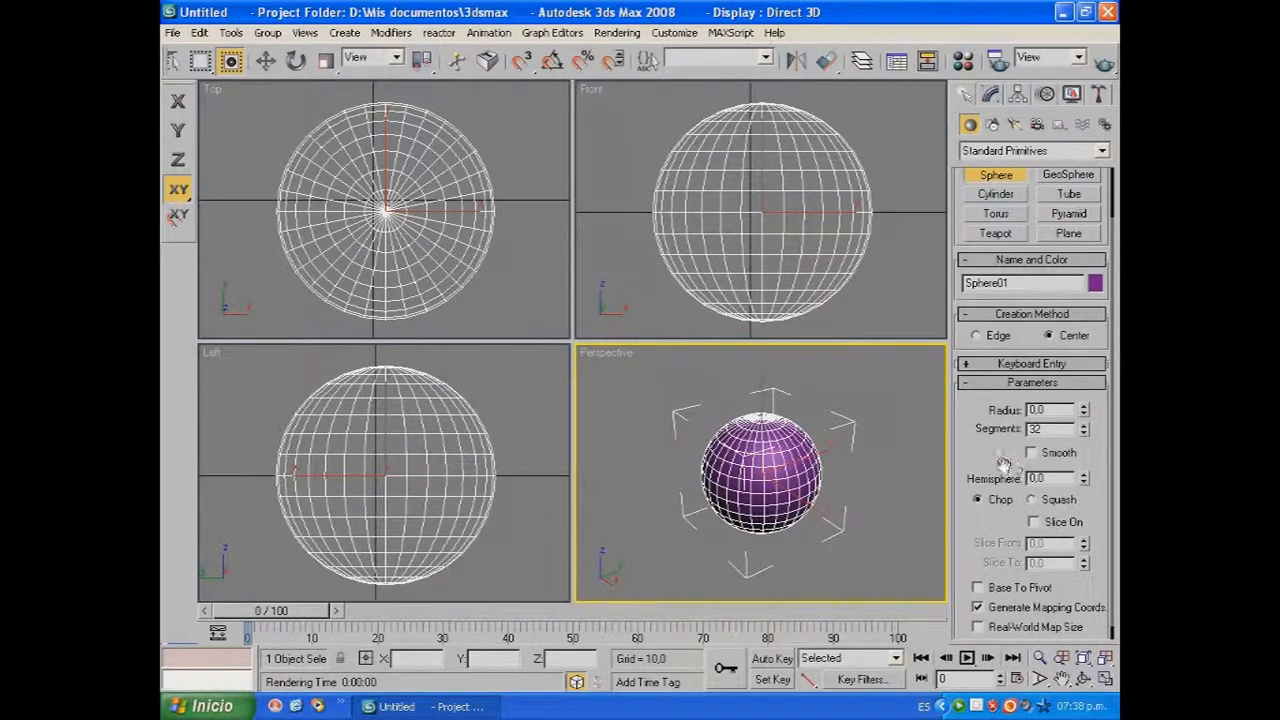
Render the Perspective viewport with Smooth disabled in the existing sphere's modify parameters, and re-enable the option.
{"action": "left_click", "coordinate": [990, 94]}
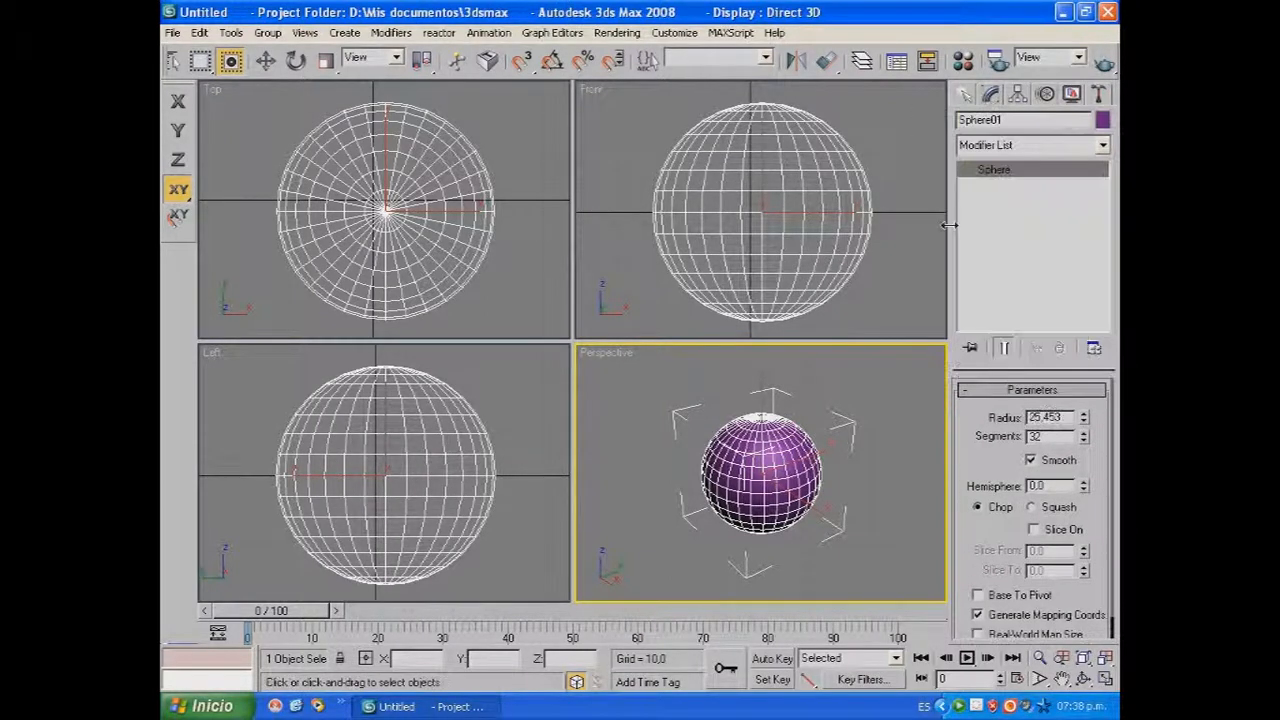
{"action": "left_click", "coordinate": [1030, 460]}
{"action": "left_click", "coordinate": [1104, 62]}
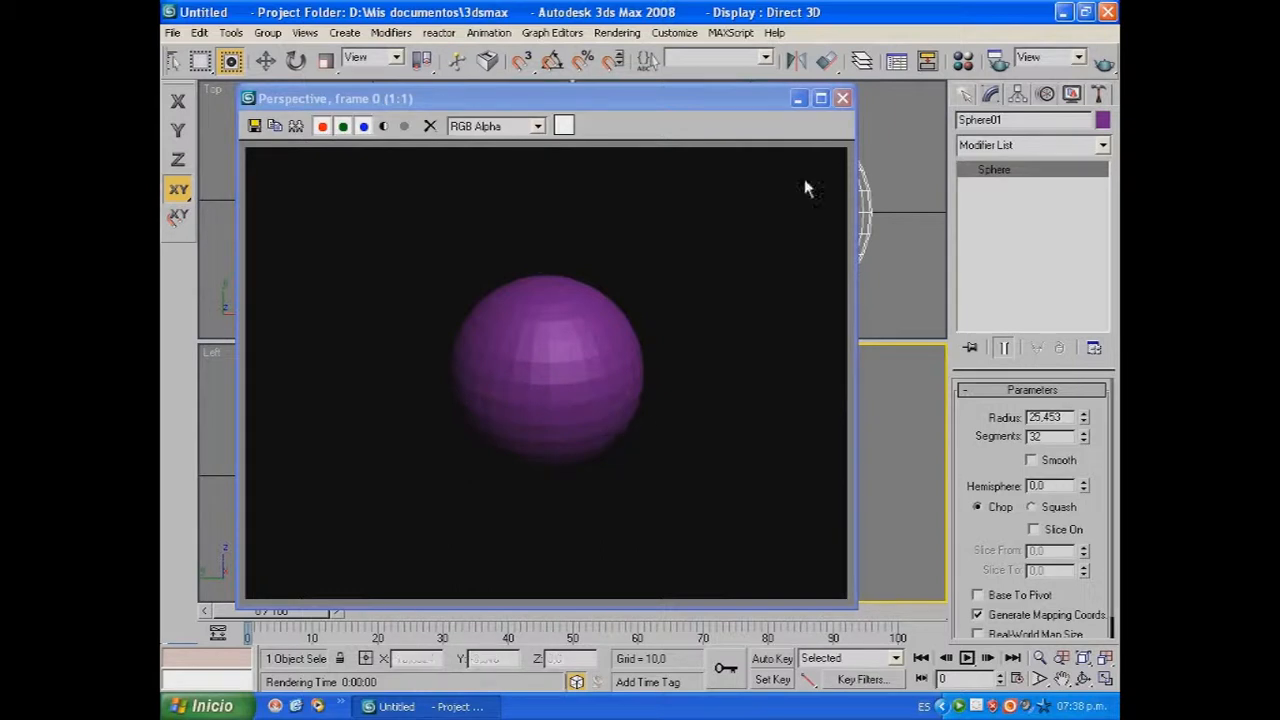
{"action": "left_click", "coordinate": [842, 98]}
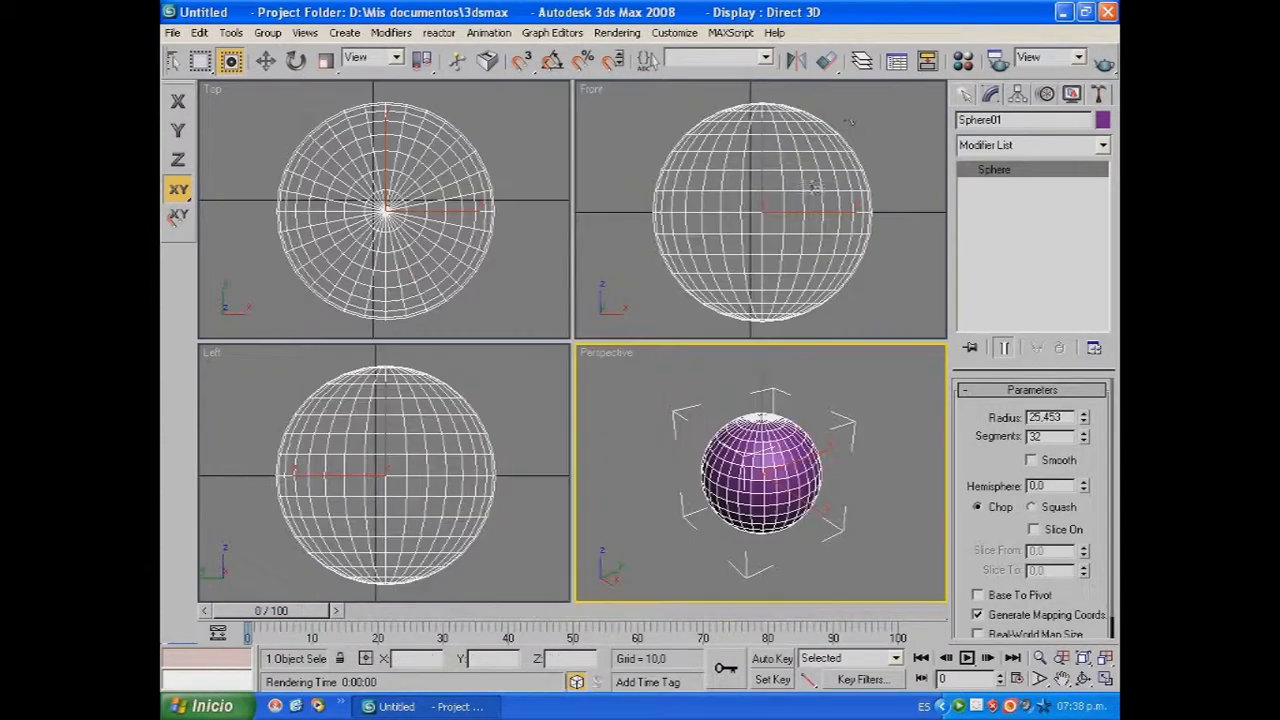
{"action": "left_click", "coordinate": [1032, 461]}
Slice the sphere from 133 to -140, and turn slicing back off.
{"action": "left_click_drag", "start_coordinate": [1092, 487], "coordinate": [1110, 440]}
{"action": "scroll", "coordinate": [991, 521], "scroll_direction": "down", "scroll_amount": 1}
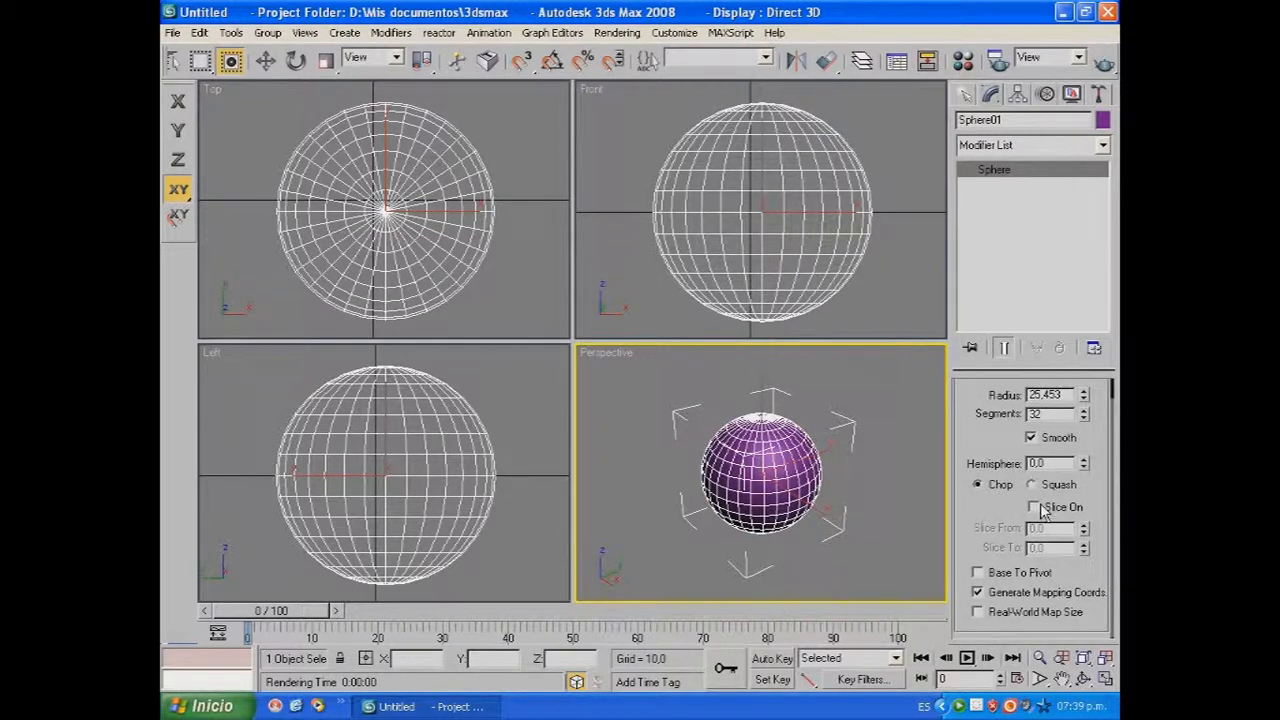
{"action": "left_click", "coordinate": [1034, 507]}
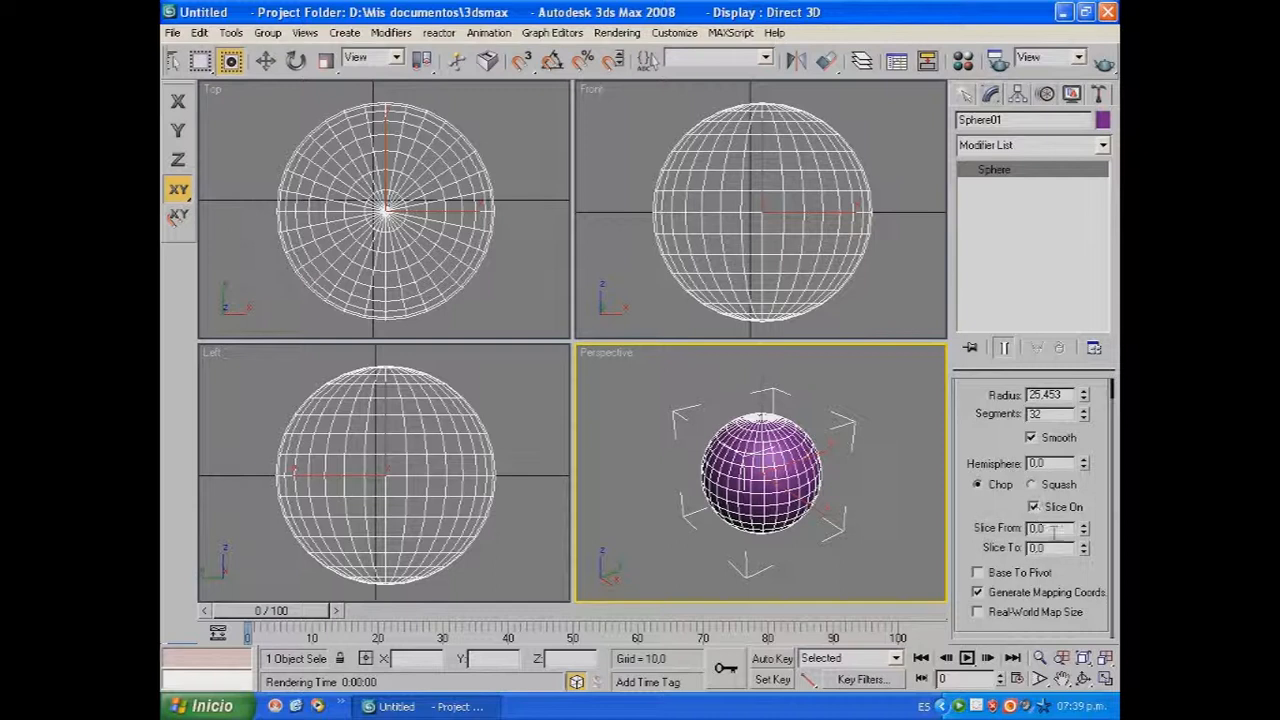
{"action": "left_click_drag", "start_coordinate": [1086, 525], "coordinate": [1085, 445]}
{"action": "left_click_drag", "start_coordinate": [1083, 550], "coordinate": [1070, 8]}
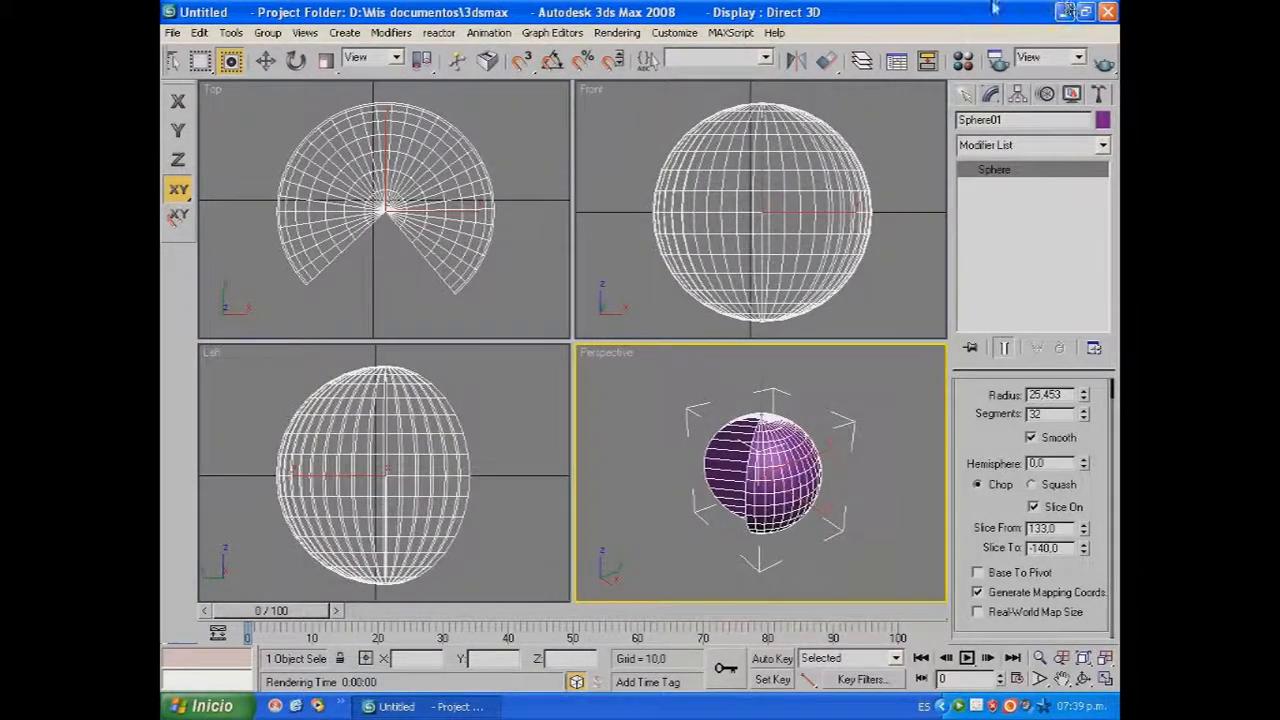
{"action": "left_click", "coordinate": [1034, 507]}
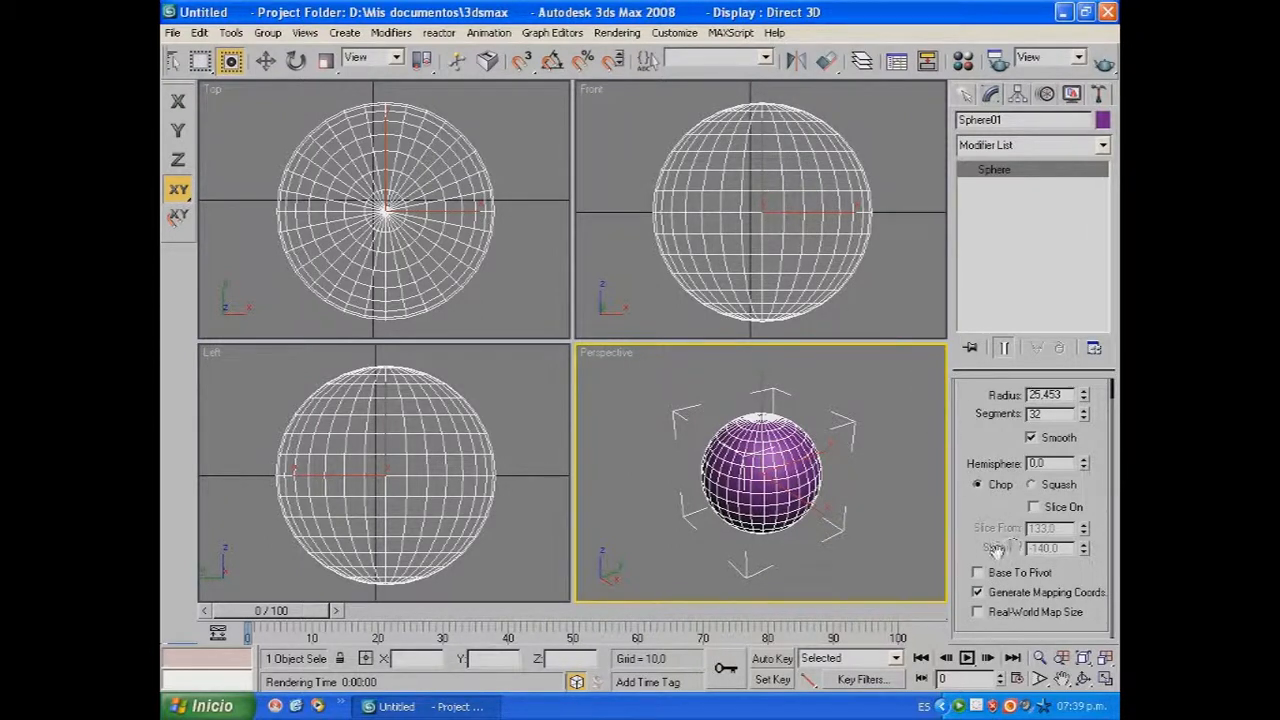
Enable Base To Pivot on the sphere and set its segments to 60.
{"action": "left_click", "coordinate": [978, 572]}
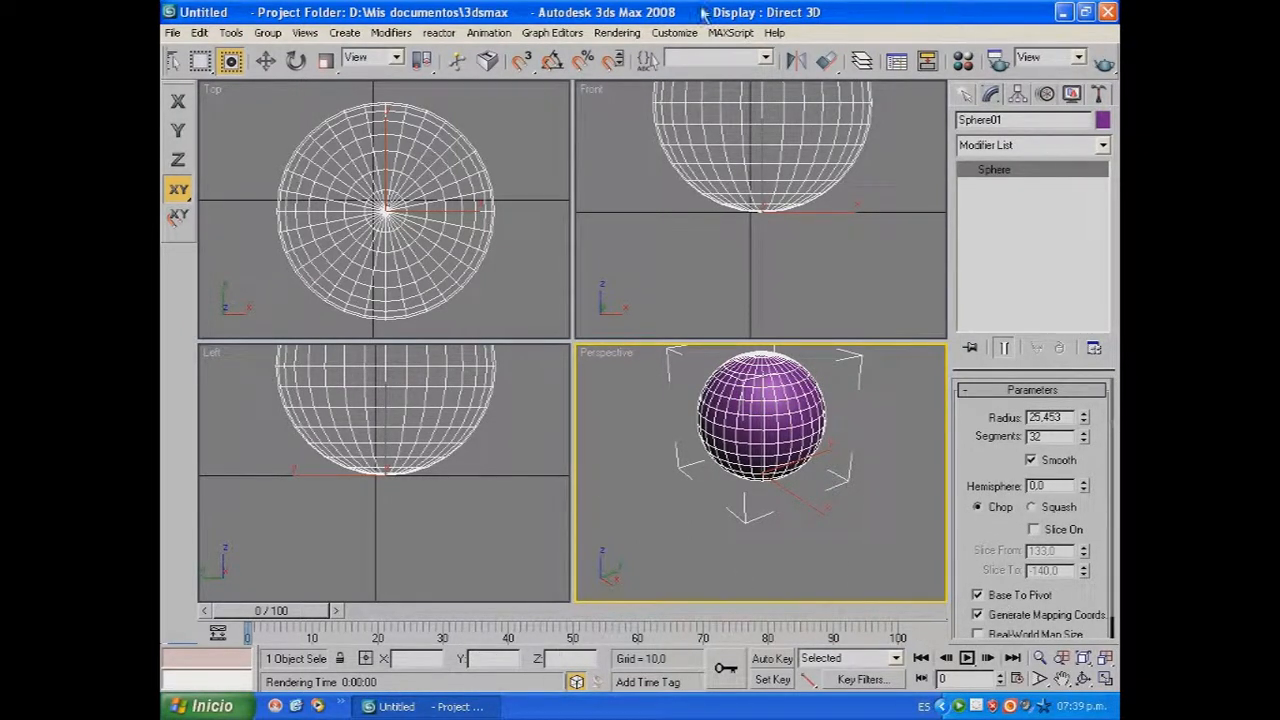
{"action": "left_click_drag", "start_coordinate": [1007, 563], "coordinate": [1000, 612]}
{"action": "type", "text": "60"}
{"action": "key", "text": "Return"}
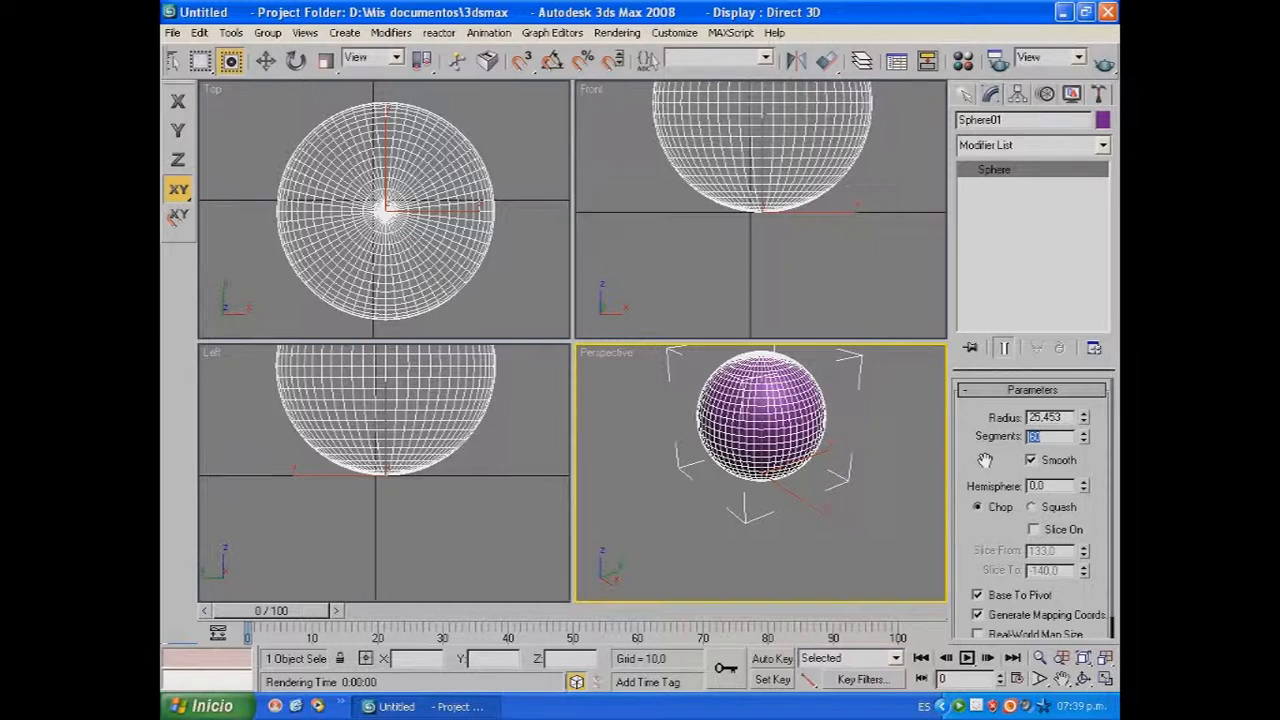
Reduce the sphere's segments to 10, and set them back to 32.
{"action": "type", "text": "0"}
{"action": "key", "text": "Return"}
{"action": "type", "text": "10"}
{"action": "key", "text": "Return"}
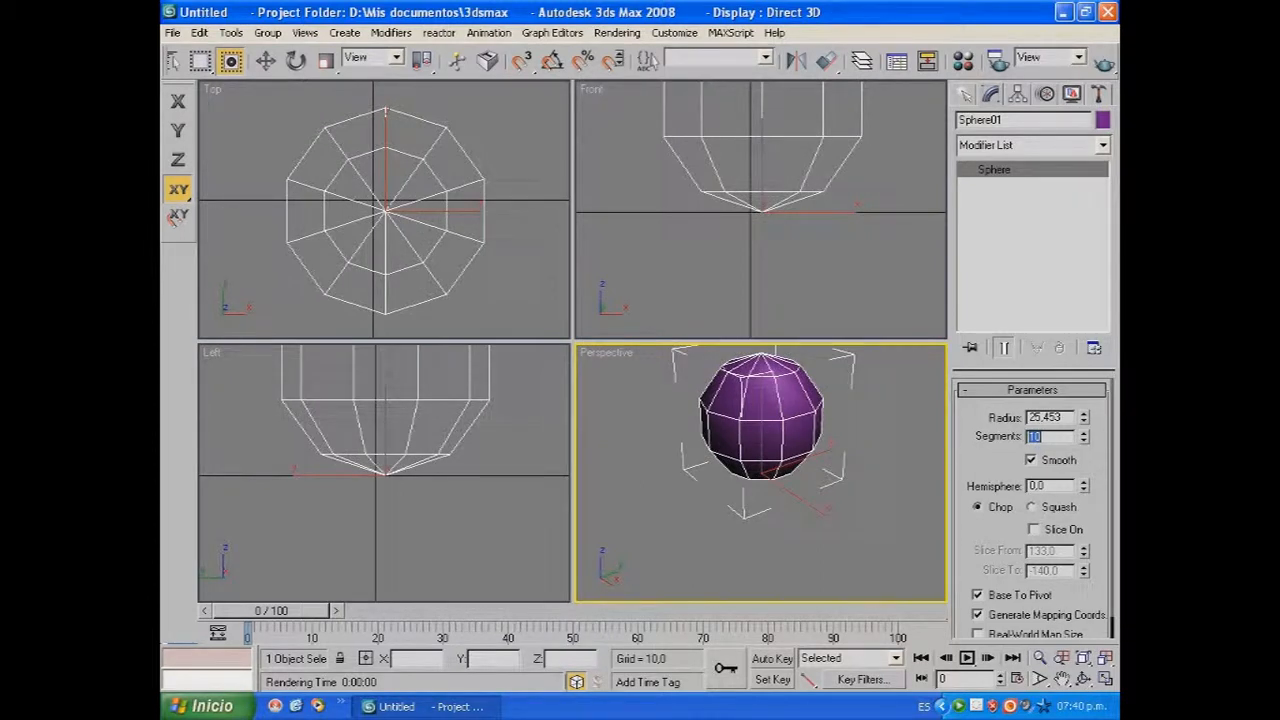
{"action": "type", "text": "30"}
{"action": "key", "text": "Return"}
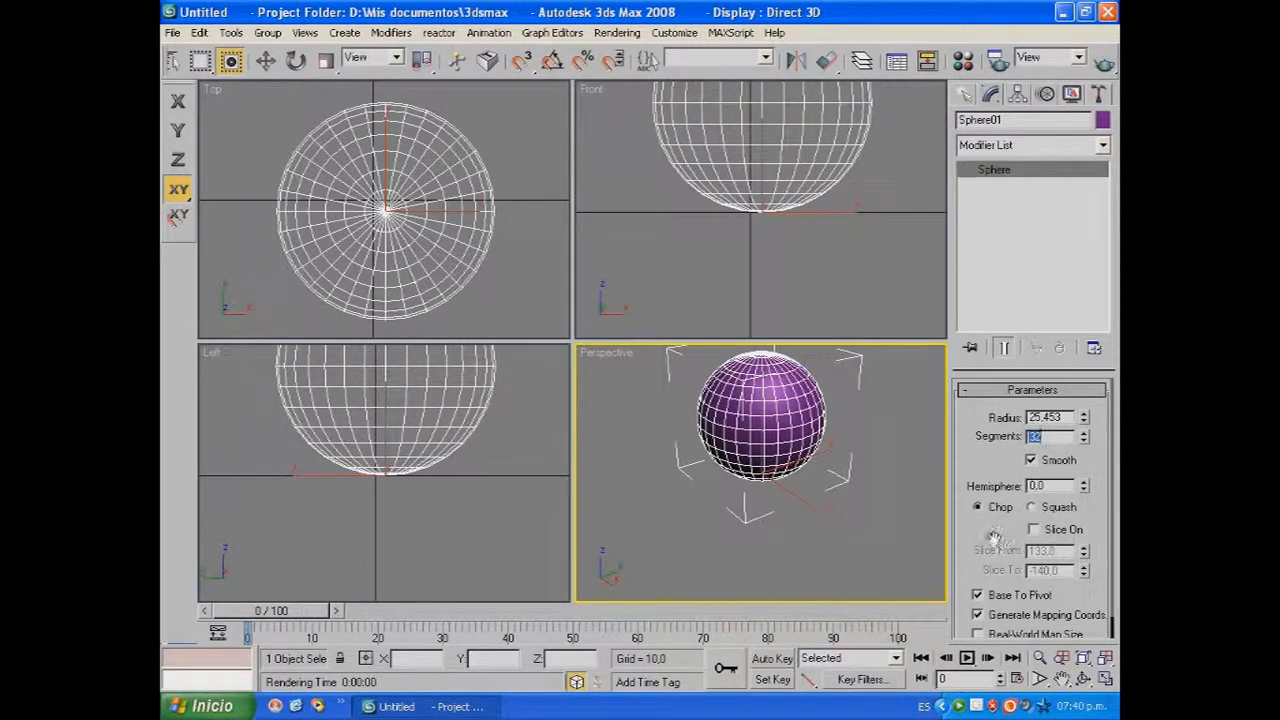
Delete the sphere and create a cylinder from its center in the Top viewport, with radius about 22.5 and height about 38.6.
{"action": "key", "text": "Delete"}
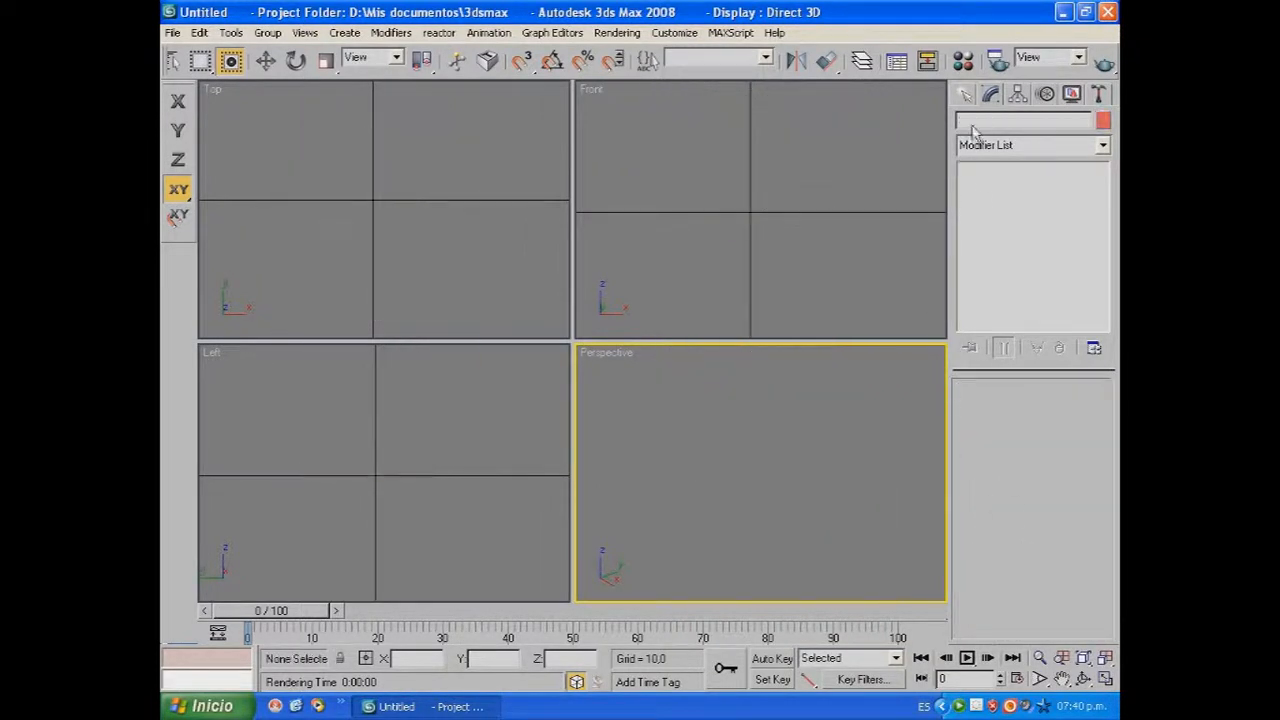
{"action": "left_click", "coordinate": [963, 95]}
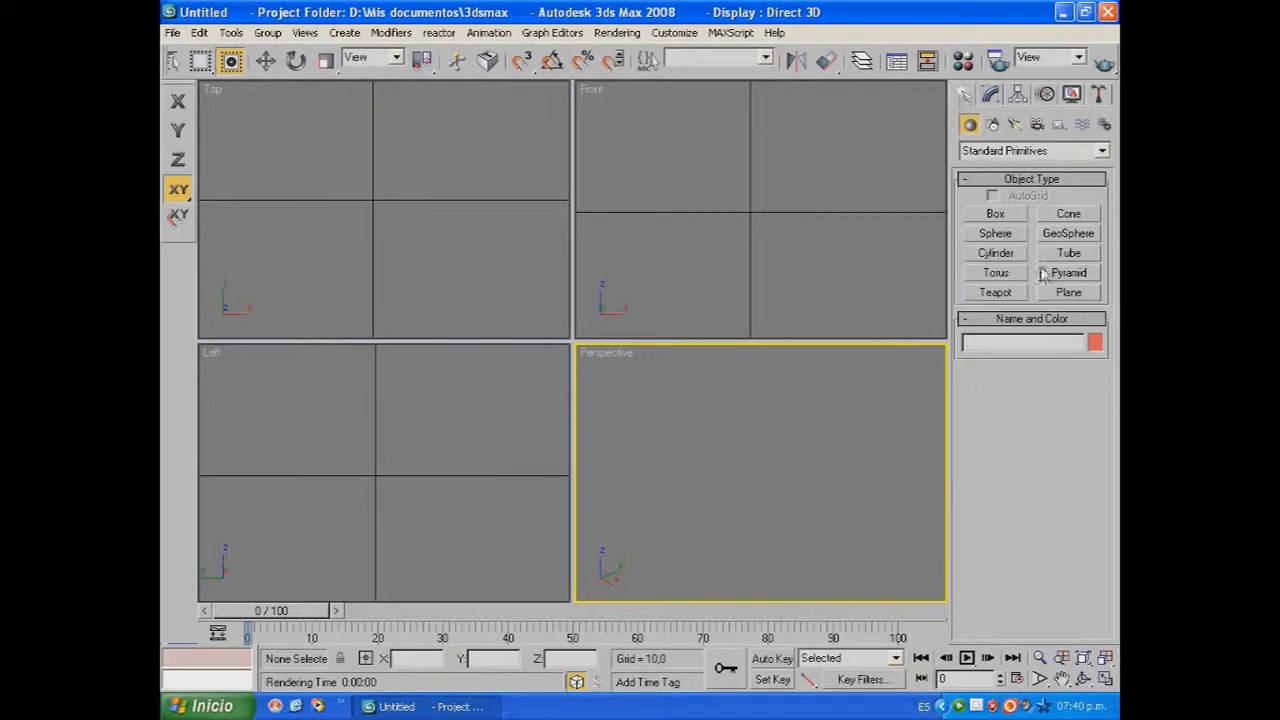
{"action": "left_click", "coordinate": [995, 254]}
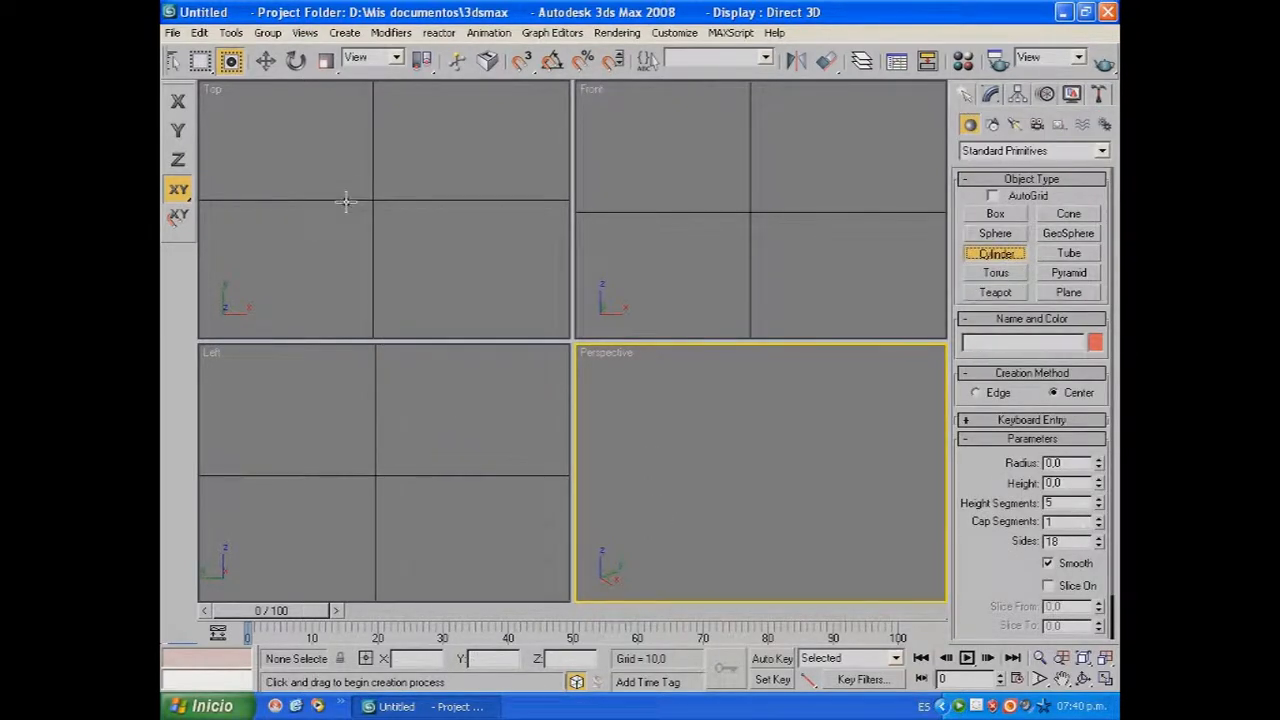
{"action": "left_click_drag", "start_coordinate": [338, 181], "coordinate": [390, 262]}
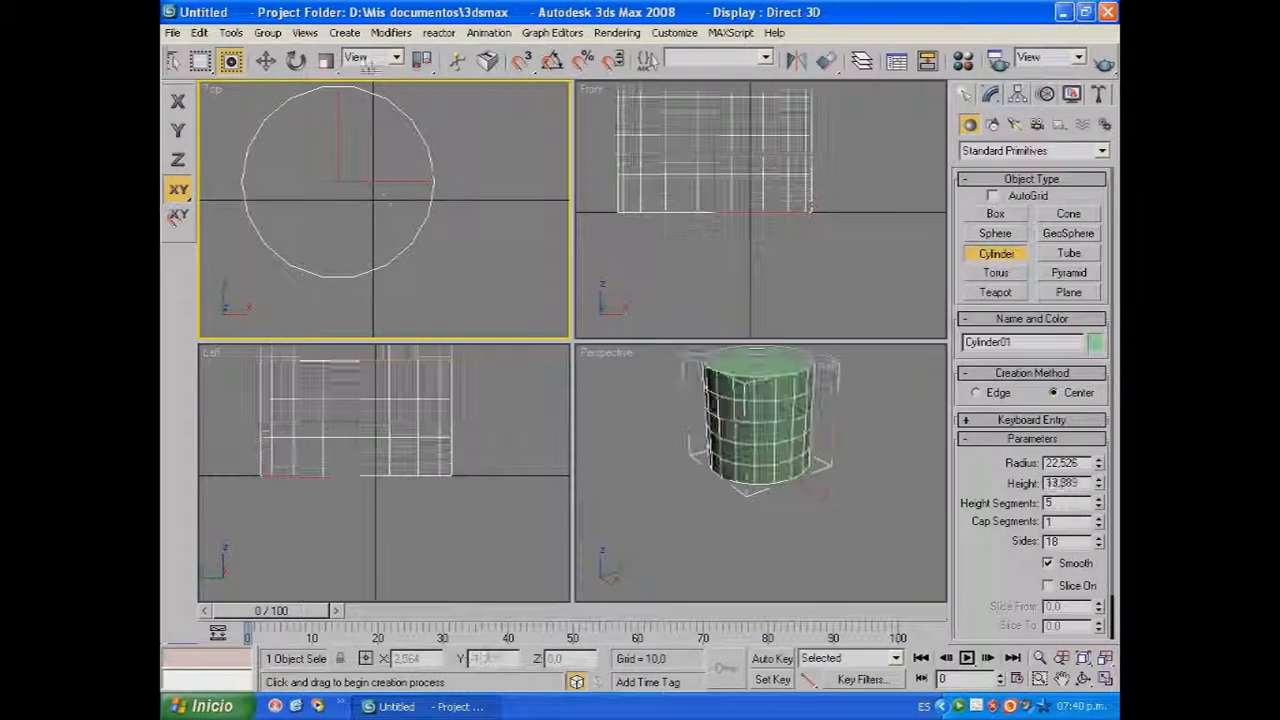
{"action": "left_click", "coordinate": [370, 92]}
Create two smaller cylinders in the Top viewport with the Edge creation method, radius about 16.7 and height about 18.3, and radius about 9.5 and height about -15.5.
{"action": "middle_click_drag", "start_coordinate": [486, 220], "coordinate": [503, 251]}
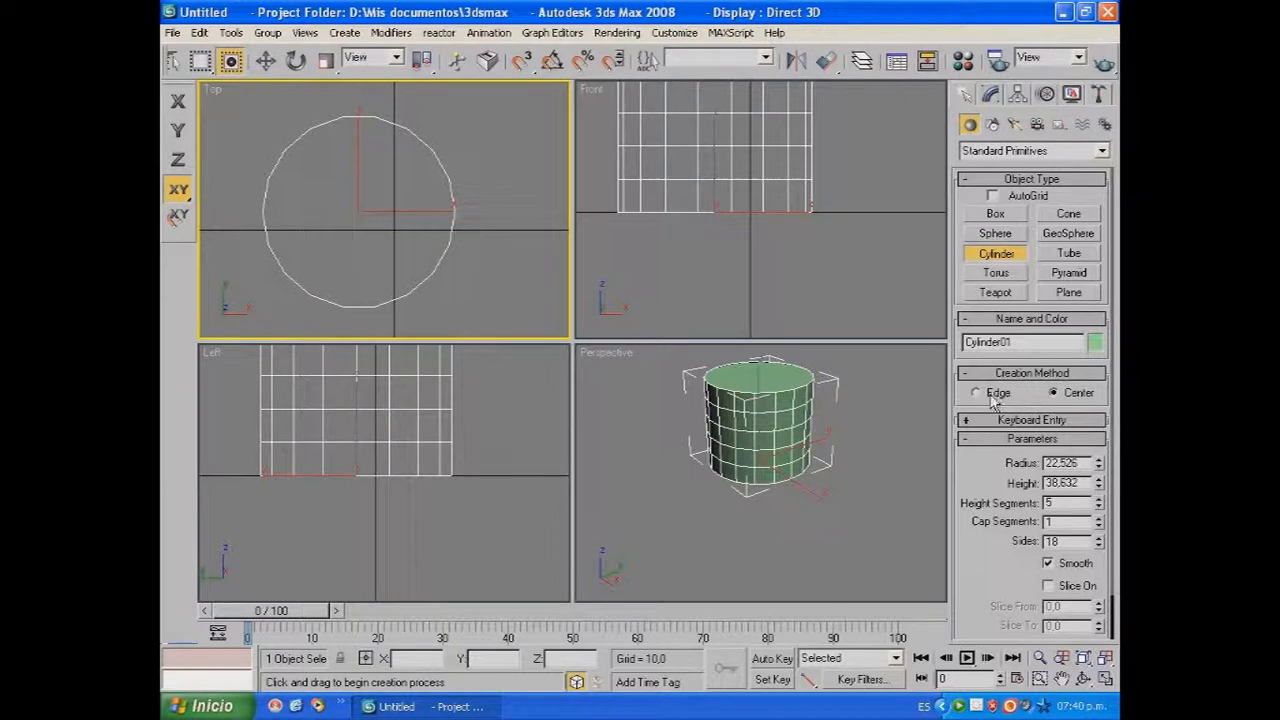
{"action": "middle_click_drag", "start_coordinate": [508, 277], "coordinate": [398, 235]}
{"action": "scroll", "coordinate": [398, 235], "scroll_direction": "down", "scroll_amount": 2}
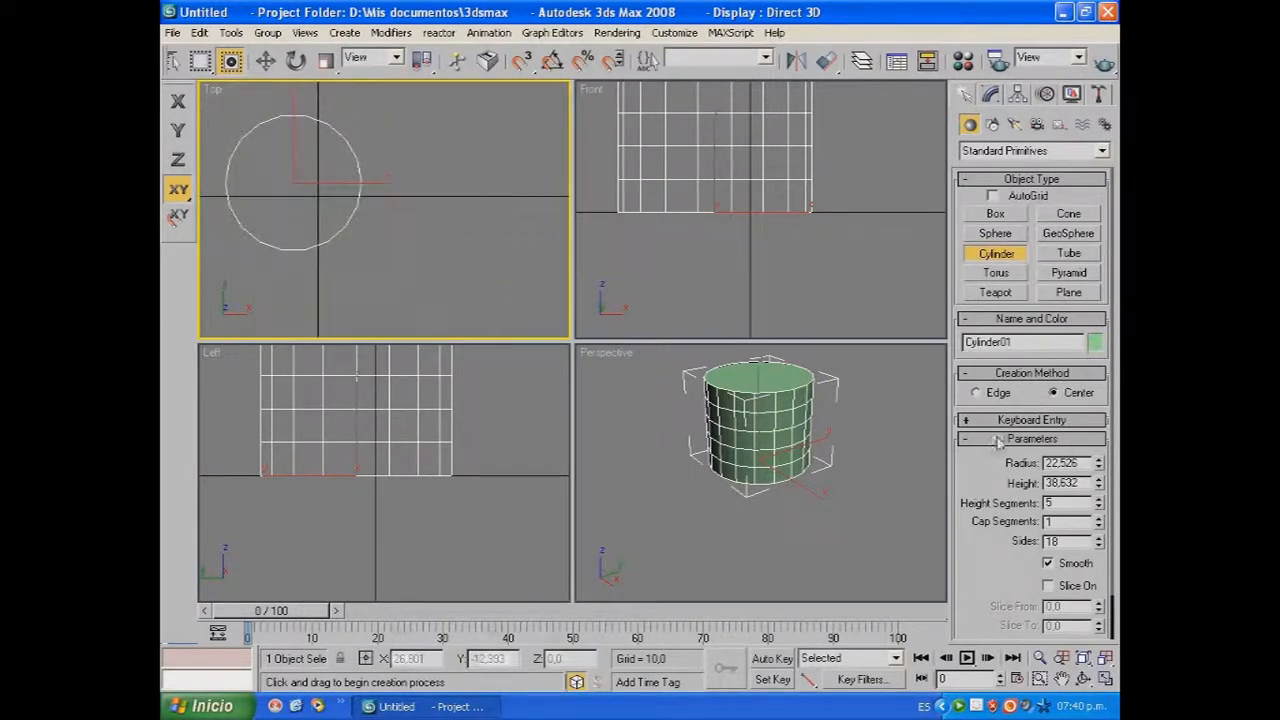
{"action": "left_click", "coordinate": [975, 393]}
{"action": "left_click_drag", "start_coordinate": [431, 199], "coordinate": [497, 266]}
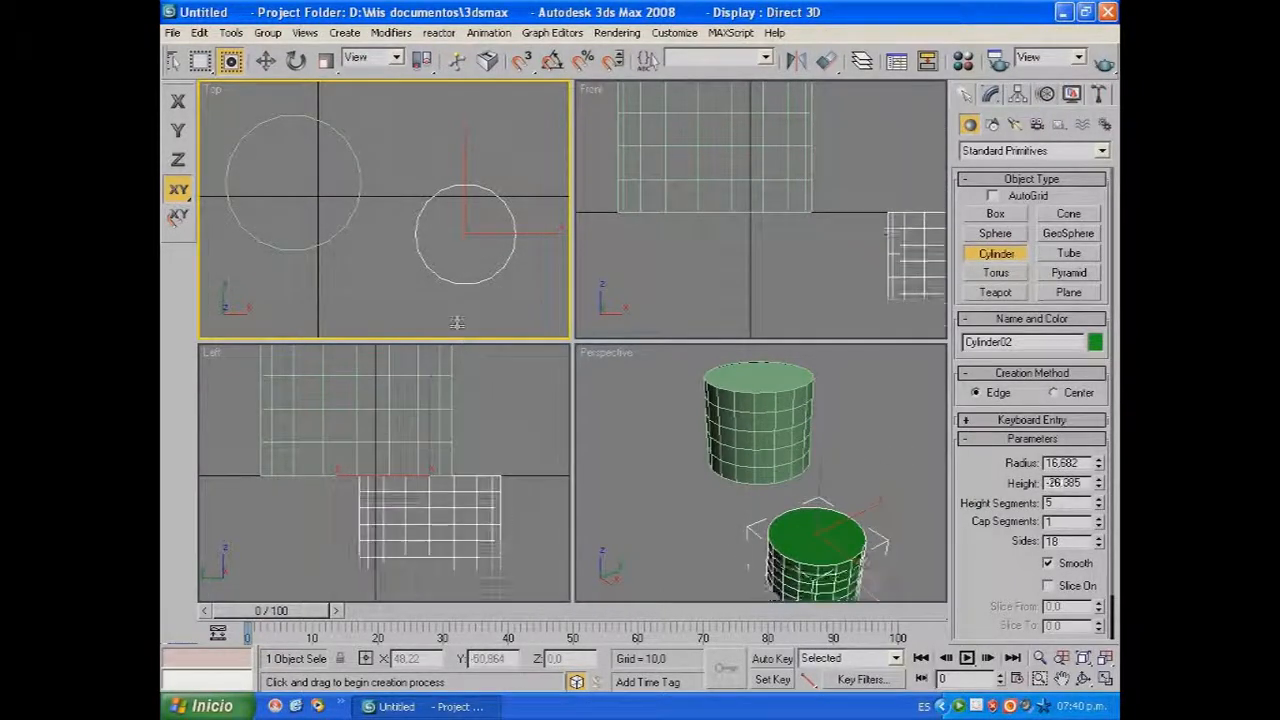
{"action": "left_click", "coordinate": [454, 213]}
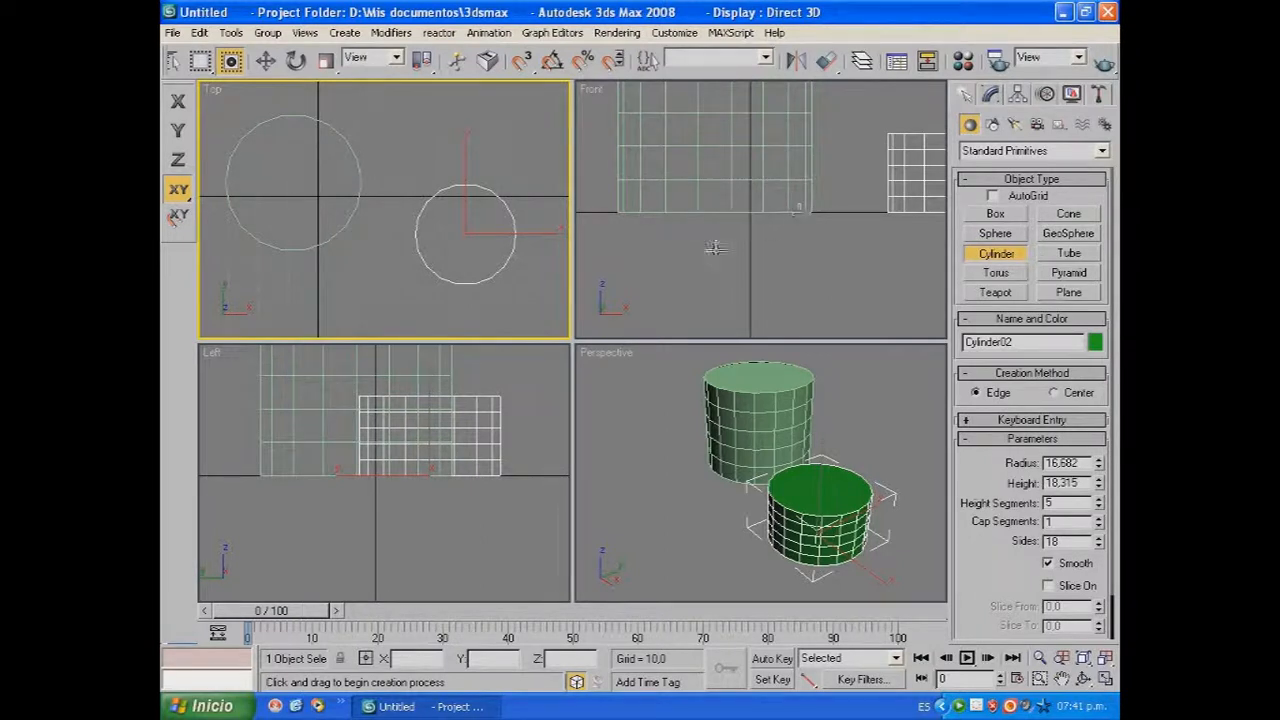
{"action": "left_click_drag", "start_coordinate": [419, 130], "coordinate": [461, 174]}
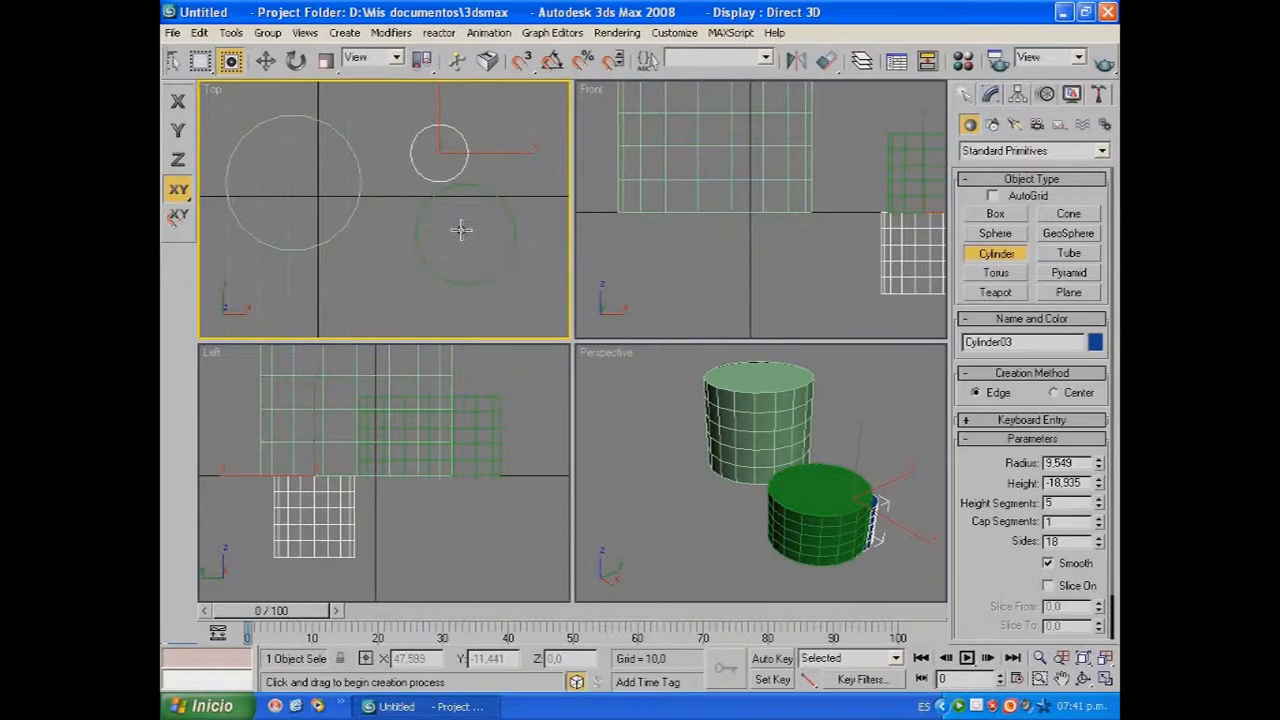
{"action": "left_click", "coordinate": [462, 218]}
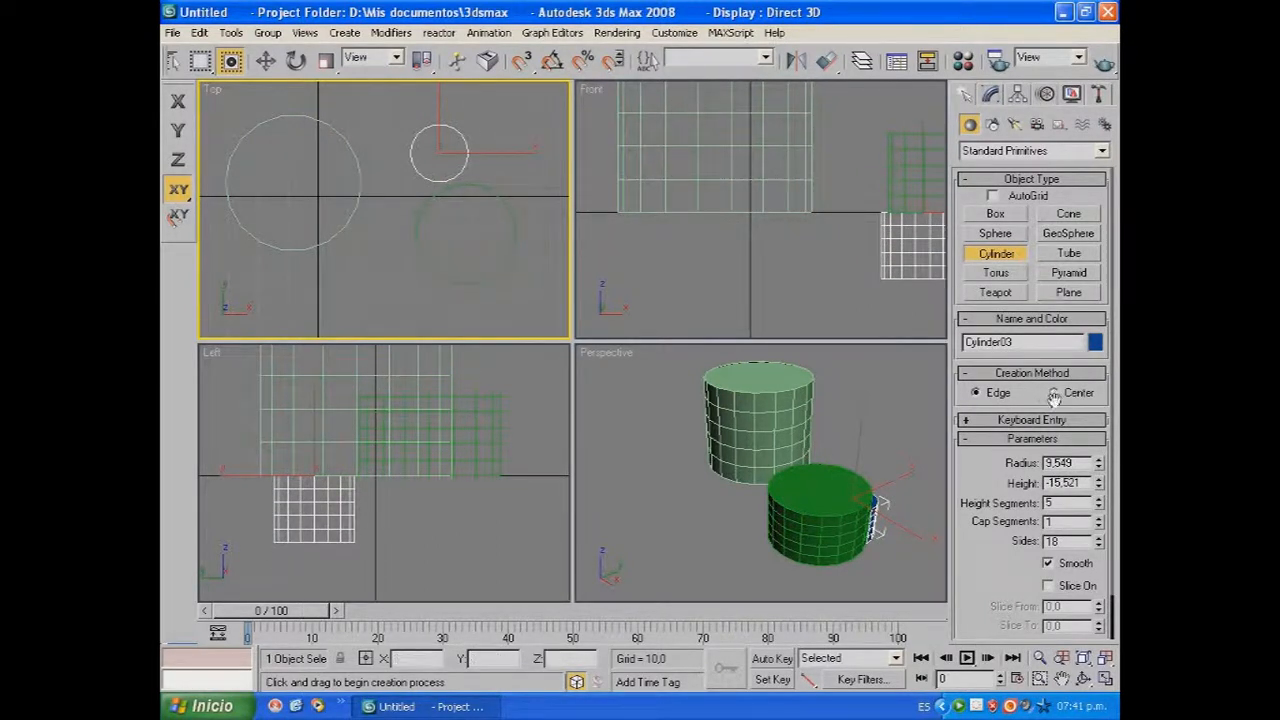
Select the two smaller cylinders together in the Top viewport and delete them.
{"action": "left_click_drag", "start_coordinate": [370, 76], "coordinate": [508, 75]}
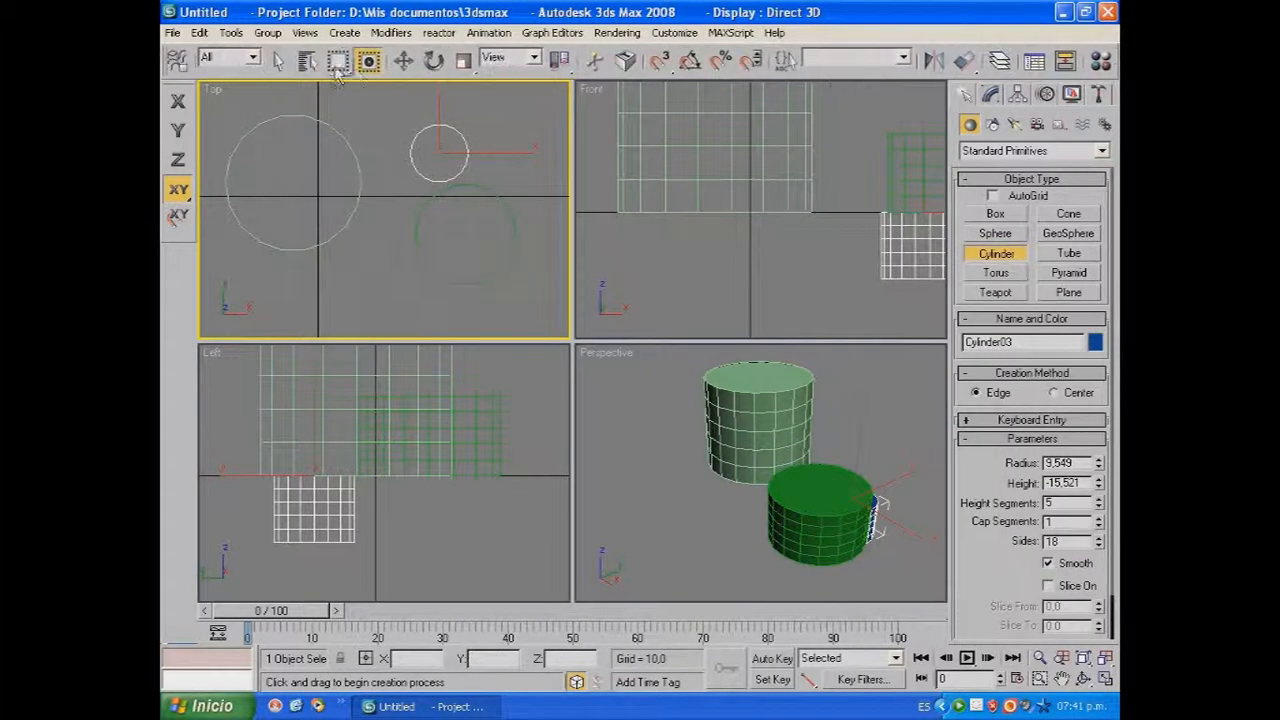
{"action": "left_click", "coordinate": [284, 62]}
{"action": "left_click_drag", "start_coordinate": [541, 118], "coordinate": [413, 325]}
{"action": "key", "text": "Delete"}
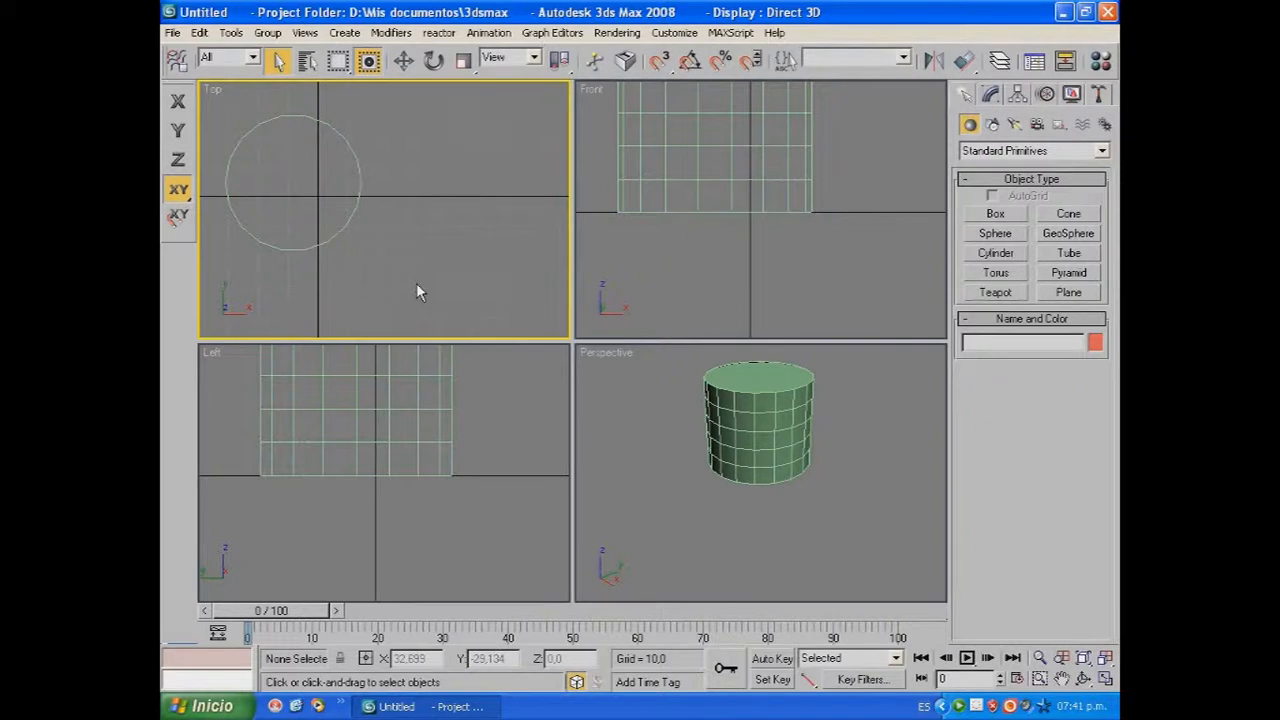
Select the remaining large cylinder and reduce its height segments to 1 in its modify parameters.
{"action": "key", "text": "ctrl+shift+z"}
{"action": "left_click", "coordinate": [463, 289]}
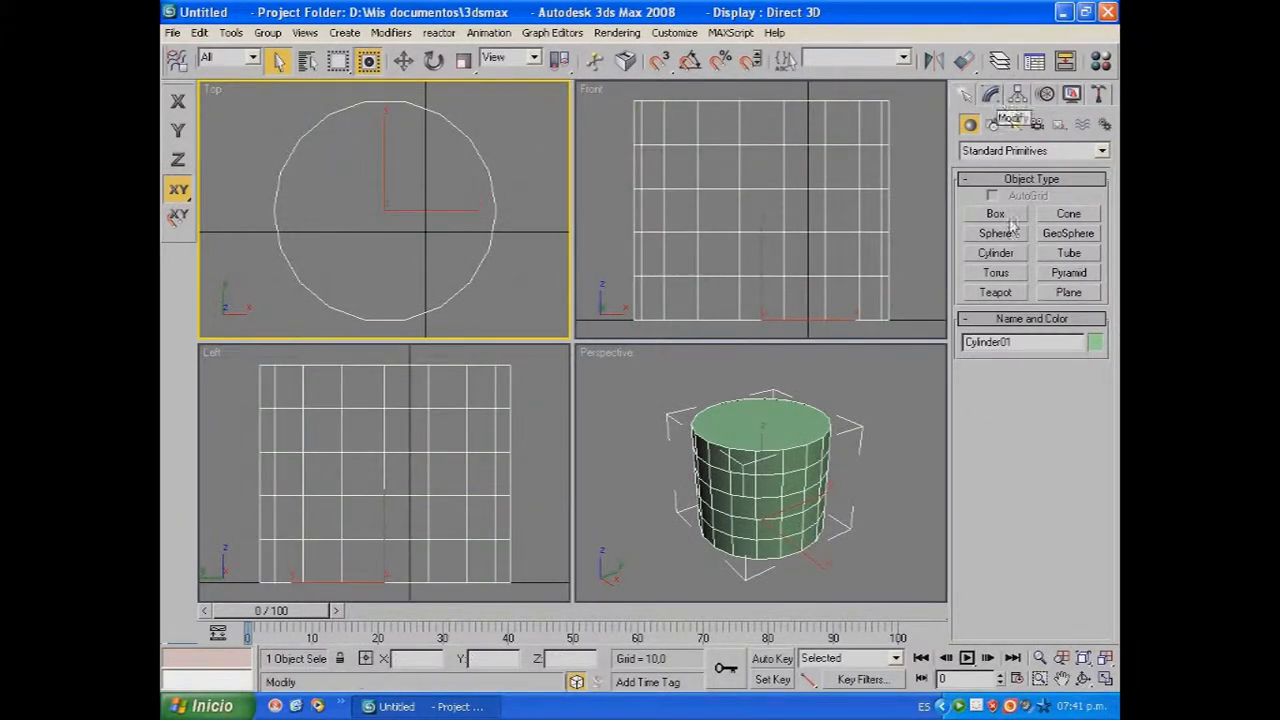
{"action": "left_click", "coordinate": [991, 97]}
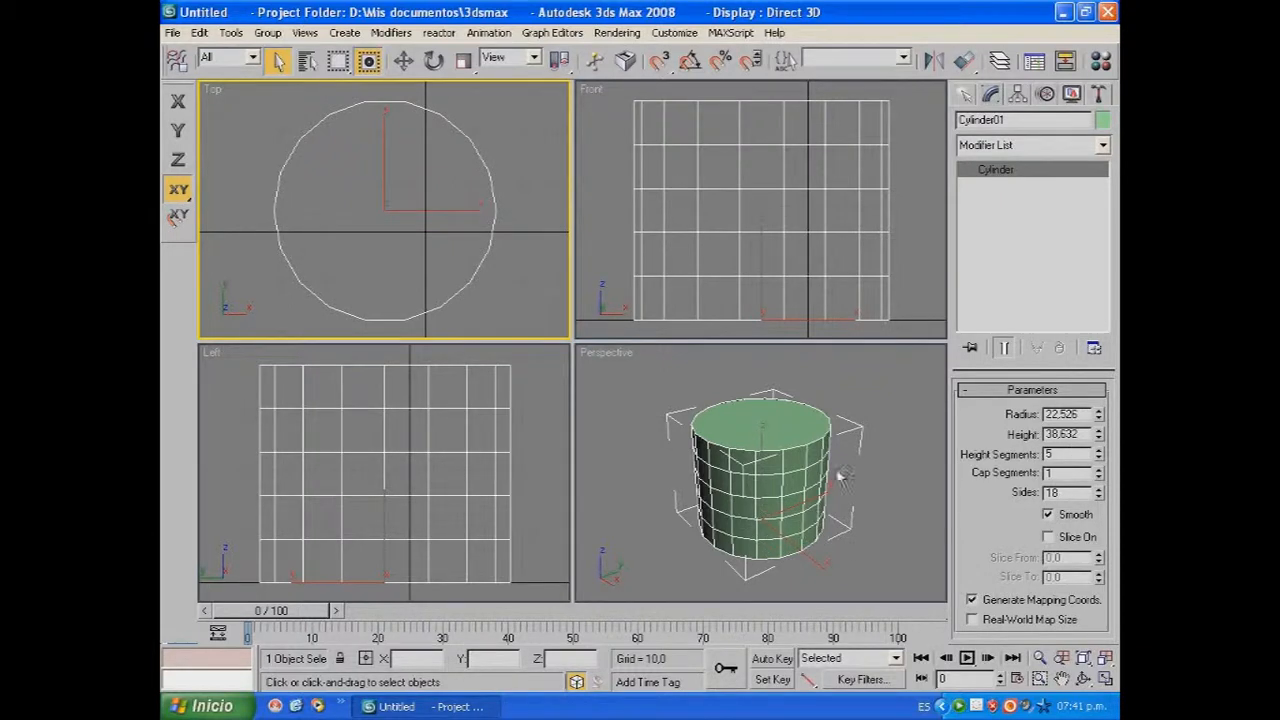
{"action": "left_click", "coordinate": [1099, 459]}
{"action": "left_click", "coordinate": [1099, 459]}
{"action": "left_click", "coordinate": [1099, 459]}
{"action": "left_click", "coordinate": [1099, 459]}
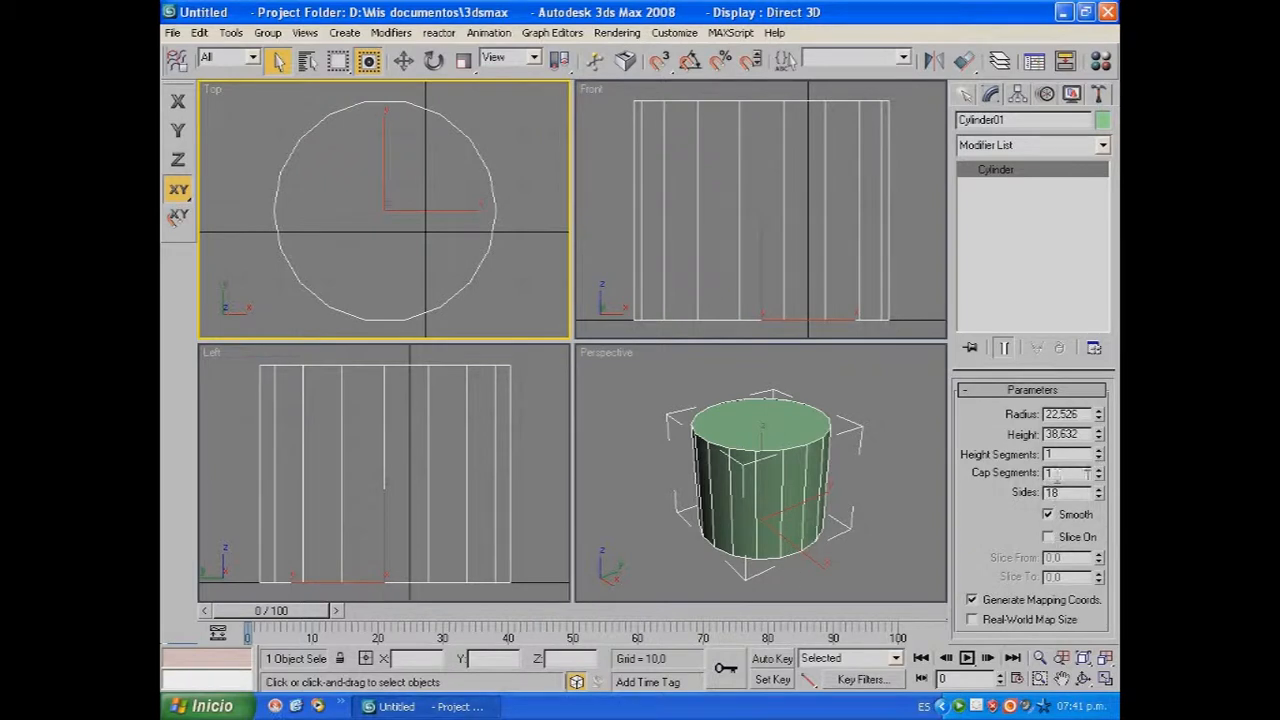
Raise the cylinder's cap segments to 3, inspect the cap in the Perspective viewport, and return them to 1.
{"action": "left_click", "coordinate": [1099, 469]}
{"action": "left_click", "coordinate": [1099, 469]}
{"action": "mouse_move", "coordinate": [754, 441]}
{"action": "middle_mouse_down", "text": "alt"}
{"action": "mouse_move", "coordinate": [751, 506]}
{"action": "mouse_move", "coordinate": [747, 464]}
{"action": "middle_mouse_up", "text": "alt"}
{"action": "mouse_move", "coordinate": [784, 507]}
{"action": "middle_mouse_down", "text": "alt"}
{"action": "mouse_move", "coordinate": [778, 470]}
{"action": "mouse_move", "coordinate": [772, 520]}
{"action": "mouse_move", "coordinate": [770, 480]}
{"action": "mouse_move", "coordinate": [768, 497]}
{"action": "middle_mouse_up", "text": "alt"}
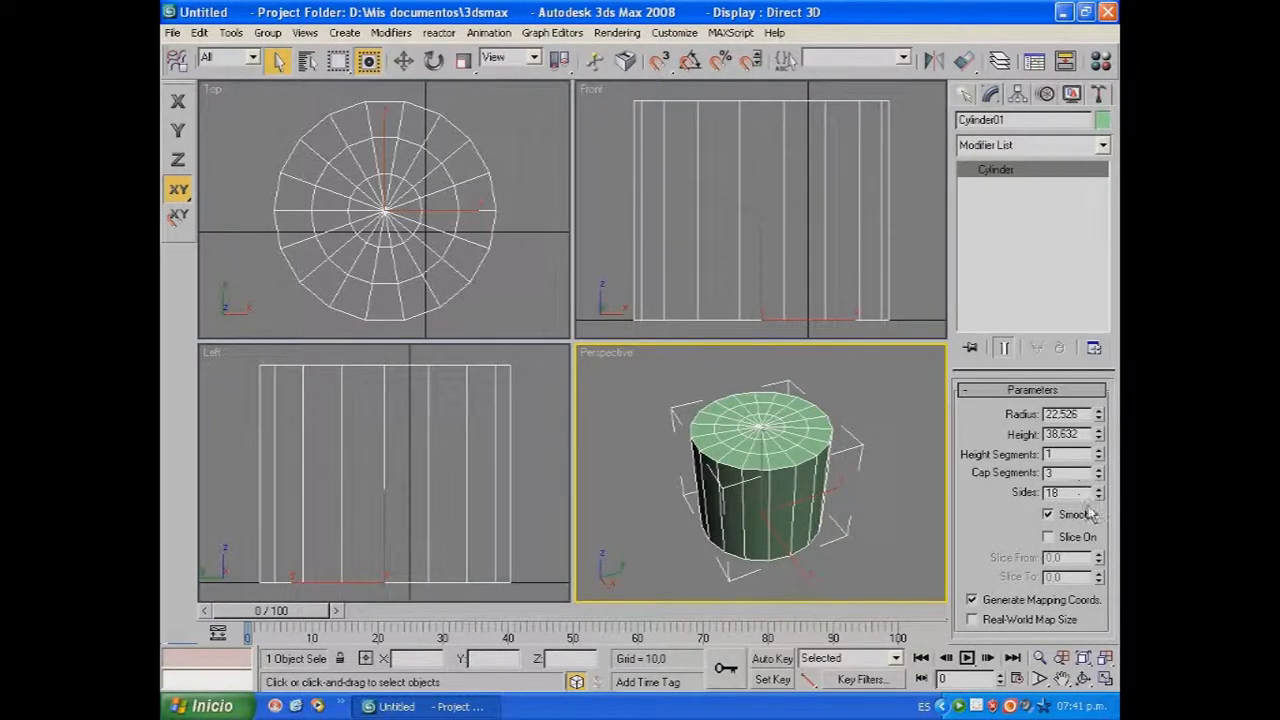
{"action": "left_click", "coordinate": [1099, 477]}
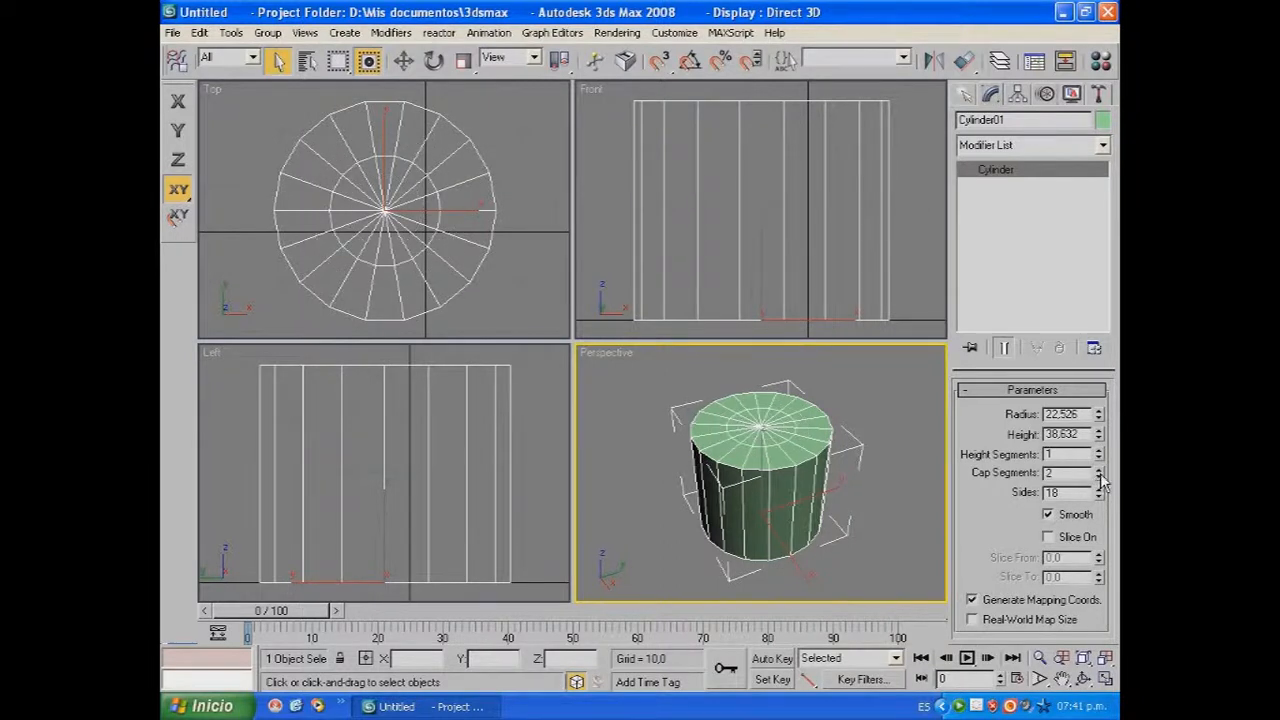
{"action": "left_click", "coordinate": [1099, 477]}
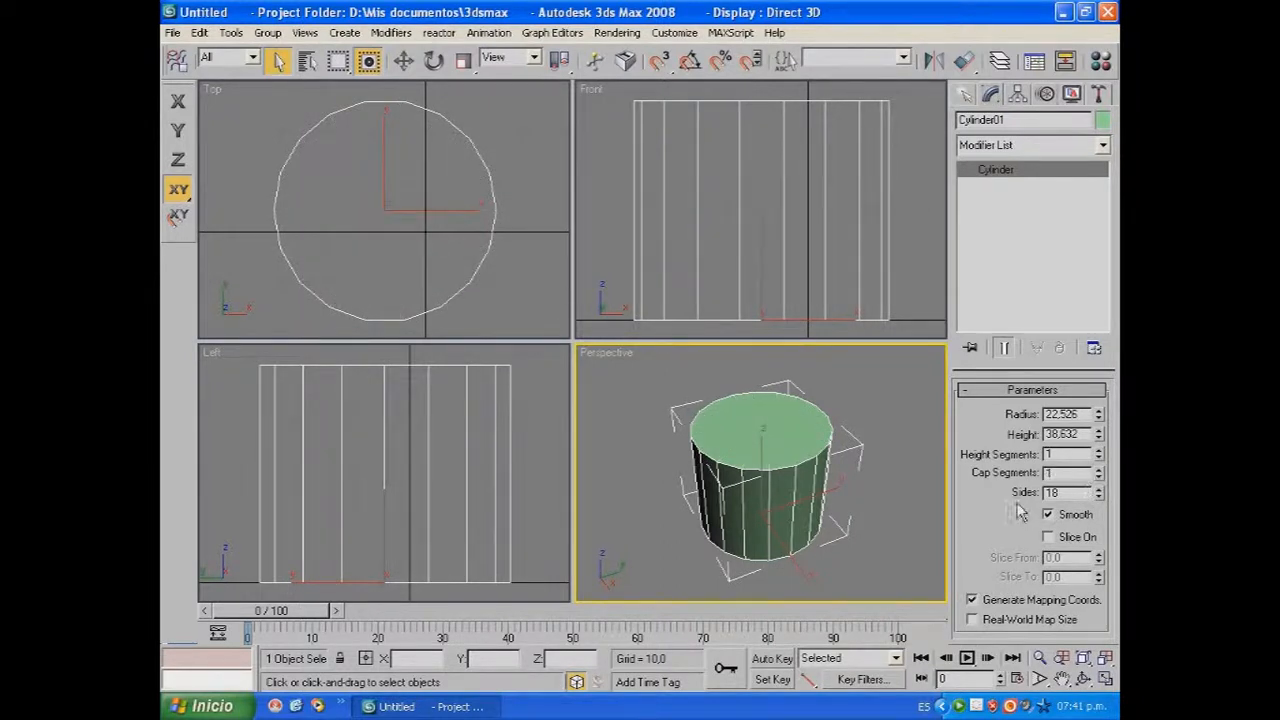
Increase the cylinder's number of sides to 24.
{"action": "middle_click_drag", "start_coordinate": [876, 535], "coordinate": [874, 490], "text": "alt"}
{"action": "left_click", "coordinate": [1098, 490]}
{"action": "left_click", "coordinate": [1098, 490]}
{"action": "left_click", "coordinate": [1098, 490]}
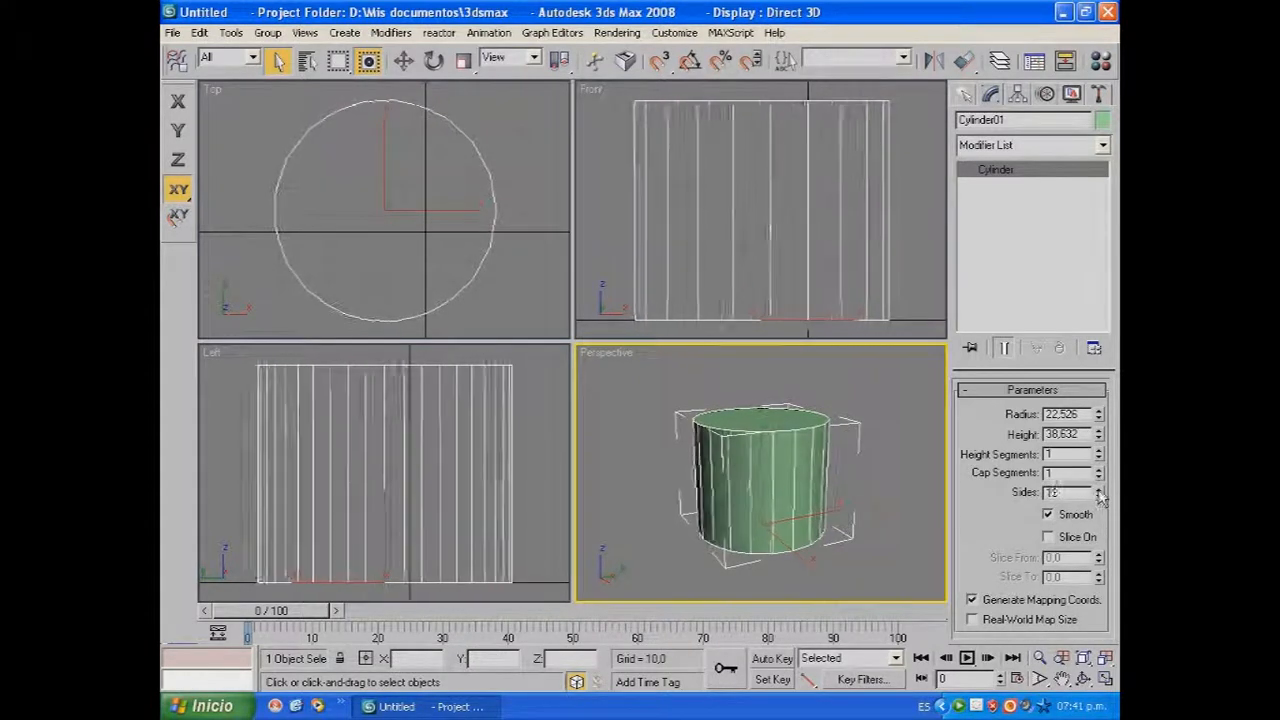
{"action": "left_click", "coordinate": [1098, 490]}
{"action": "left_click", "coordinate": [1098, 490]}
{"action": "left_click", "coordinate": [1098, 490]}
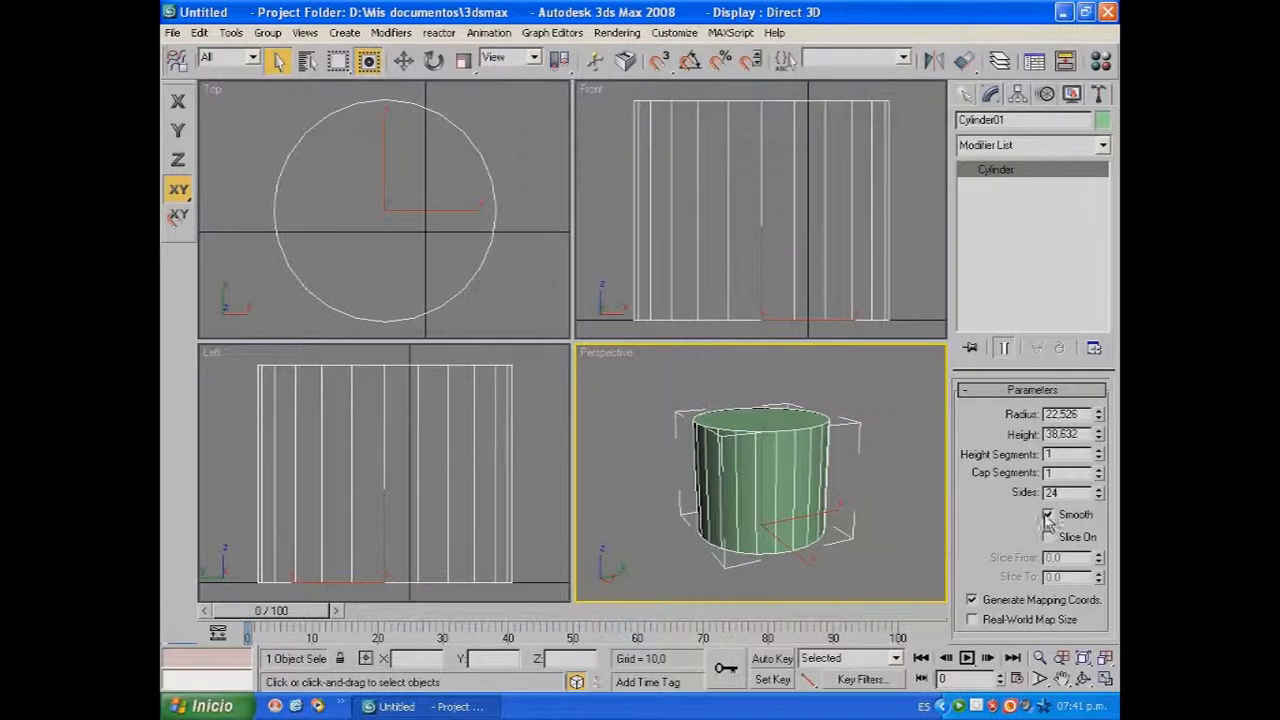
Slice the cylinder from about 132.5 to 0, and turn slicing back off.
{"action": "middle_click_drag", "start_coordinate": [866, 465], "coordinate": [865, 498], "text": "alt"}
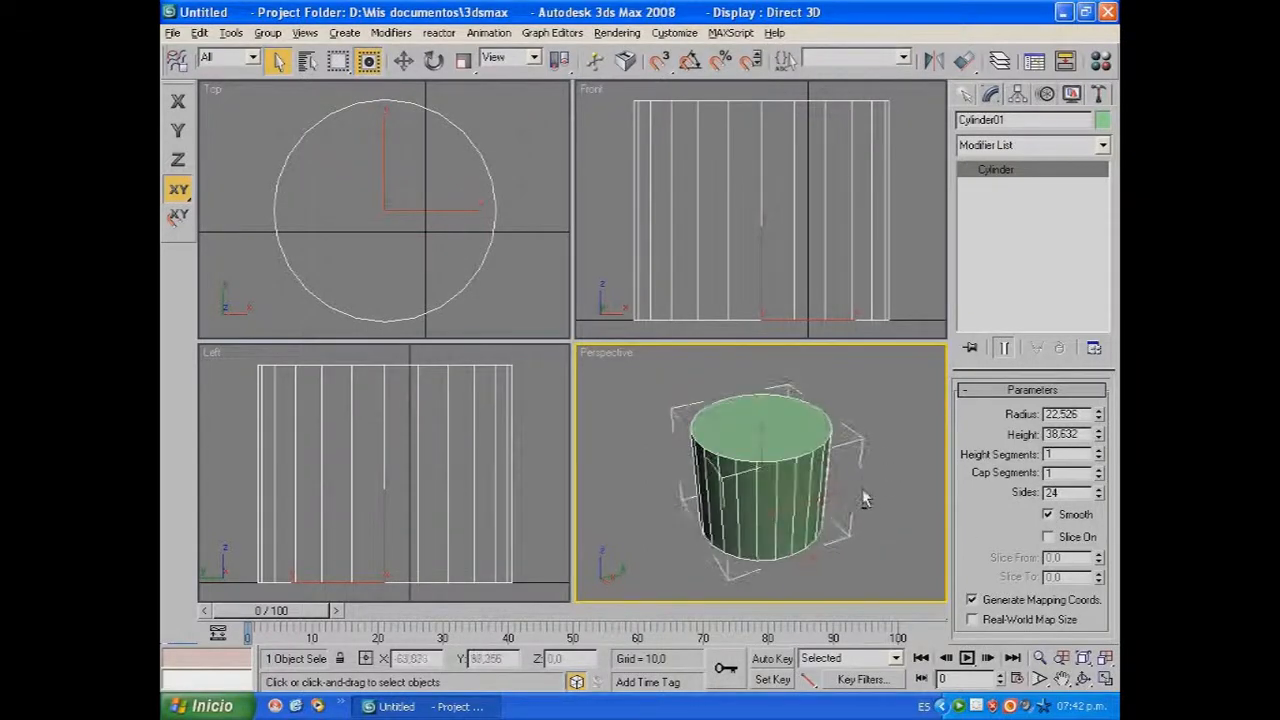
{"action": "left_click", "coordinate": [1047, 537]}
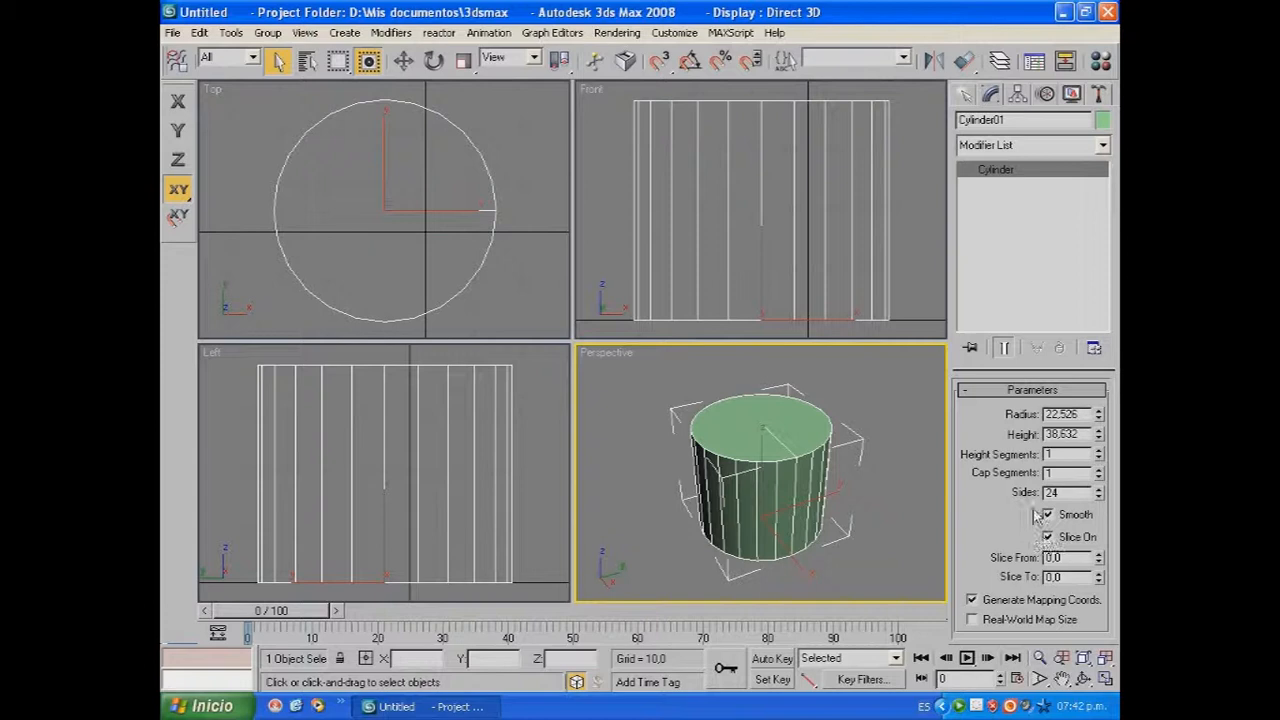
{"action": "left_click_drag", "start_coordinate": [1098, 557], "coordinate": [1098, 492]}
{"action": "left_click_drag", "start_coordinate": [1057, 285], "coordinate": [1025, 240]}
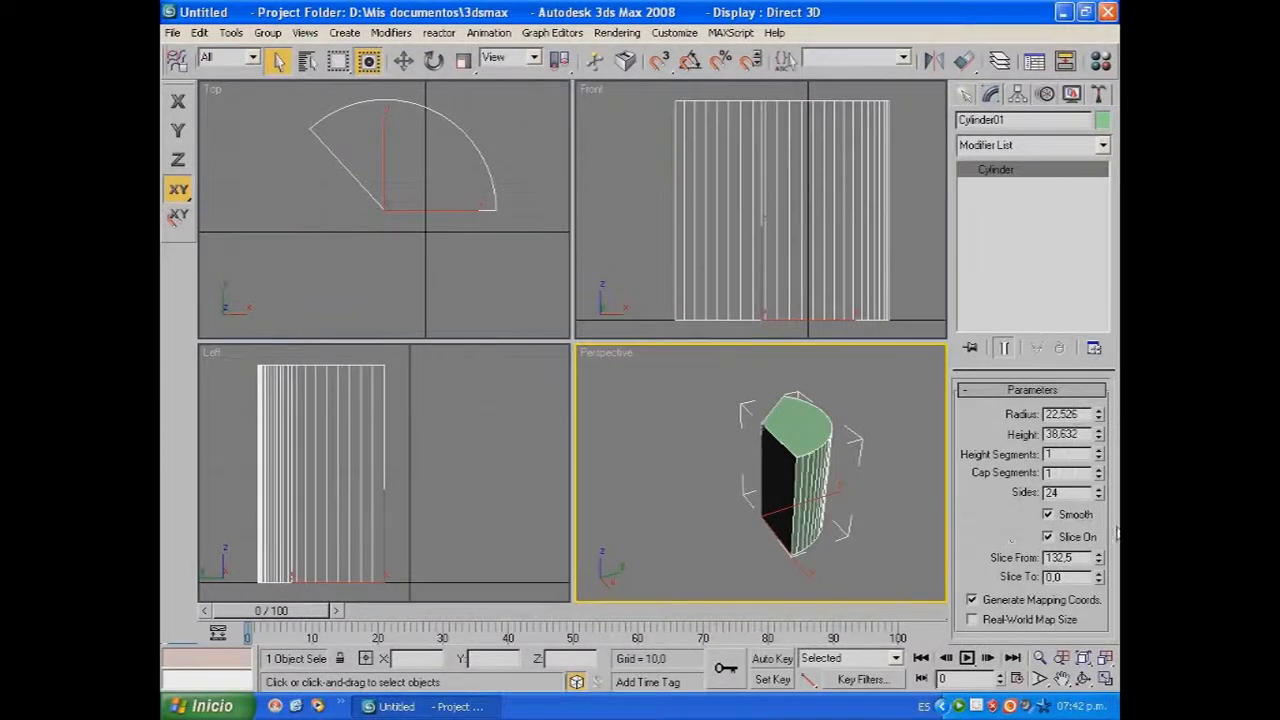
{"action": "left_click", "coordinate": [1048, 537]}
Delete the cylinder and create a torus in the Top viewport with Radius 1 about 10.2 and Radius 2 about 4.1.
{"action": "key", "text": "Delete"}
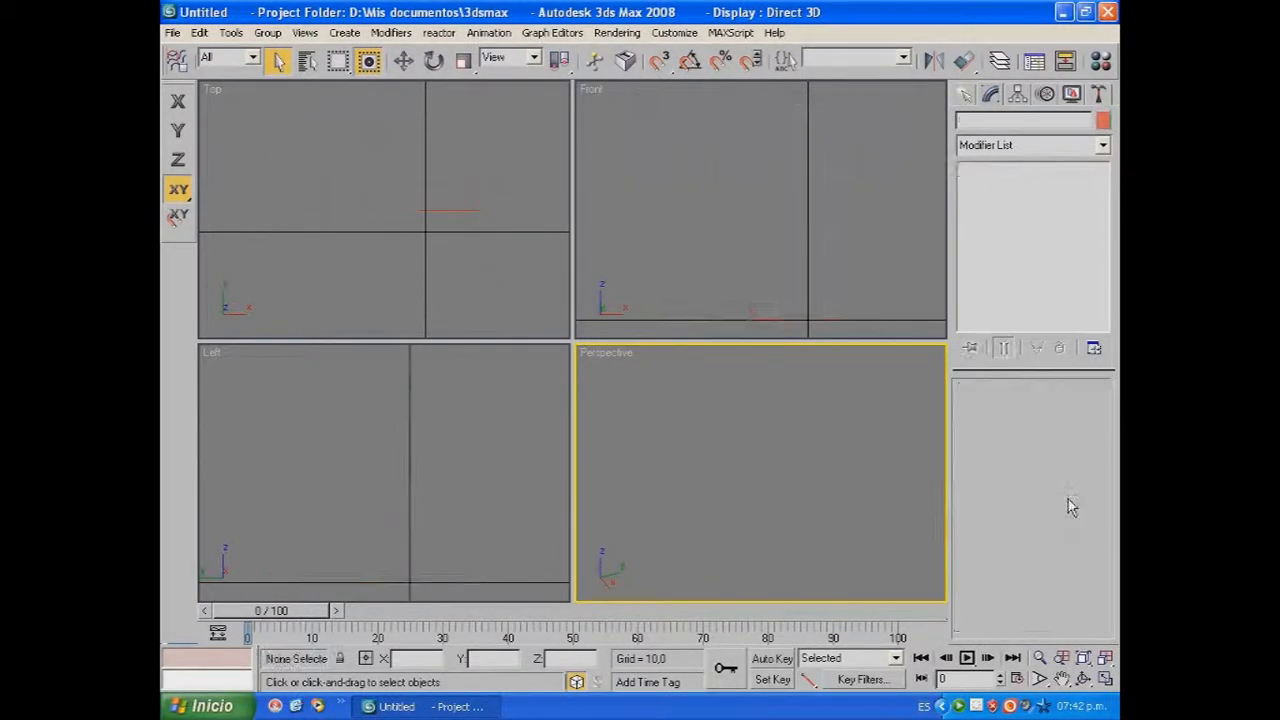
{"action": "left_click", "coordinate": [965, 94]}
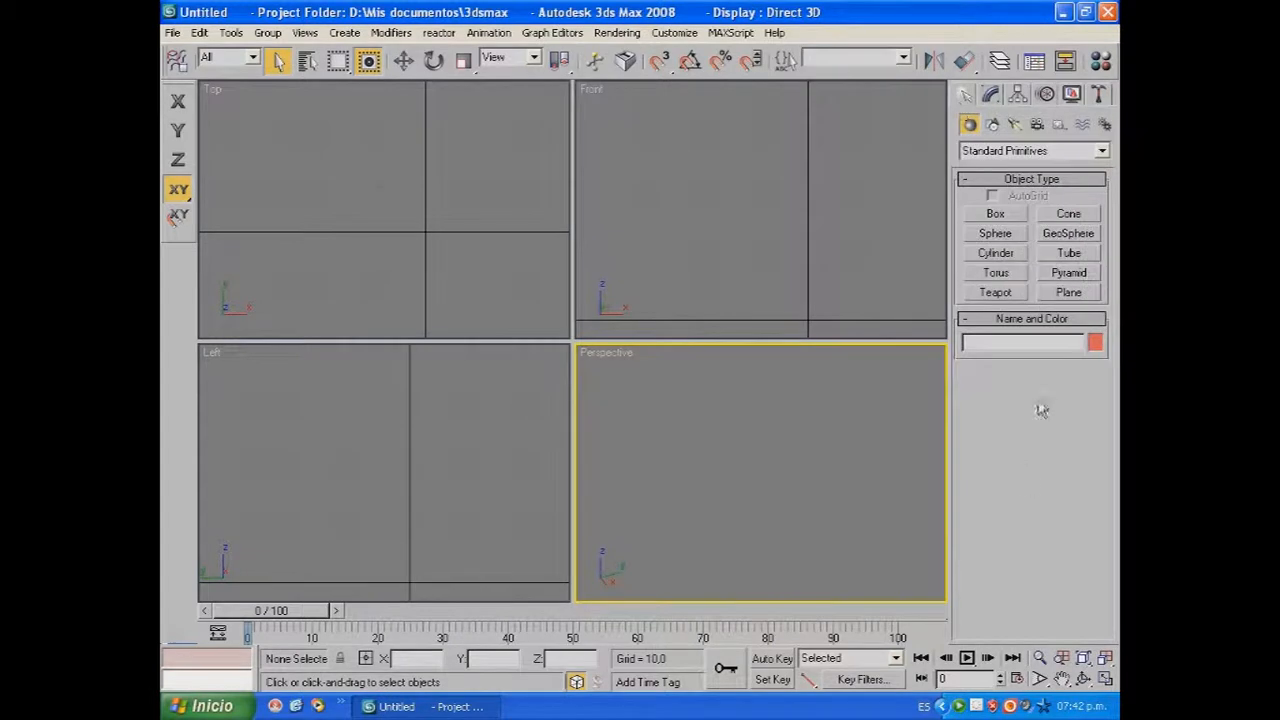
{"action": "left_click", "coordinate": [996, 273]}
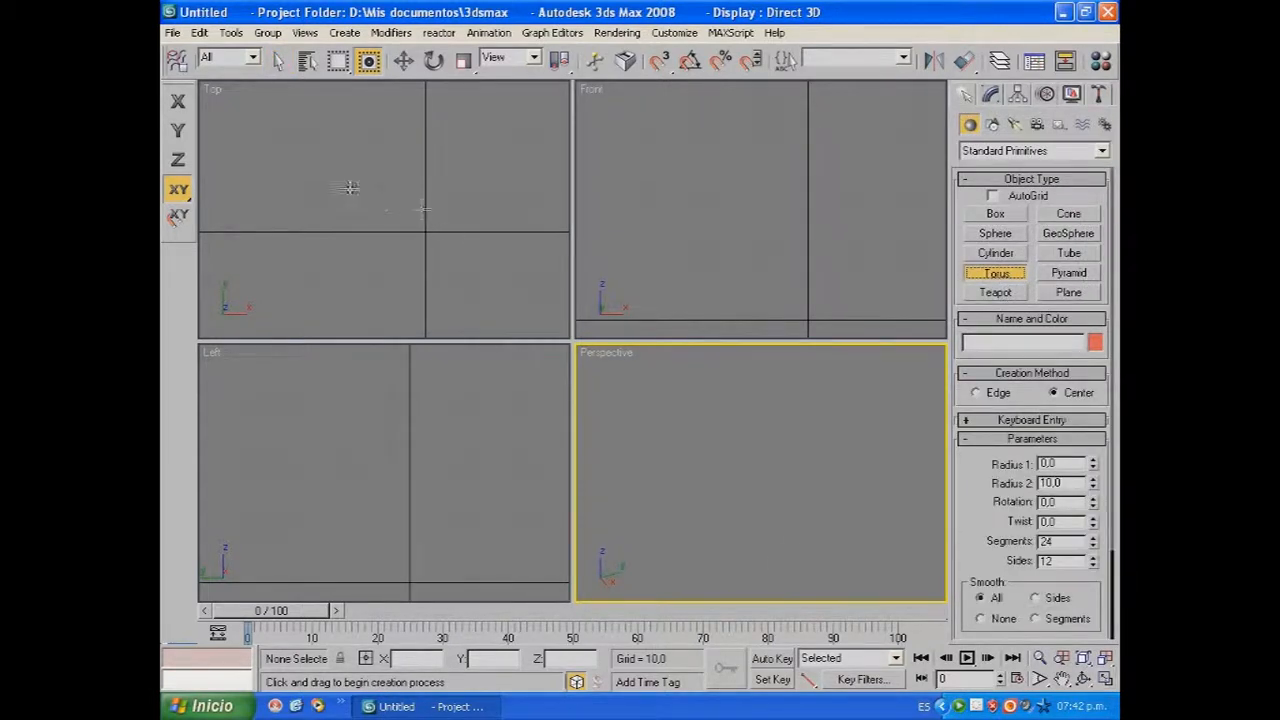
{"action": "left_click", "coordinate": [329, 172]}
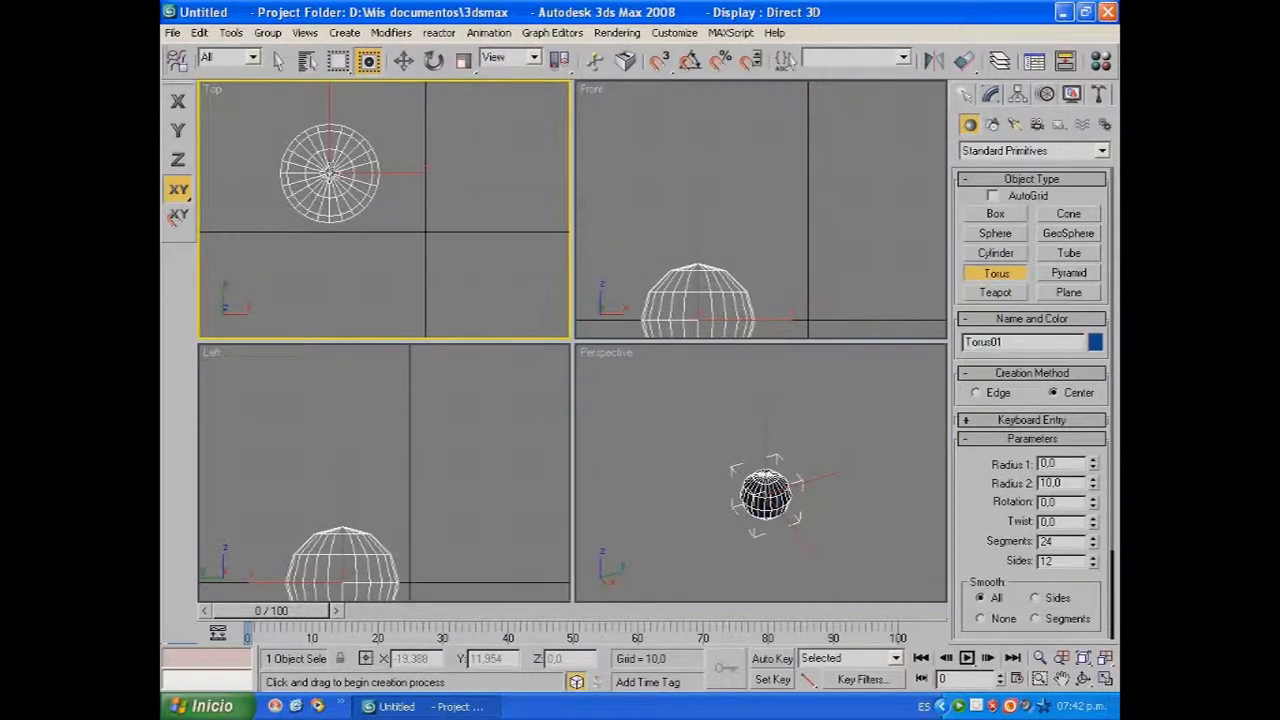
{"action": "left_click_drag", "start_coordinate": [329, 172], "coordinate": [336, 201]}
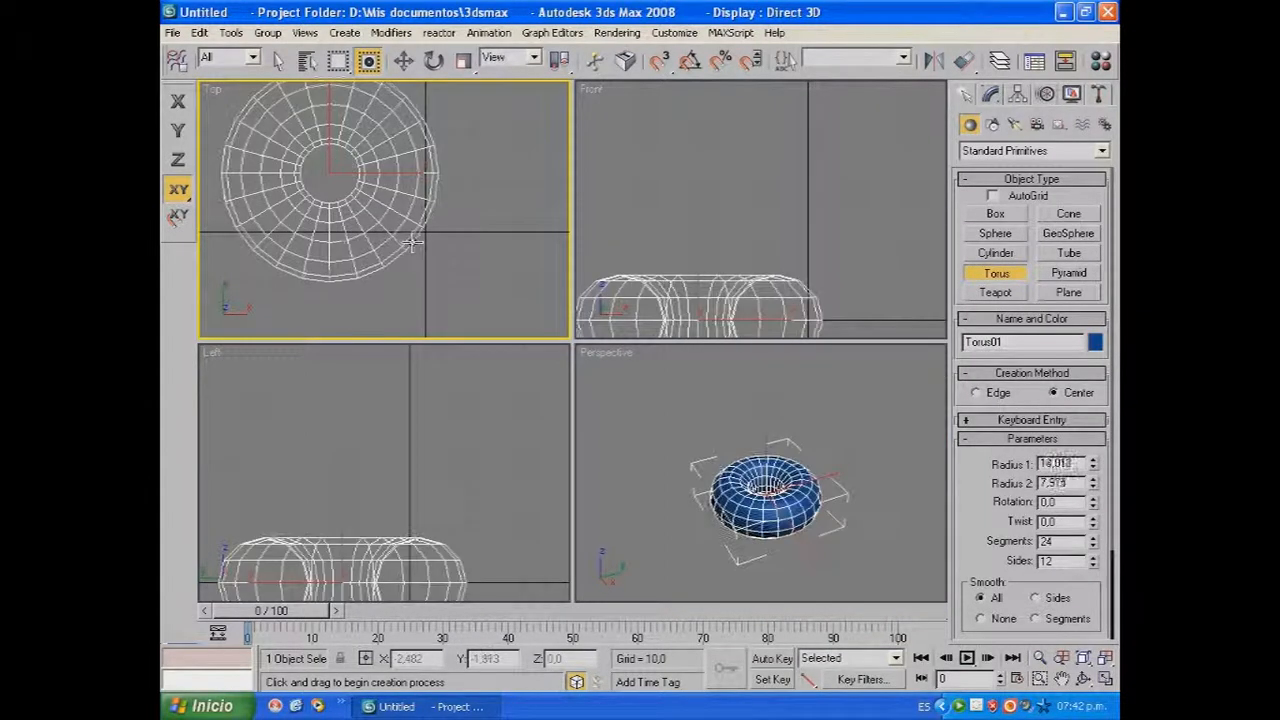
{"action": "left_click", "coordinate": [374, 226]}
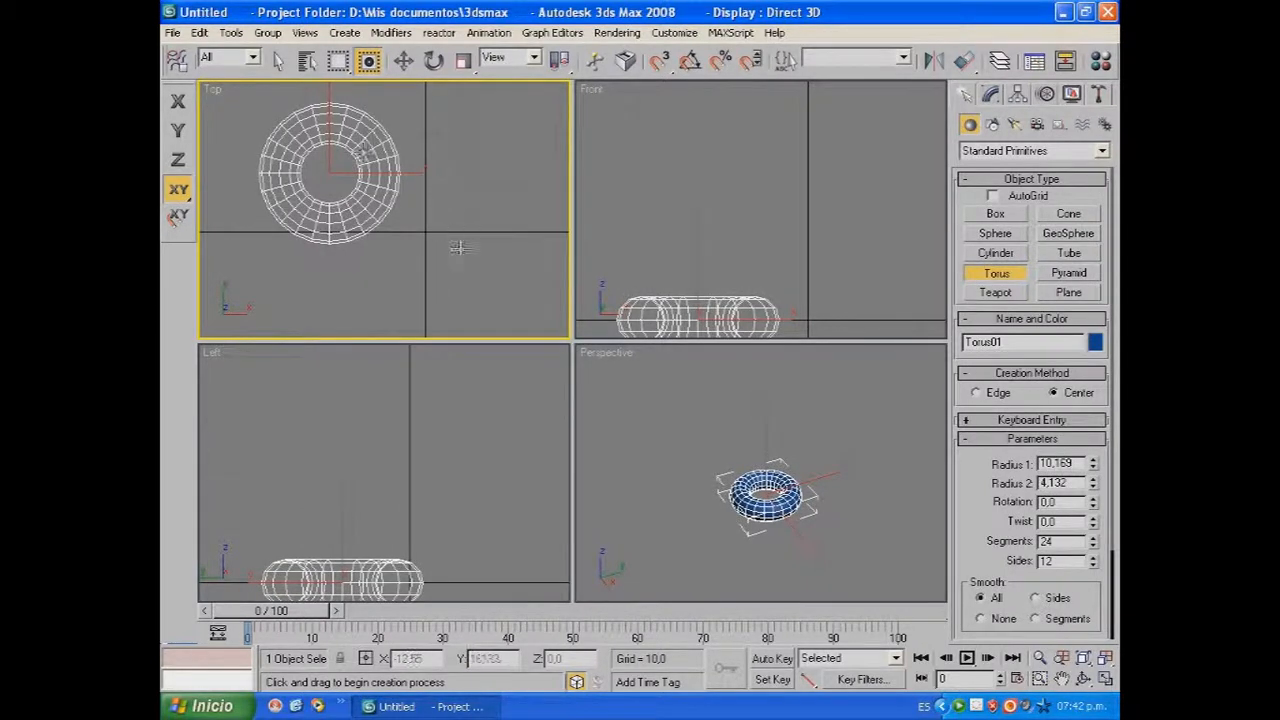
Replace the torus with a larger, thinner one in the Top viewport, Radius 1 about 22.3 and Radius 2 about 3.4.
{"action": "middle_click_drag", "start_coordinate": [449, 249], "coordinate": [490, 273]}
{"action": "key", "text": "Delete"}
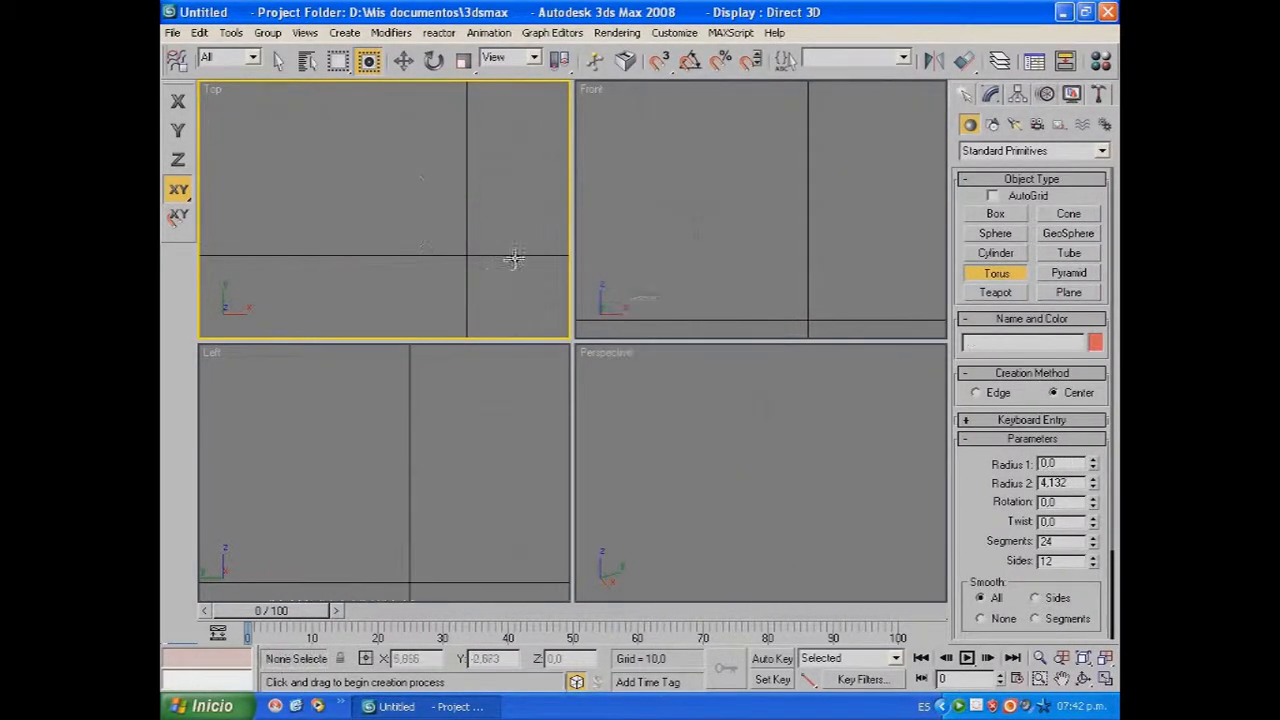
{"action": "left_click_drag", "start_coordinate": [301, 154], "coordinate": [379, 263]}
{"action": "left_click", "coordinate": [308, 159]}
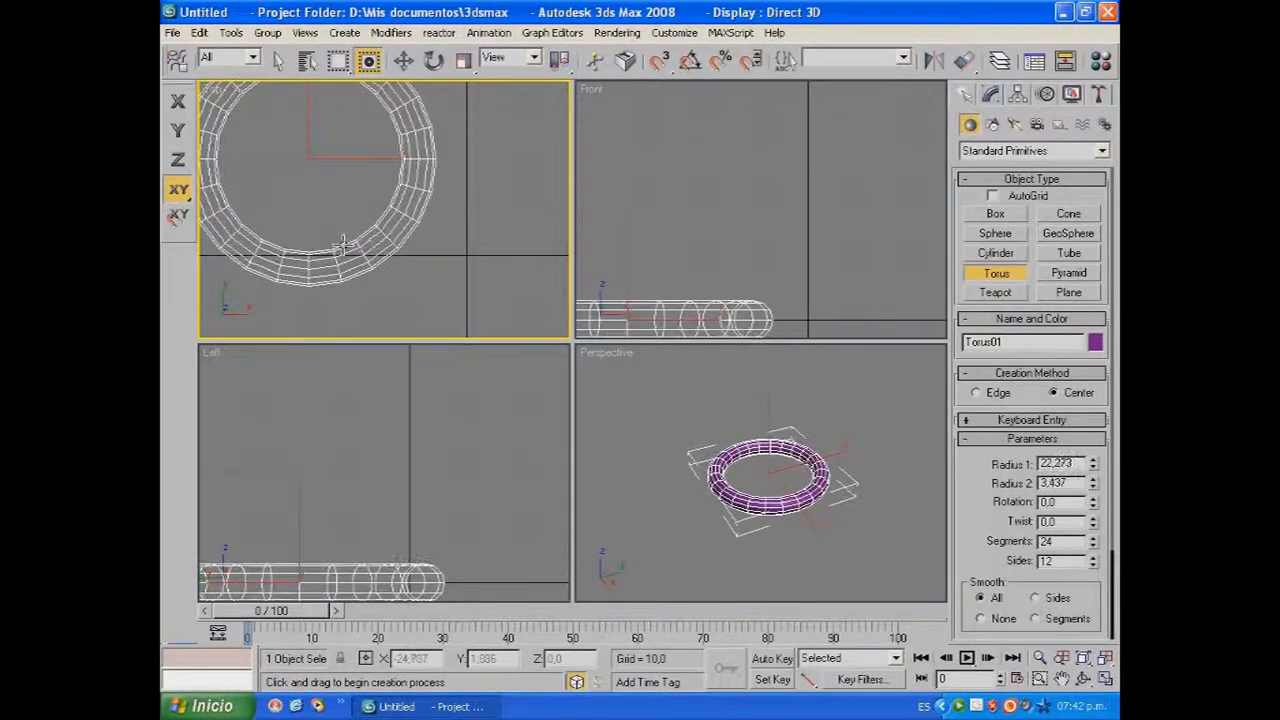
Enlarge the torus to a Radius 1 of about 31 and a Radius 2 of about 4.9.
{"action": "middle_click_drag", "start_coordinate": [350, 232], "coordinate": [405, 272]}
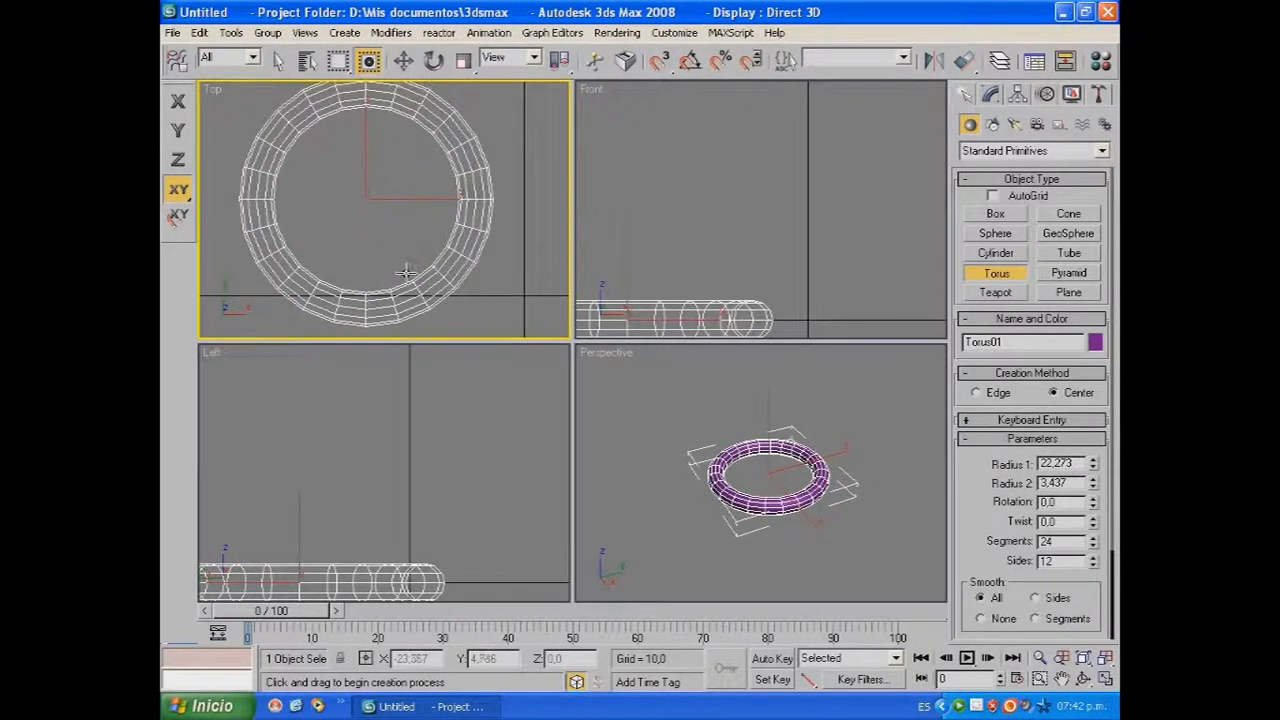
{"action": "scroll", "coordinate": [405, 272], "scroll_direction": "down", "scroll_amount": 2}
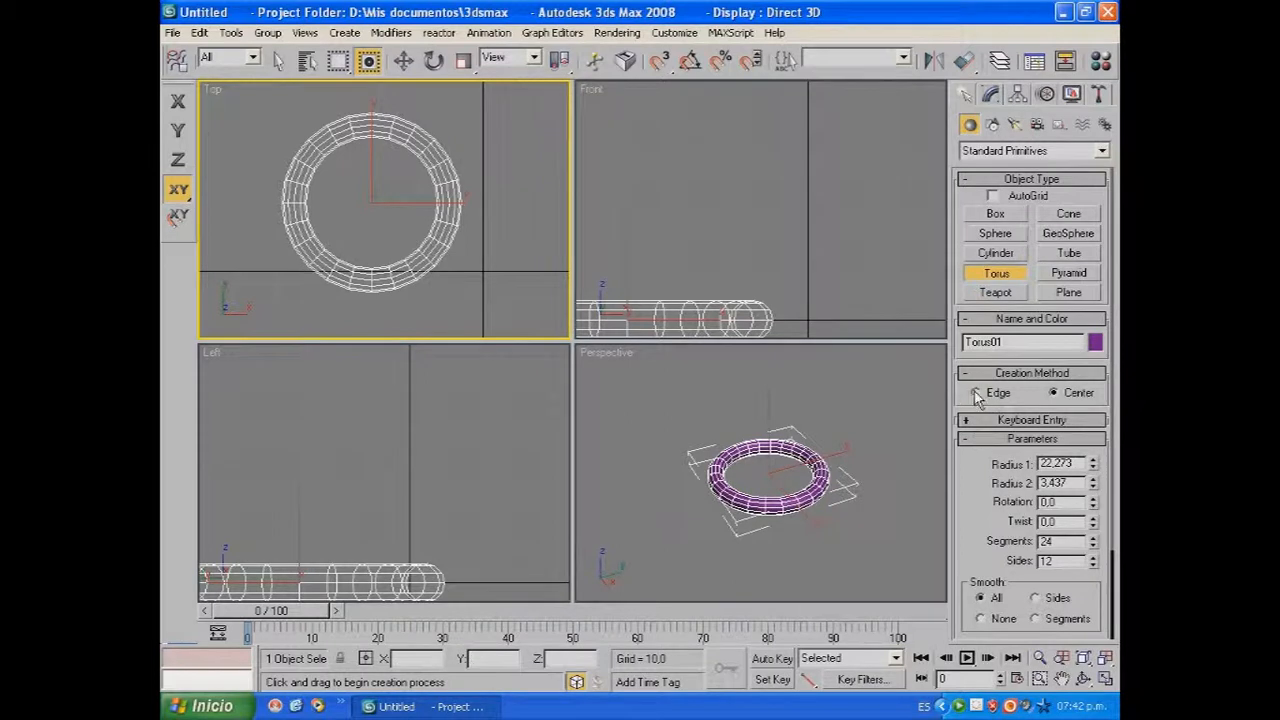
{"action": "left_click", "coordinate": [985, 95]}
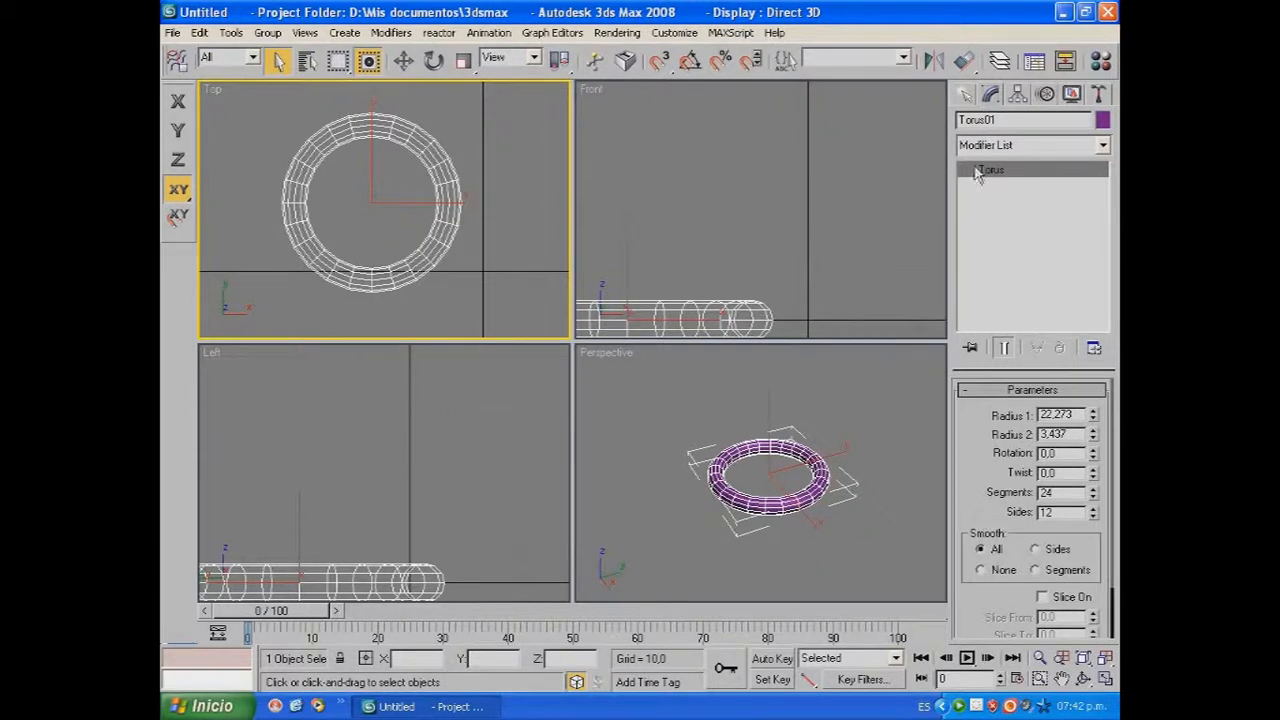
{"action": "left_click", "coordinate": [968, 96]}
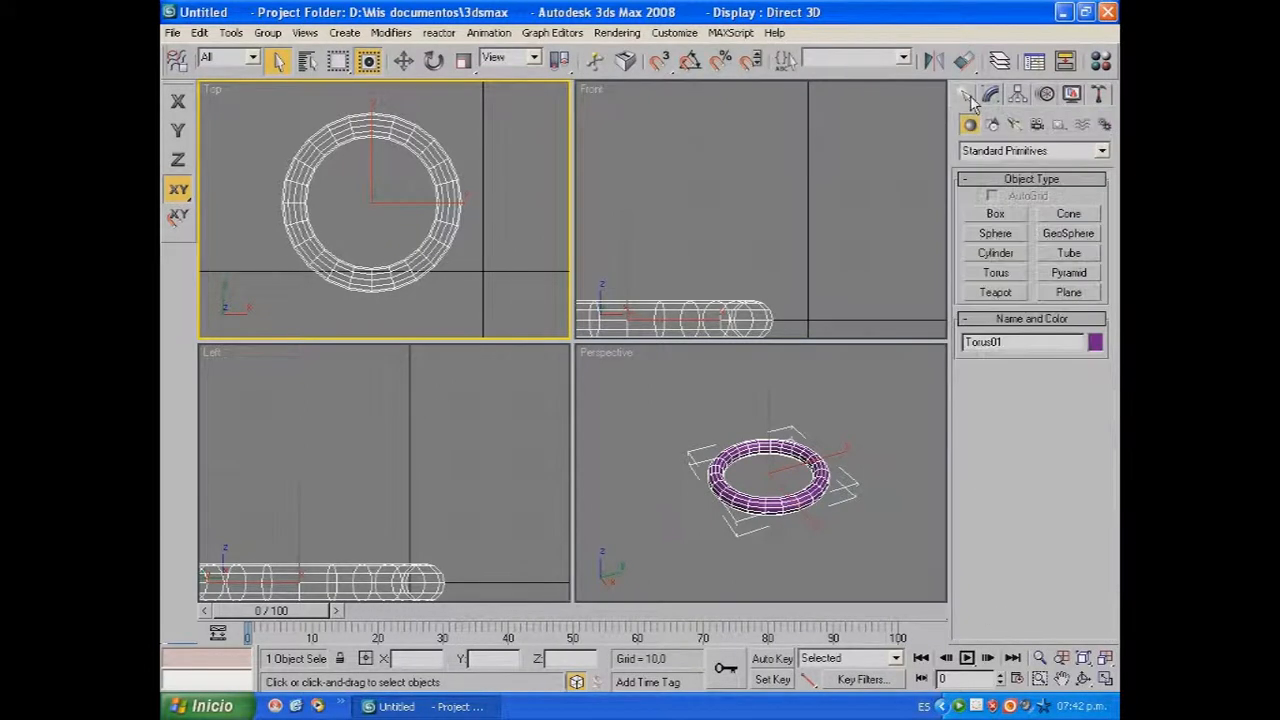
{"action": "left_click", "coordinate": [998, 273]}
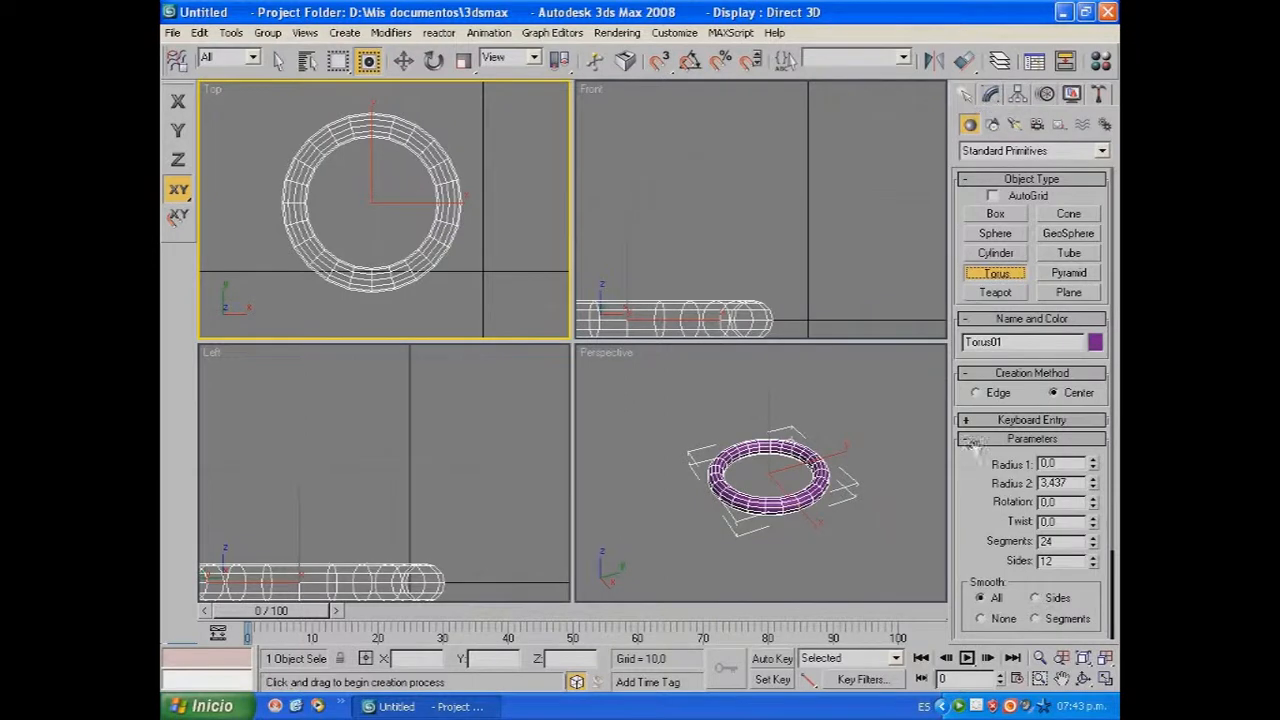
{"action": "left_click", "coordinate": [992, 95]}
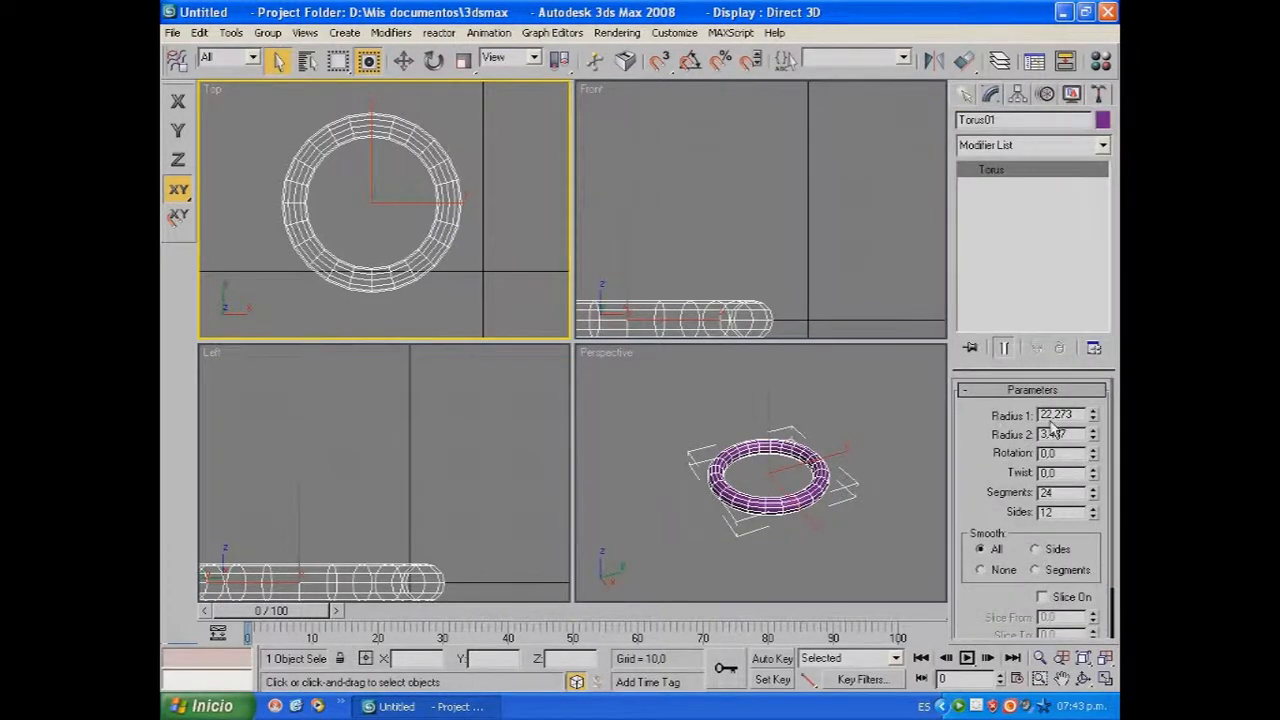
{"action": "mouse_move", "coordinate": [1095, 418]}
{"action": "left_mouse_down"}
{"action": "mouse_move", "coordinate": [1095, 400]}
{"action": "mouse_move", "coordinate": [1093, 436]}
{"action": "mouse_move", "coordinate": [1093, 416]}
{"action": "left_mouse_up"}
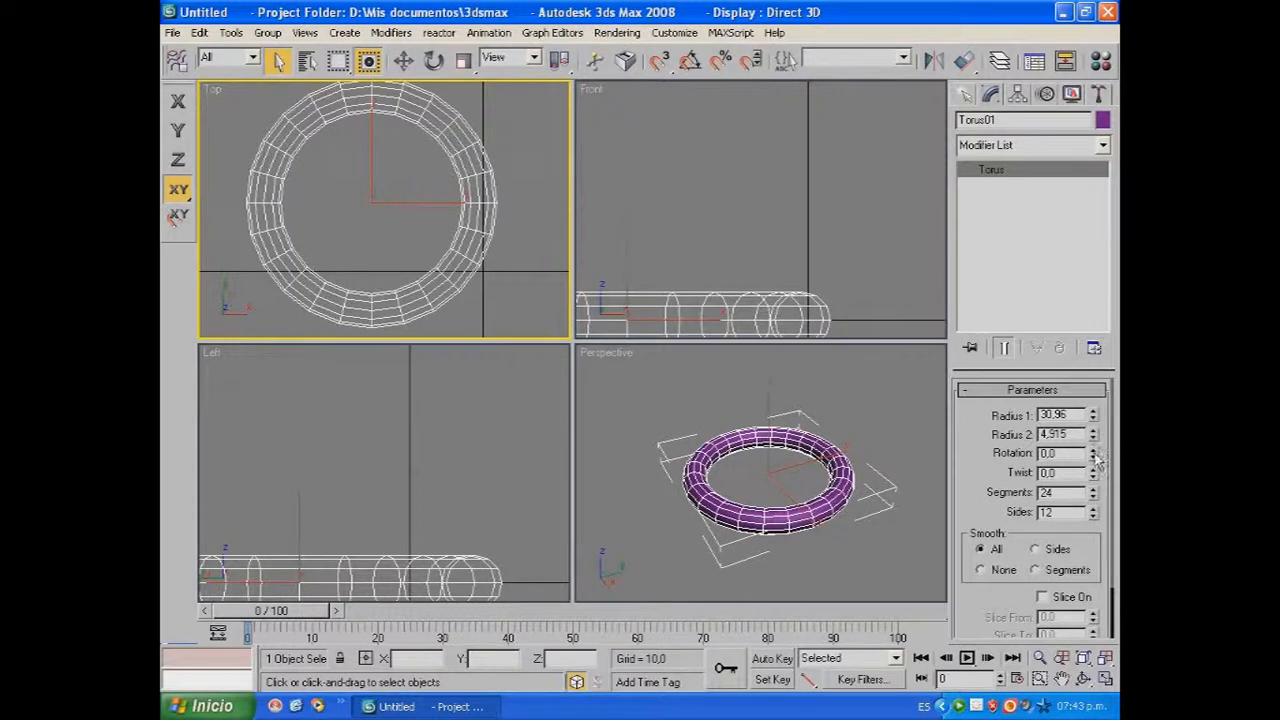
Maximize the Perspective viewport and try different Rotation values on the torus, ending at about 396.
{"action": "right_click", "coordinate": [594, 372]}
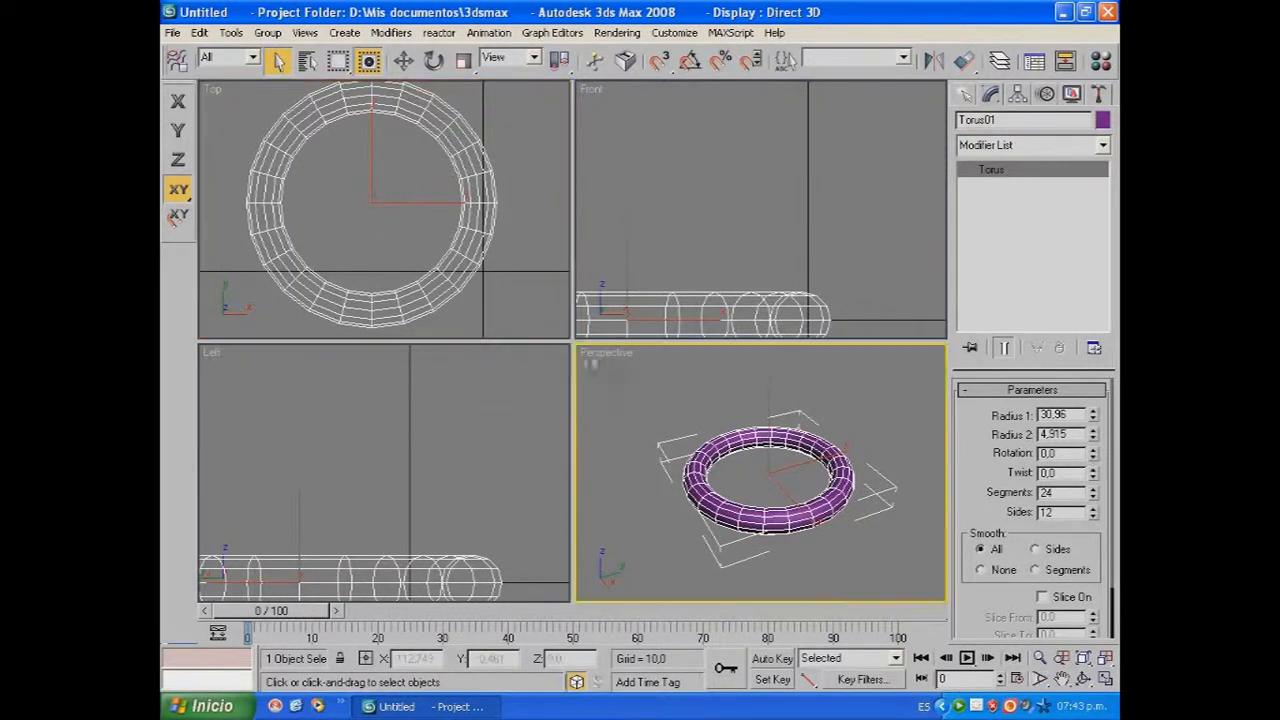
{"action": "left_click", "coordinate": [1105, 679]}
{"action": "left_click_drag", "start_coordinate": [1093, 455], "coordinate": [1040, 478]}
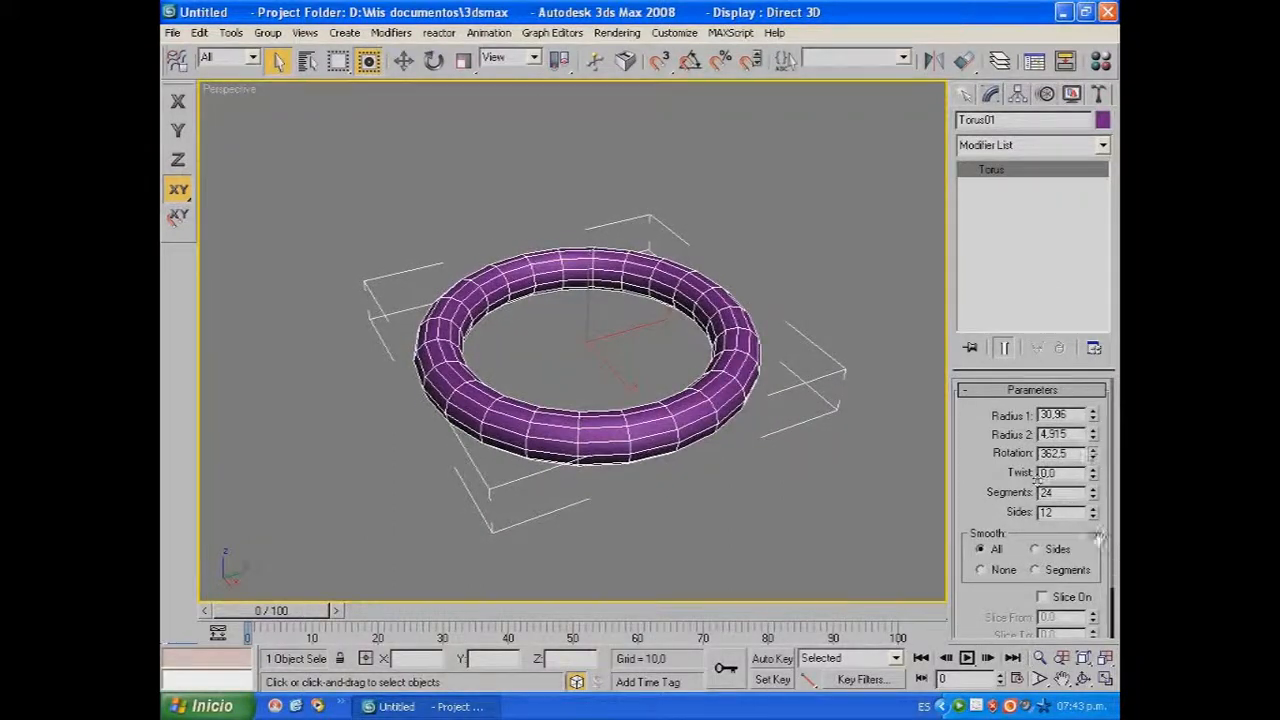
{"action": "left_click_drag", "start_coordinate": [1093, 455], "coordinate": [1080, 335]}
{"action": "left_click_drag", "start_coordinate": [1026, 216], "coordinate": [1046, 392]}
{"action": "middle_click_drag", "start_coordinate": [788, 420], "coordinate": [688, 373], "text": "alt"}
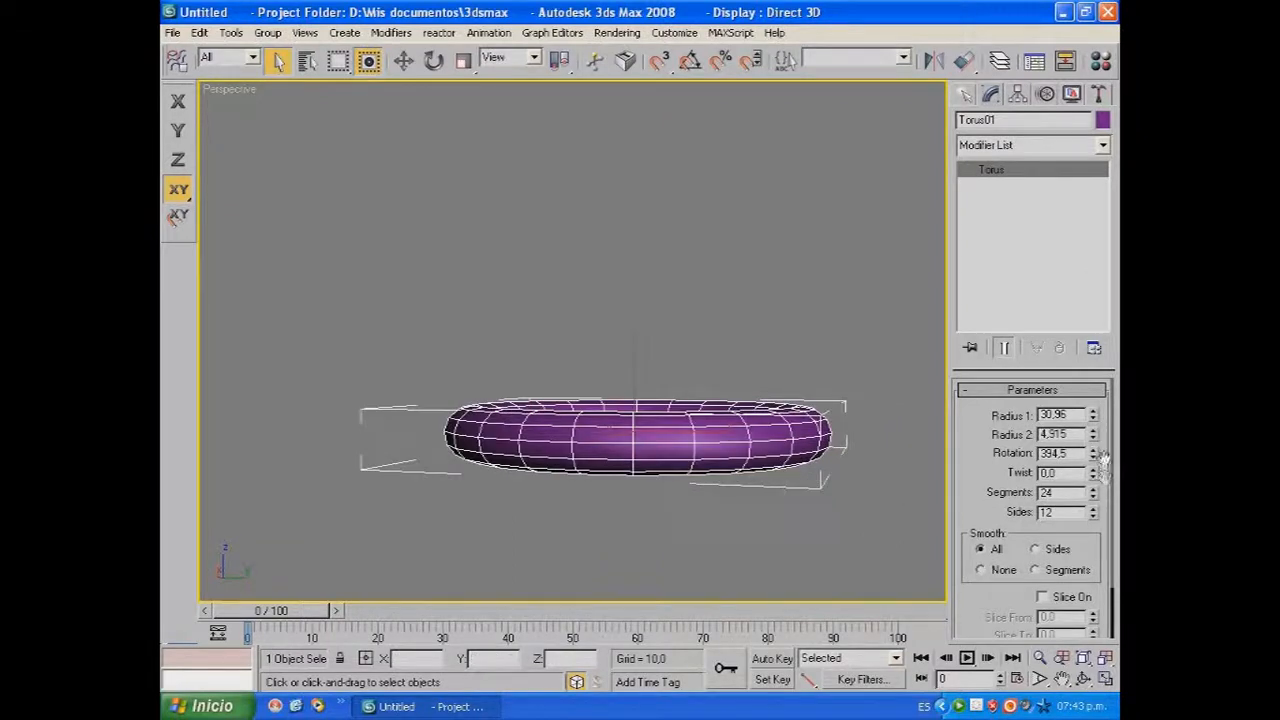
{"action": "mouse_move", "coordinate": [1094, 460]}
{"action": "left_mouse_down"}
{"action": "mouse_move", "coordinate": [1094, 440]}
{"action": "mouse_move", "coordinate": [1094, 458]}
{"action": "left_mouse_up"}
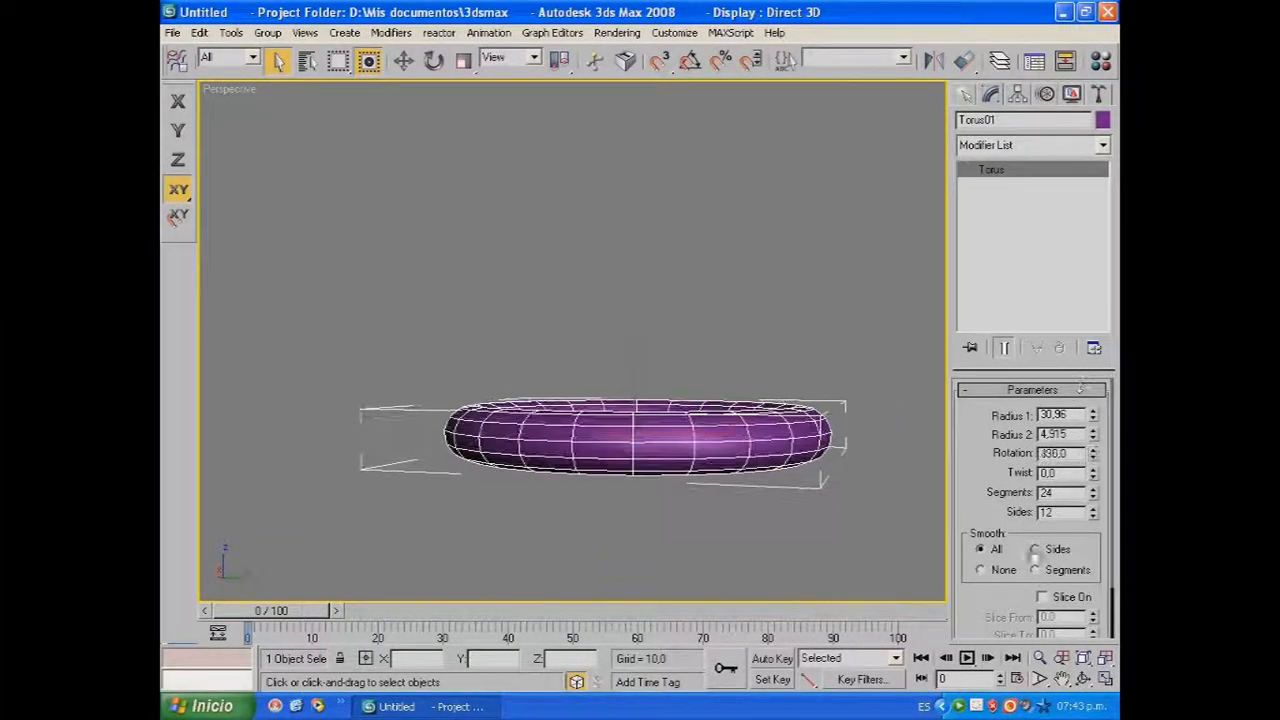
Twist the torus by about 162.5 and change its Rotation to about 379.
{"action": "middle_click_drag", "start_coordinate": [665, 405], "coordinate": [668, 470], "text": "alt"}
{"action": "left_click_drag", "start_coordinate": [1094, 484], "coordinate": [989, 251]}
{"action": "middle_click_drag", "start_coordinate": [834, 357], "coordinate": [801, 420], "text": "alt"}
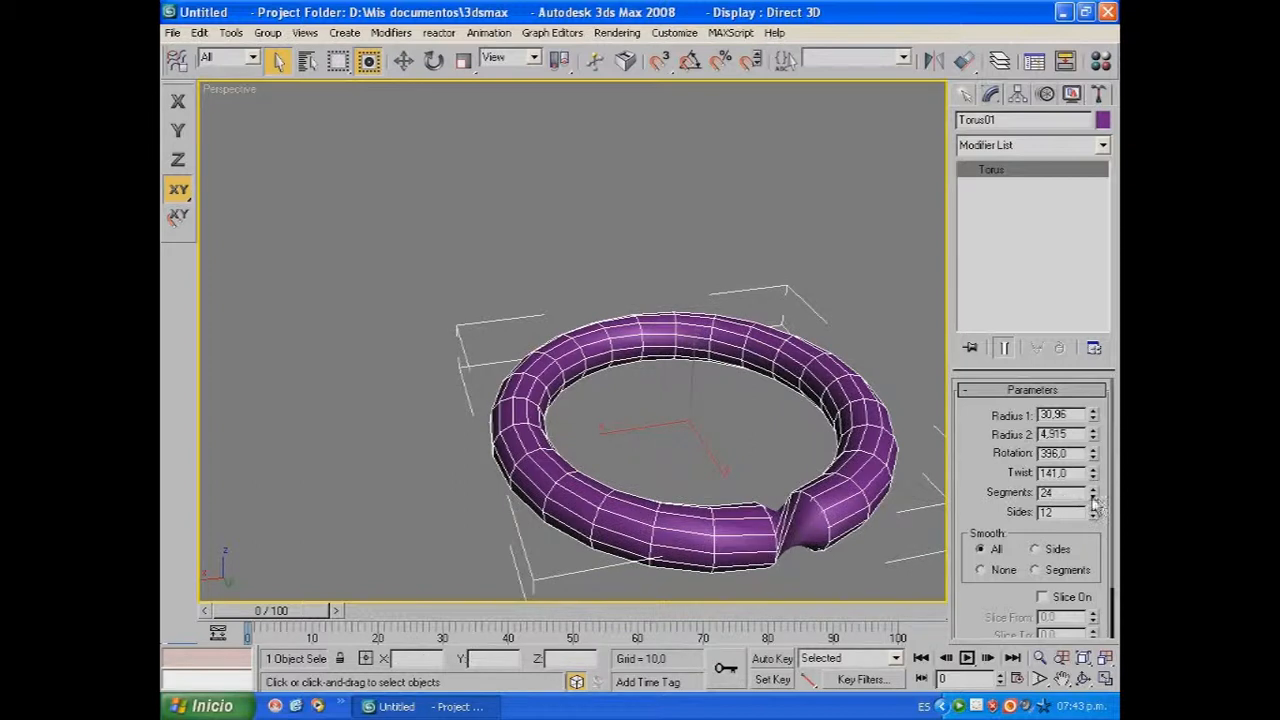
{"action": "mouse_move", "coordinate": [1094, 472]}
{"action": "left_mouse_down"}
{"action": "mouse_move", "coordinate": [1097, 434]}
{"action": "mouse_move", "coordinate": [1097, 464]}
{"action": "left_mouse_up"}
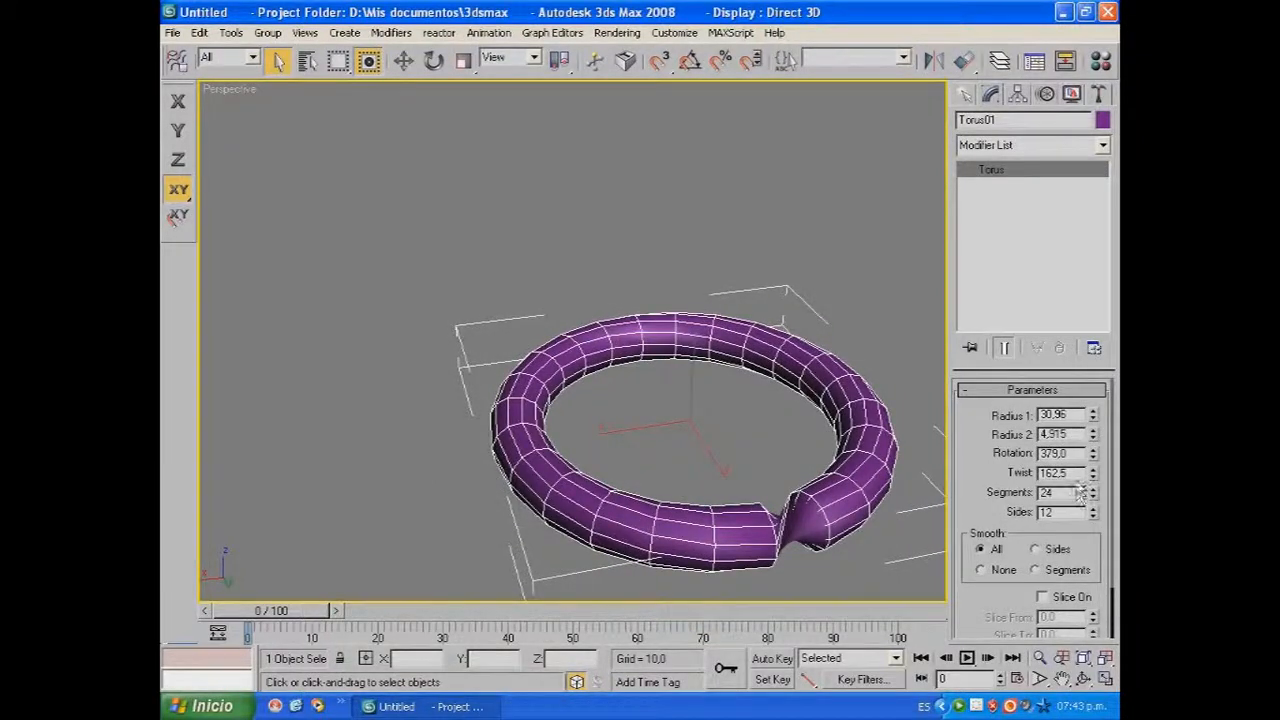
Reset the torus's Twist and Rotation to 0, and set it to 31 segments and 11 sides.
{"action": "double_click", "coordinate": [1074, 473]}
{"action": "type", "text": "3"}
{"action": "double_click", "coordinate": [1077, 453]}
{"action": "type", "text": "0"}
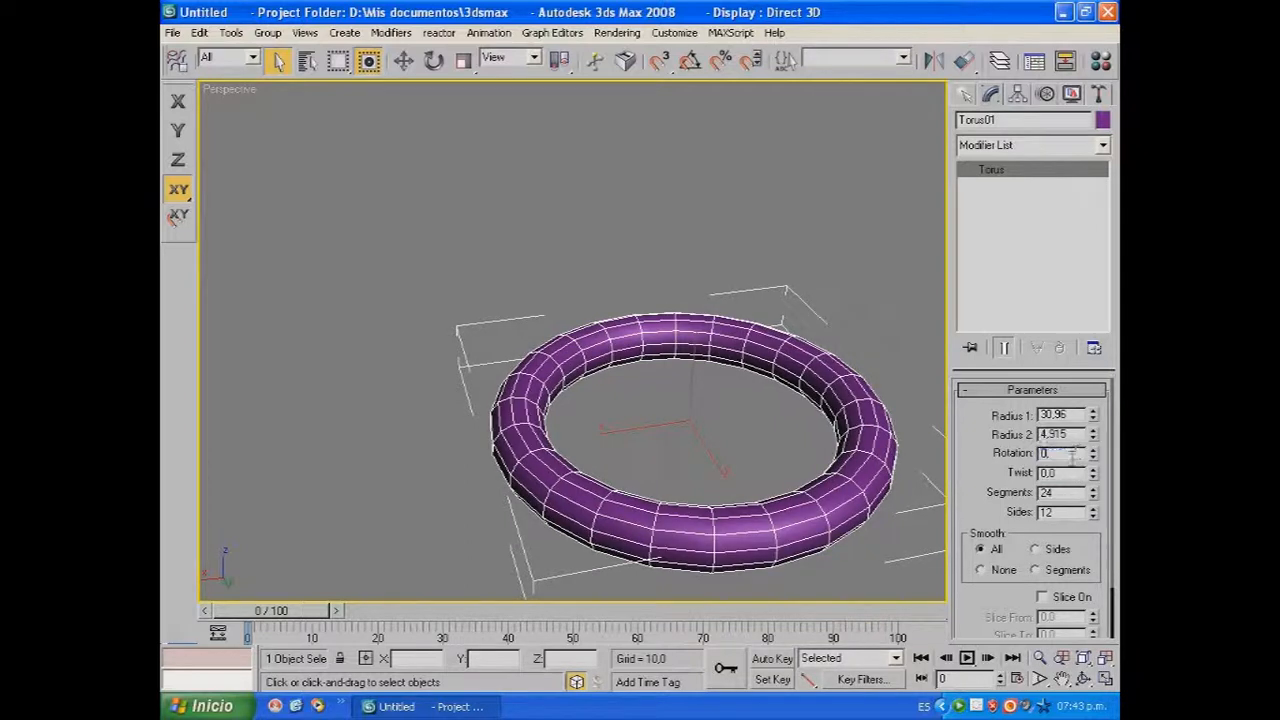
{"action": "middle_click_drag", "start_coordinate": [900, 449], "coordinate": [817, 432]}
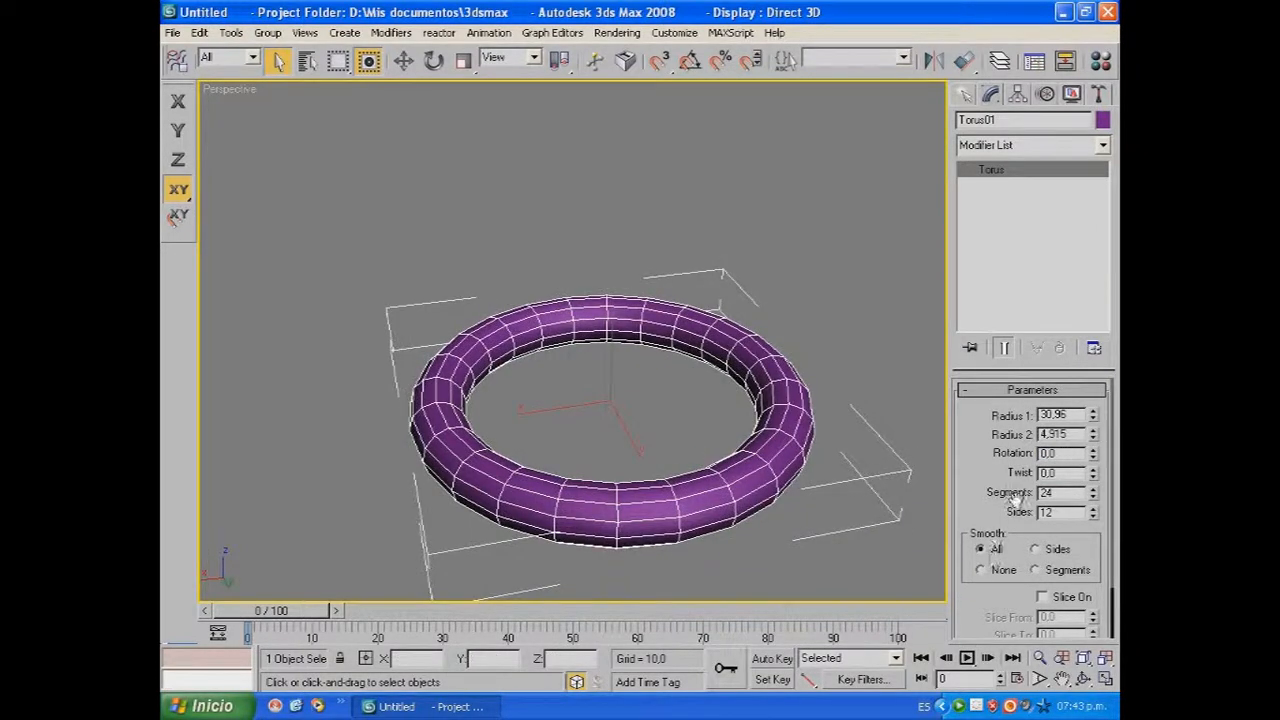
{"action": "mouse_move", "coordinate": [1093, 491]}
{"action": "left_mouse_down"}
{"action": "mouse_move", "coordinate": [1093, 509]}
{"action": "mouse_move", "coordinate": [1103, 469]}
{"action": "left_mouse_up"}
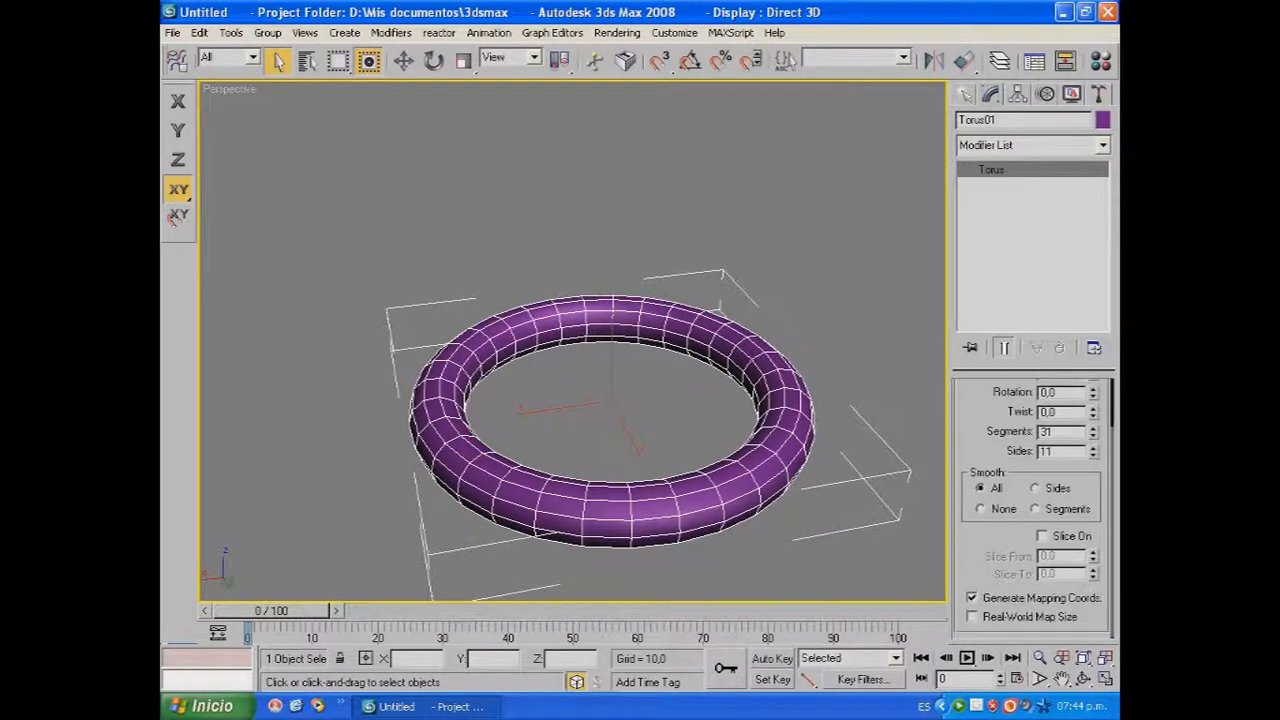
Slice the torus from about 76.5 to 0, and turn slicing back off.
{"action": "left_click", "coordinate": [1042, 536]}
{"action": "mouse_move", "coordinate": [1093, 556]}
{"action": "left_mouse_down"}
{"action": "mouse_move", "coordinate": [1093, 506]}
{"action": "mouse_move", "coordinate": [1093, 545]}
{"action": "mouse_move", "coordinate": [1093, 531]}
{"action": "left_mouse_up"}
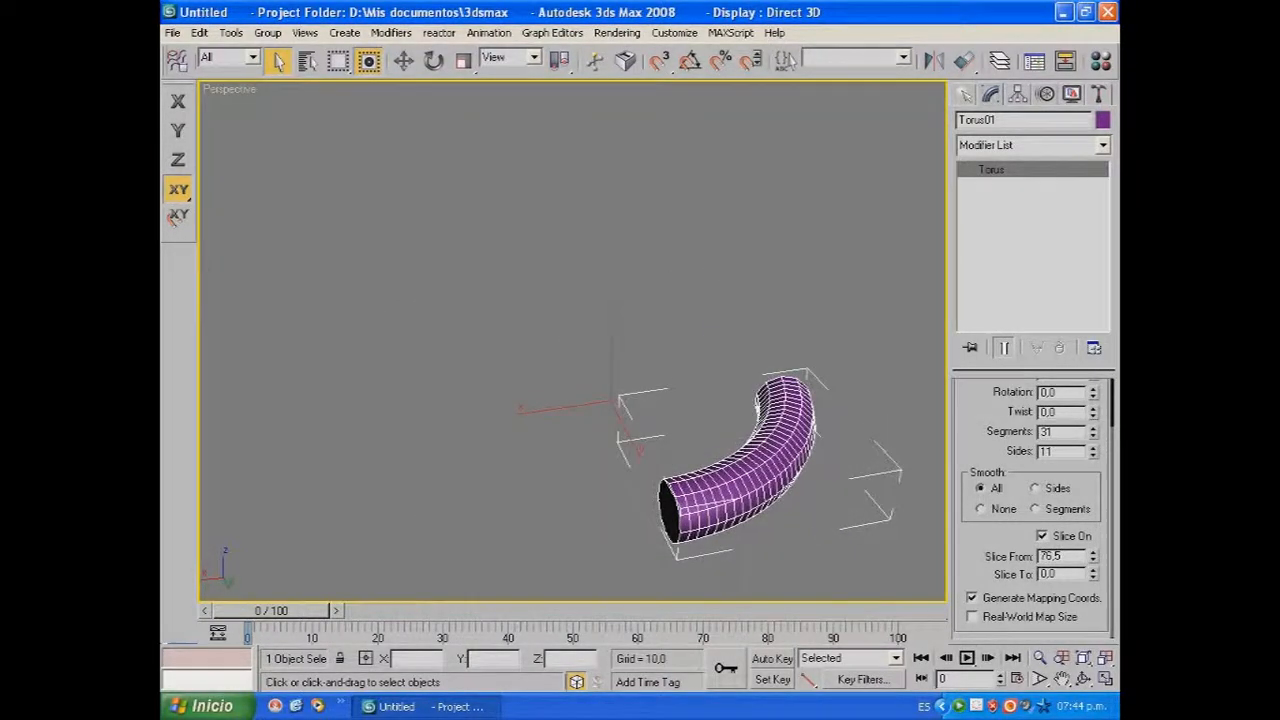
{"action": "left_click", "coordinate": [1042, 536]}
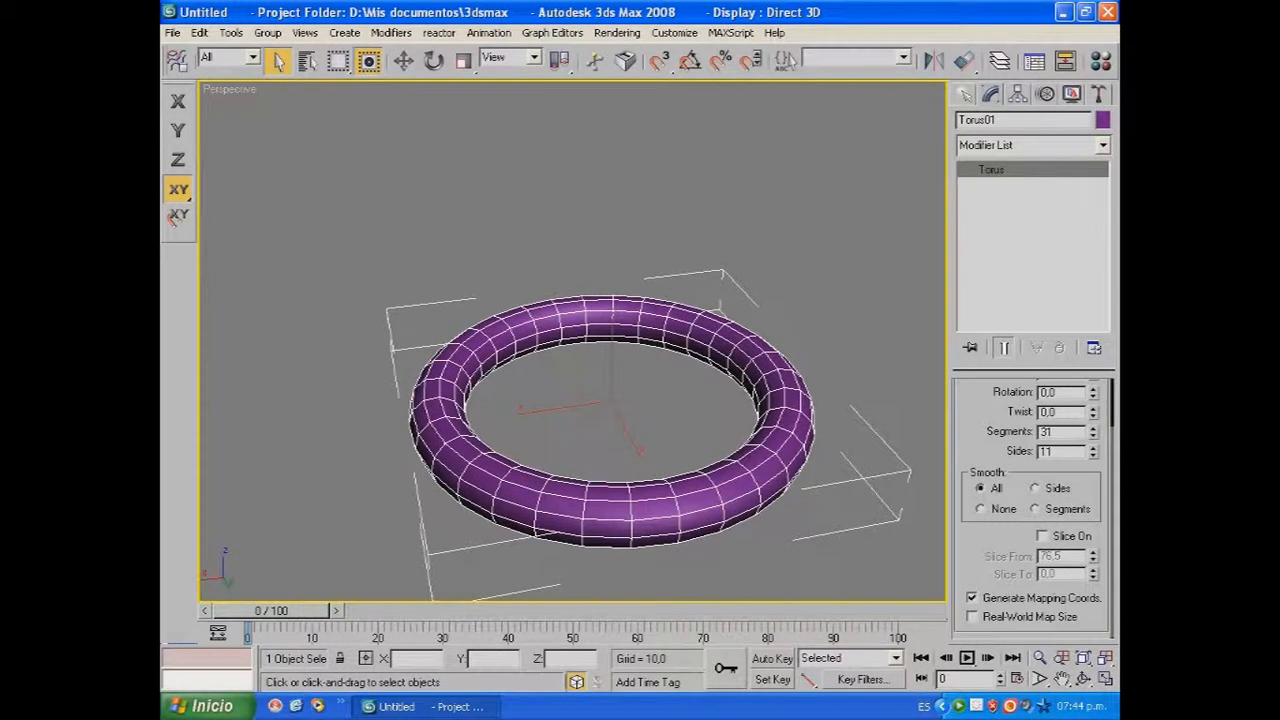
Delete the torus and create a cone in the Top viewport with both radii about 84.2 and height about 138.1.
{"action": "key", "text": "Delete"}
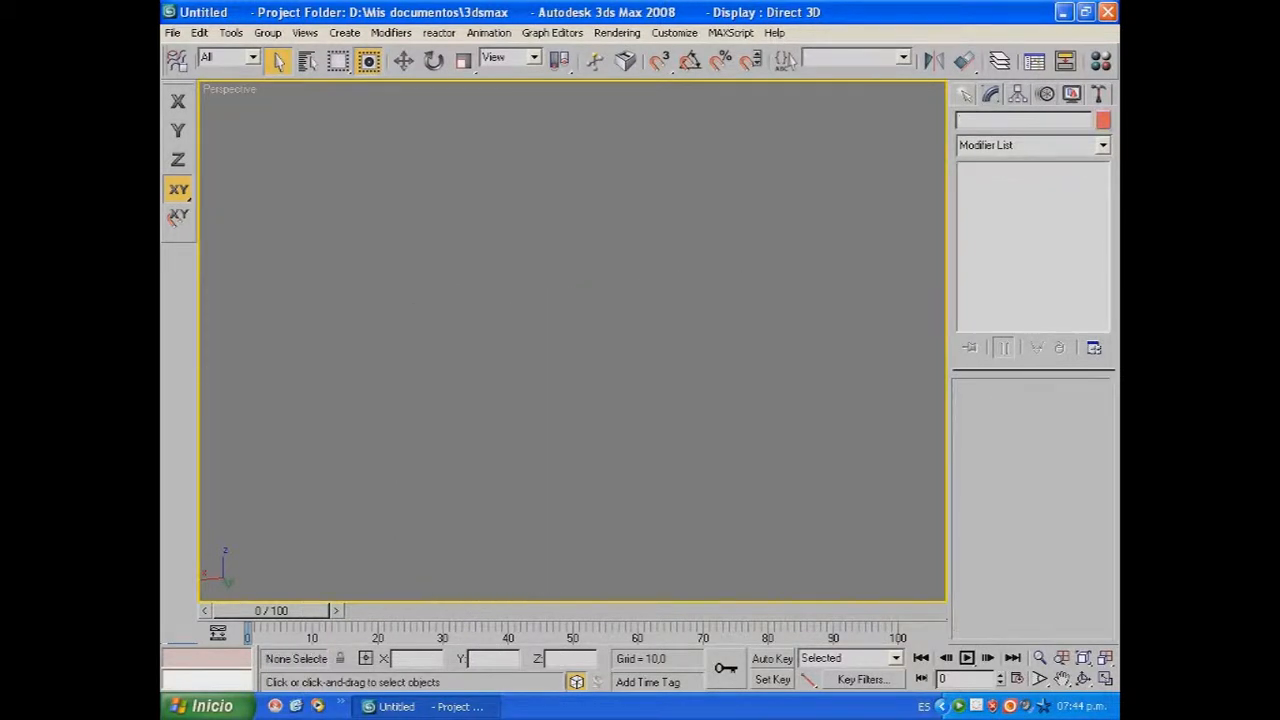
{"action": "left_click", "coordinate": [964, 93]}
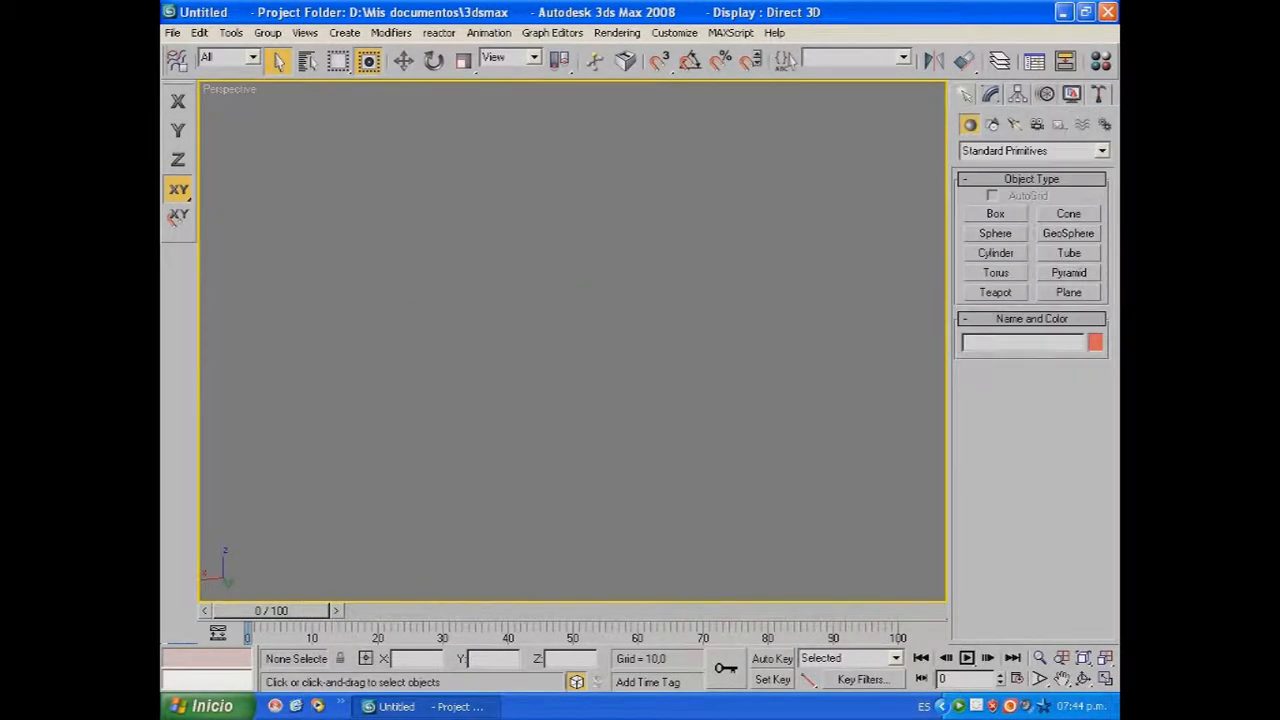
{"action": "left_click", "coordinate": [1068, 213]}
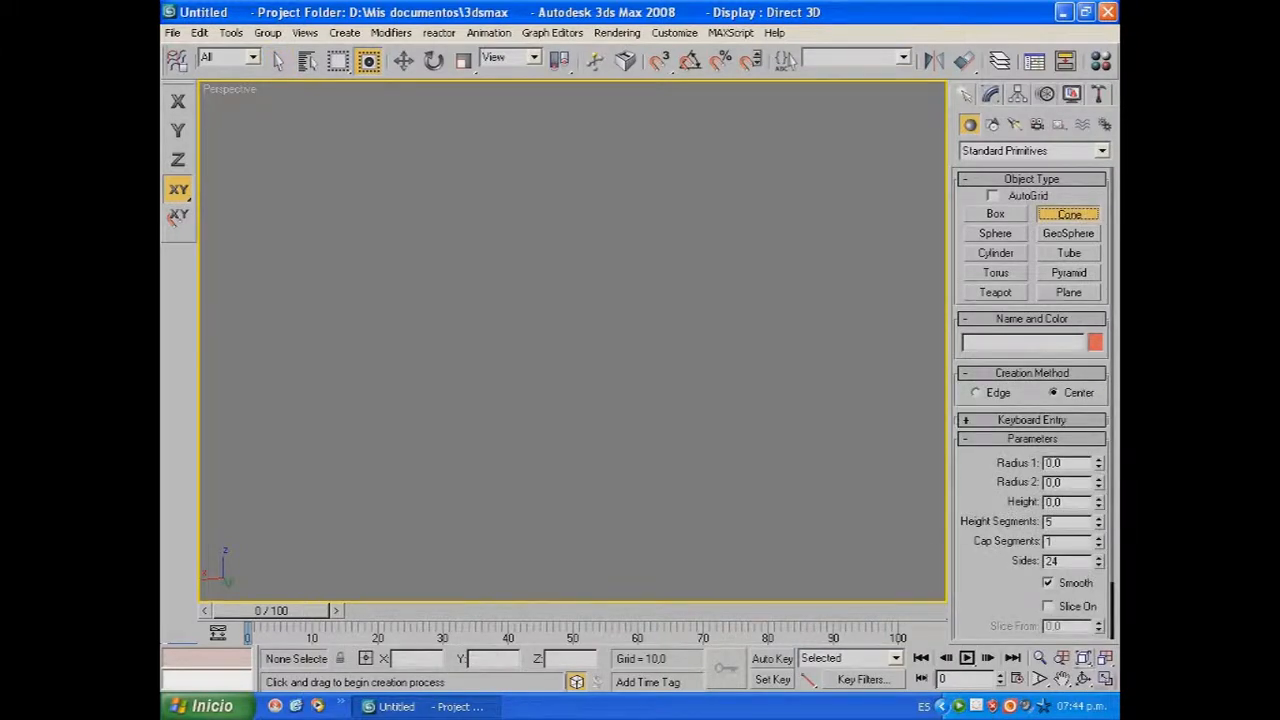
{"action": "key", "text": "alt+w"}
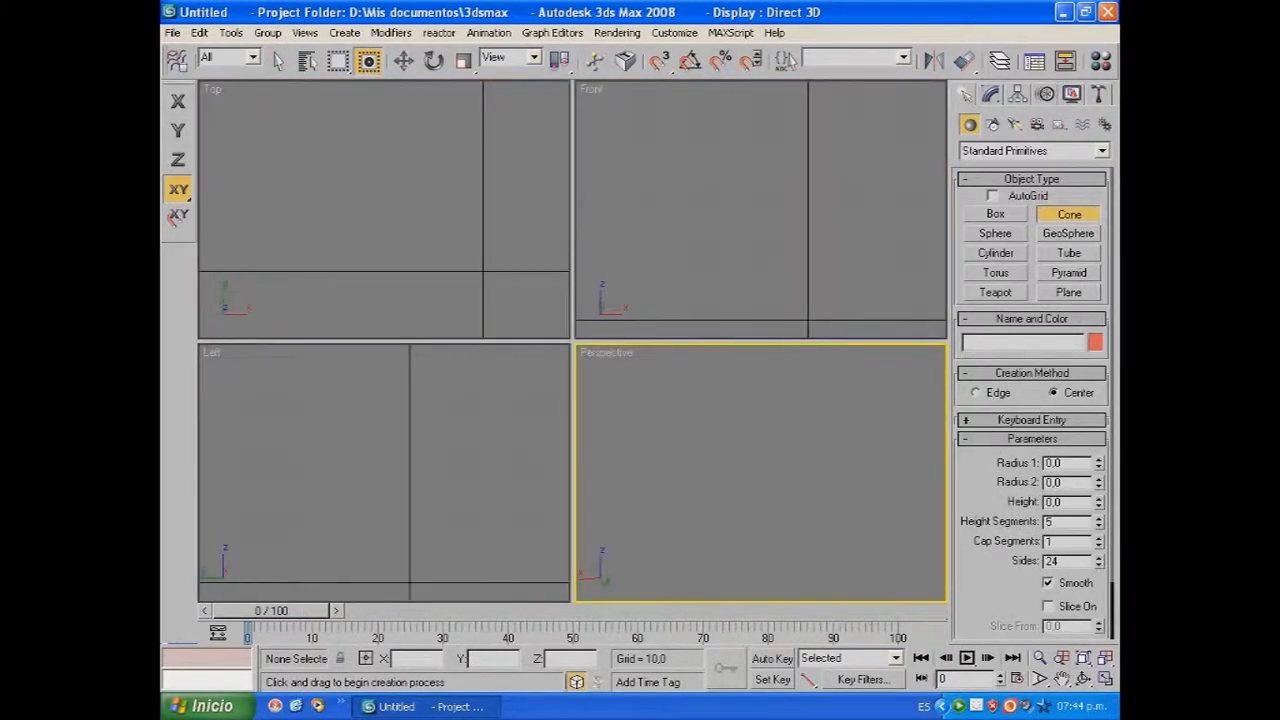
{"action": "left_click_drag", "start_coordinate": [329, 177], "coordinate": [416, 204]}
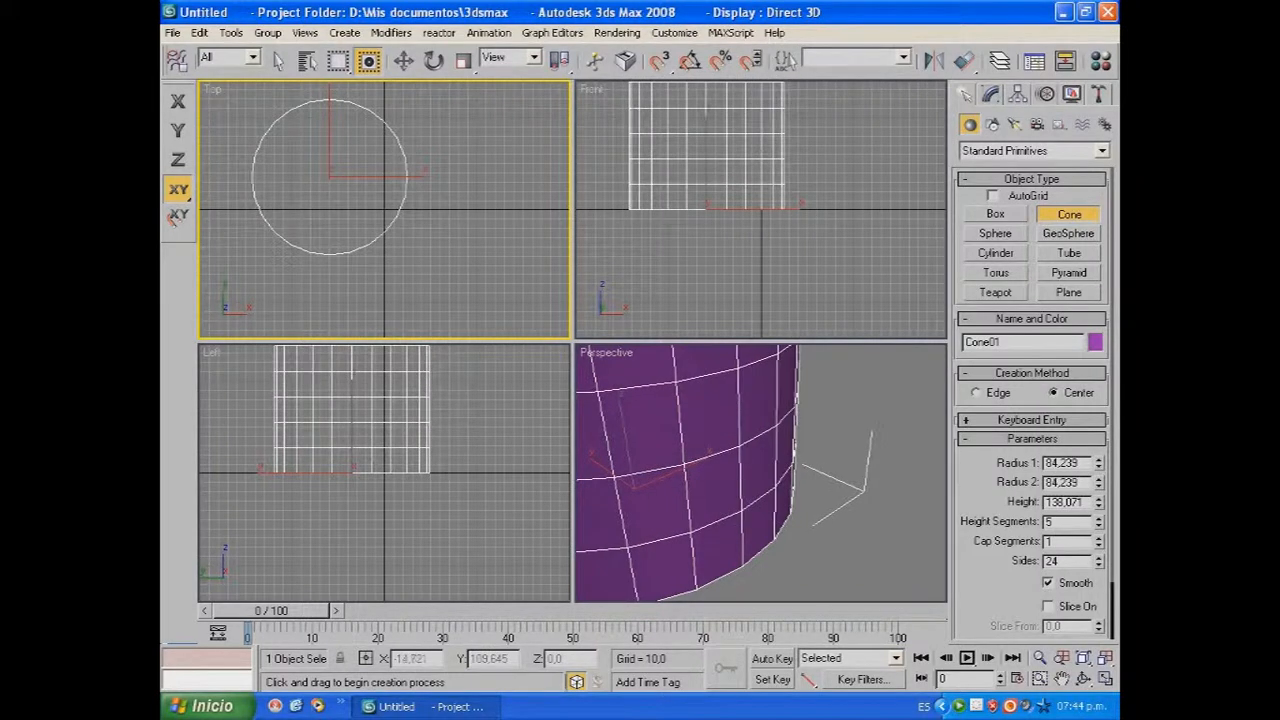
Replace the cone with a pointed one in the Top viewport, Radius 1 about 94.5, Radius 2 about 5.2 and height about 128.9.
{"action": "key", "text": "Delete"}
{"action": "left_click_drag", "start_coordinate": [325, 167], "coordinate": [380, 237]}
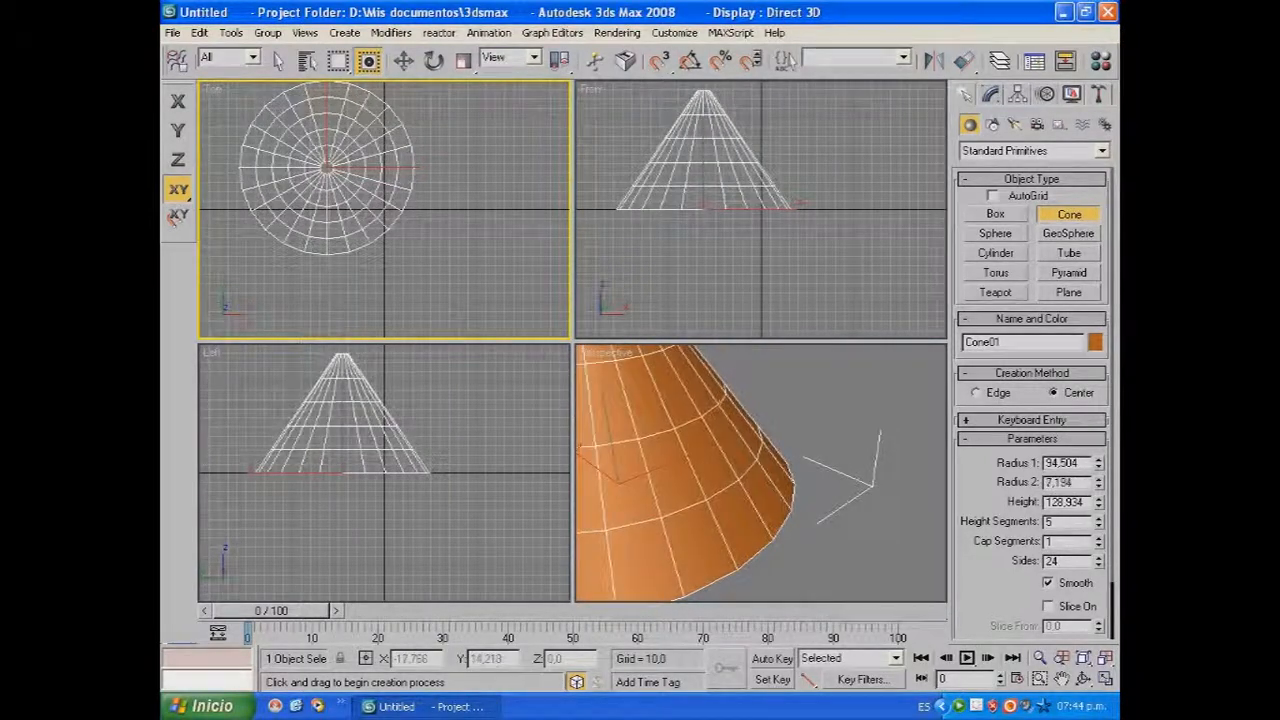
{"action": "left_click", "coordinate": [362, 198]}
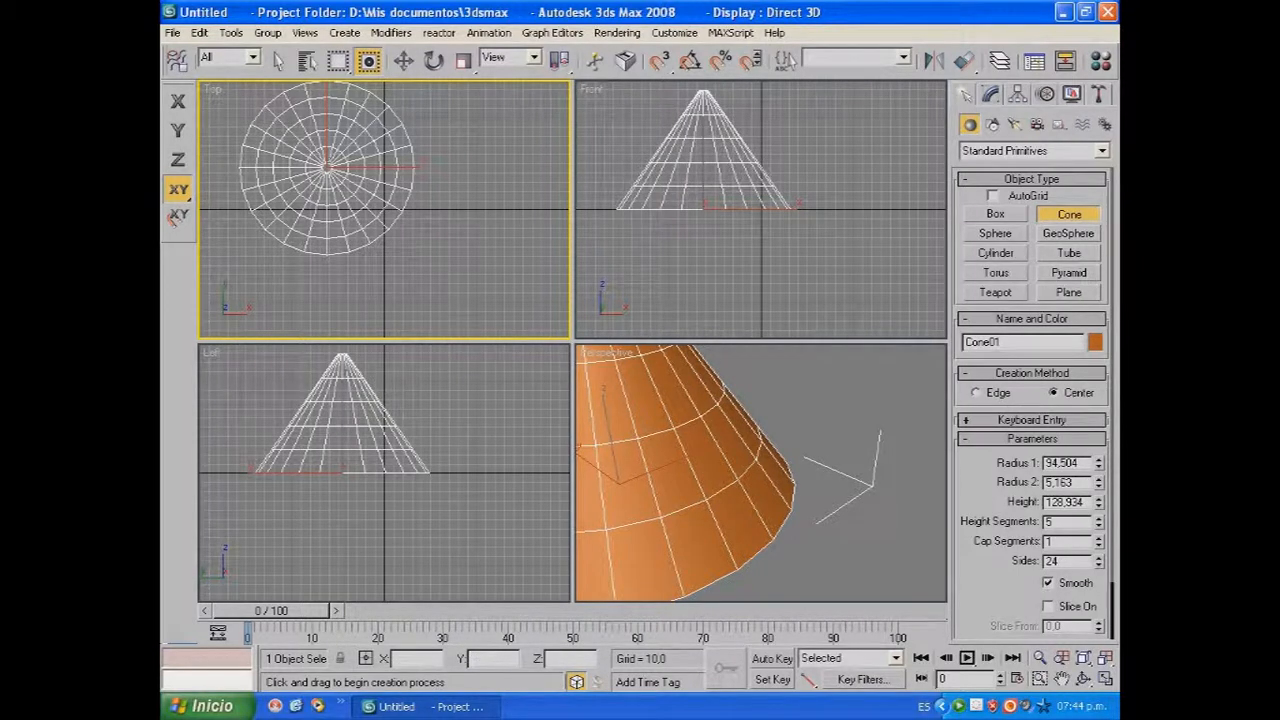
Fit all viewports to the cone and change its Radius 1 to about 76.5 and Radius 2 to about 7.4.
{"action": "key", "text": "ctrl+shift+z"}
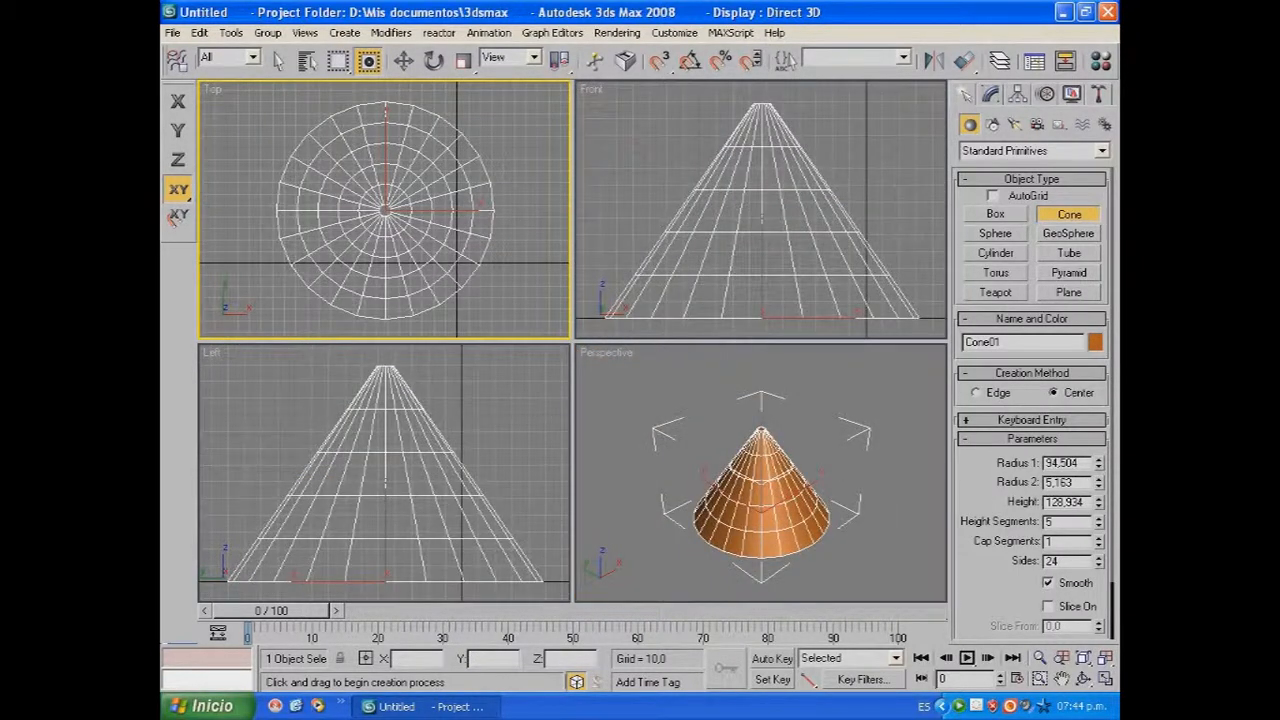
{"action": "left_click", "coordinate": [990, 94]}
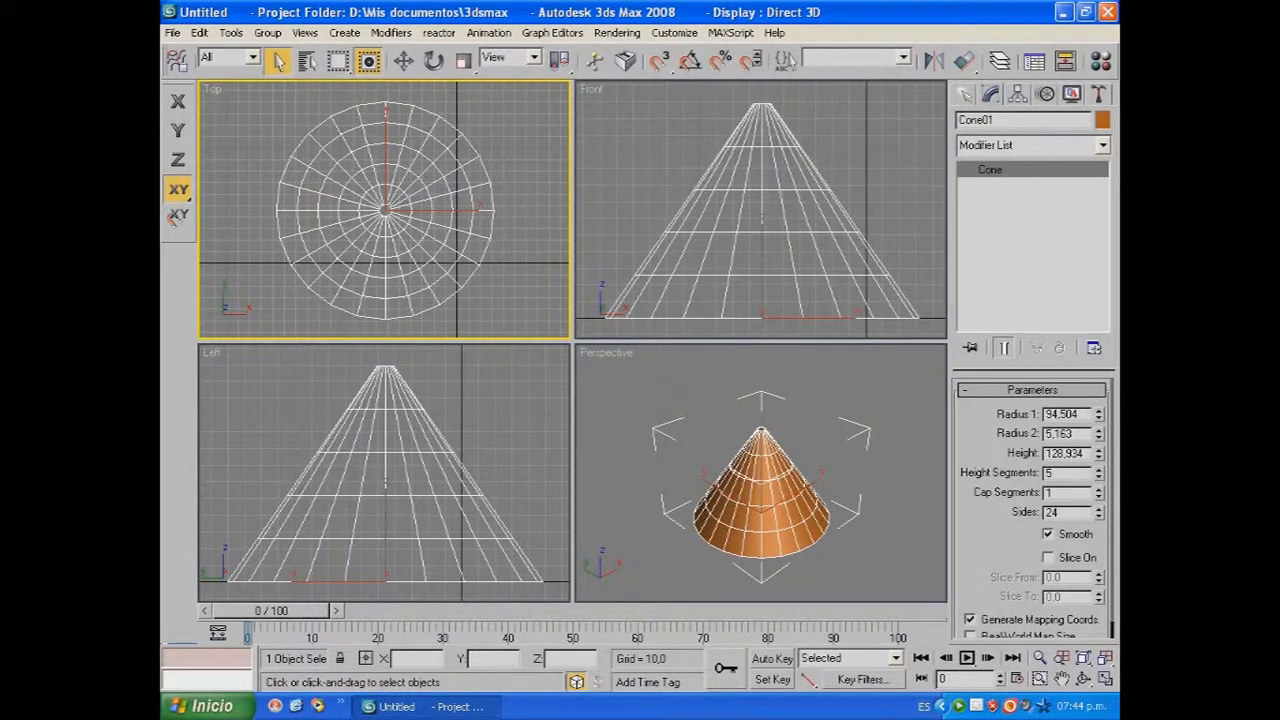
{"action": "mouse_move", "coordinate": [1098, 414]}
{"action": "left_mouse_down"}
{"action": "mouse_move", "coordinate": [1098, 378]}
{"action": "mouse_move", "coordinate": [1098, 429]}
{"action": "left_mouse_up"}
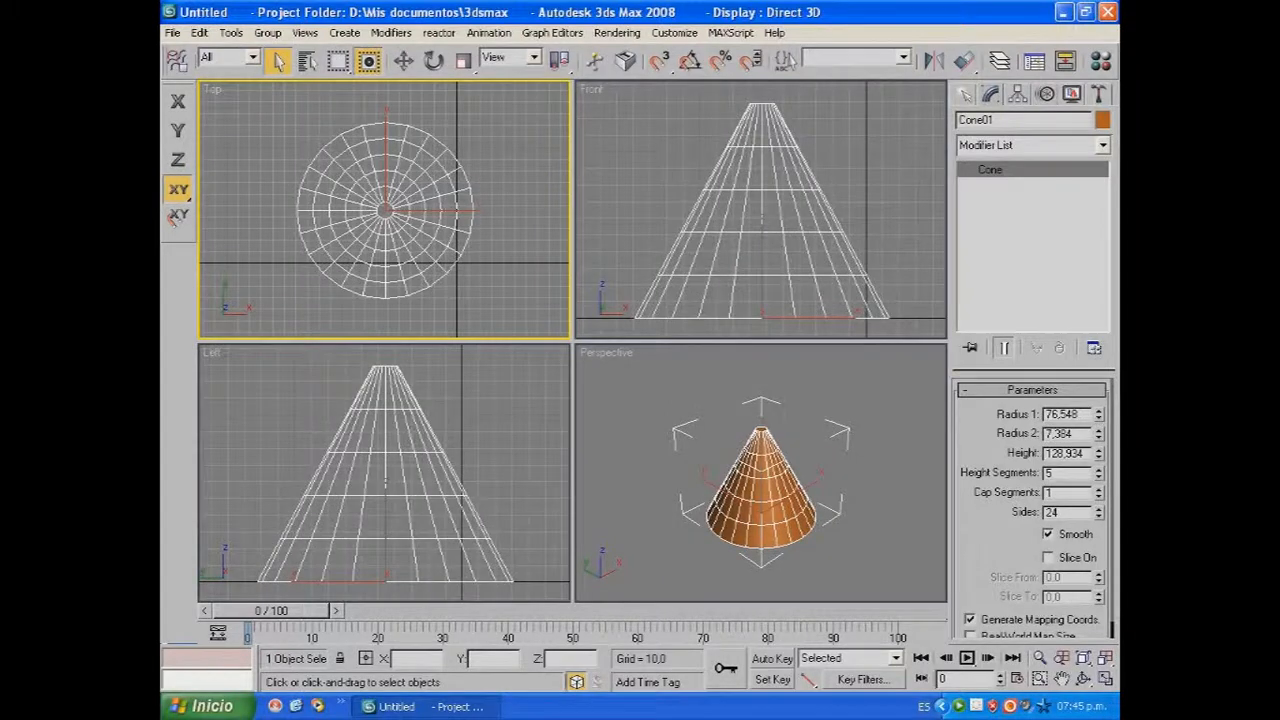
Try other height and cap segment counts on the cone, ending at 5 and 1, and increase its sides to 28.
{"action": "mouse_move", "coordinate": [1098, 473]}
{"action": "left_mouse_down"}
{"action": "mouse_move", "coordinate": [1098, 458]}
{"action": "mouse_move", "coordinate": [1098, 473]}
{"action": "left_mouse_up"}
{"action": "scroll", "coordinate": [760, 475], "scroll_direction": "up", "scroll_amount": 4}
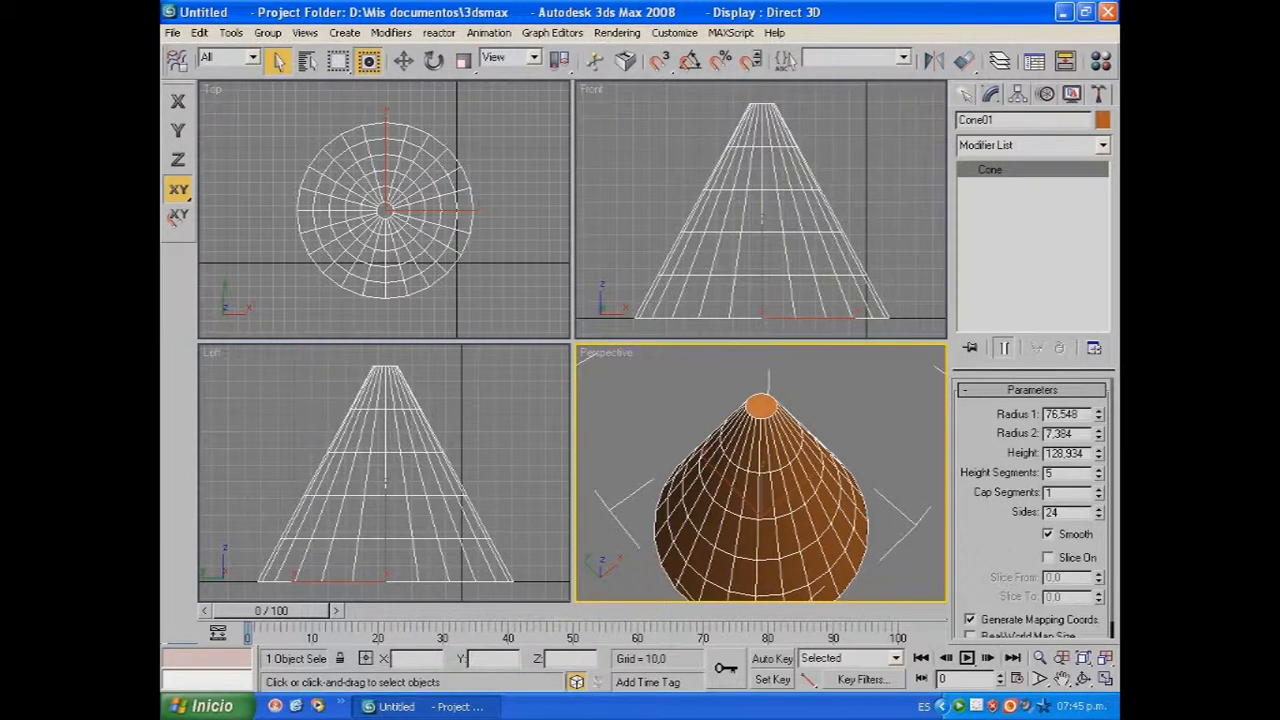
{"action": "left_click", "coordinate": [1098, 489]}
{"action": "left_click", "coordinate": [1098, 489]}
{"action": "left_click", "coordinate": [1098, 496]}
{"action": "middle_click_drag", "start_coordinate": [808, 590], "coordinate": [810, 476], "text": "alt"}
{"action": "mouse_move", "coordinate": [1098, 509]}
{"action": "left_mouse_down"}
{"action": "mouse_move", "coordinate": [1098, 488]}
{"action": "mouse_move", "coordinate": [1098, 506]}
{"action": "left_mouse_up"}
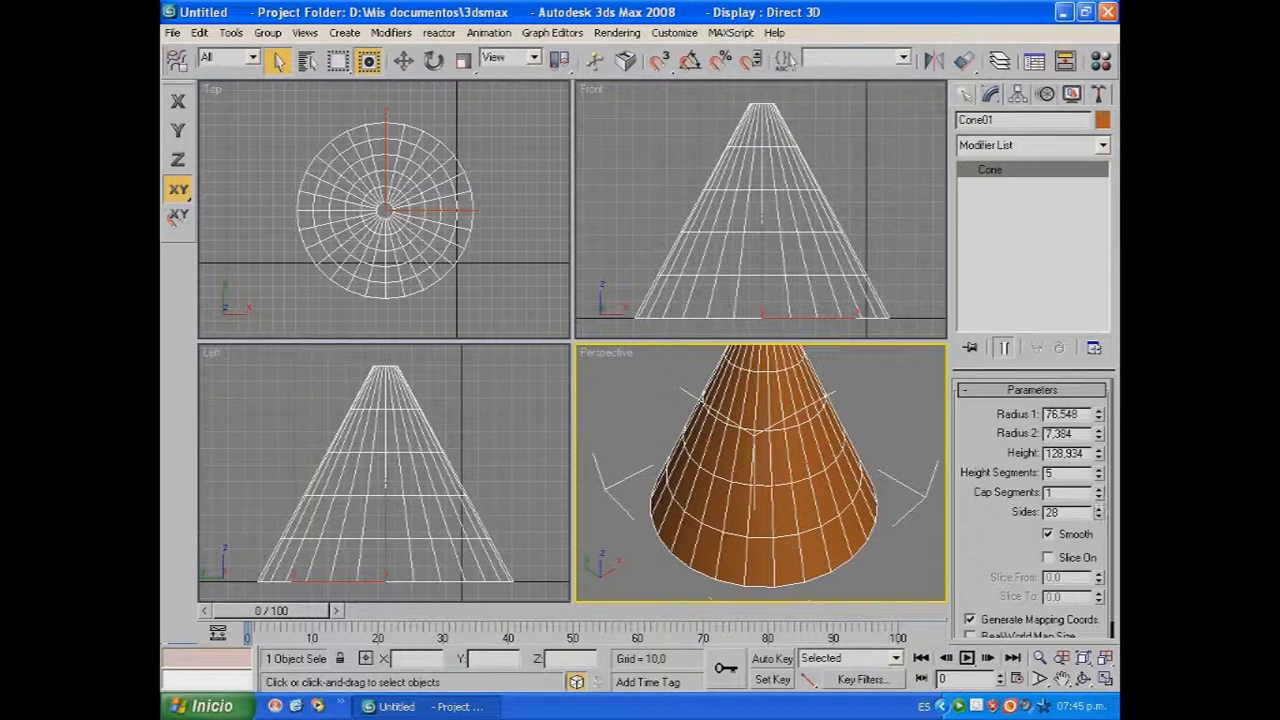
Slice the cone from 135 to 0, and delete the cone.
{"action": "left_click", "coordinate": [1048, 557]}
{"action": "left_click_drag", "start_coordinate": [1098, 577], "coordinate": [1098, 540]}
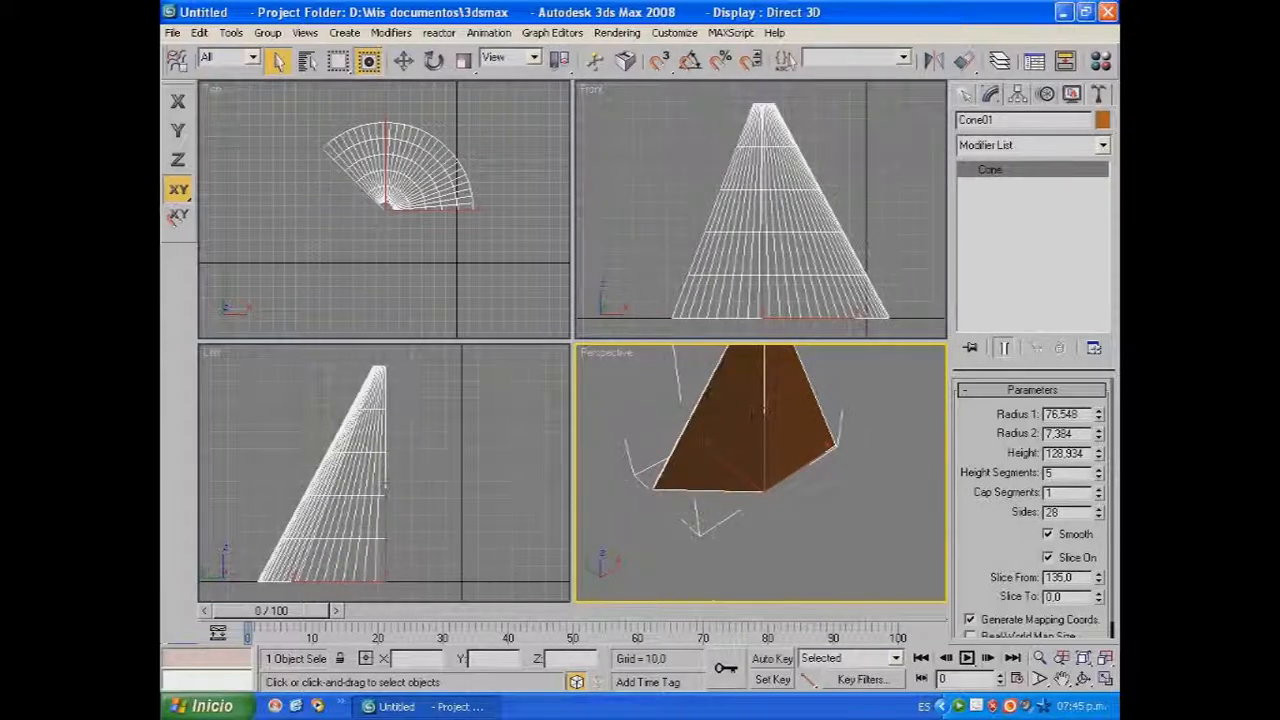
{"action": "key", "text": "Delete"}
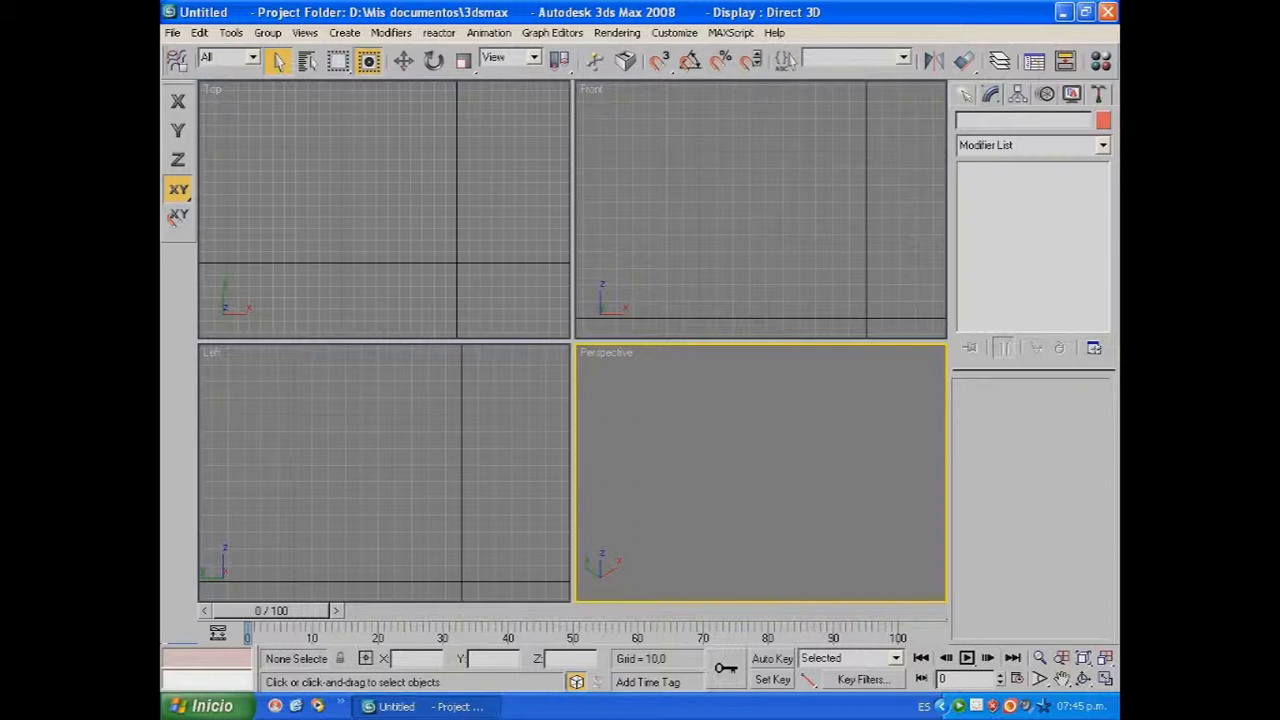
Create a box in the Top viewport, length about 93.4, width about 141.1 and height about 110.7, and fit all viewports.
{"action": "left_click", "coordinate": [965, 94]}
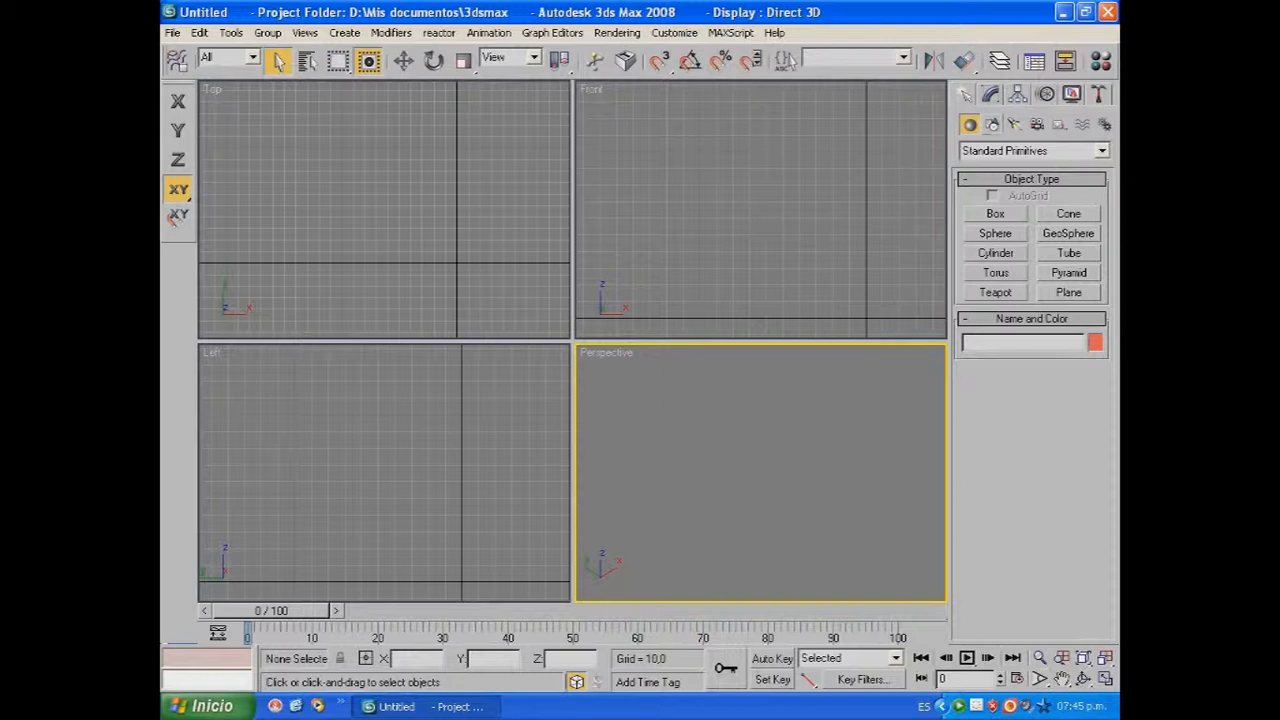
{"action": "left_click_drag", "start_coordinate": [968, 69], "coordinate": [857, 69]}
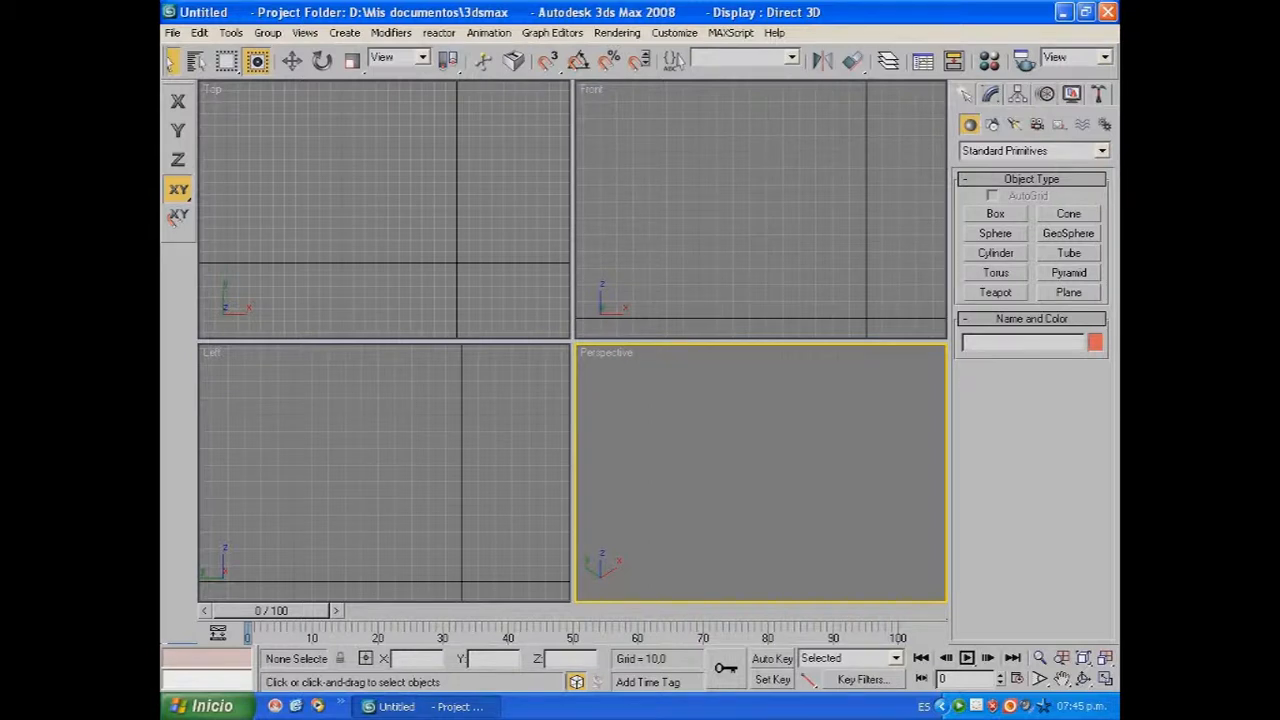
{"action": "left_click", "coordinate": [995, 214]}
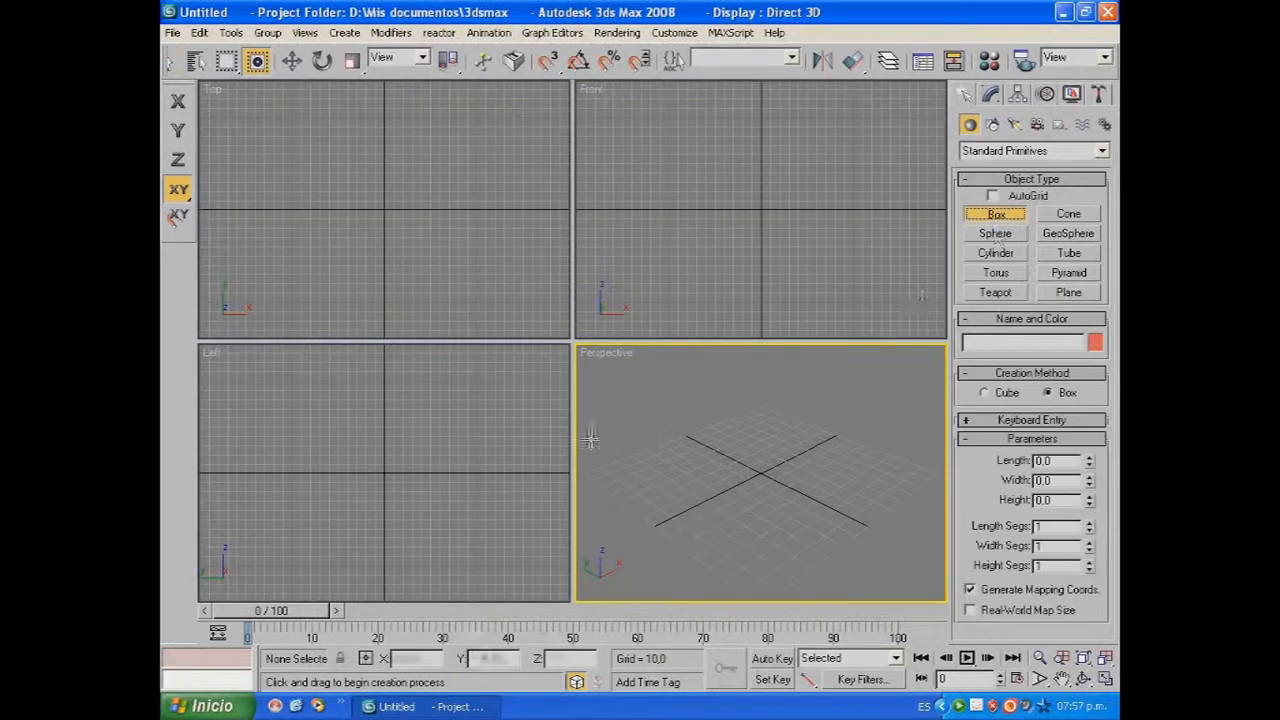
{"action": "left_click_drag", "start_coordinate": [314, 178], "coordinate": [446, 266]}
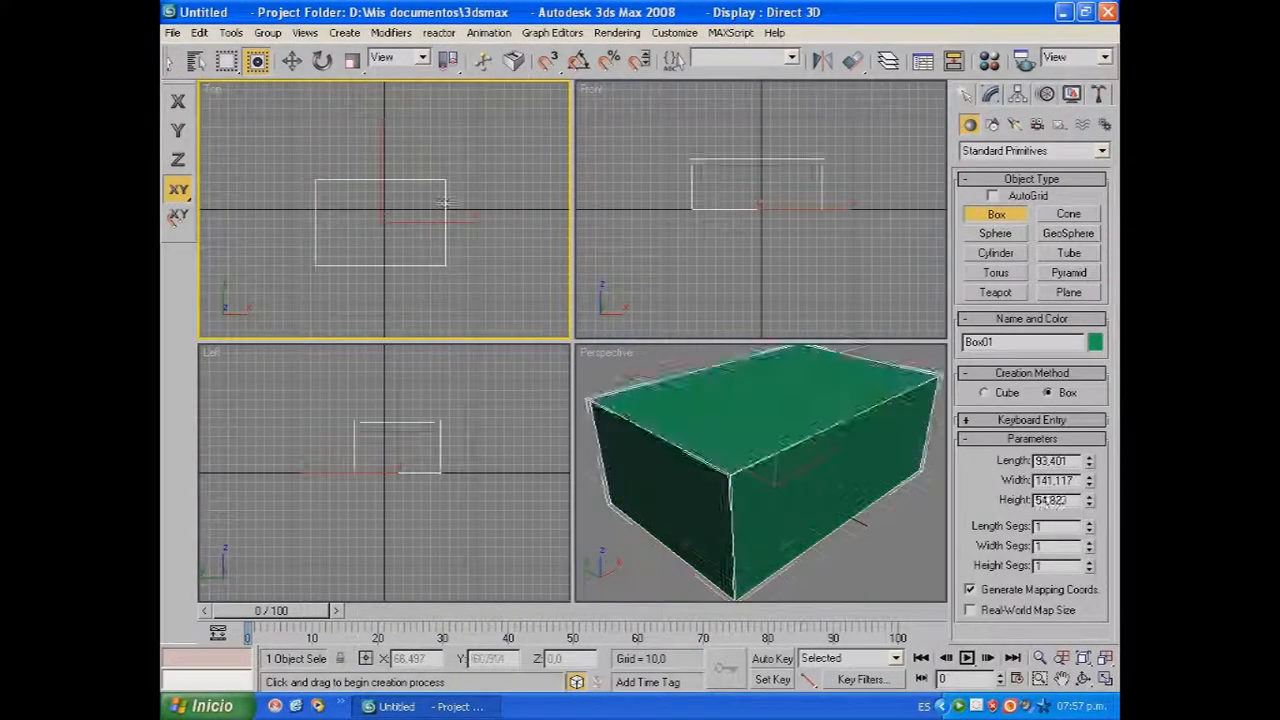
{"action": "left_click", "coordinate": [515, 200]}
{"action": "key", "text": "ctrl+shift+z"}
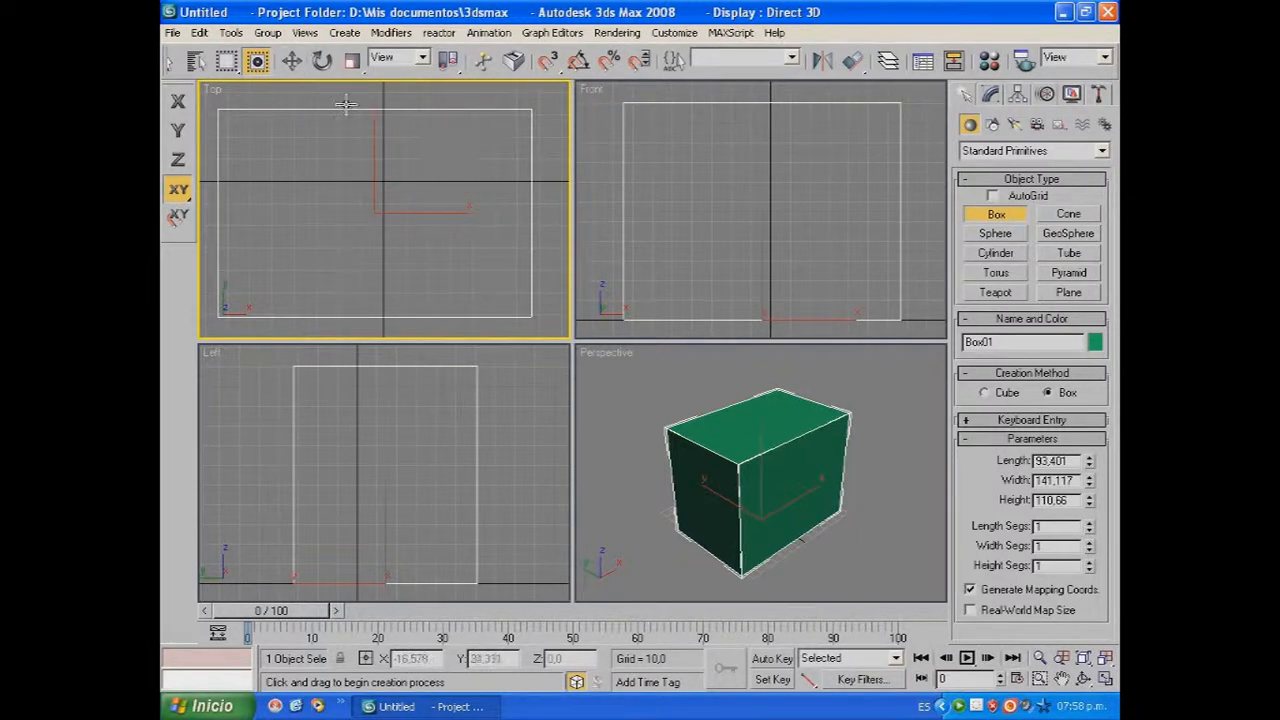
Clone the box in place as an independent Copy named Box02.
{"action": "left_click_drag", "start_coordinate": [408, 77], "coordinate": [531, 76]}
{"action": "left_click", "coordinate": [416, 62]}
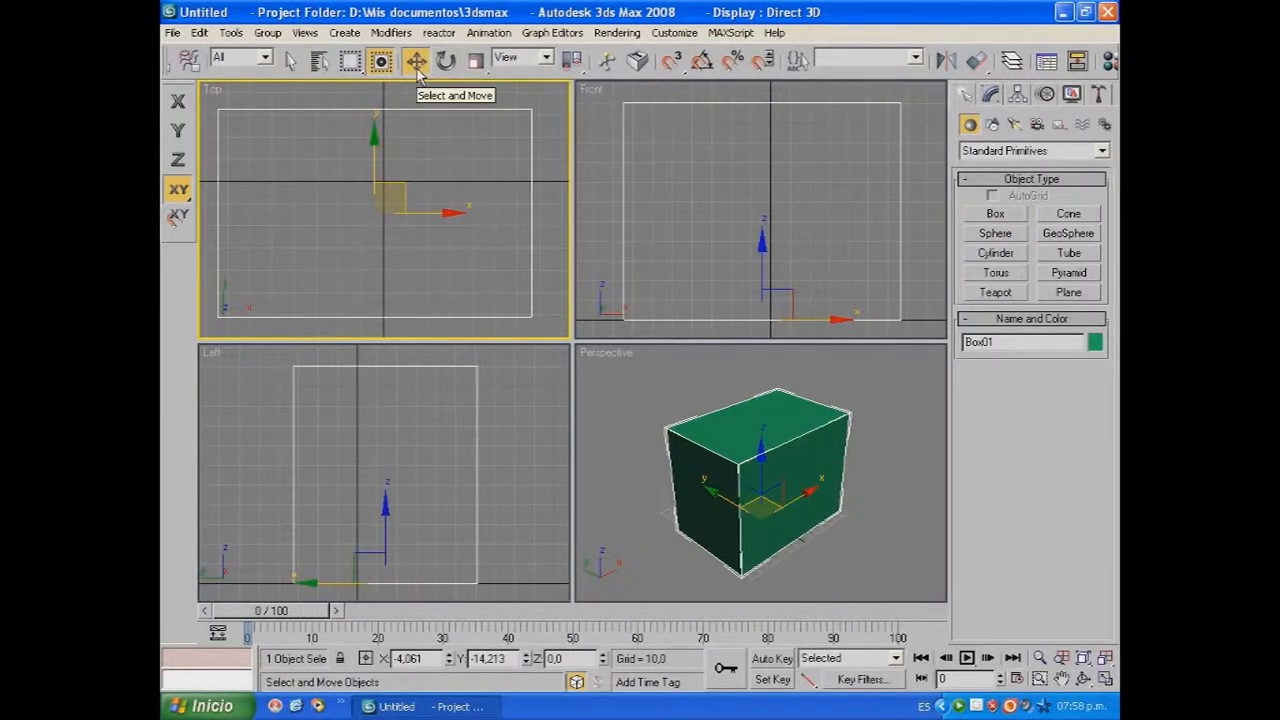
{"action": "right_click", "coordinate": [401, 187]}
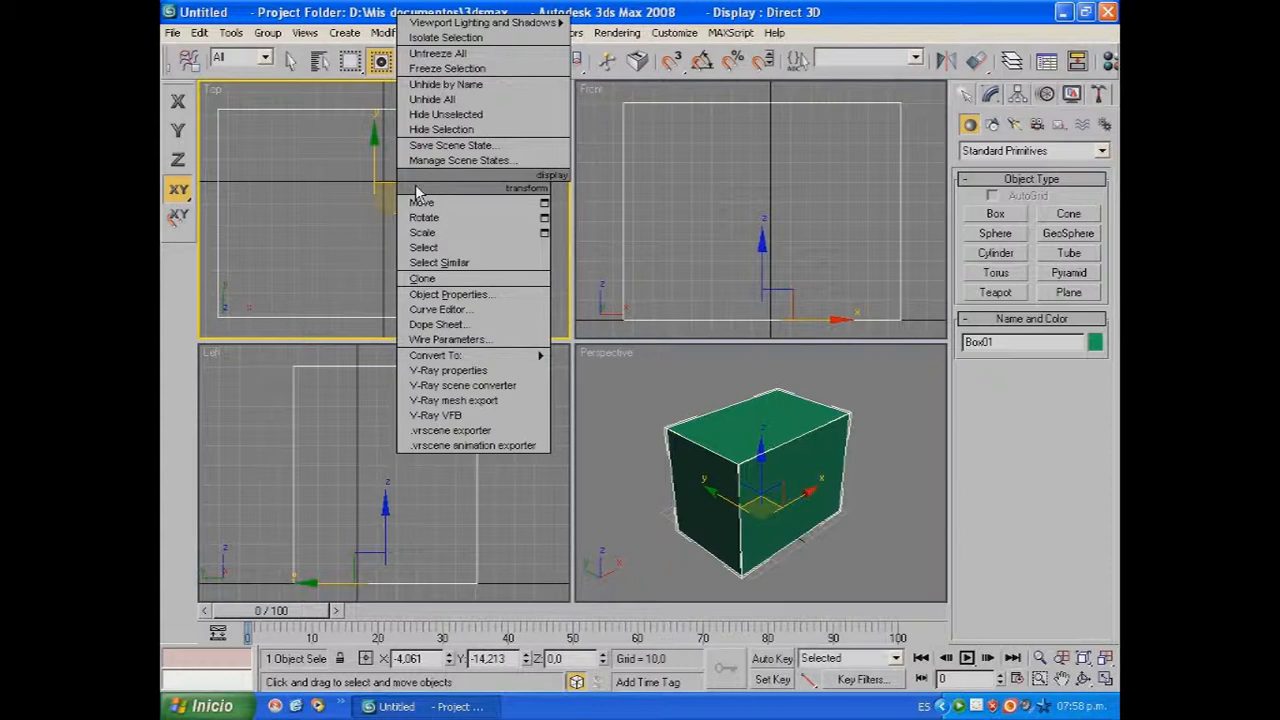
{"action": "left_click", "coordinate": [421, 283]}
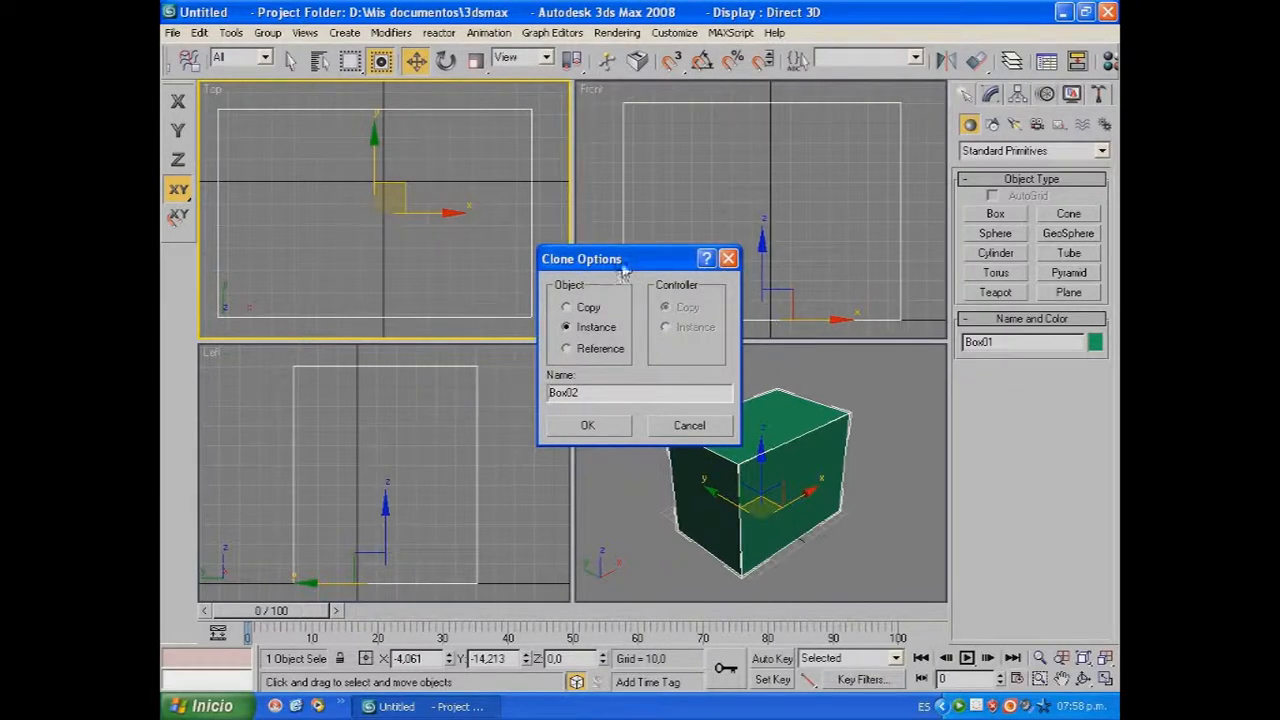
{"action": "left_click", "coordinate": [567, 308]}
{"action": "left_click", "coordinate": [569, 328]}
{"action": "left_click", "coordinate": [567, 349]}
{"action": "left_click", "coordinate": [567, 308]}
{"action": "left_click_drag", "start_coordinate": [577, 393], "coordinate": [549, 394]}
{"action": "left_click", "coordinate": [590, 425]}
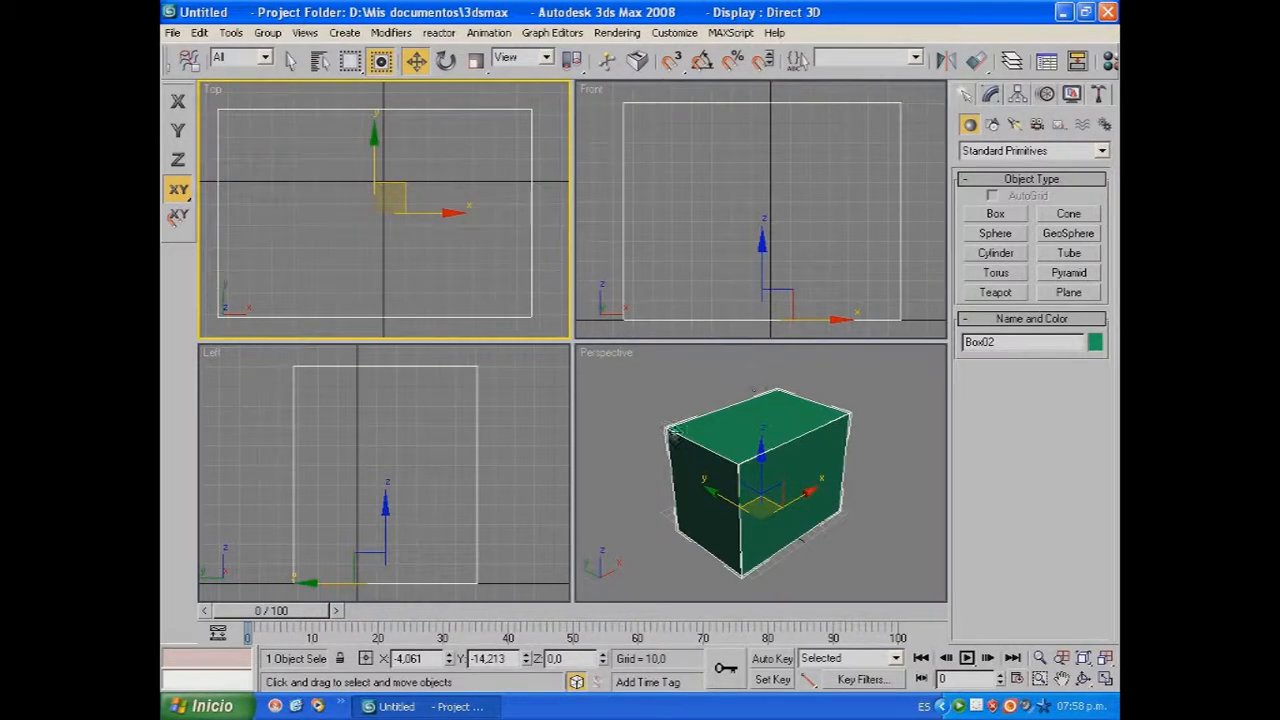
Move one of the overlapping boxes along X to about 225.1 in the Perspective viewport, delete it, and select the remaining box.
{"action": "left_click", "coordinate": [628, 400]}
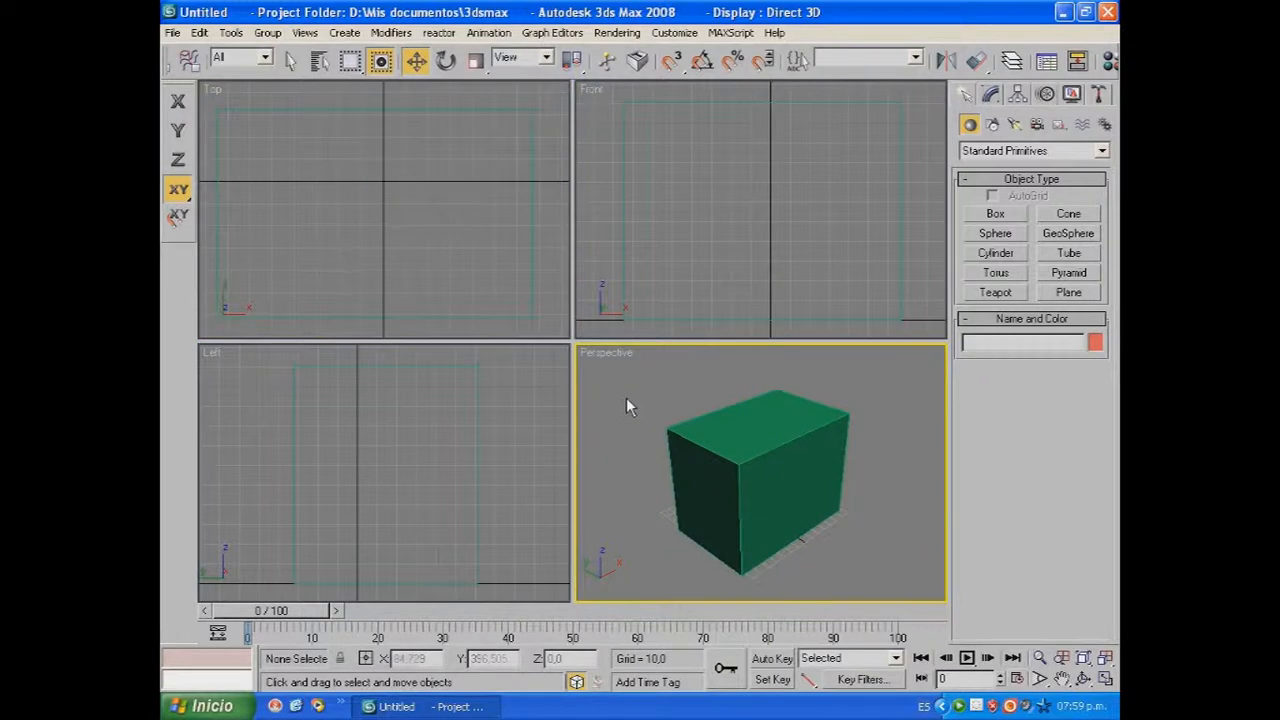
{"action": "left_click", "coordinate": [291, 61]}
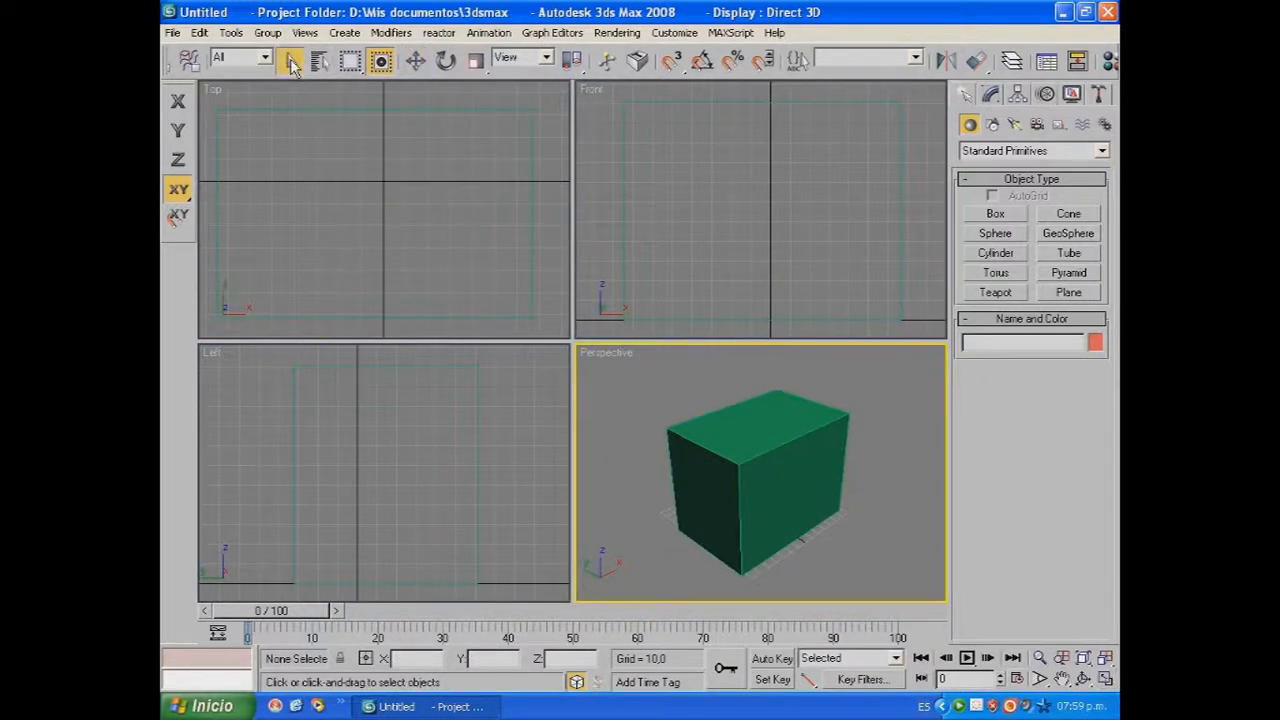
{"action": "left_click", "coordinate": [735, 428]}
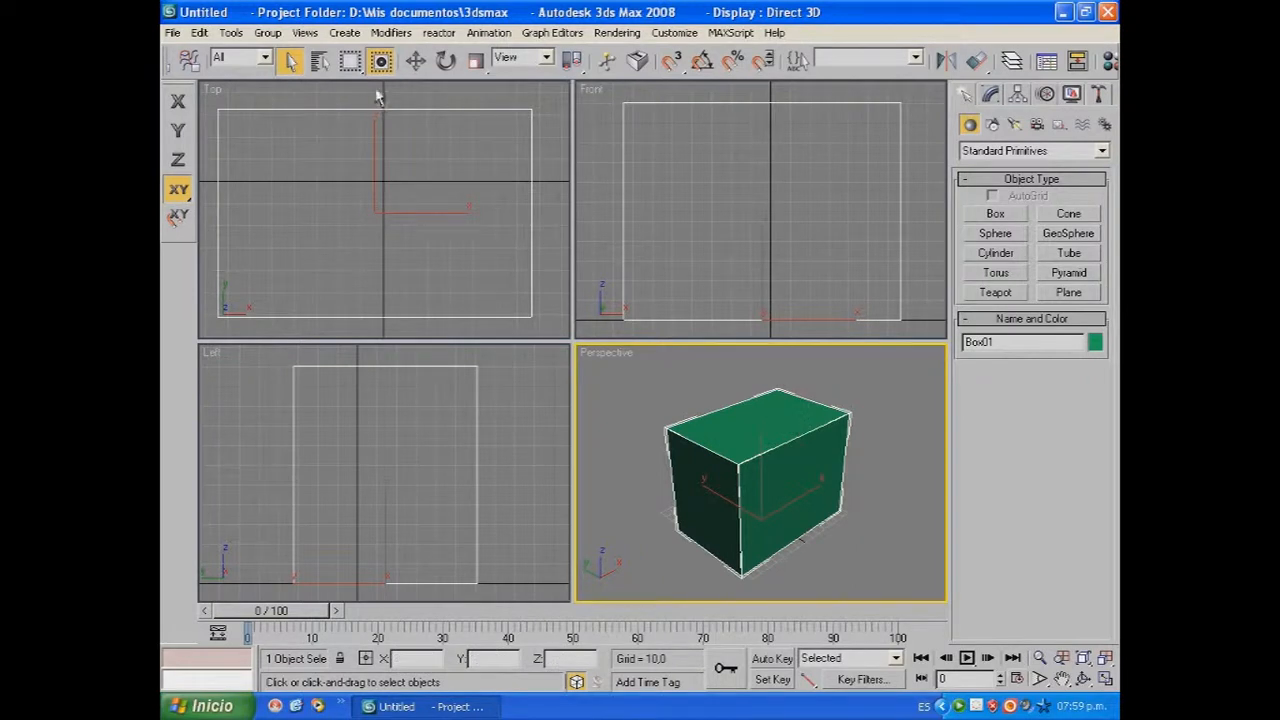
{"action": "left_click", "coordinate": [415, 61]}
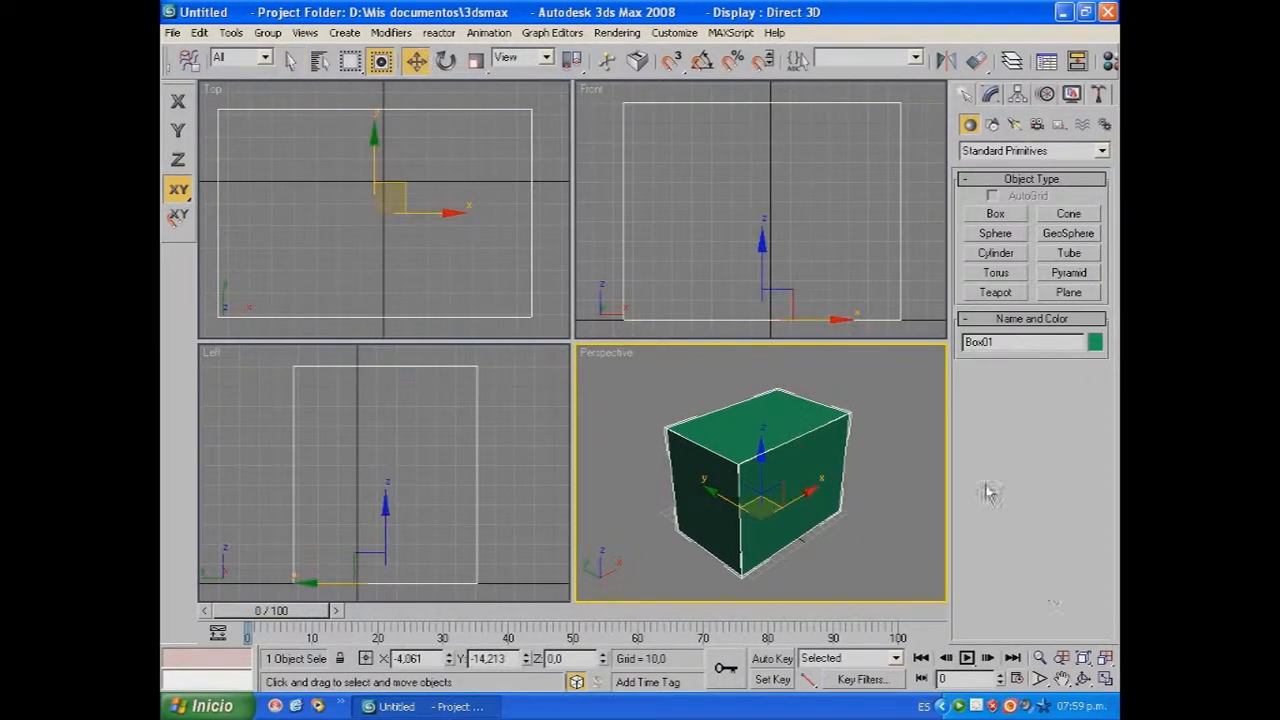
{"action": "left_click_drag", "start_coordinate": [808, 494], "coordinate": [842, 497], "text": "shift"}
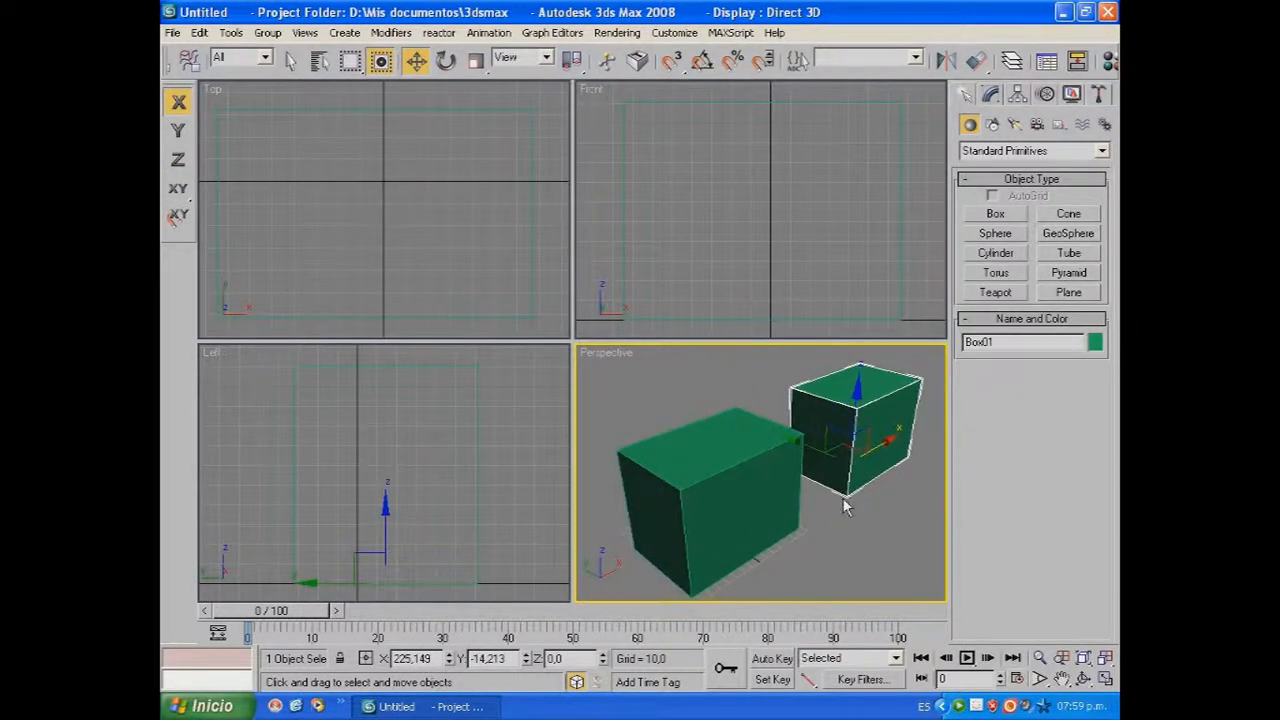
{"action": "key", "text": "Delete"}
{"action": "left_click", "coordinate": [788, 491]}
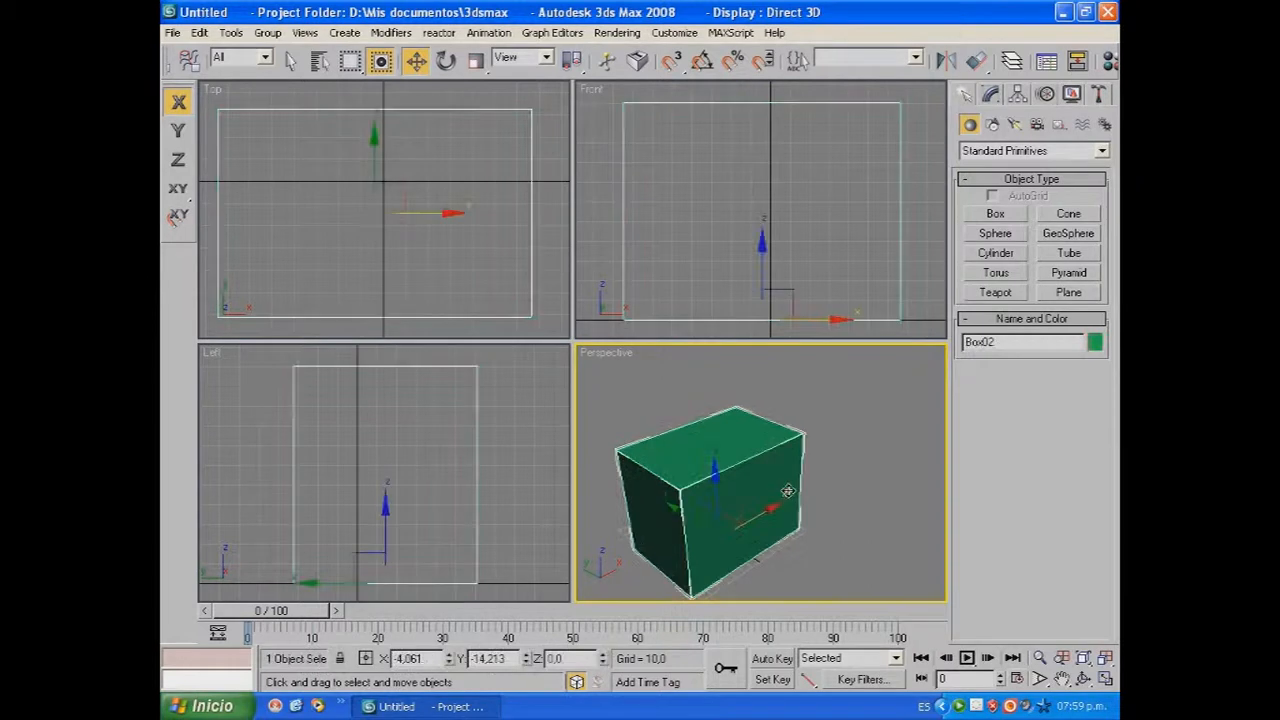
{"action": "left_click", "coordinate": [215, 93]}
{"action": "left_click", "coordinate": [1105, 680]}
{"action": "middle_click_drag", "start_coordinate": [868, 454], "coordinate": [646, 411]}
{"action": "scroll", "coordinate": [646, 411], "scroll_direction": "down", "scroll_amount": 2}
{"action": "scroll", "coordinate": [646, 411], "scroll_direction": "down", "scroll_amount": 2}
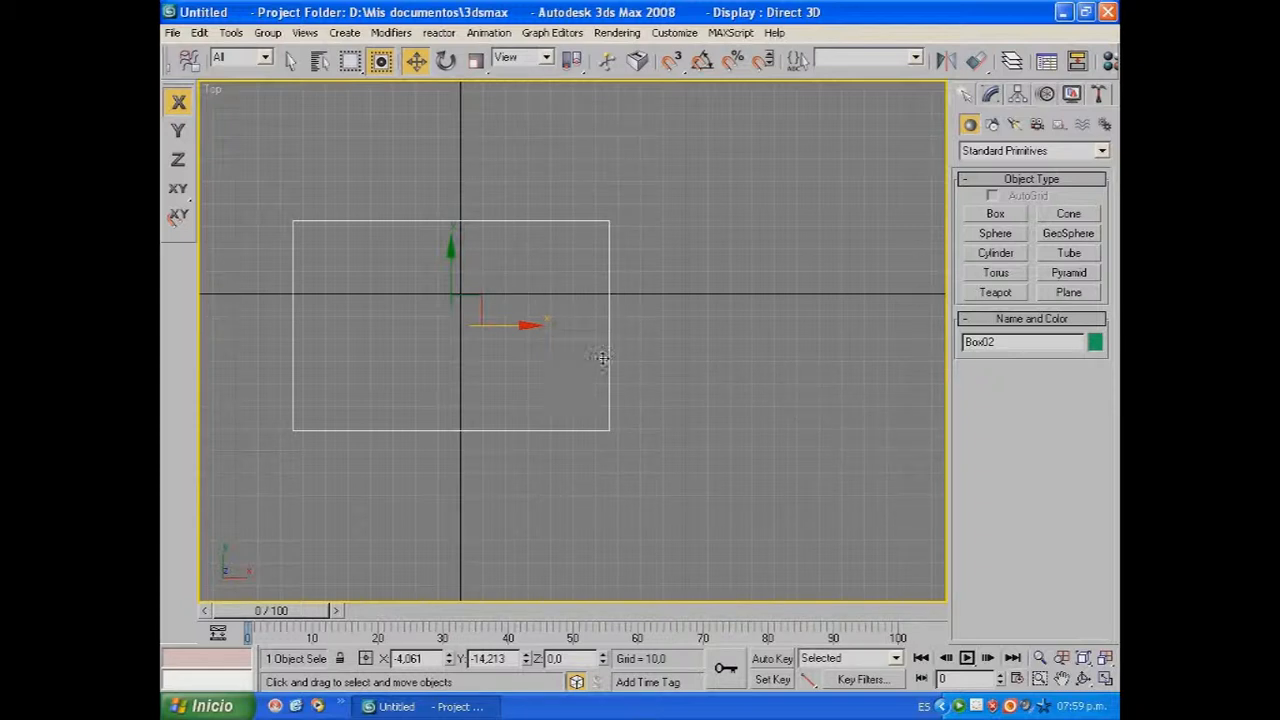
{"action": "left_click_drag", "start_coordinate": [514, 325], "coordinate": [869, 349], "text": "shift"}
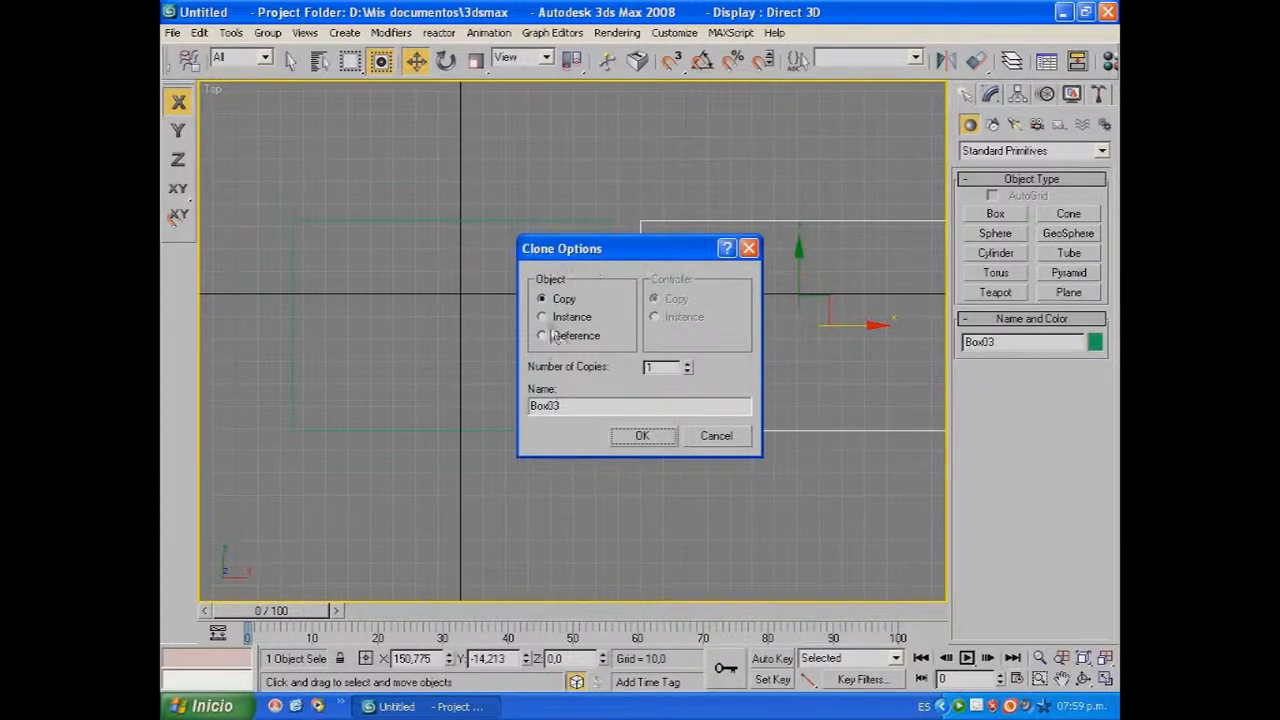
{"action": "left_click", "coordinate": [743, 443]}
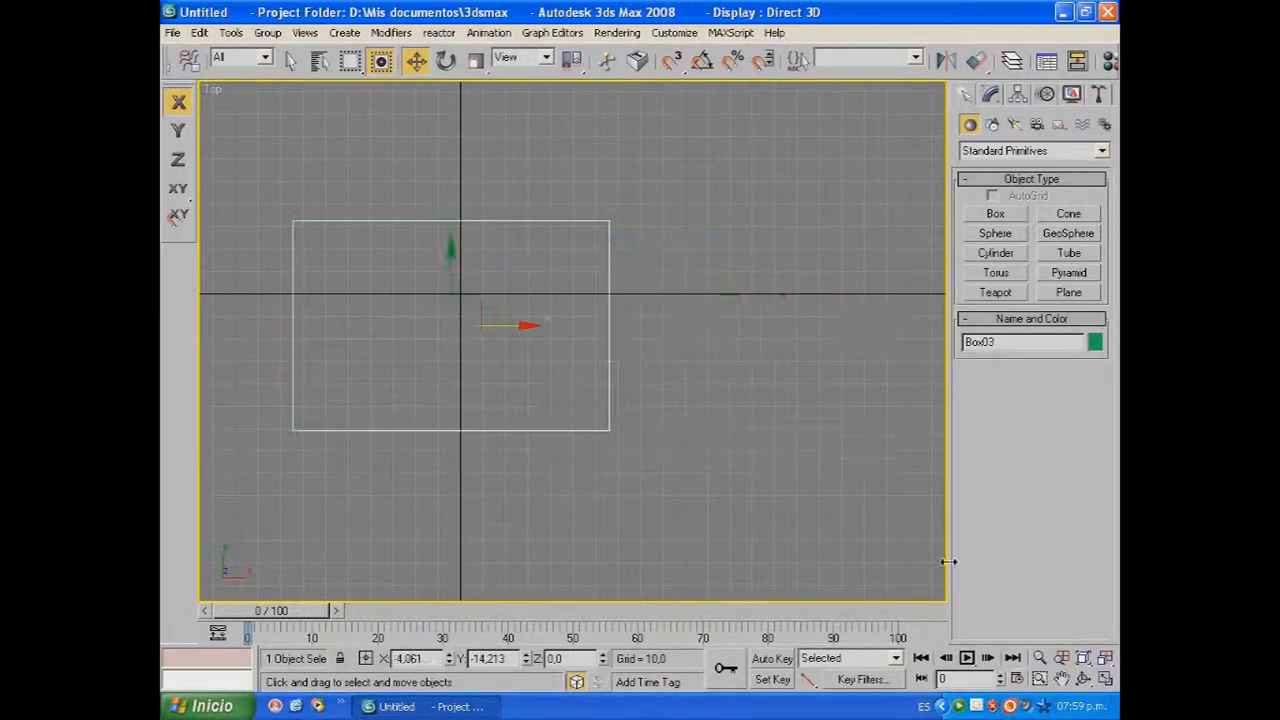
{"action": "left_click", "coordinate": [1105, 678]}
In the maximized Perspective viewport, clone the box along X to about 190.8 as one independent Copy named Box03.
{"action": "left_click", "coordinate": [598, 355]}
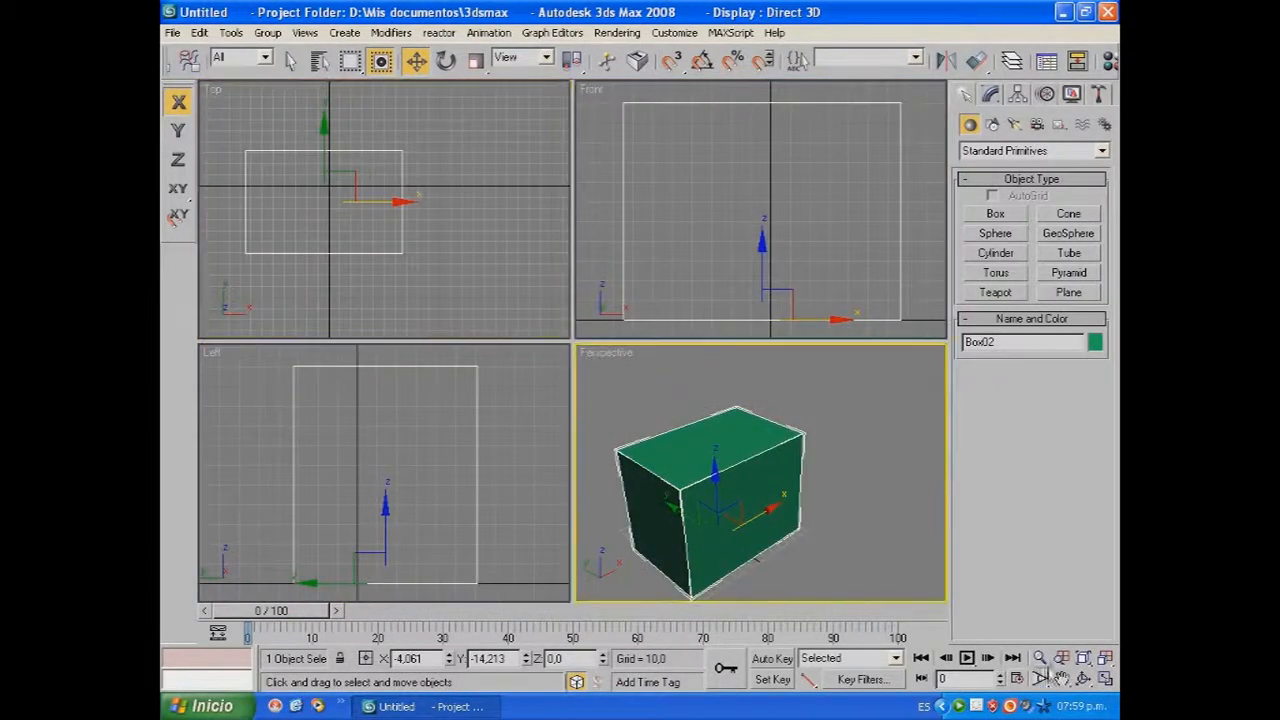
{"action": "left_click", "coordinate": [1105, 681]}
{"action": "middle_click_drag", "start_coordinate": [775, 486], "coordinate": [721, 467]}
{"action": "scroll", "coordinate": [721, 467], "scroll_direction": "down", "scroll_amount": 3}
{"action": "mouse_move", "coordinate": [529, 397]}
{"action": "left_mouse_down", "text": "shift"}
{"action": "mouse_move", "coordinate": [586, 366]}
{"action": "mouse_move", "coordinate": [658, 296]}
{"action": "left_mouse_up", "text": "shift"}
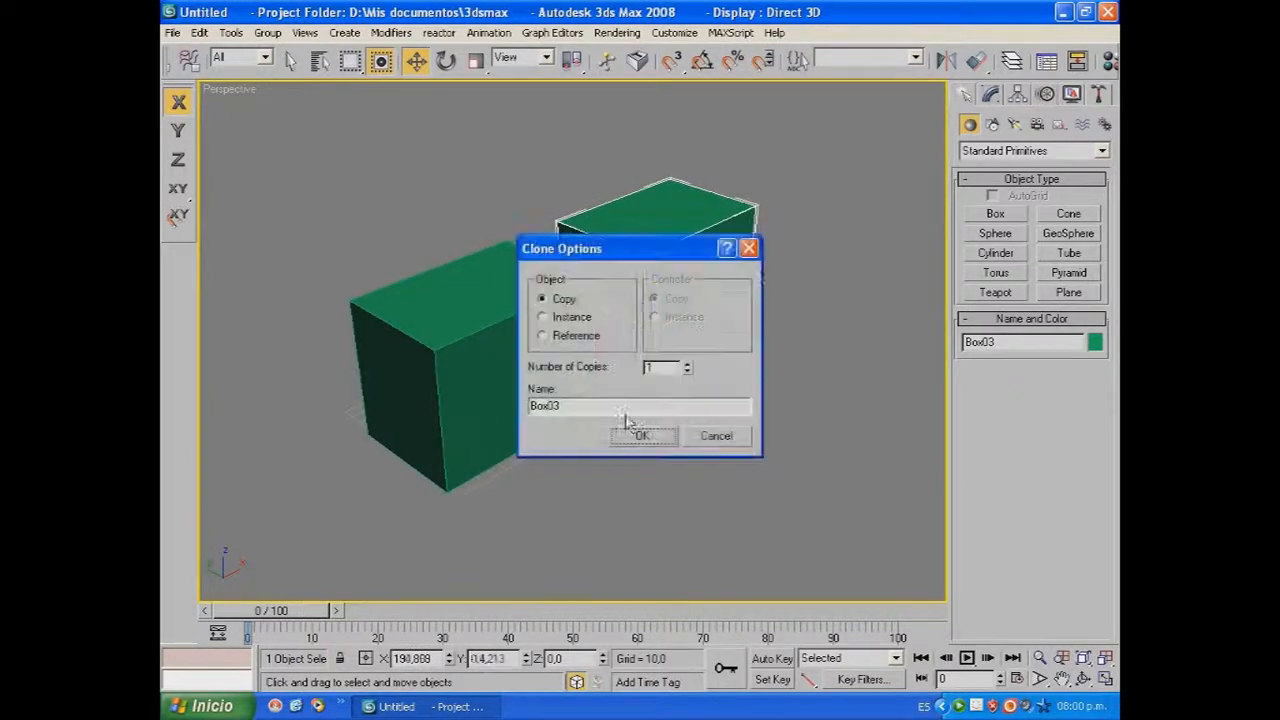
{"action": "mouse_move", "coordinate": [676, 248]}
{"action": "left_mouse_down"}
{"action": "mouse_move", "coordinate": [609, 497]}
{"action": "mouse_move", "coordinate": [722, 400]}
{"action": "left_mouse_up"}
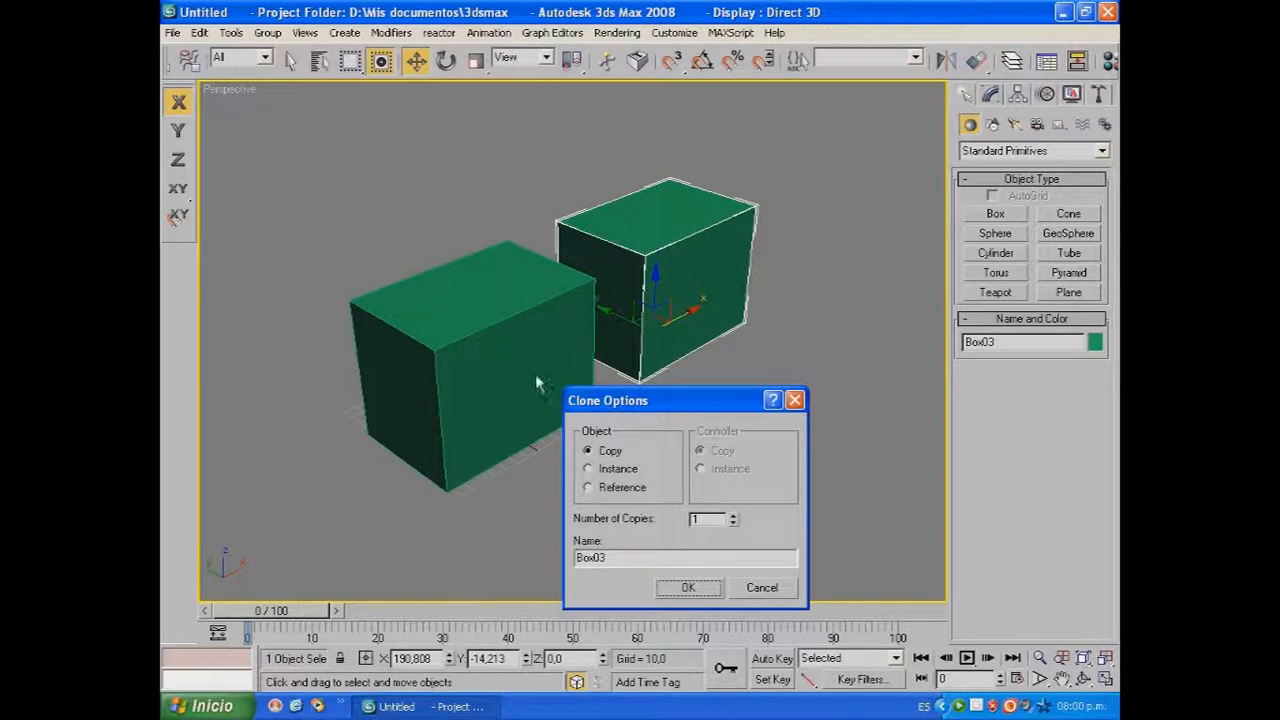
{"action": "left_click", "coordinate": [684, 588]}
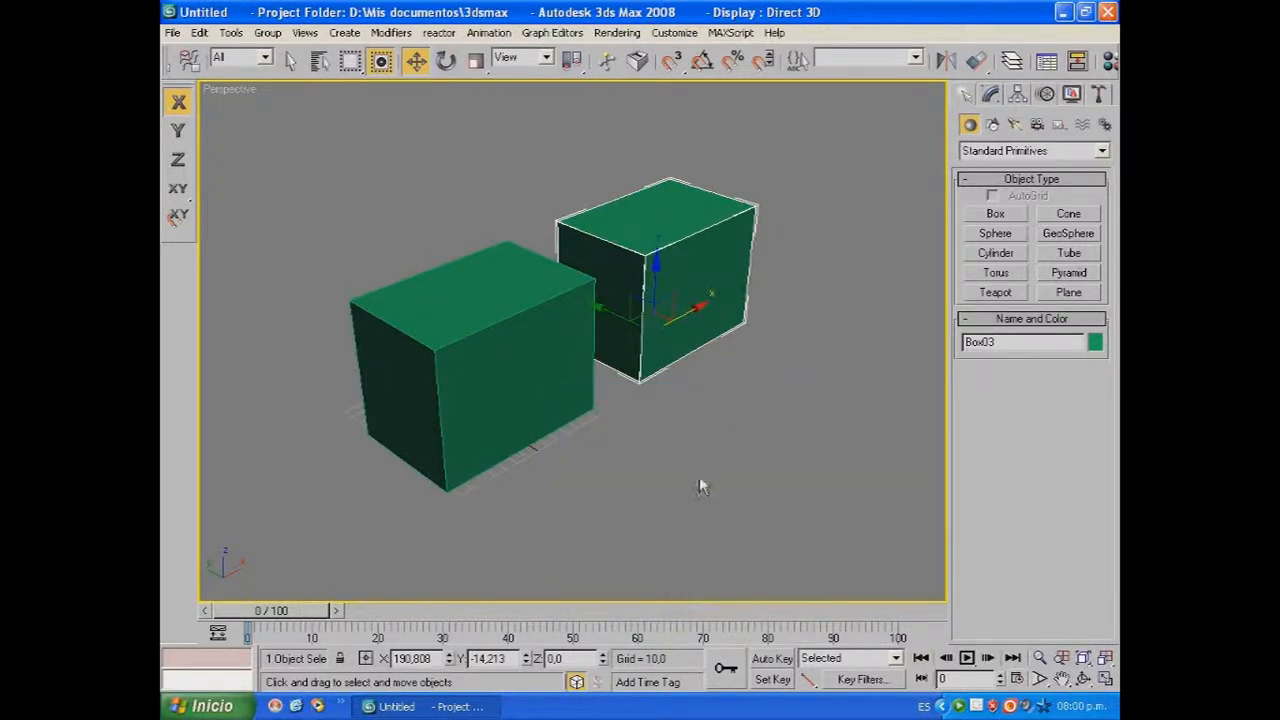
Select the original box and set its width to 80.
{"action": "middle_click_drag", "start_coordinate": [746, 475], "coordinate": [711, 509], "text": "alt"}
{"action": "middle_click_drag", "start_coordinate": [670, 393], "coordinate": [619, 440]}
{"action": "left_click", "coordinate": [770, 180]}
{"action": "left_click", "coordinate": [291, 61]}
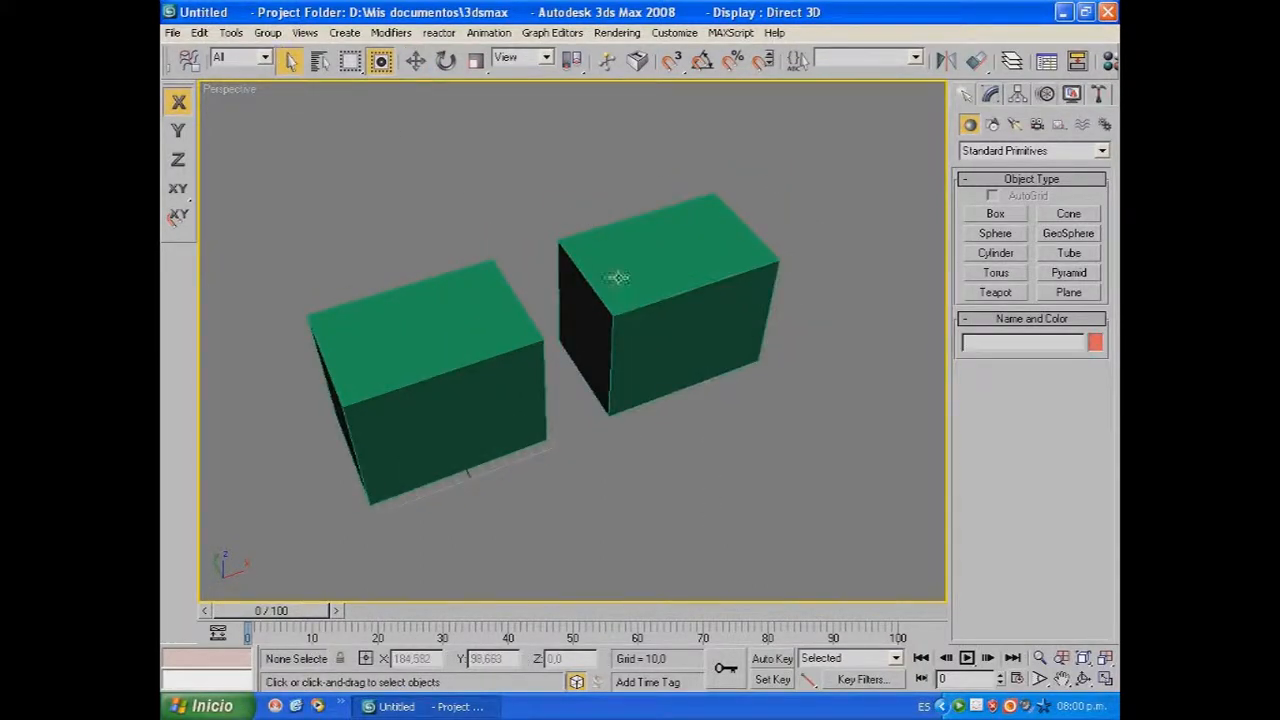
{"action": "left_click", "coordinate": [490, 307]}
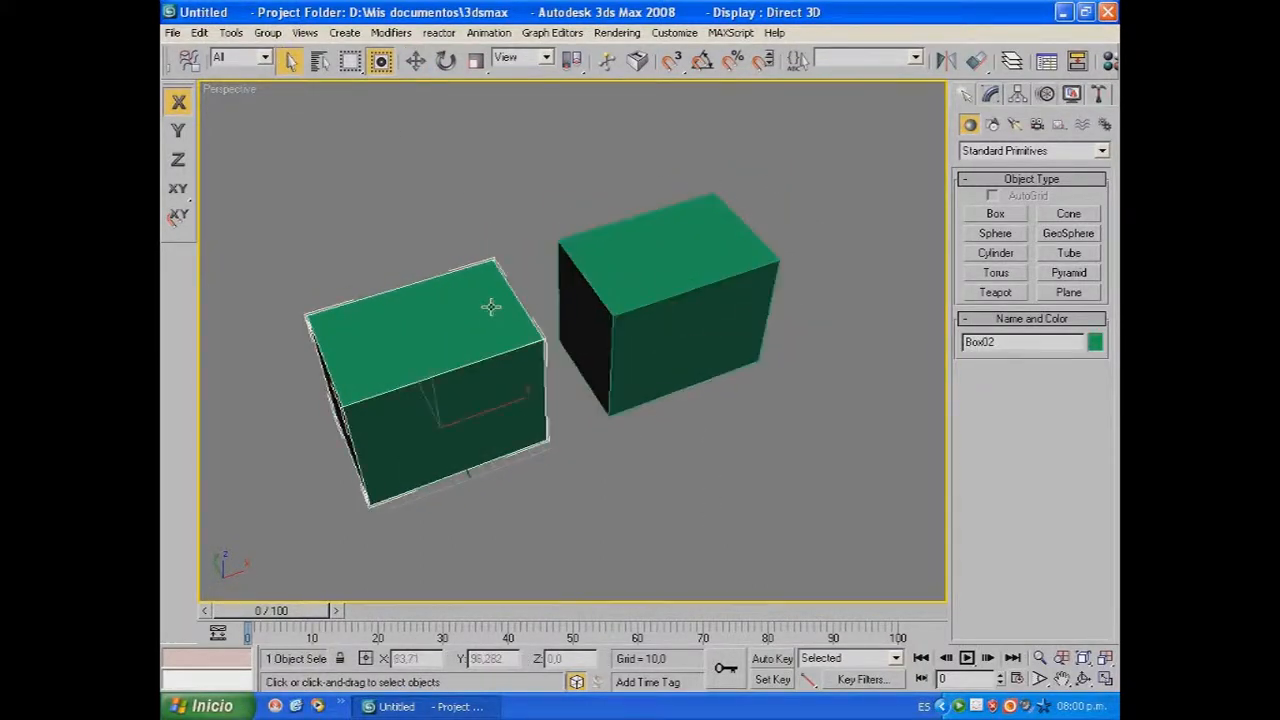
{"action": "left_click", "coordinate": [989, 97]}
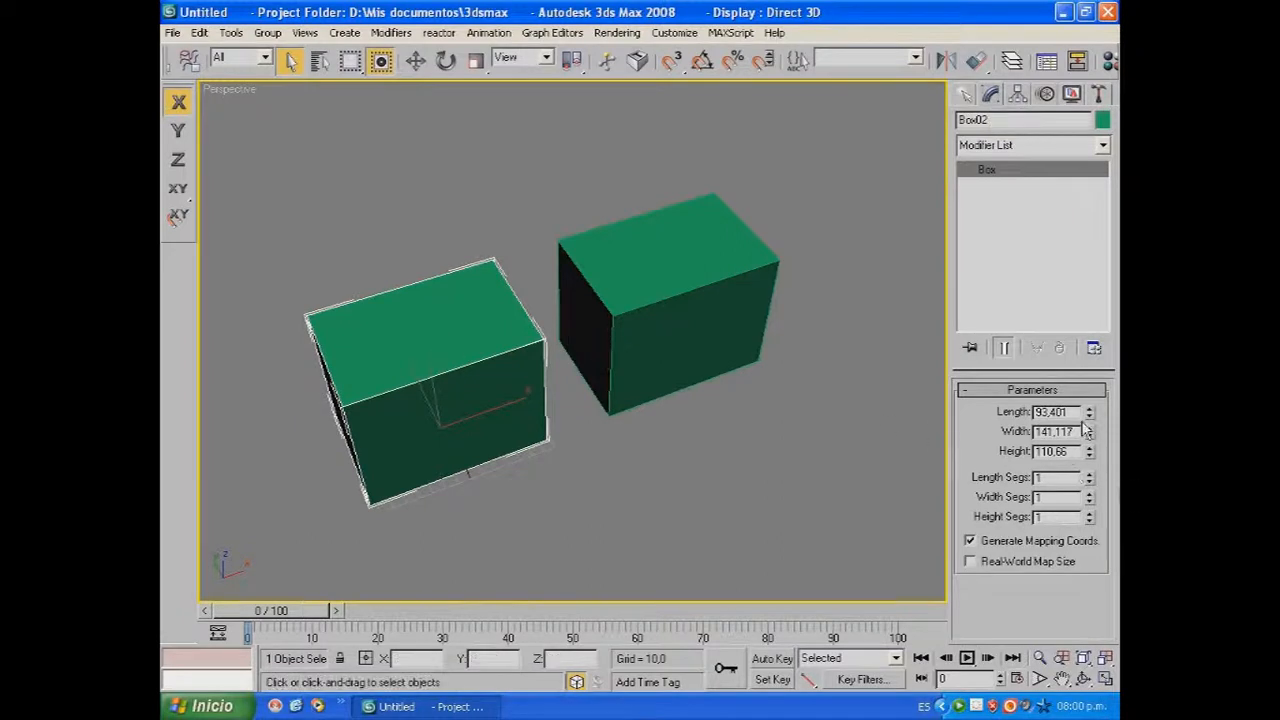
{"action": "left_click_drag", "start_coordinate": [1075, 437], "coordinate": [976, 442]}
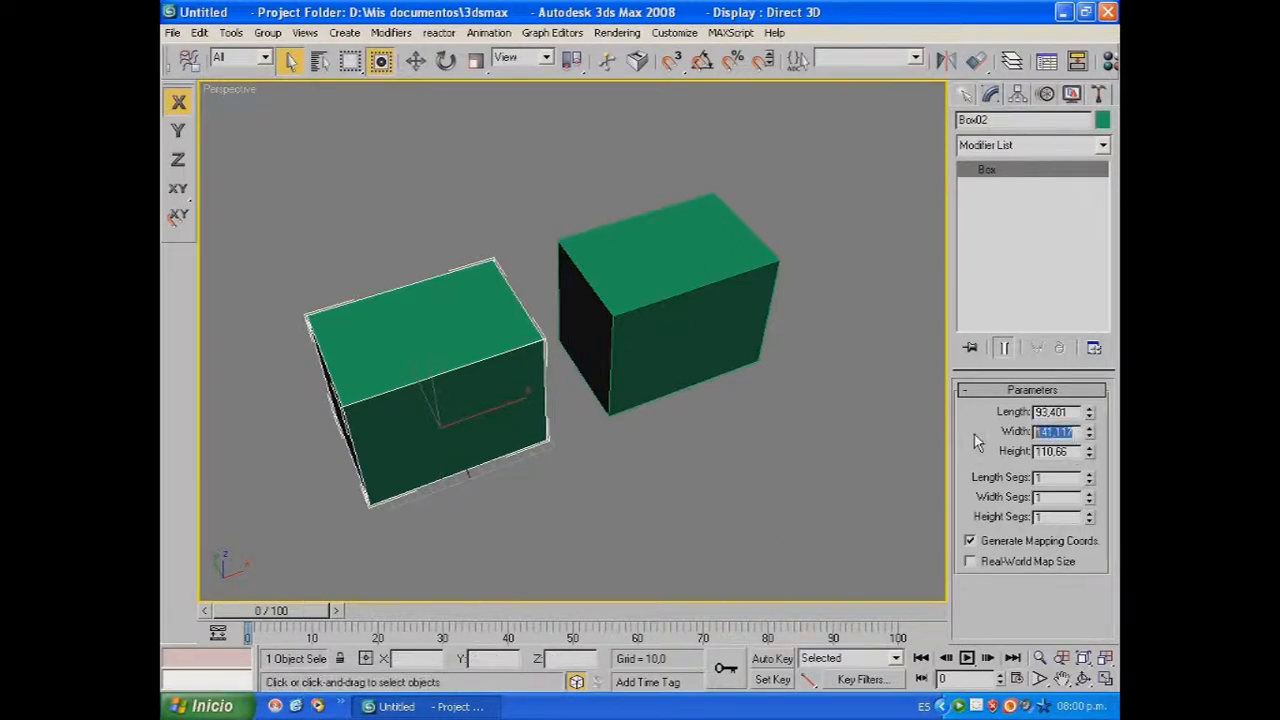
{"action": "type", "text": "80"}
{"action": "key", "text": "Return"}
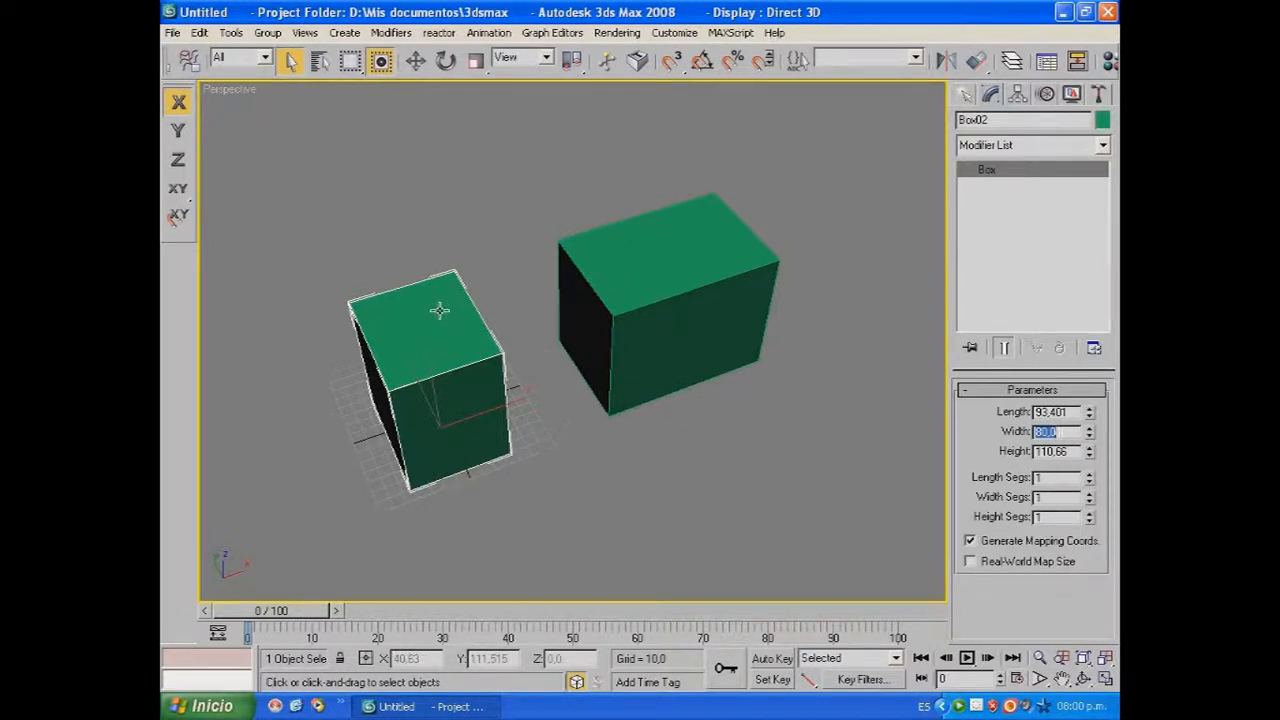
Select the copied box and set its height to 50.
{"action": "left_click", "coordinate": [645, 275]}
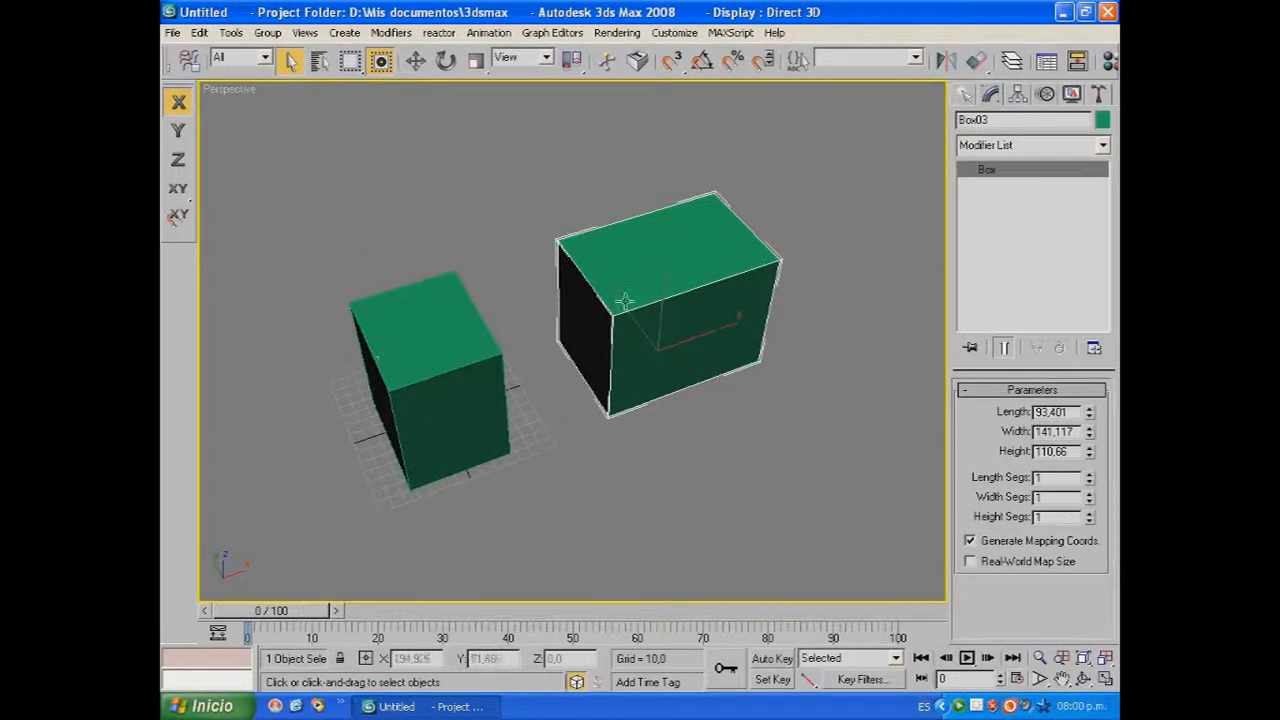
{"action": "double_click", "coordinate": [1077, 451]}
{"action": "type", "text": "50"}
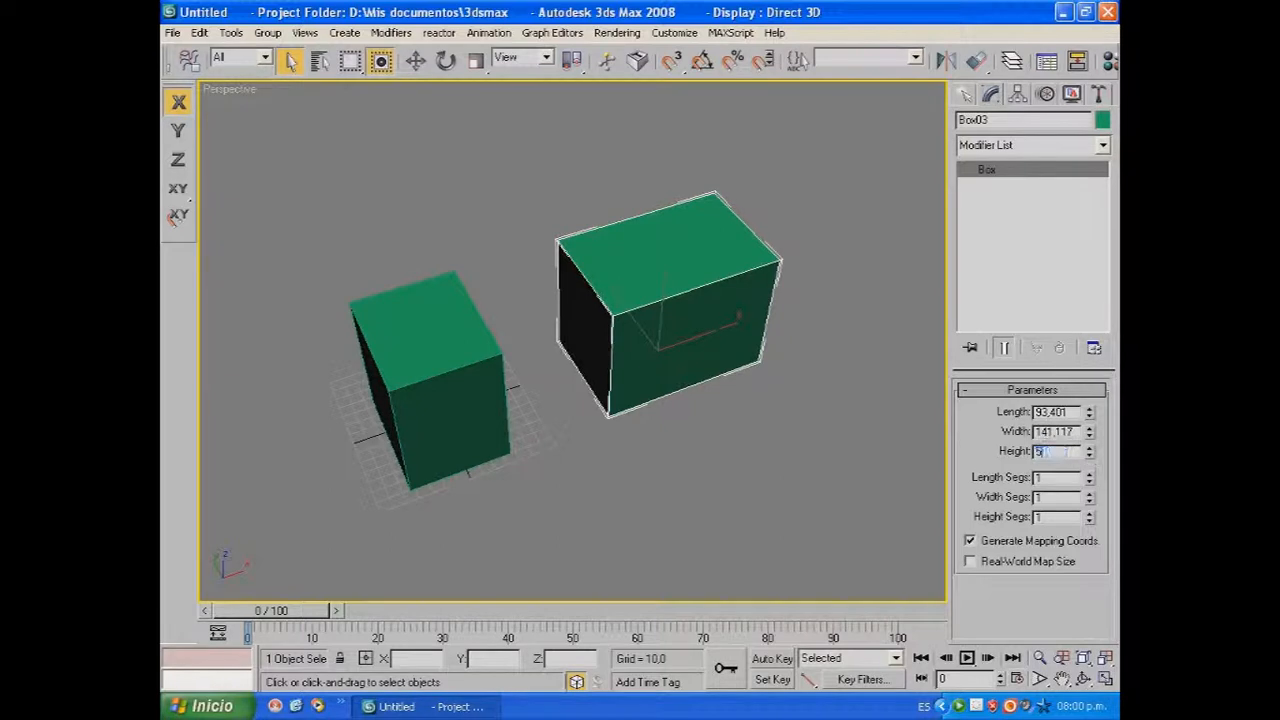
{"action": "key", "text": "Return"}
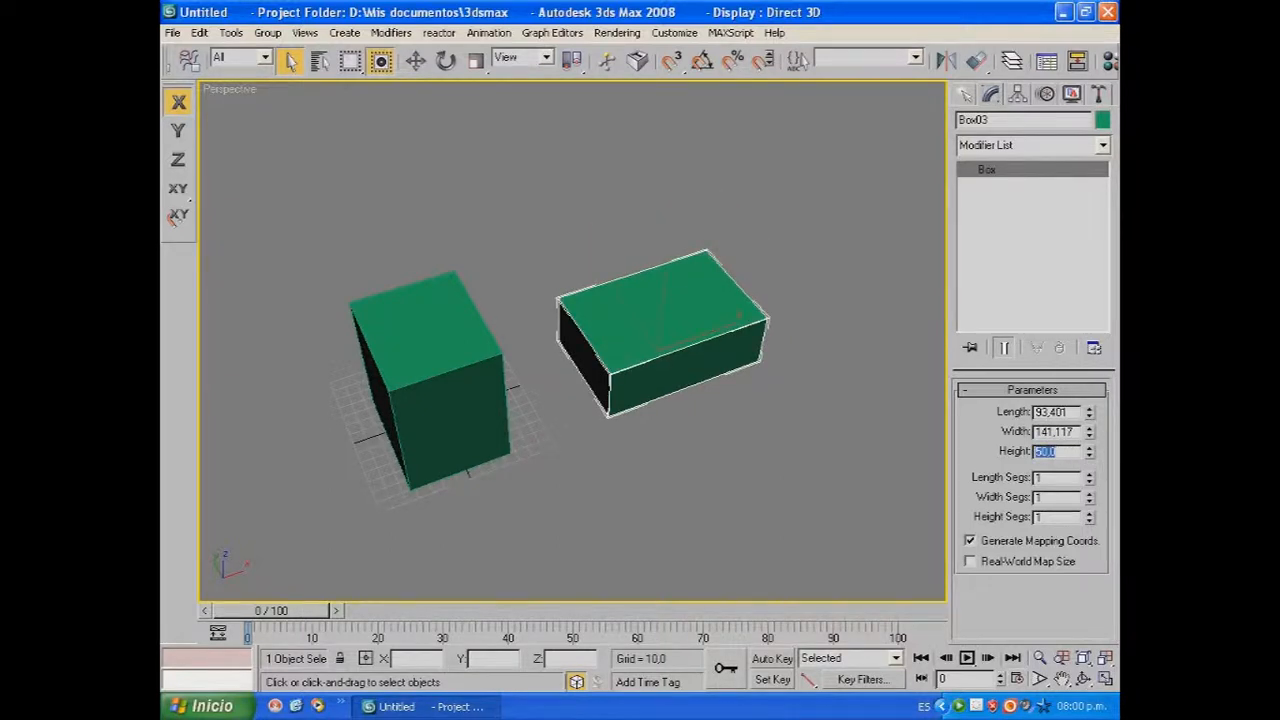
Change the copied box's object color to magenta, and delete that box.
{"action": "middle_click_drag", "start_coordinate": [790, 567], "coordinate": [700, 480], "text": "alt"}
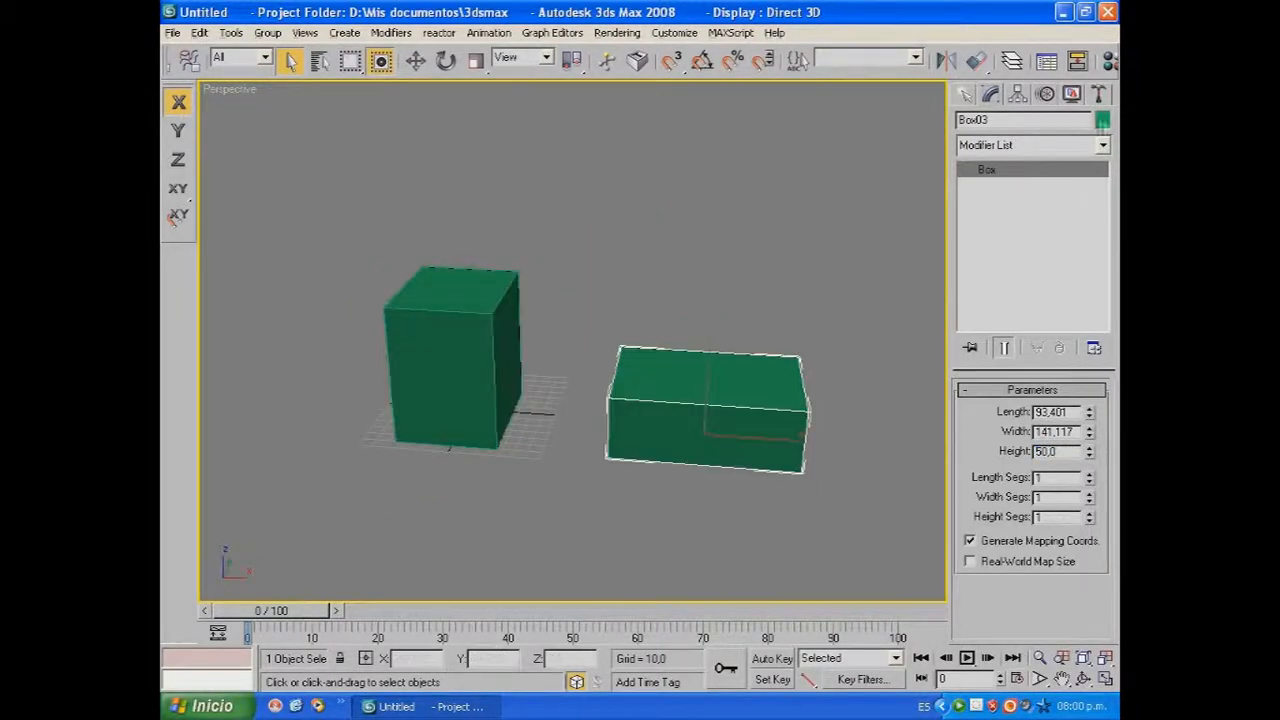
{"action": "left_click", "coordinate": [1100, 121]}
{"action": "left_click", "coordinate": [785, 327]}
{"action": "left_click", "coordinate": [743, 458]}
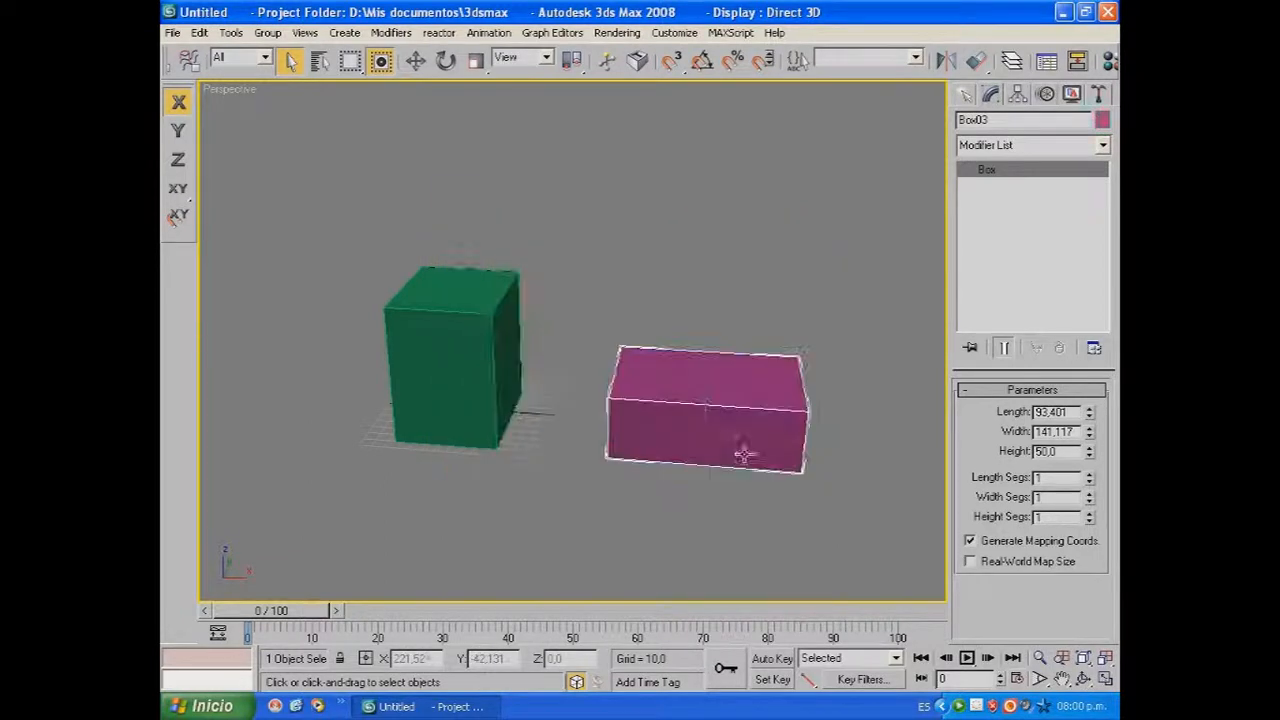
{"action": "middle_click_drag", "start_coordinate": [491, 457], "coordinate": [530, 453]}
{"action": "key", "text": "Delete"}
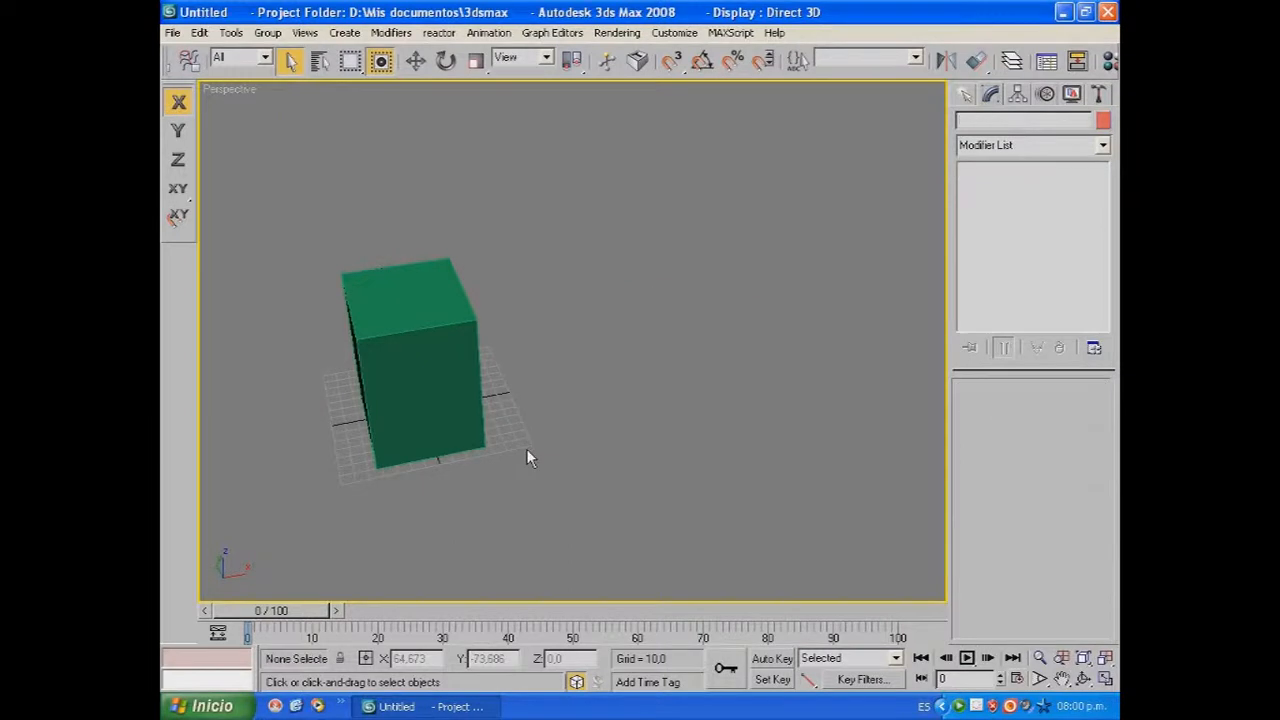
Clone the remaining box along X to about 107.1 as one Instance named Box03.
{"action": "left_click", "coordinate": [451, 374]}
{"action": "key", "text": "w"}
{"action": "left_click_drag", "start_coordinate": [484, 406], "coordinate": [627, 412], "text": "shift"}
{"action": "left_click", "coordinate": [542, 317]}
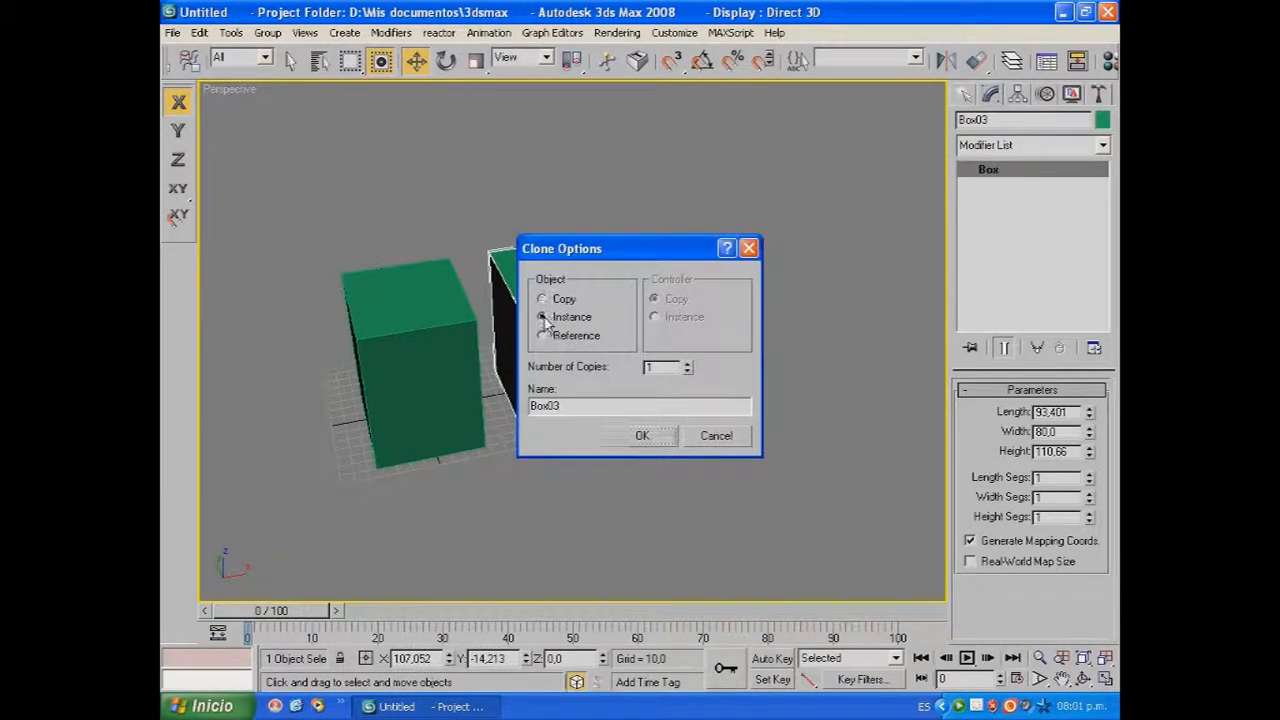
{"action": "left_click", "coordinate": [611, 437]}
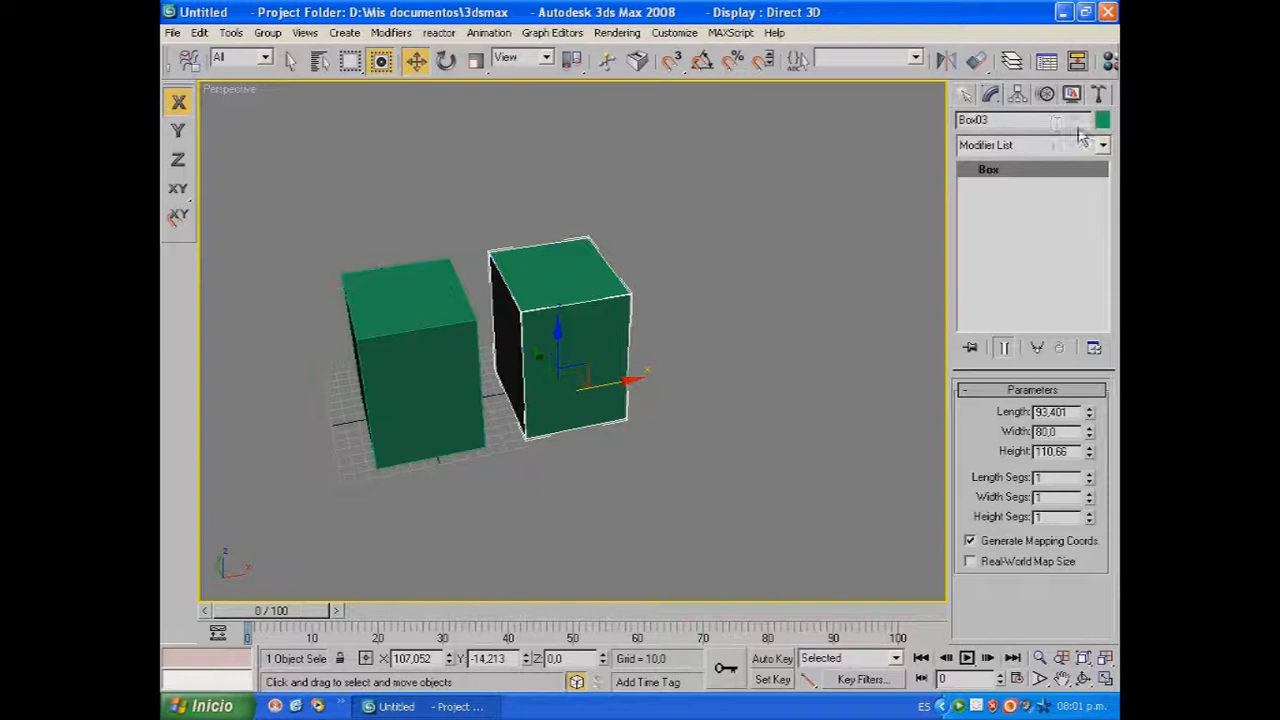
Change the instanced box's object color to dark magenta.
{"action": "left_click", "coordinate": [1103, 121]}
{"action": "left_click", "coordinate": [787, 352]}
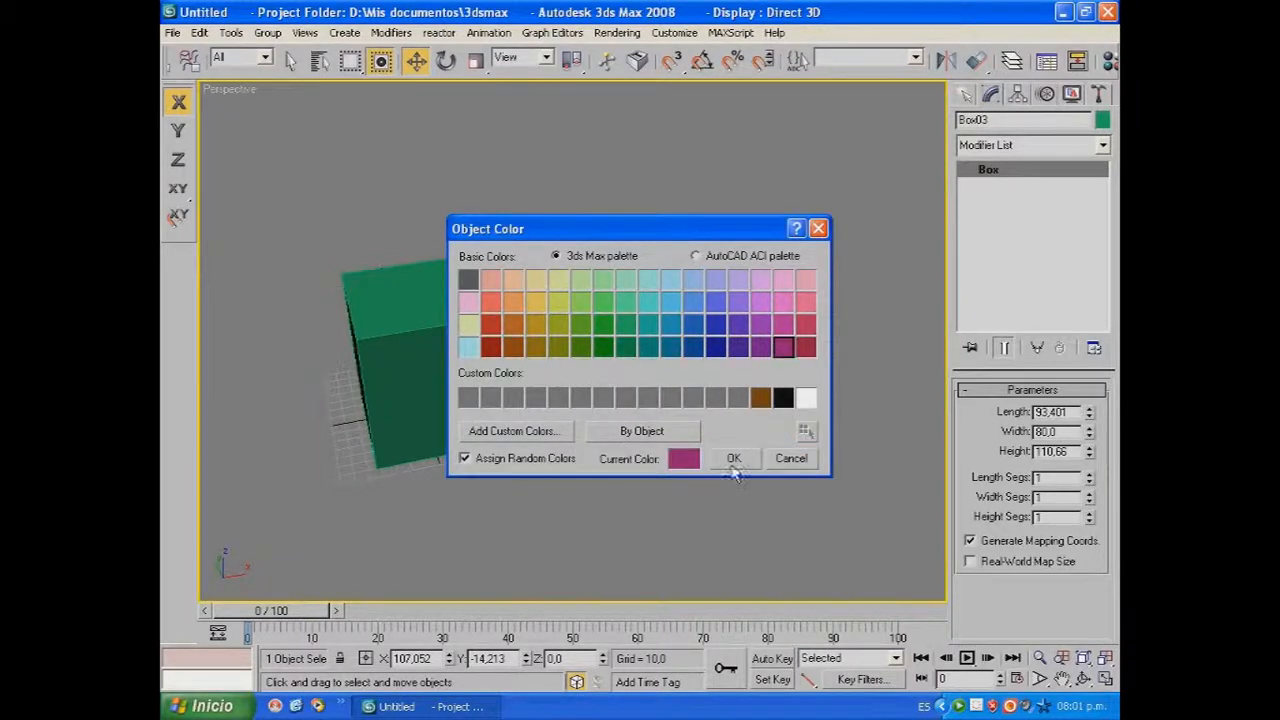
{"action": "left_click", "coordinate": [731, 460]}
{"action": "left_click", "coordinate": [748, 282]}
{"action": "left_click", "coordinate": [606, 291]}
{"action": "left_click", "coordinate": [639, 278]}
{"action": "left_click", "coordinate": [595, 288]}
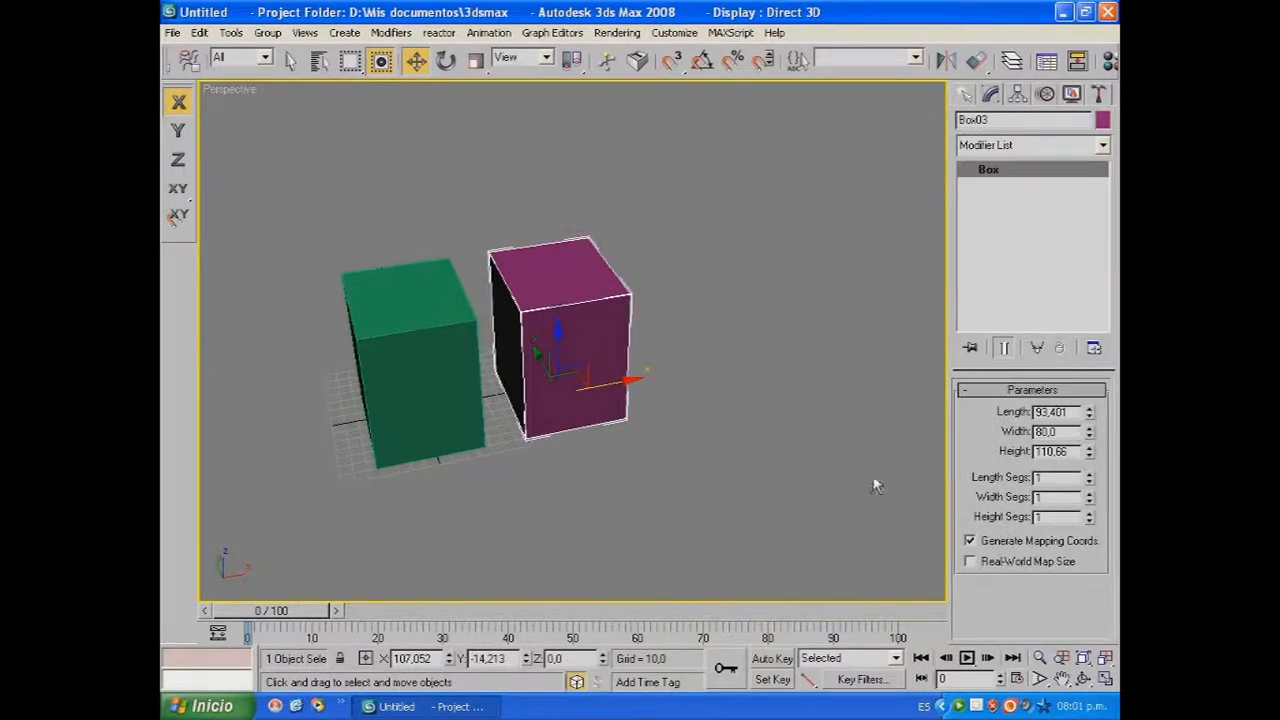
Set the magenta instance's width to 89.6 and move it along X to about 141.4.
{"action": "left_click_drag", "start_coordinate": [1090, 445], "coordinate": [1050, 424]}
{"action": "left_click", "coordinate": [634, 453]}
{"action": "left_click", "coordinate": [604, 395]}
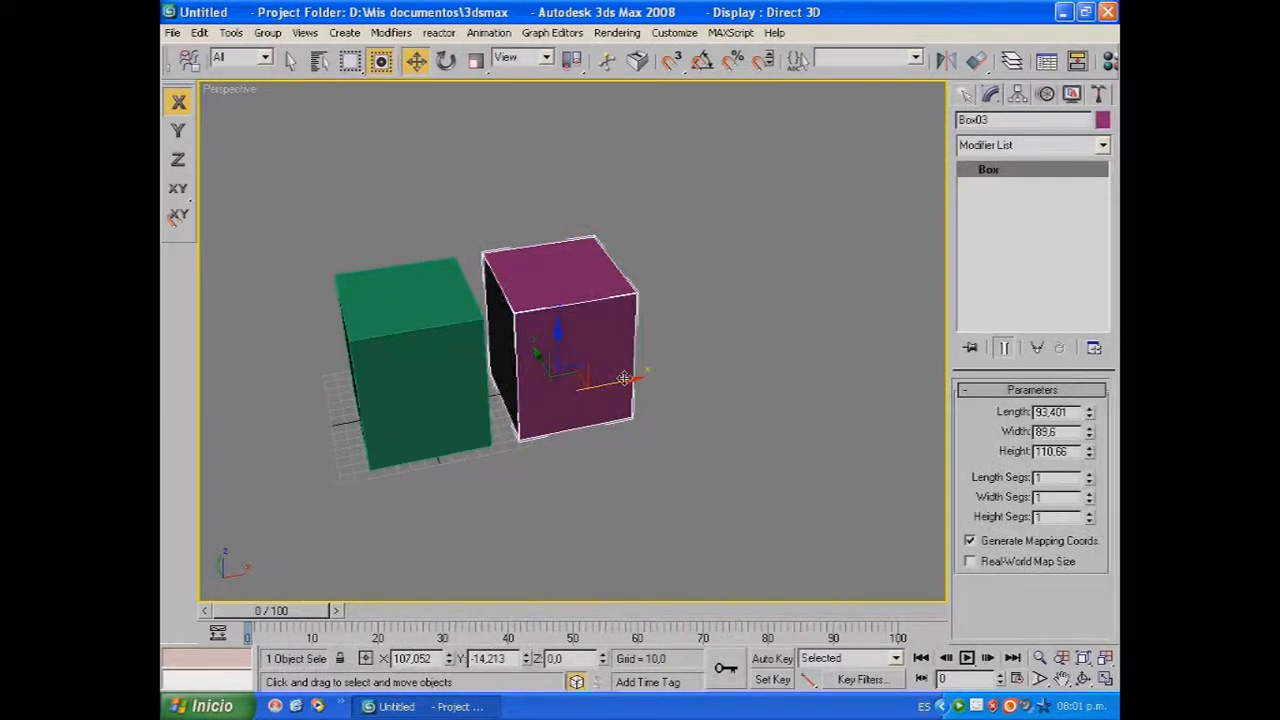
{"action": "left_click_drag", "start_coordinate": [623, 378], "coordinate": [668, 374]}
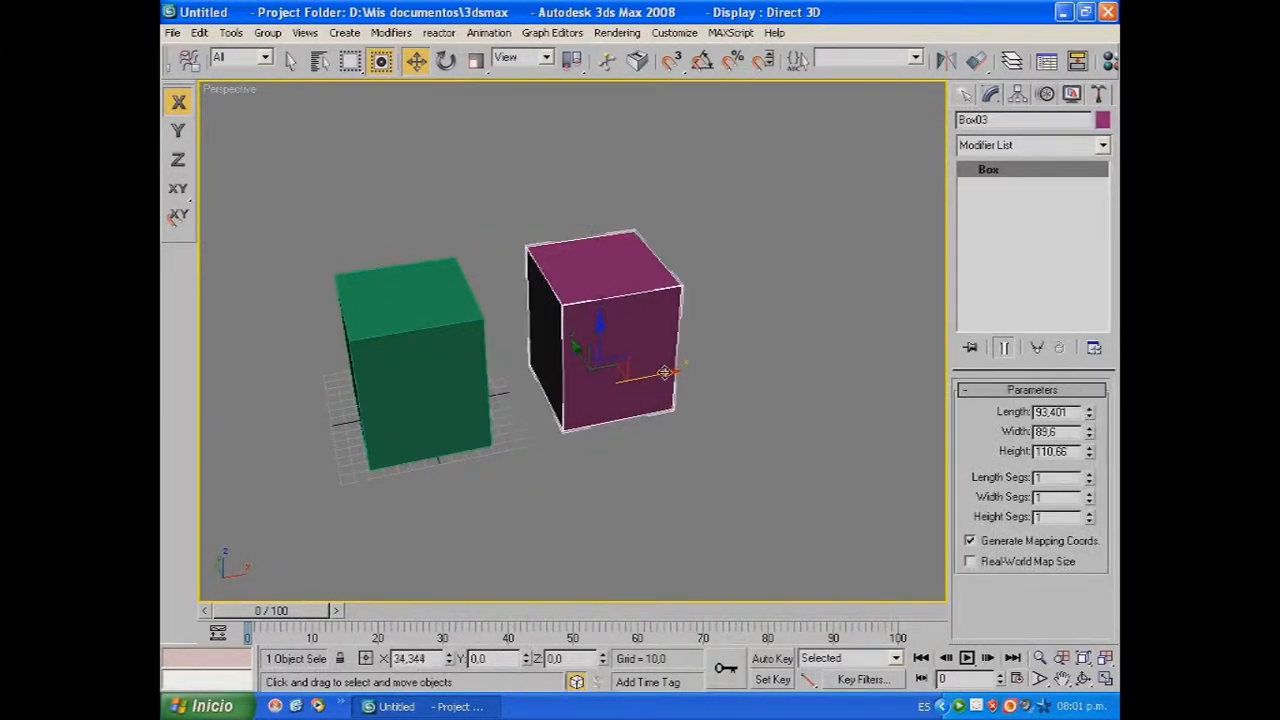
{"action": "left_click", "coordinate": [708, 463]}
Set the original green box's height to about 107.3, and delete the magenta instance.
{"action": "left_click", "coordinate": [542, 347]}
{"action": "left_click", "coordinate": [450, 335]}
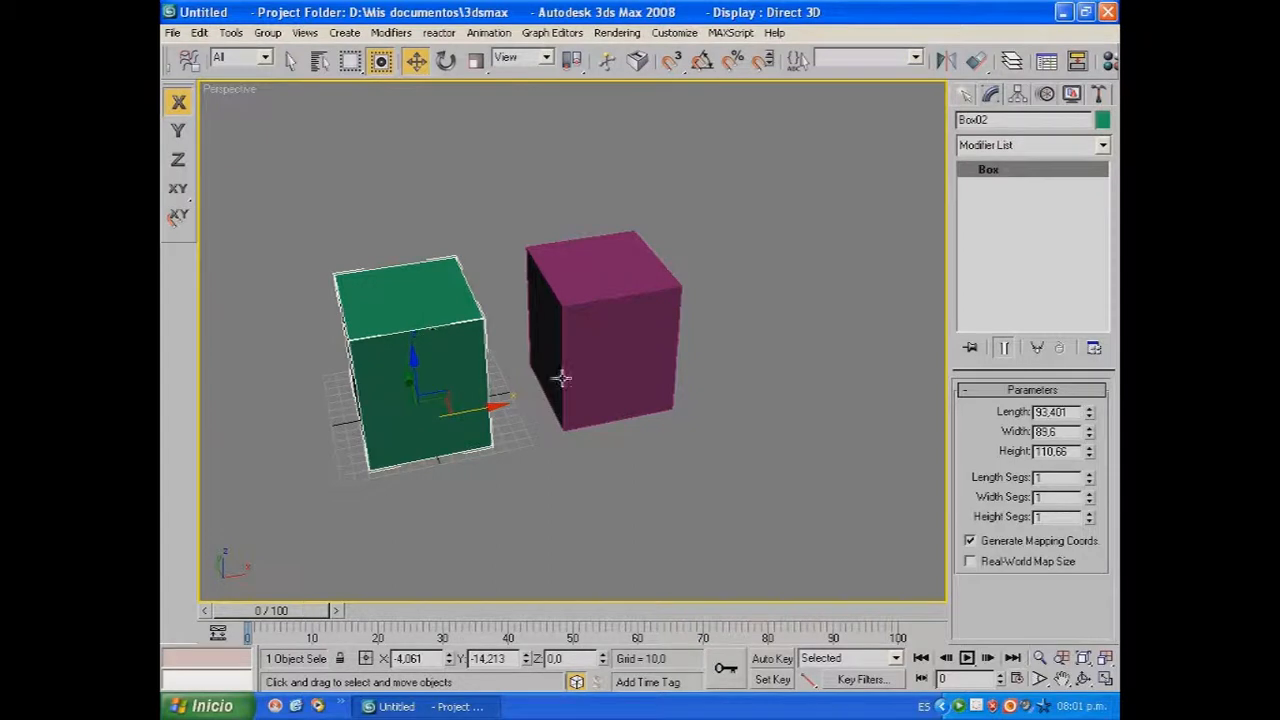
{"action": "left_click_drag", "start_coordinate": [1090, 455], "coordinate": [1012, 458]}
{"action": "left_click", "coordinate": [610, 340]}
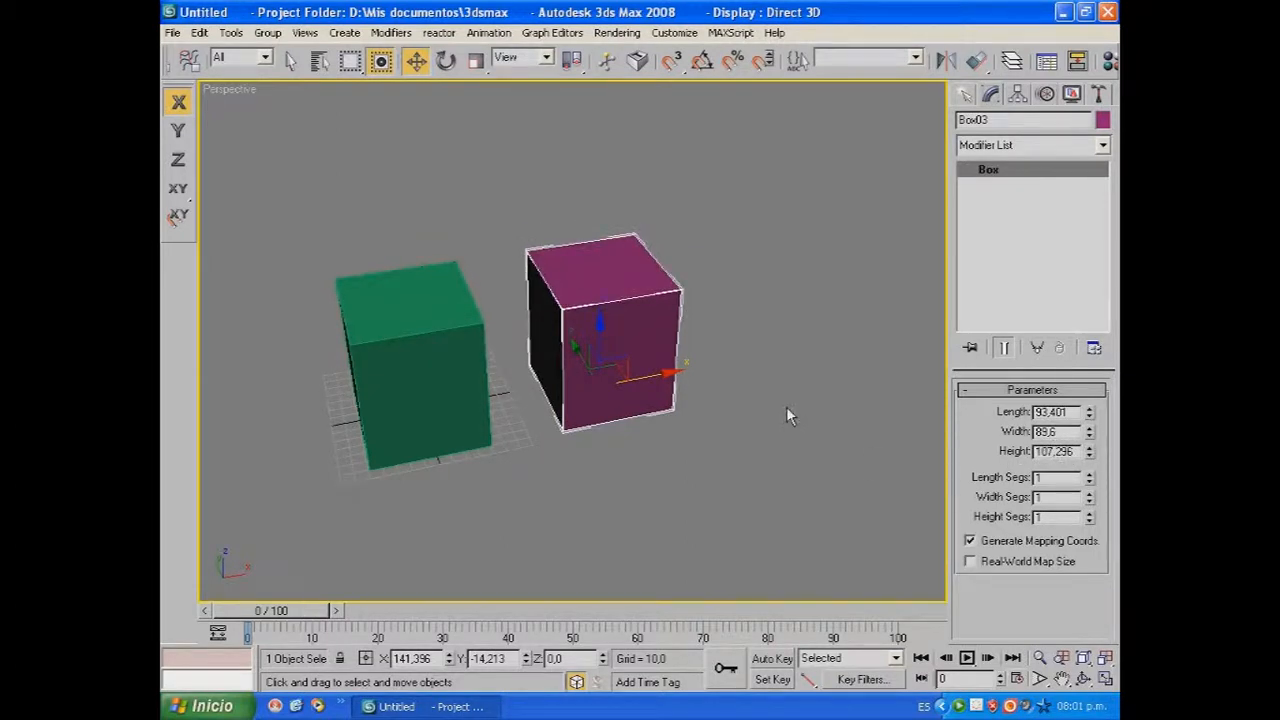
{"action": "key", "text": "Delete"}
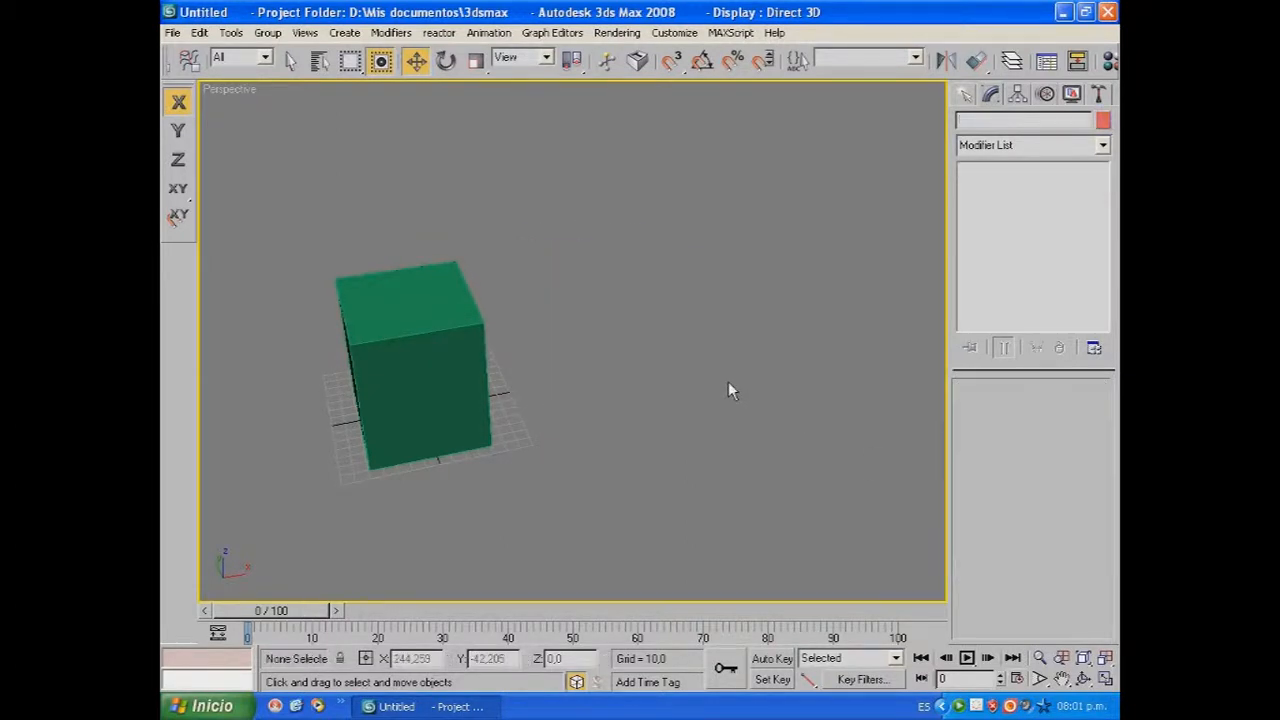
Clone the remaining box along X as three References named from Box03, the first at about 175.1.
{"action": "left_click", "coordinate": [484, 375]}
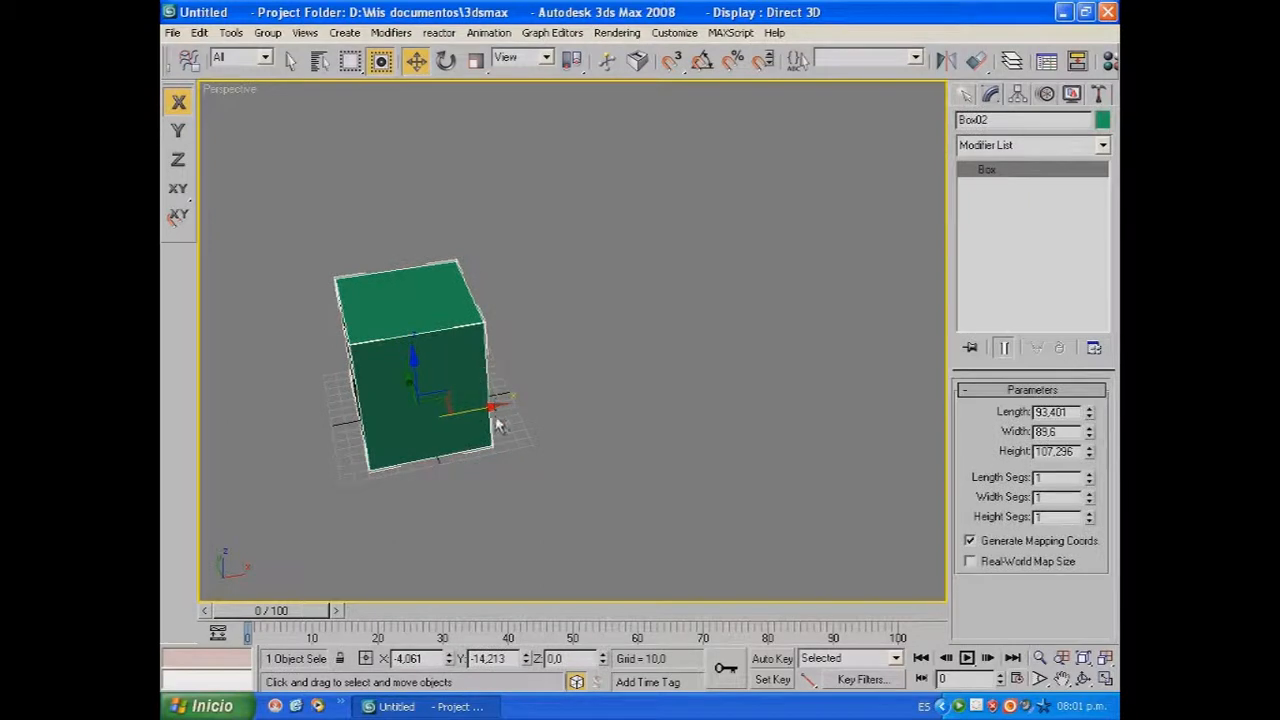
{"action": "left_click_drag", "start_coordinate": [483, 410], "coordinate": [643, 478], "text": "shift"}
{"action": "left_click", "coordinate": [542, 336]}
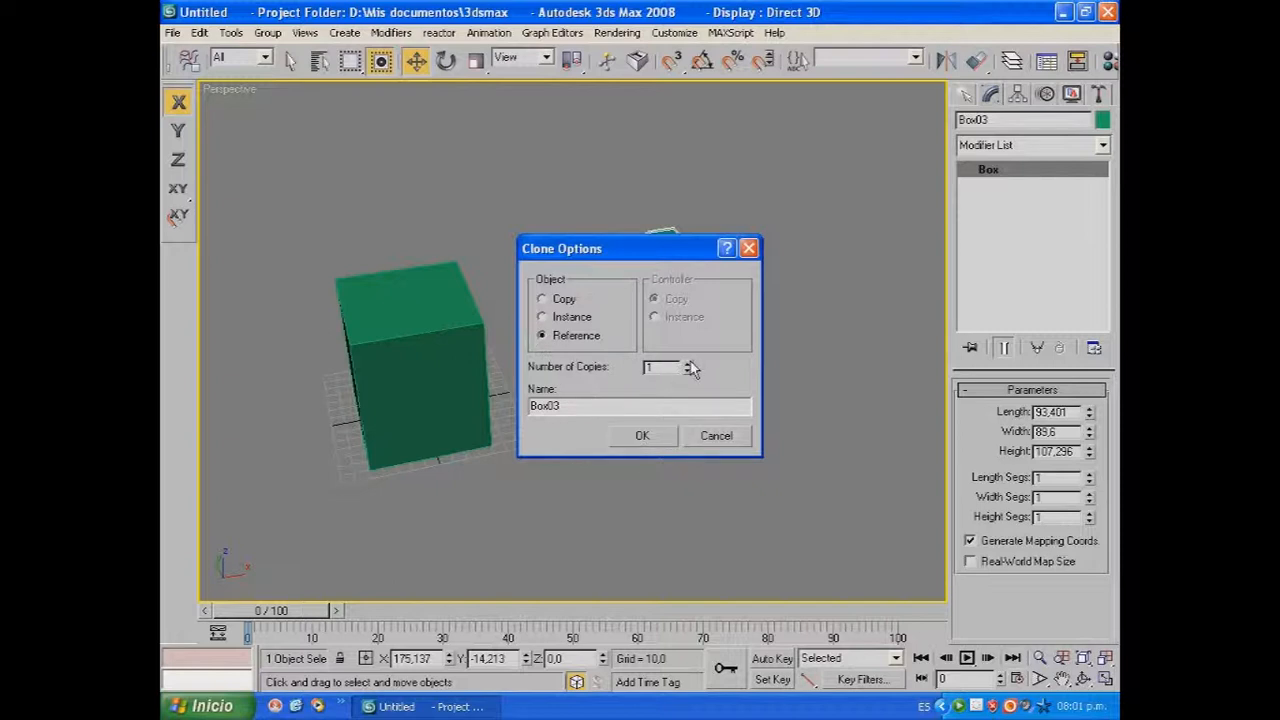
{"action": "left_click_drag", "start_coordinate": [660, 248], "coordinate": [604, 355]}
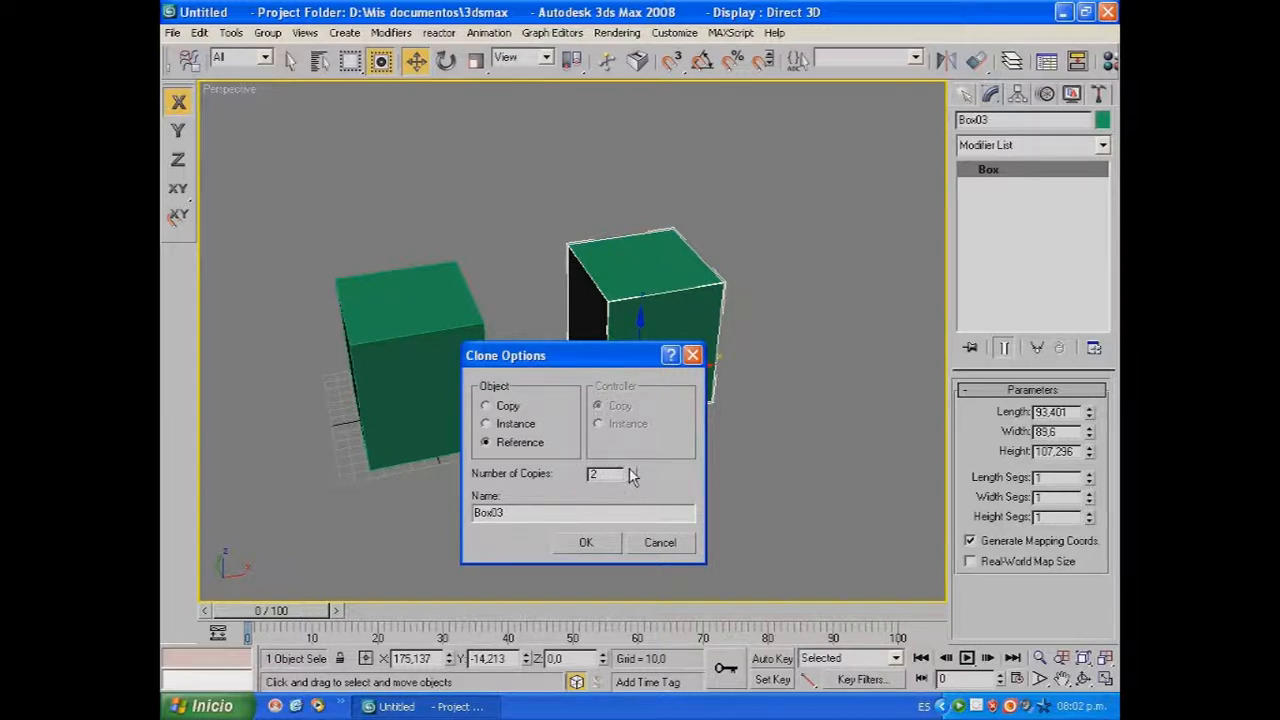
{"action": "left_click", "coordinate": [586, 543]}
{"action": "scroll", "coordinate": [571, 495], "scroll_direction": "down", "scroll_amount": 3}
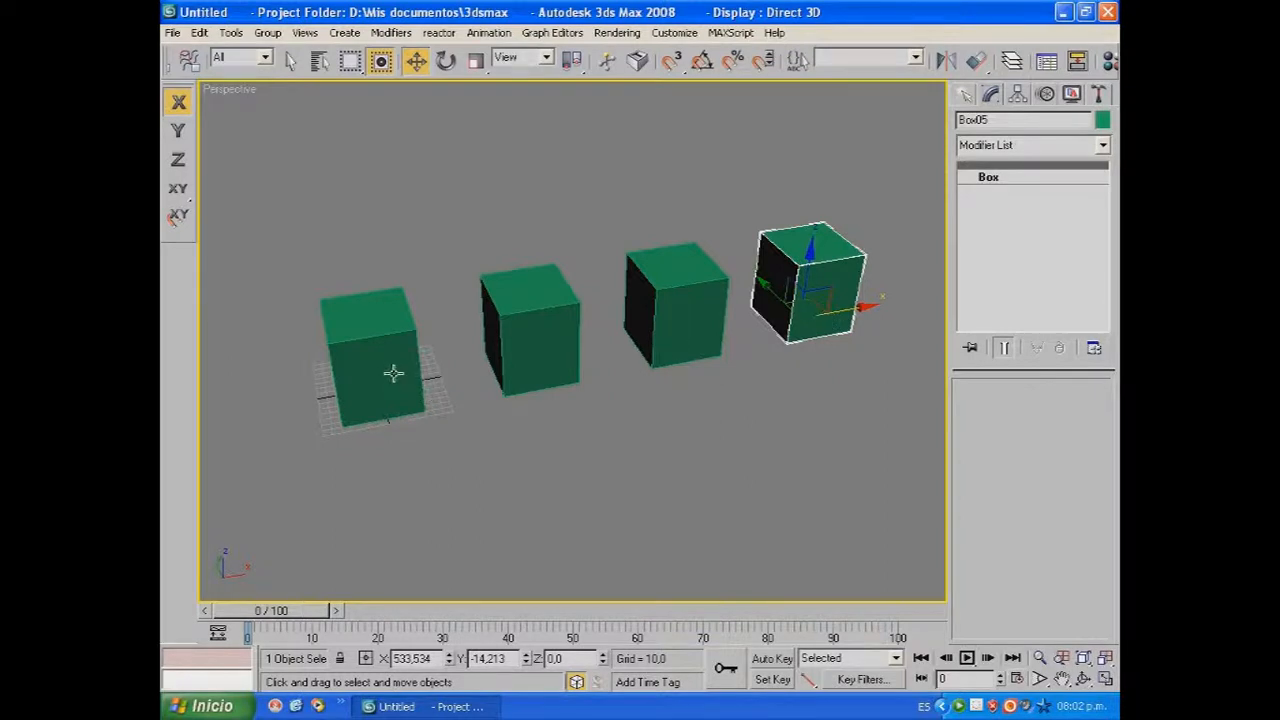
{"action": "middle_click_drag", "start_coordinate": [759, 406], "coordinate": [732, 436]}
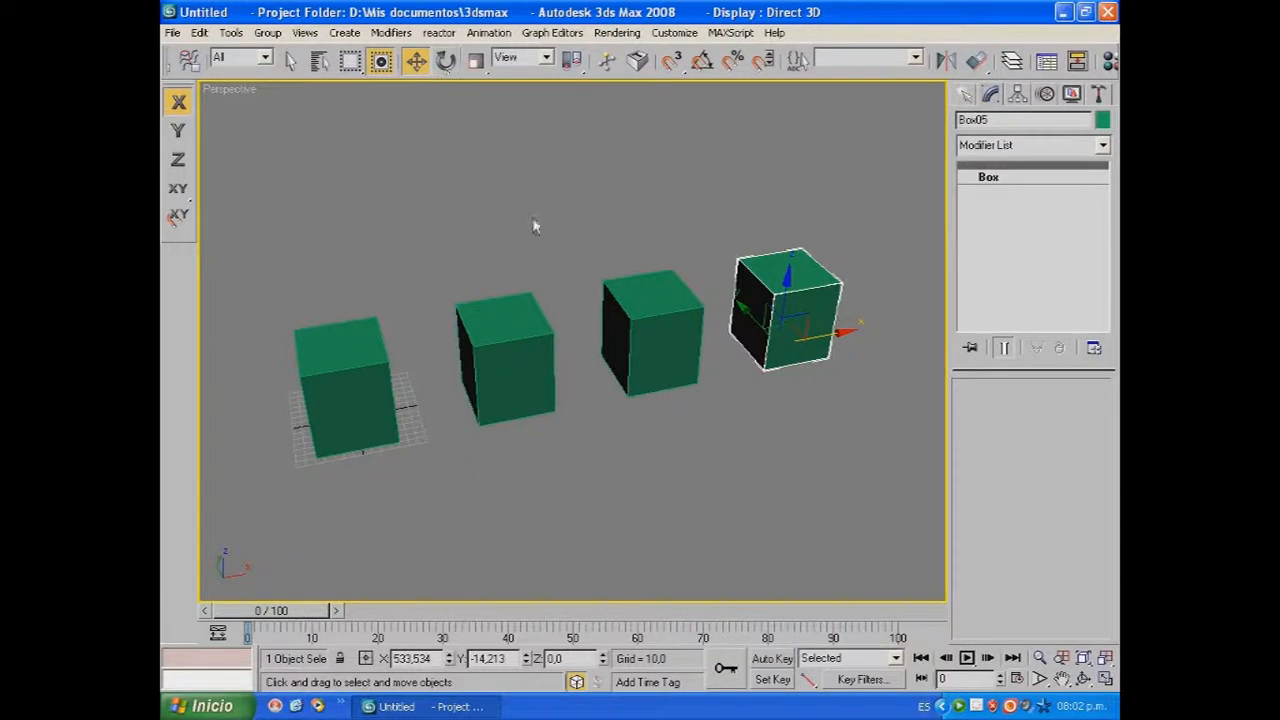
{"action": "right_click", "coordinate": [316, 370]}
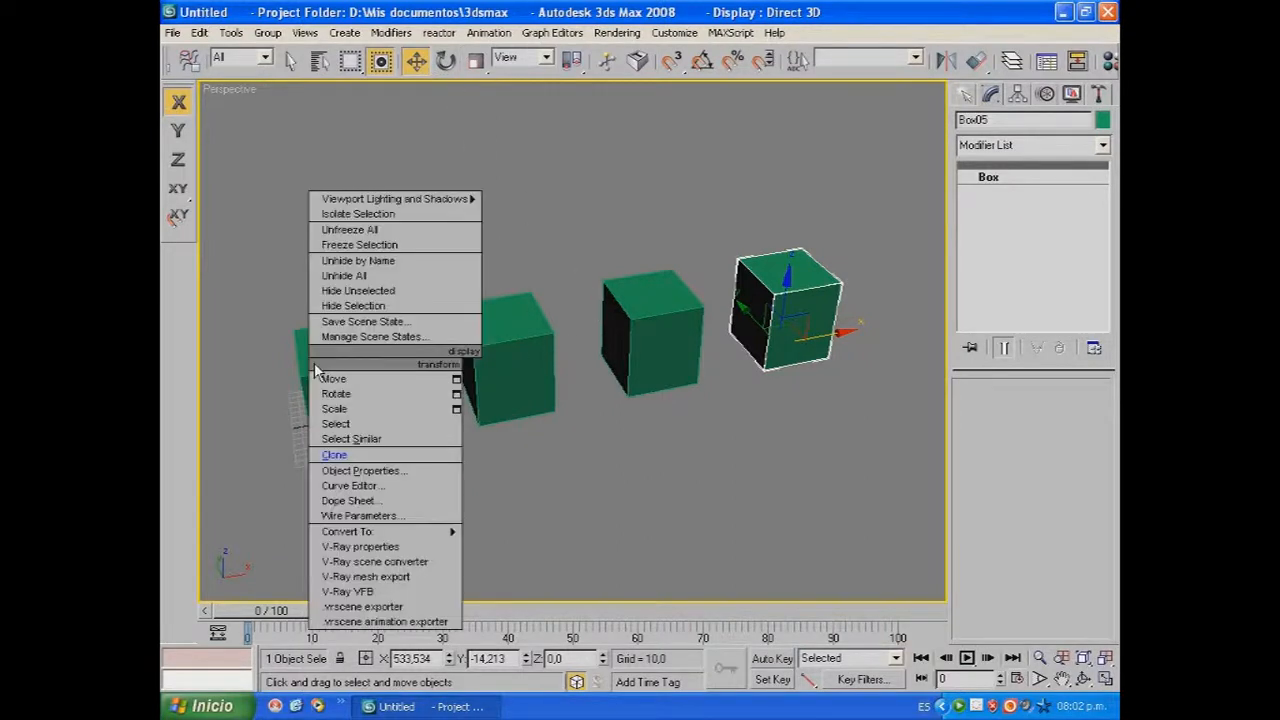
{"action": "left_click", "coordinate": [318, 368]}
{"action": "left_click", "coordinate": [323, 349]}
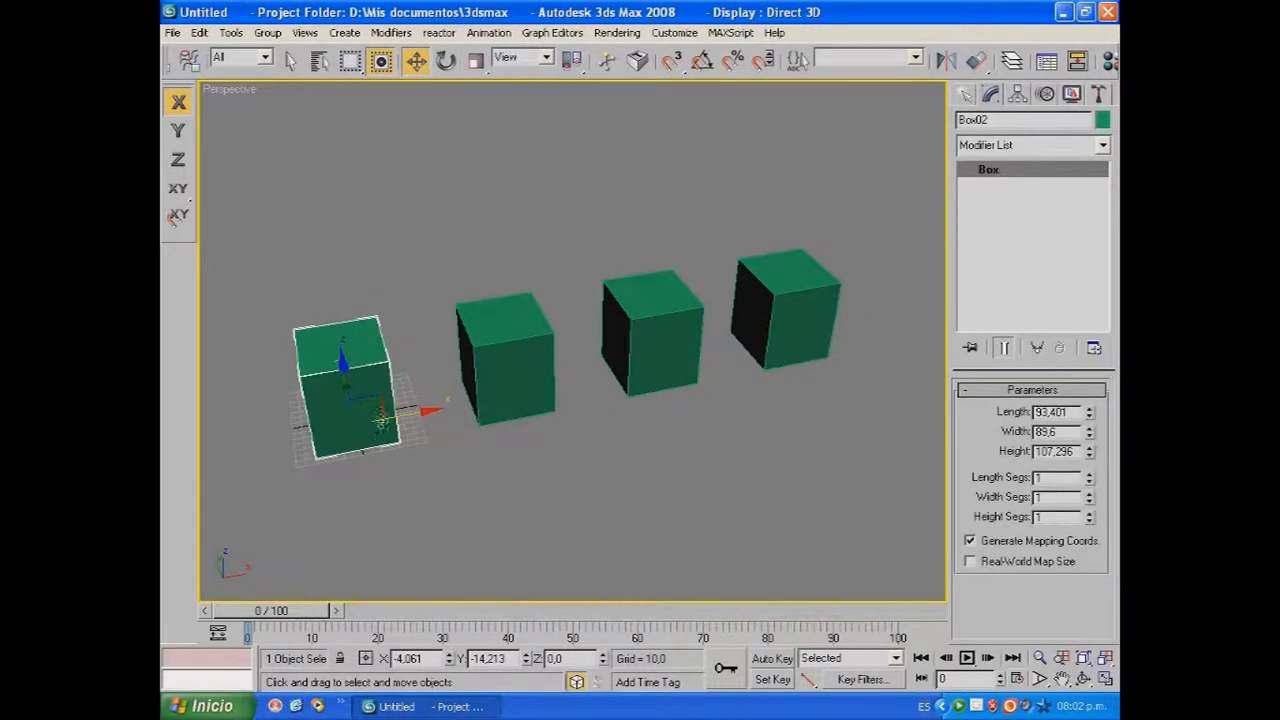
{"action": "right_click", "coordinate": [375, 399]}
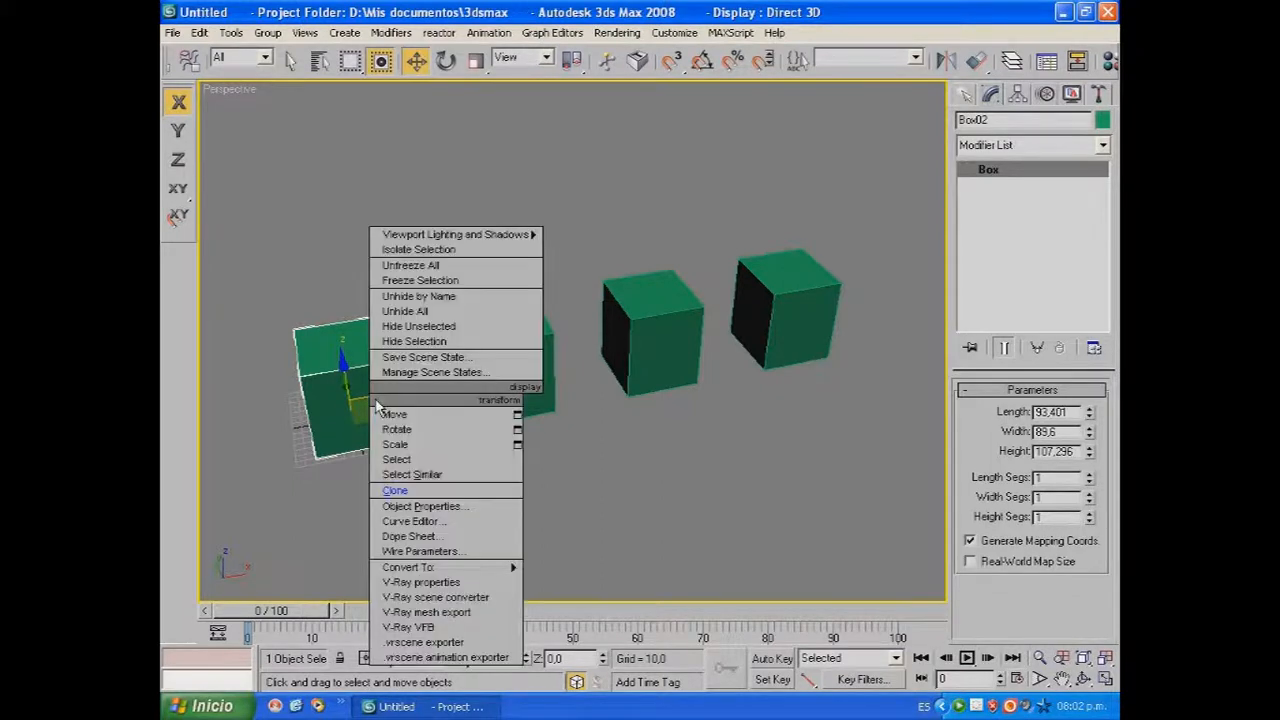
{"action": "left_click", "coordinate": [390, 495]}
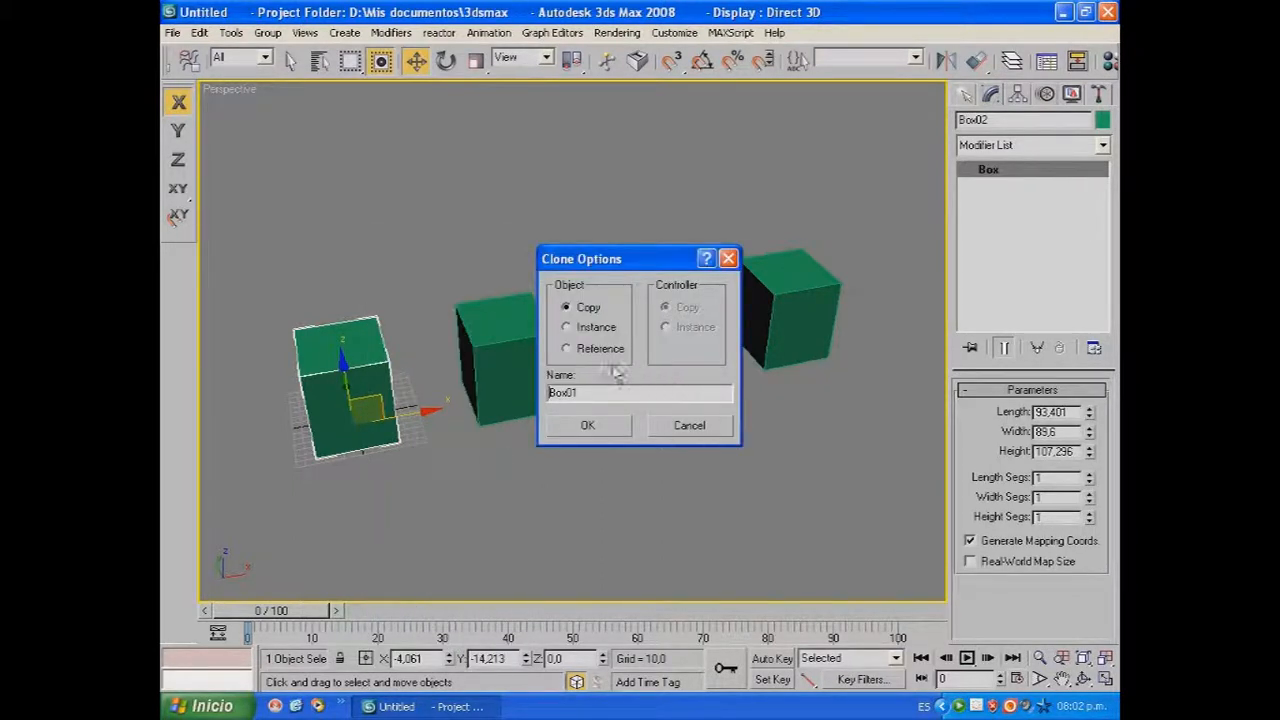
{"action": "left_click", "coordinate": [678, 426]}
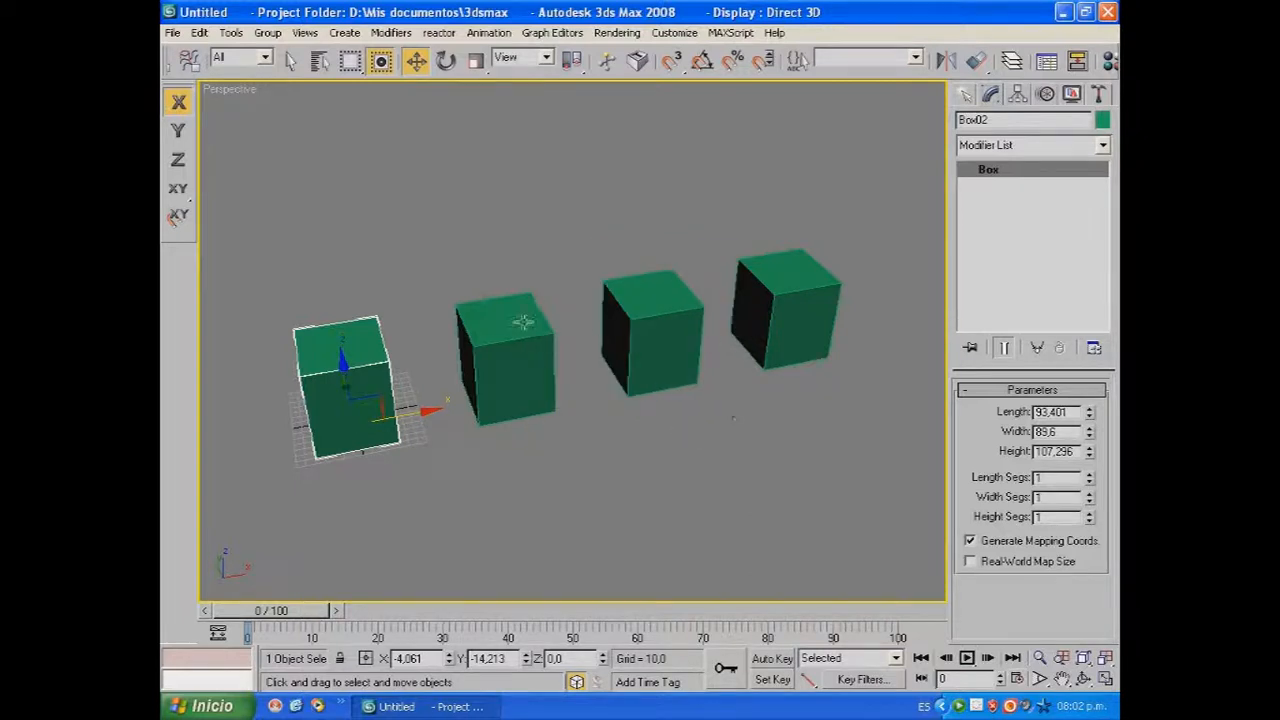
Delete the three clones and clone the original box along X as three References, the first at about 132.5.
{"action": "left_click_drag", "start_coordinate": [605, 517], "coordinate": [445, 529]}
{"action": "key", "text": "Delete"}
{"action": "left_click", "coordinate": [400, 410]}
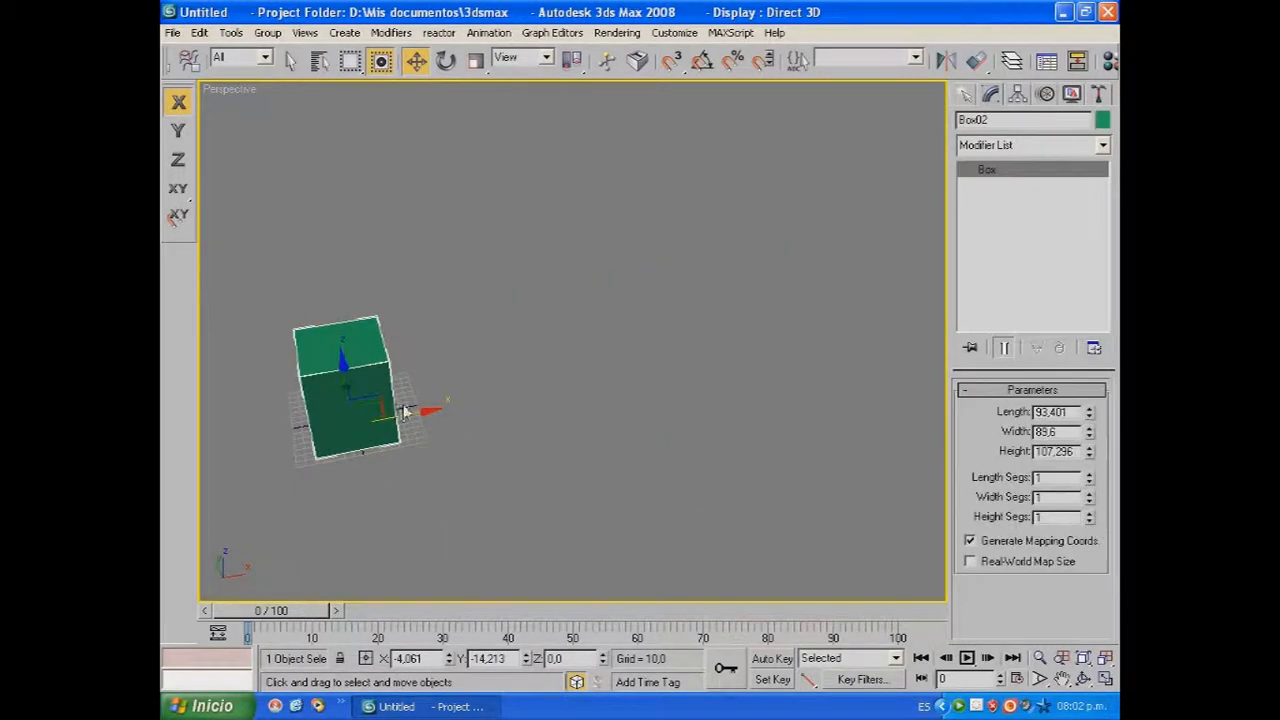
{"action": "left_click_drag", "start_coordinate": [415, 415], "coordinate": [529, 408], "text": "shift"}
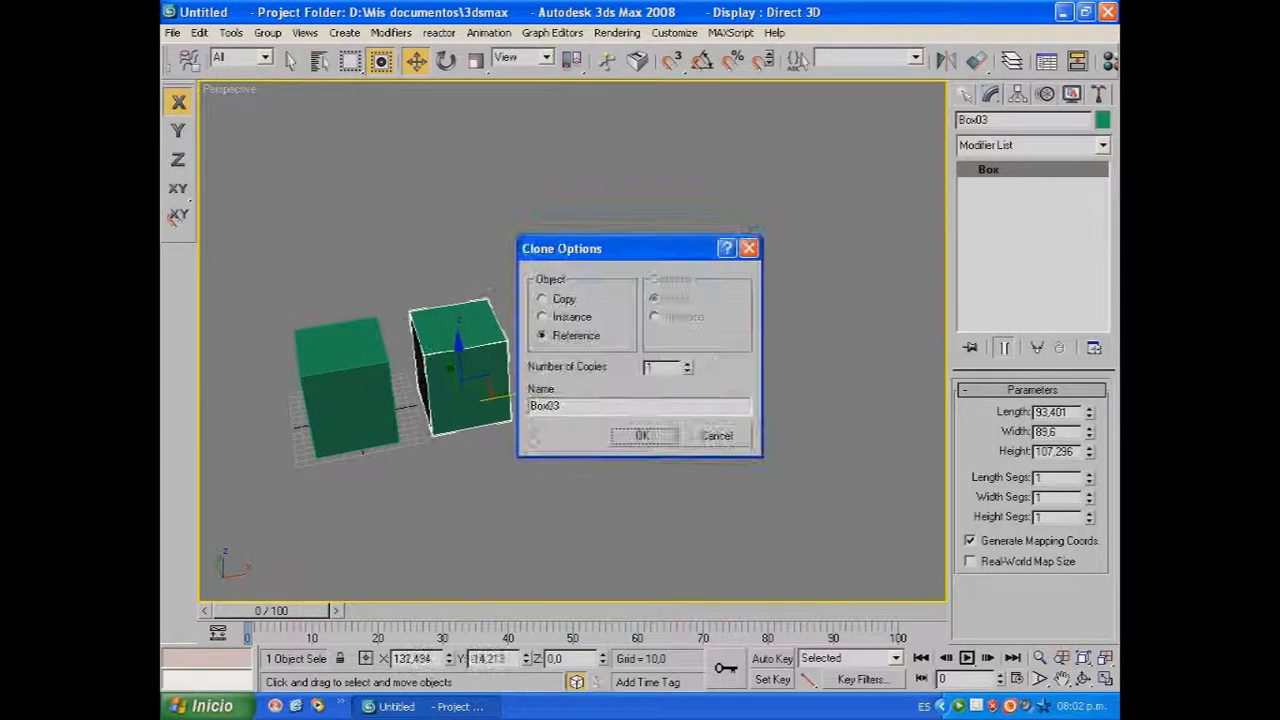
{"action": "left_click", "coordinate": [687, 364]}
{"action": "left_click", "coordinate": [687, 364]}
{"action": "left_click", "coordinate": [642, 436]}
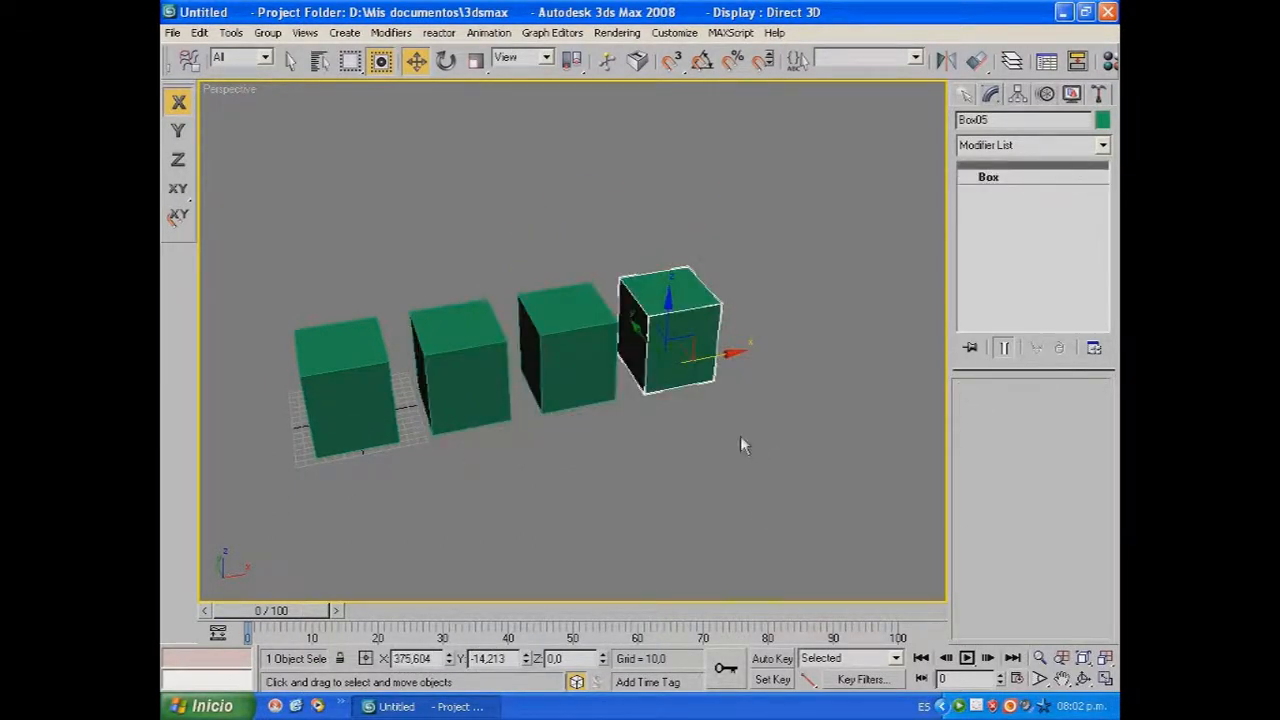
Delete the three clones and re-clone the original box along X as three References, the first at about 119.3.
{"action": "left_click_drag", "start_coordinate": [765, 227], "coordinate": [406, 485]}
{"action": "key", "text": "Delete"}
{"action": "left_click", "coordinate": [346, 430]}
{"action": "left_click_drag", "start_coordinate": [434, 412], "coordinate": [528, 411], "text": "shift"}
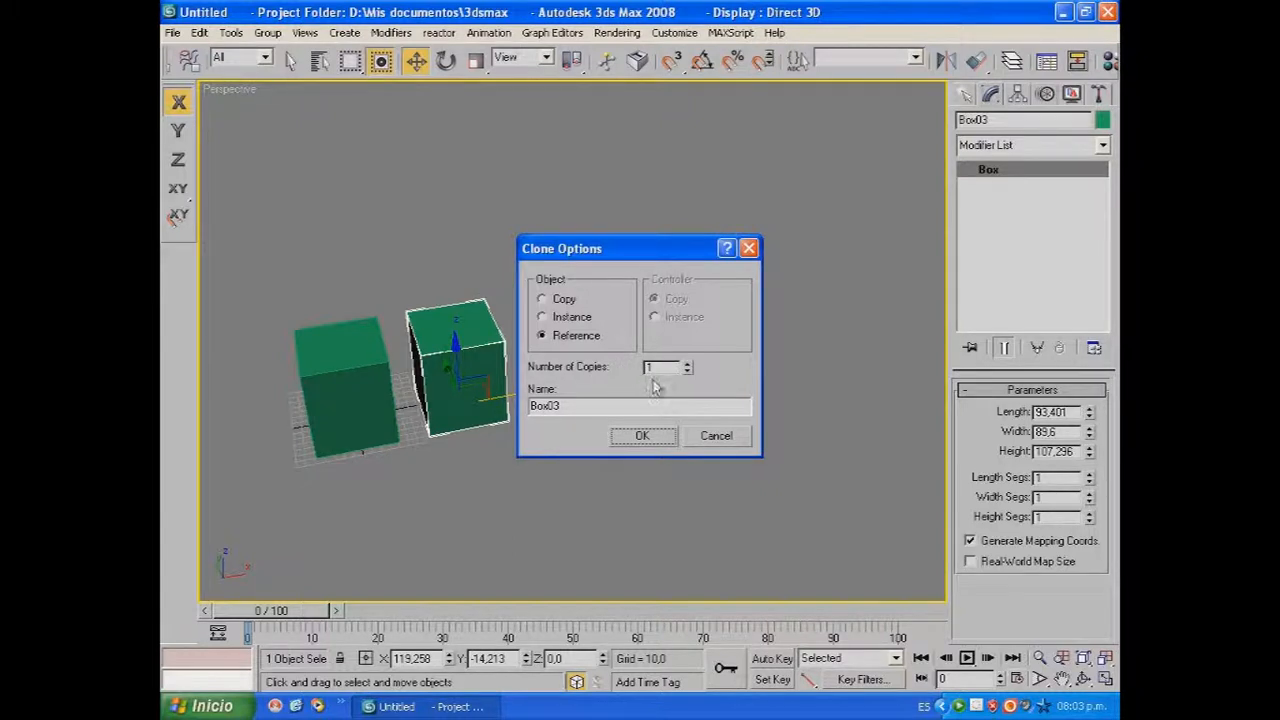
{"action": "left_click", "coordinate": [687, 365]}
{"action": "left_click", "coordinate": [687, 365]}
{"action": "left_click", "coordinate": [642, 436]}
Select each reference clone in turn with the Select tool to examine whether it has editable parameters.
{"action": "left_click", "coordinate": [526, 446]}
{"action": "left_click", "coordinate": [486, 391]}
{"action": "left_click", "coordinate": [580, 349]}
{"action": "left_click", "coordinate": [695, 317]}
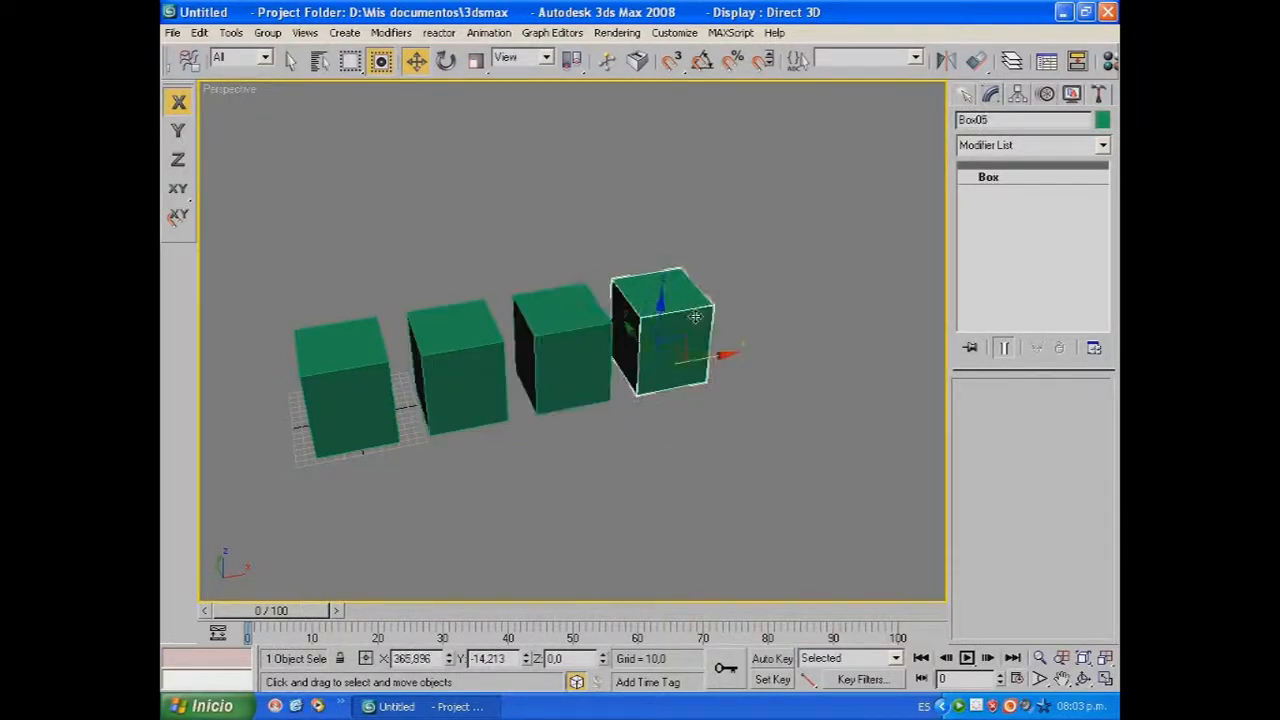
{"action": "left_click", "coordinate": [291, 60]}
{"action": "left_click", "coordinate": [545, 325]}
{"action": "left_click", "coordinate": [480, 340]}
{"action": "left_click", "coordinate": [564, 334]}
{"action": "left_click", "coordinate": [665, 325]}
{"action": "left_click", "coordinate": [709, 286]}
{"action": "left_click", "coordinate": [690, 303]}
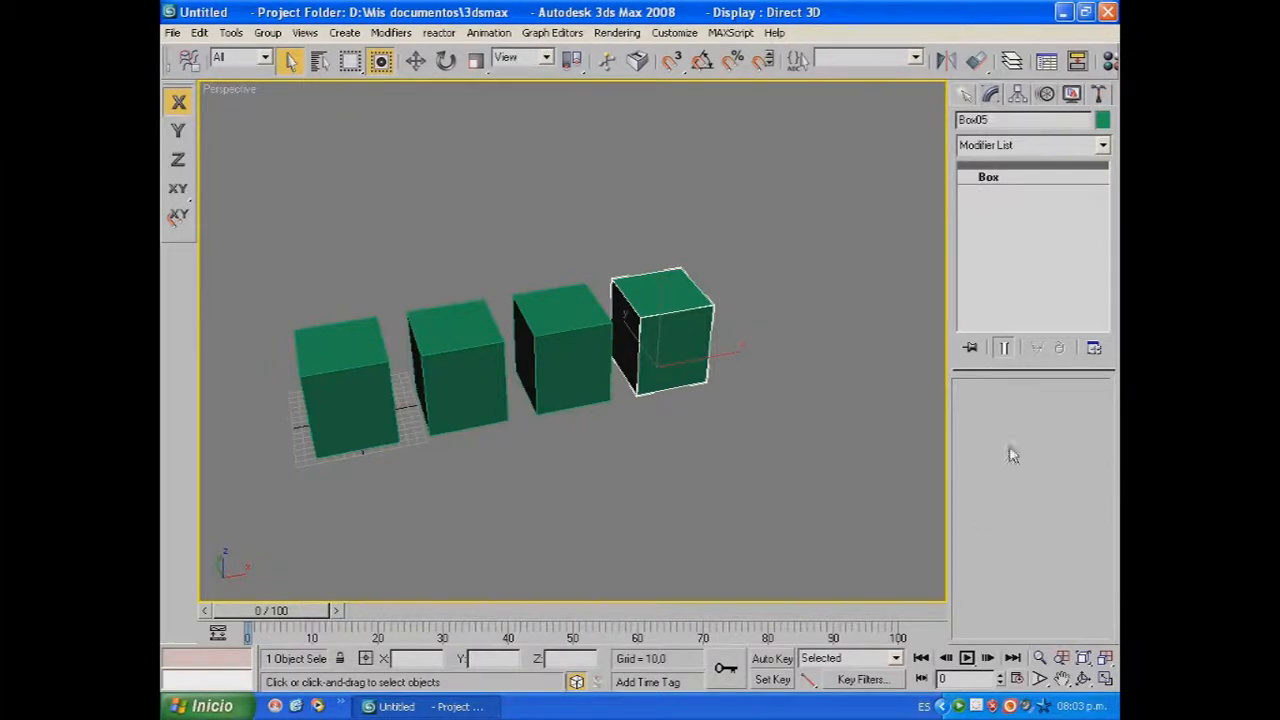
Set the original box's height to about 153.4, and select each reference clone in turn to compare it.
{"action": "left_click", "coordinate": [362, 392]}
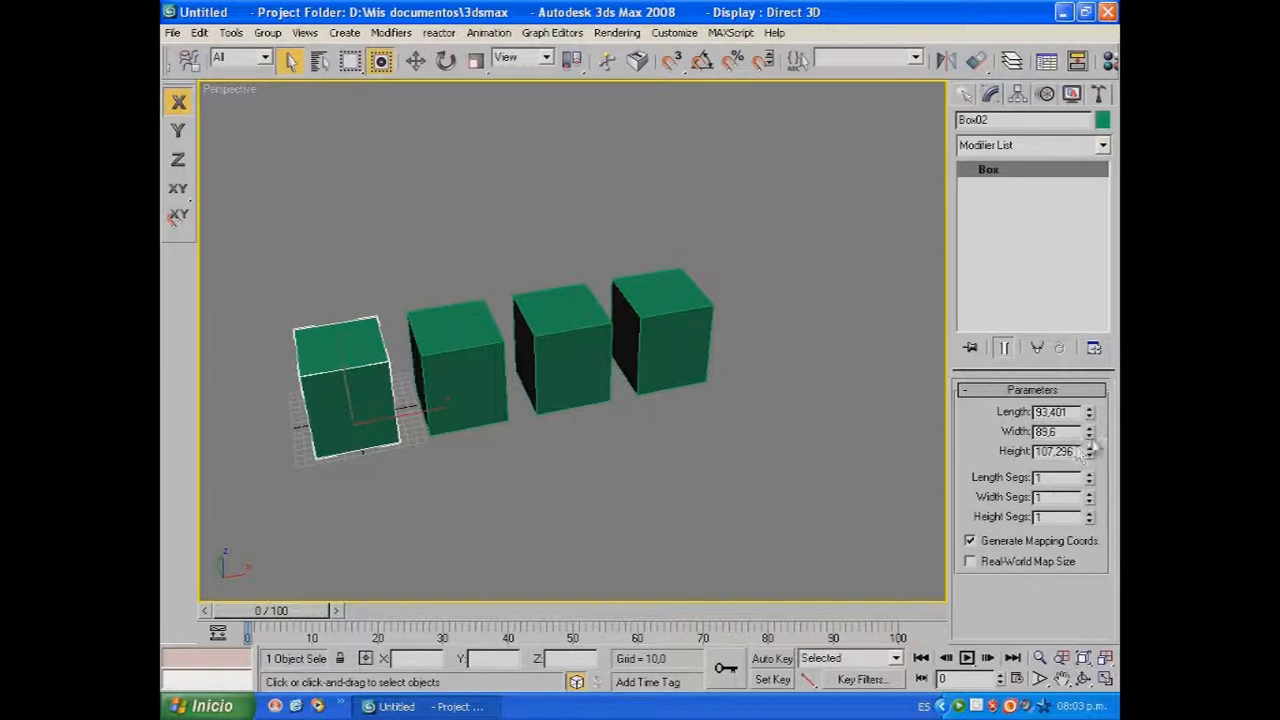
{"action": "left_click_drag", "start_coordinate": [1089, 451], "coordinate": [1080, 411]}
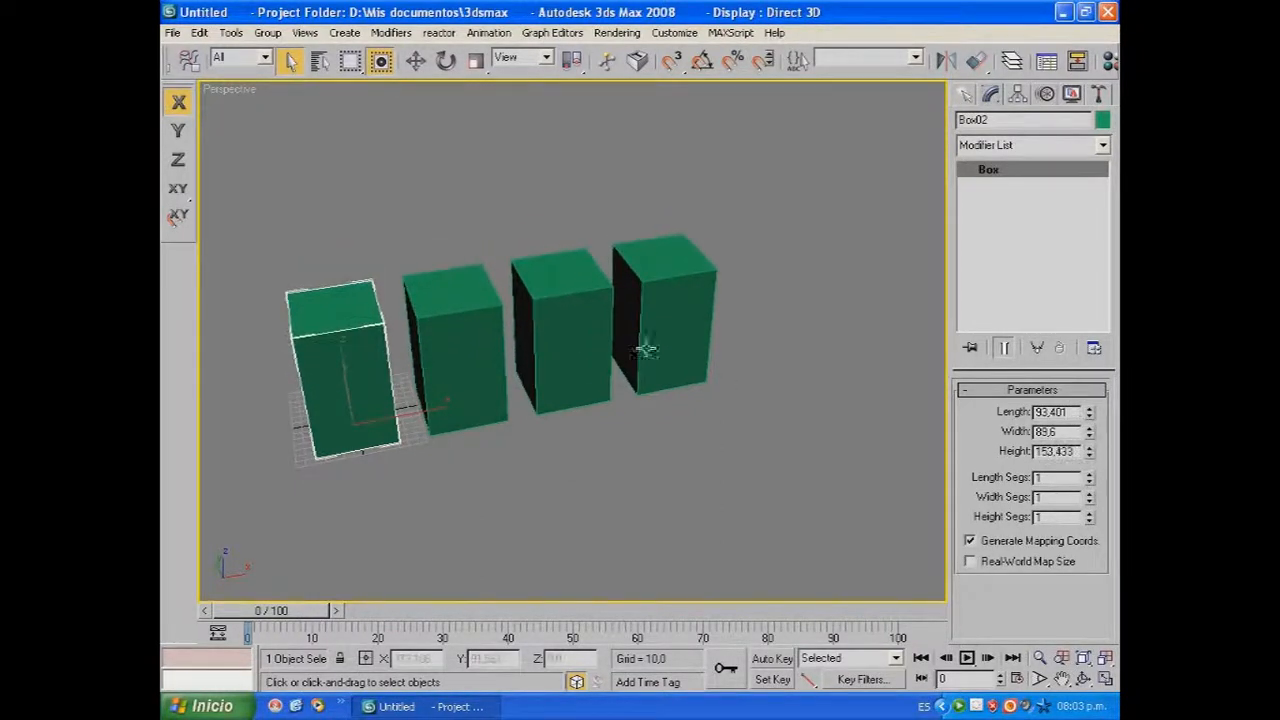
{"action": "left_click", "coordinate": [598, 316]}
{"action": "left_click", "coordinate": [483, 317]}
{"action": "left_click", "coordinate": [585, 329]}
{"action": "left_click", "coordinate": [660, 310]}
{"action": "left_click", "coordinate": [545, 310]}
Change the object color of the reference clone nearest the original box to dark red.
{"action": "left_click", "coordinate": [464, 315]}
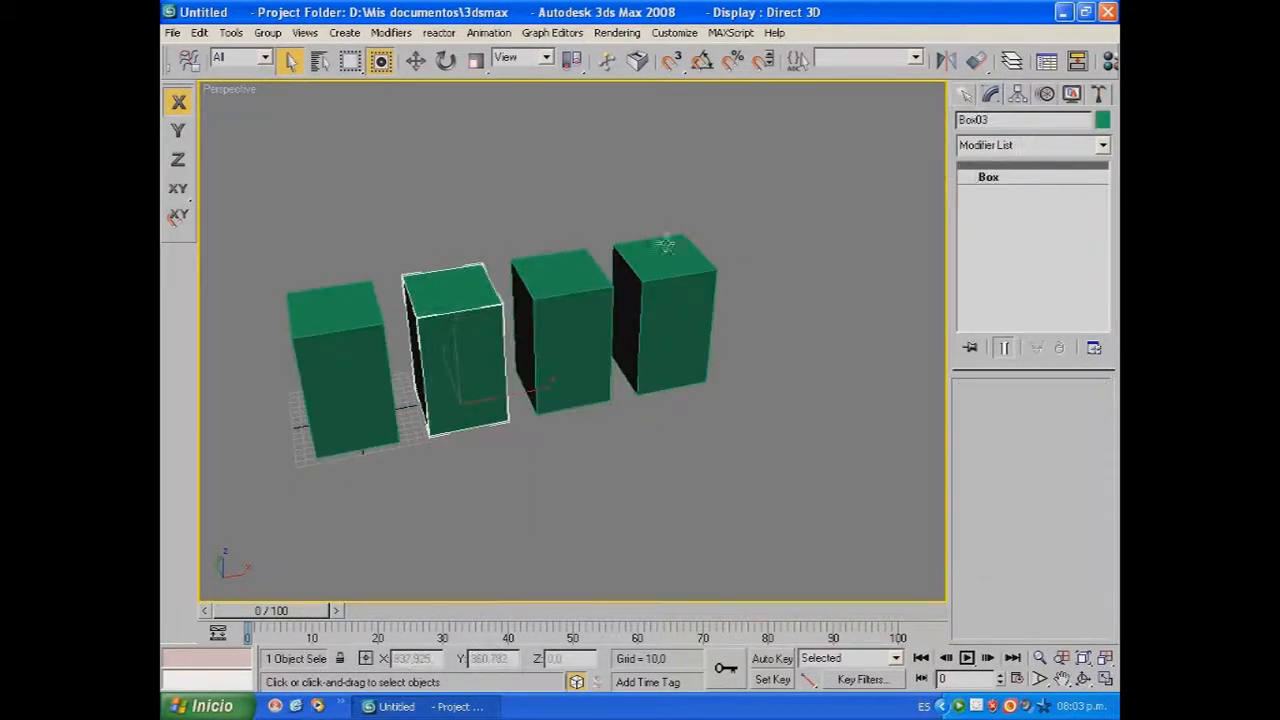
{"action": "left_click", "coordinate": [1102, 120]}
{"action": "left_click", "coordinate": [805, 345]}
{"action": "left_click", "coordinate": [733, 458]}
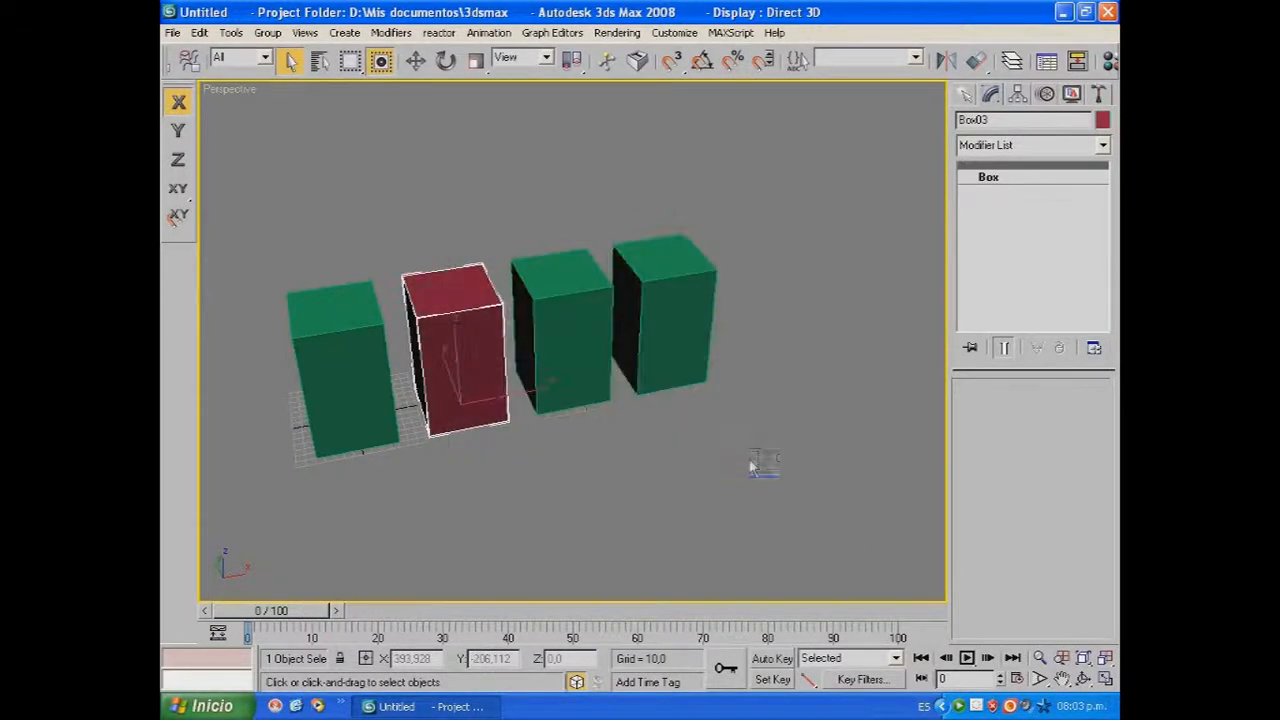
{"action": "left_click", "coordinate": [578, 290]}
{"action": "left_click", "coordinate": [680, 282]}
{"action": "left_click", "coordinate": [1102, 120]}
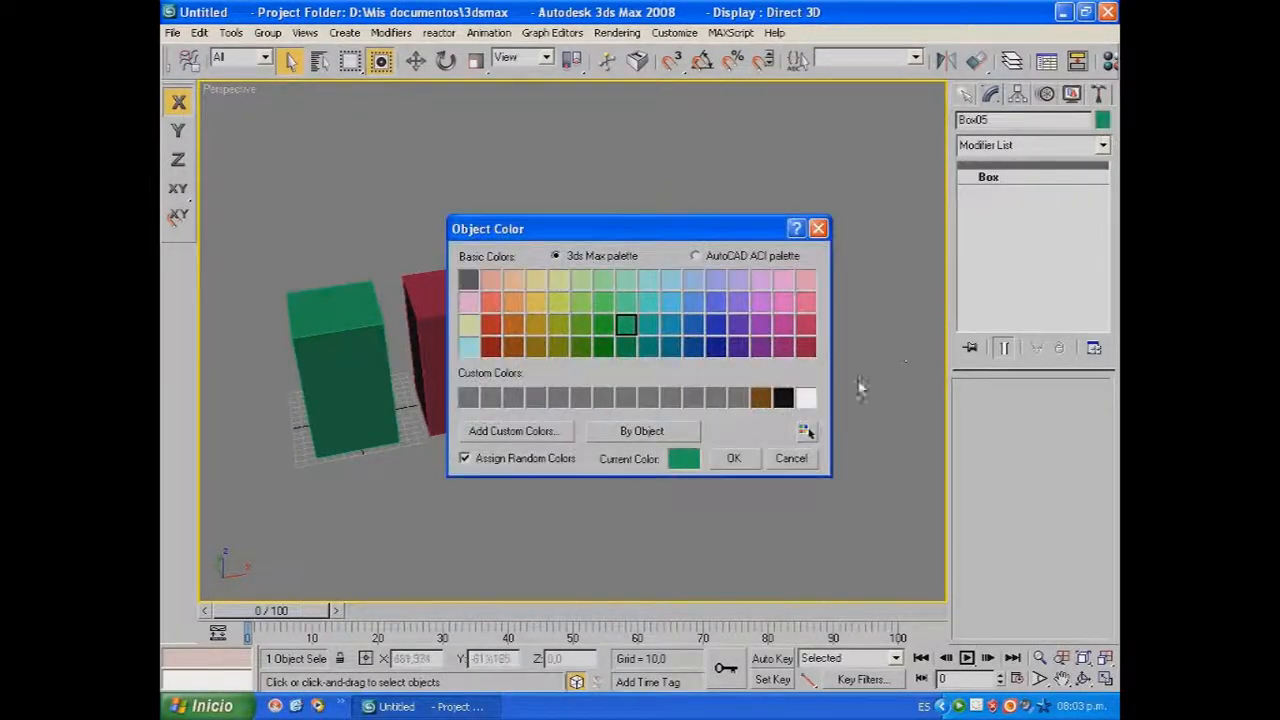
{"action": "left_click", "coordinate": [748, 462]}
{"action": "left_click", "coordinate": [797, 474]}
Change the middle reference clone's object color to pink-magenta.
{"action": "left_click", "coordinate": [567, 345]}
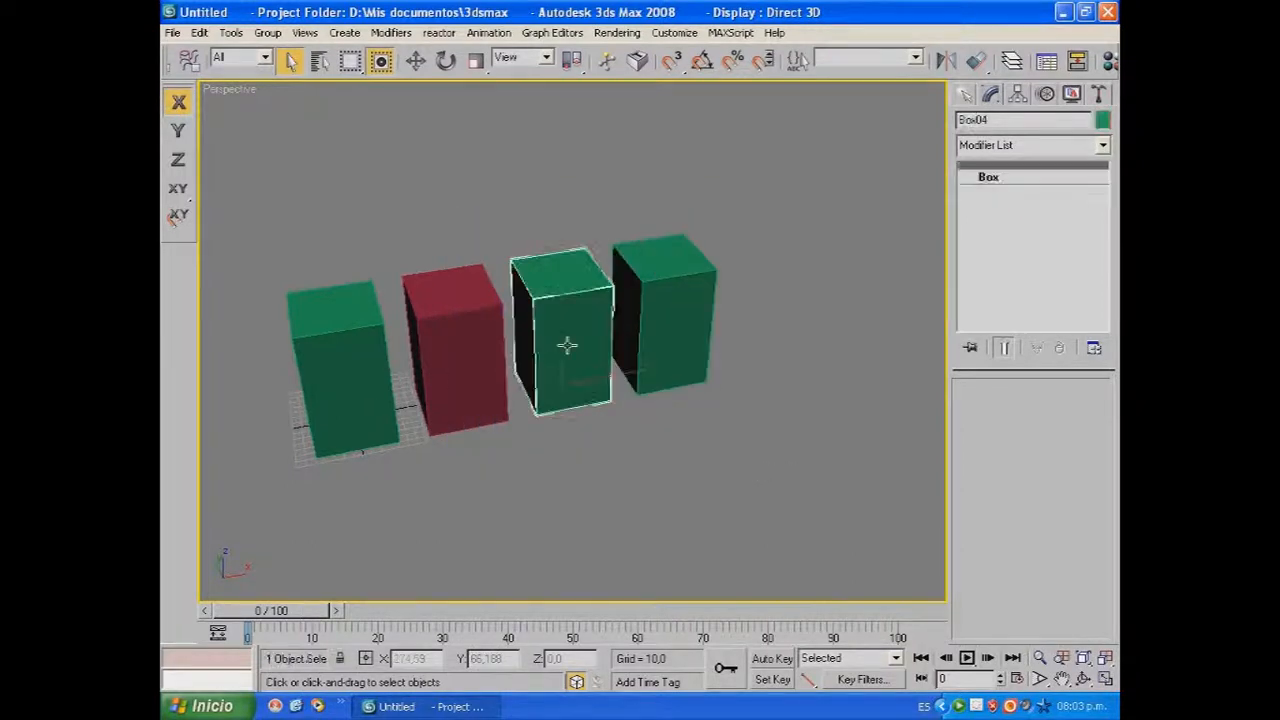
{"action": "left_click", "coordinate": [1102, 120]}
{"action": "left_click", "coordinate": [784, 328]}
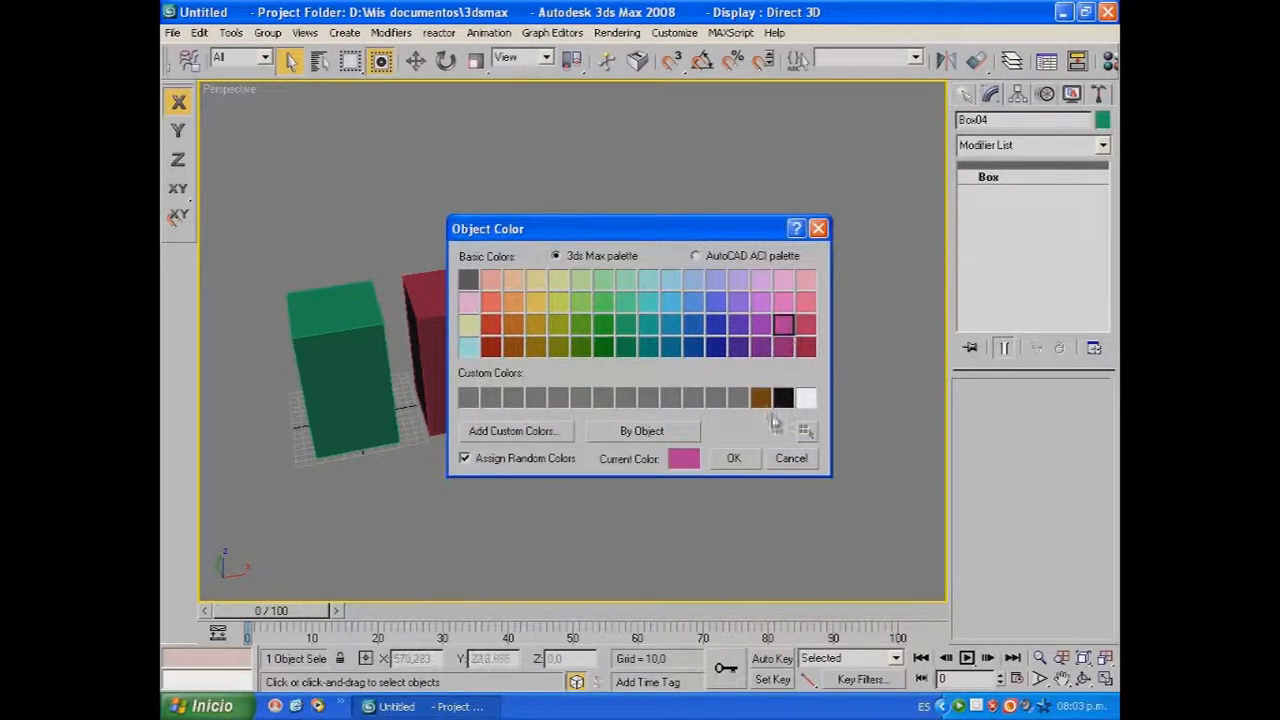
{"action": "left_click", "coordinate": [746, 462]}
{"action": "left_click", "coordinate": [819, 406]}
Select the original green box and set its height to about 142.7.
{"action": "left_click", "coordinate": [709, 340]}
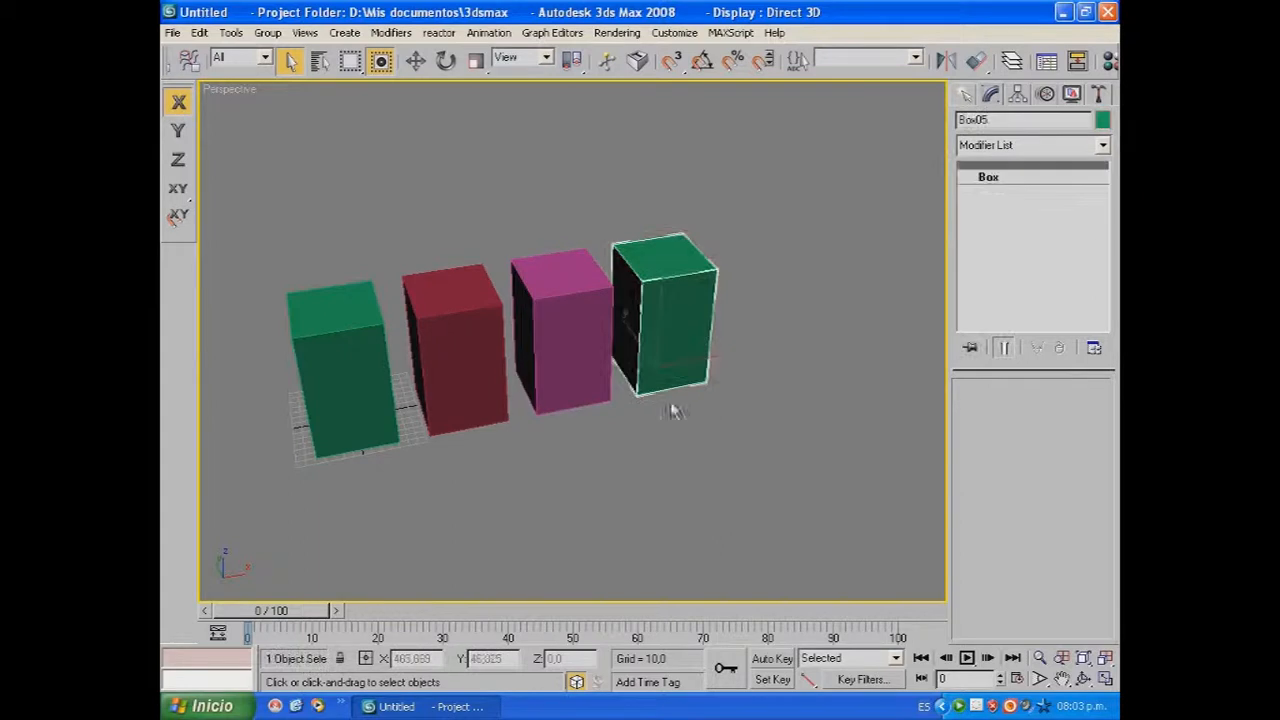
{"action": "left_click", "coordinate": [700, 236]}
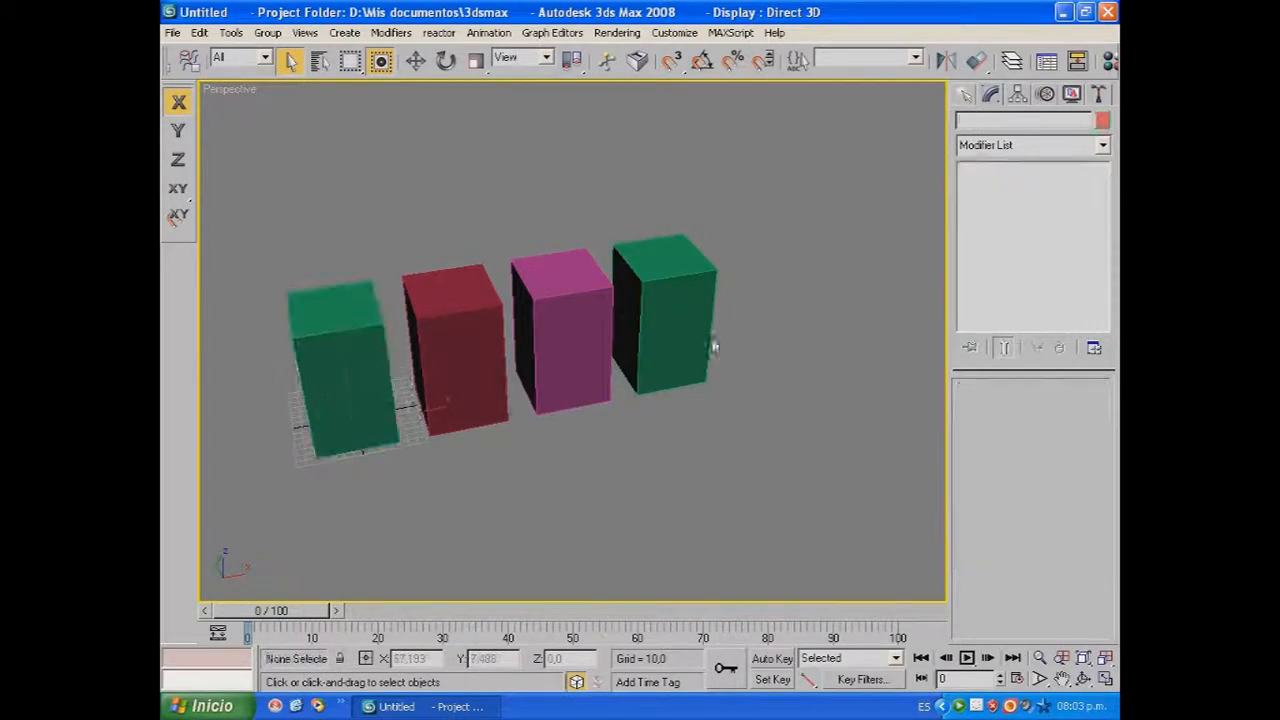
{"action": "left_click", "coordinate": [700, 296]}
{"action": "left_click", "coordinate": [590, 300]}
{"action": "left_click", "coordinate": [492, 314]}
{"action": "left_click", "coordinate": [337, 362]}
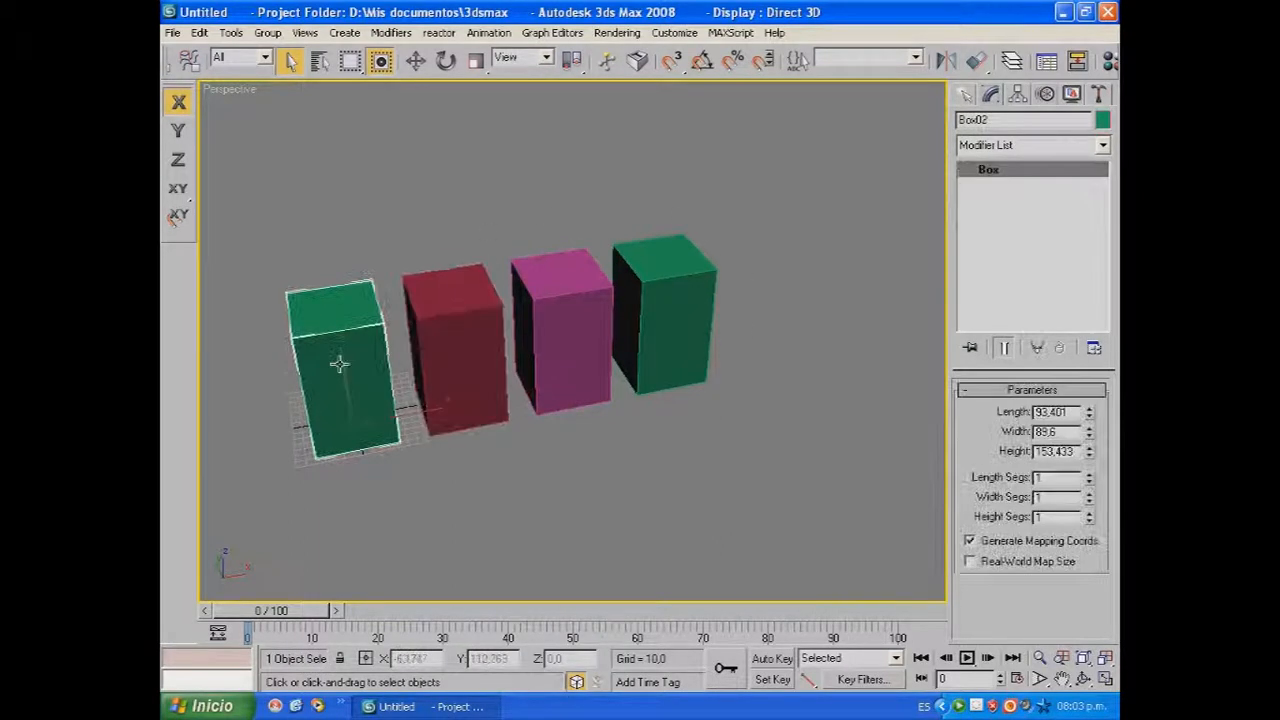
{"action": "mouse_move", "coordinate": [1089, 454]}
{"action": "left_mouse_down"}
{"action": "mouse_move", "coordinate": [1089, 500]}
{"action": "mouse_move", "coordinate": [1089, 458]}
{"action": "left_mouse_up"}
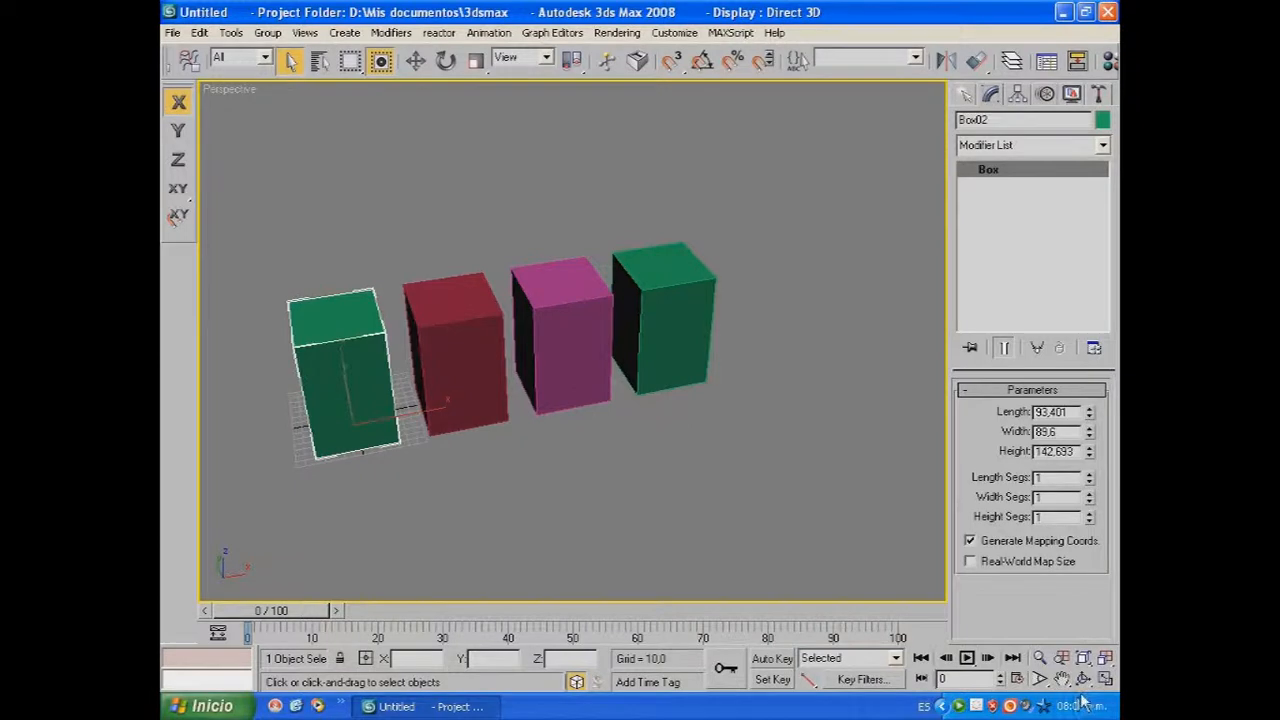
Select all three reference clones together and delete them.
{"action": "left_click", "coordinate": [674, 434]}
{"action": "left_click", "coordinate": [648, 354]}
{"action": "left_click", "coordinate": [576, 344], "text": "ctrl"}
{"action": "left_click", "coordinate": [450, 355], "text": "ctrl"}
{"action": "key", "text": "Delete"}
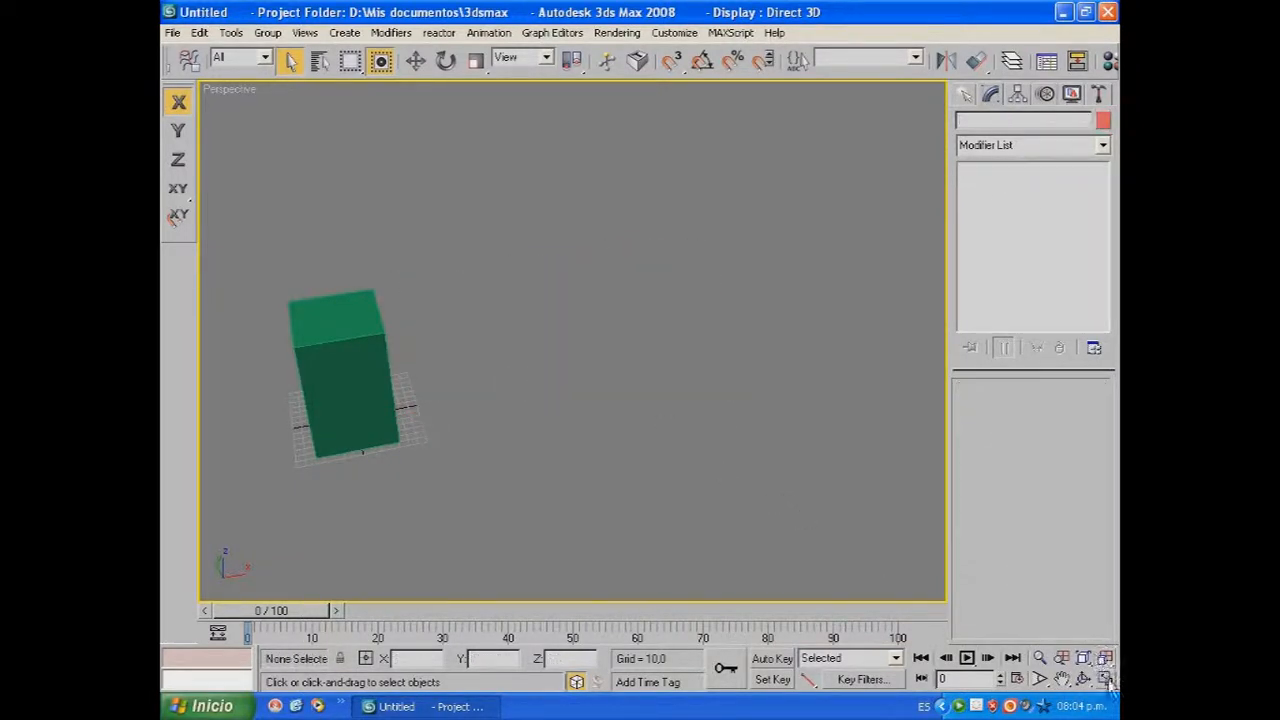
Rotate-clone the green box about its Z axis by about -35.9 degrees, making two reference clones.
{"action": "left_click", "coordinate": [1105, 679]}
{"action": "left_click", "coordinate": [652, 472]}
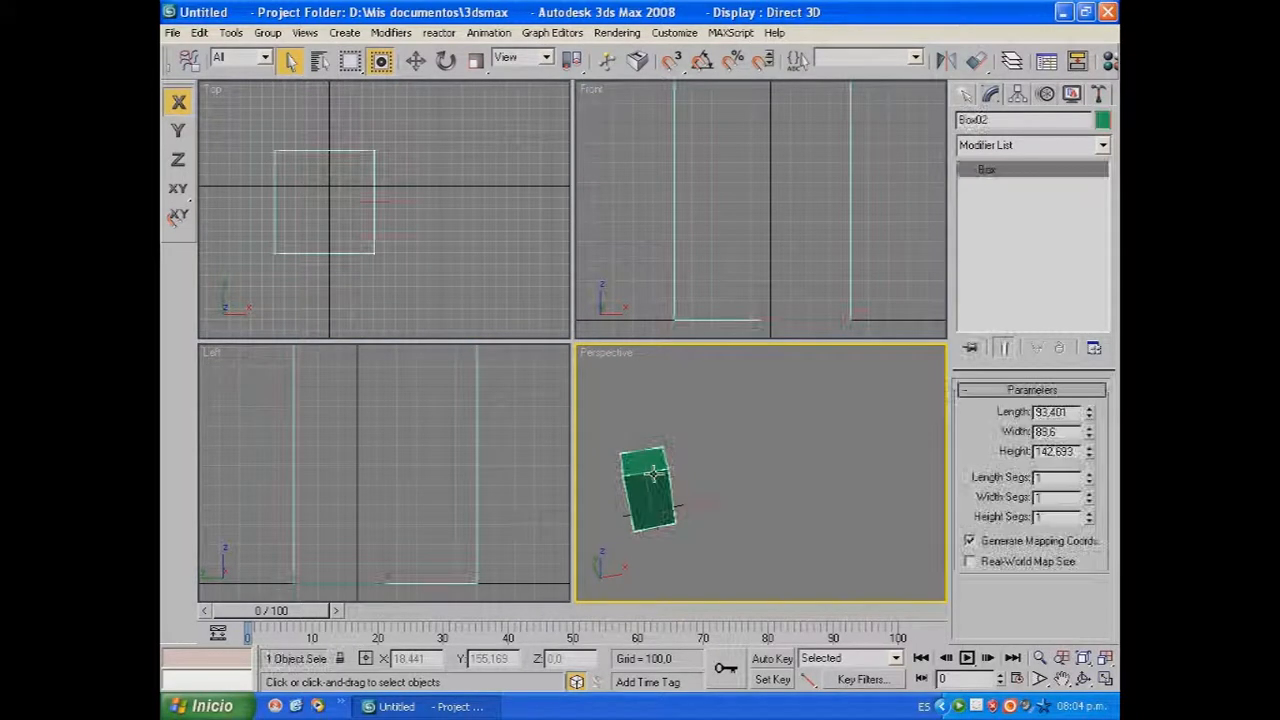
{"action": "left_click", "coordinate": [446, 61]}
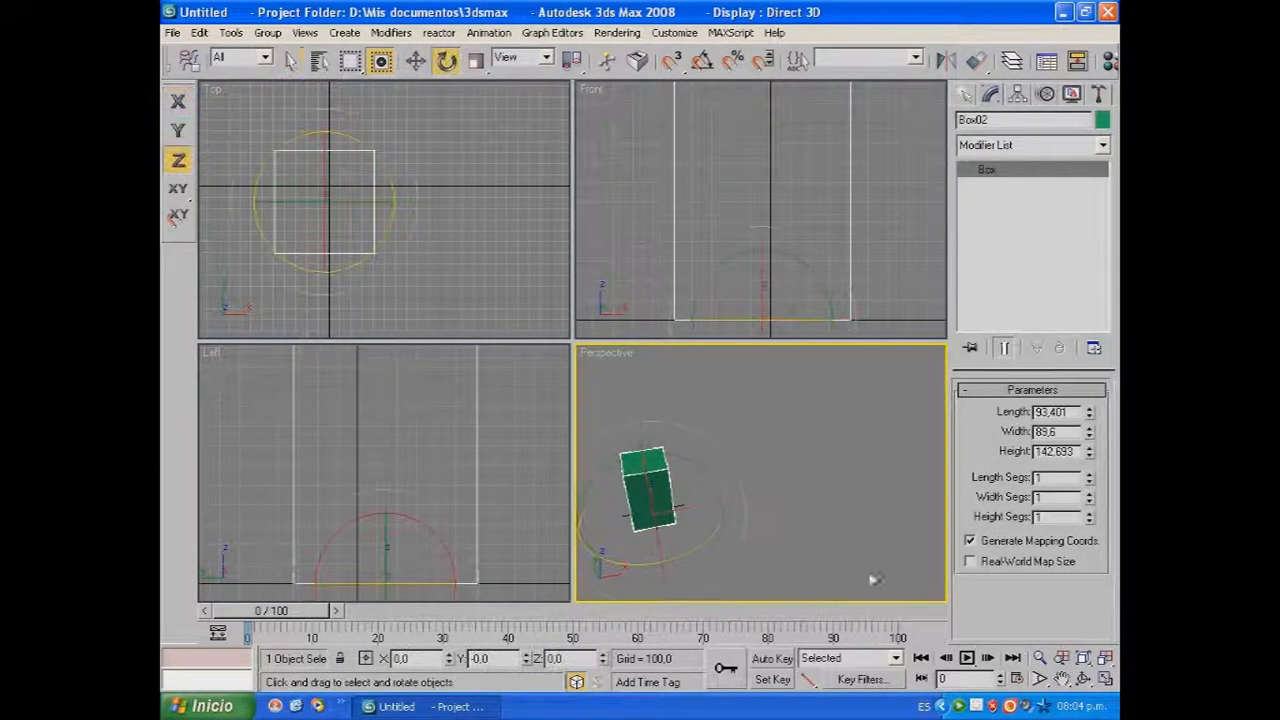
{"action": "left_click", "coordinate": [1105, 679]}
{"action": "key", "text": "z"}
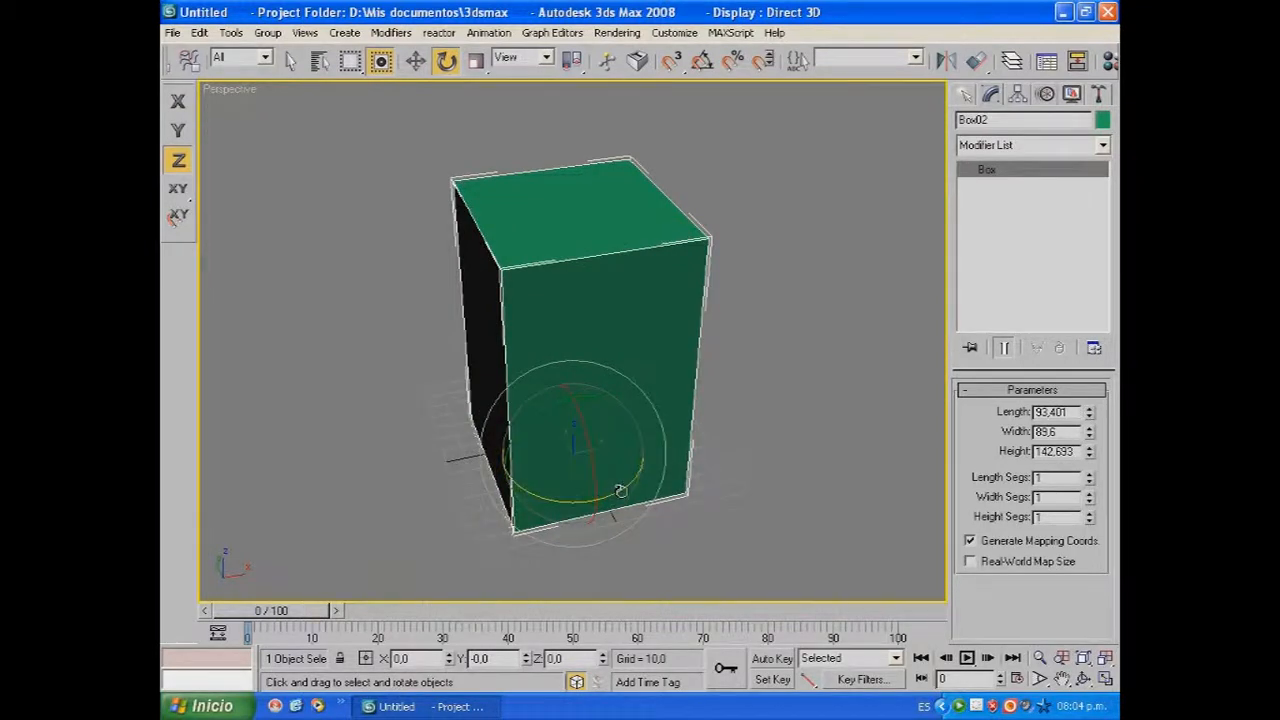
{"action": "left_click_drag", "start_coordinate": [622, 486], "coordinate": [548, 490], "text": "shift"}
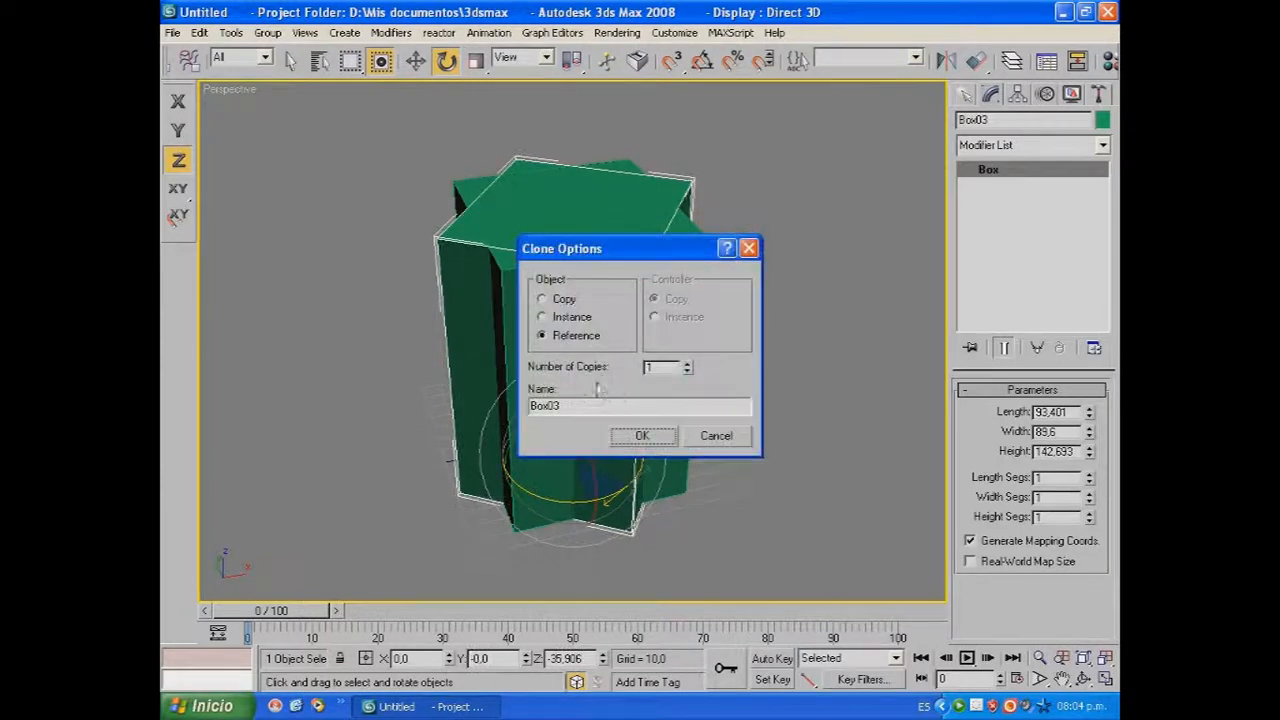
{"action": "left_click", "coordinate": [688, 366]}
{"action": "left_click", "coordinate": [642, 436]}
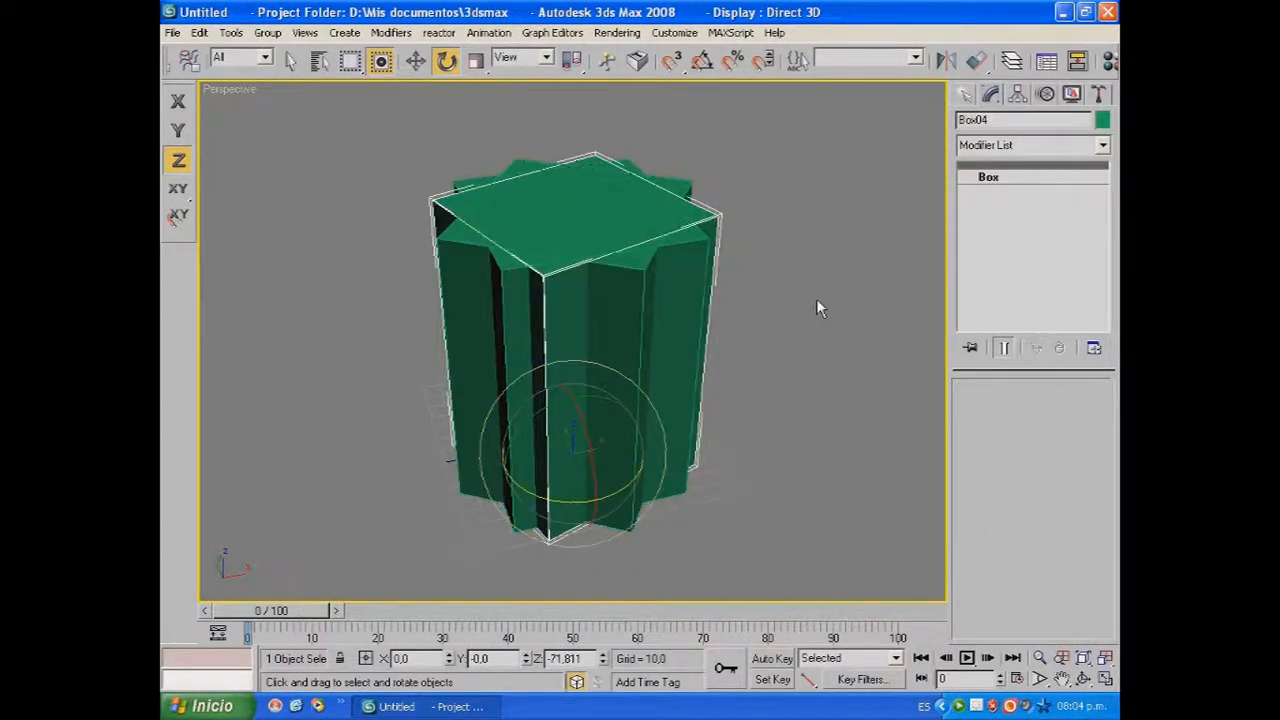
Inspect the overlapping rotated boxes from above and the side, and delete all three.
{"action": "middle_click_drag", "start_coordinate": [810, 318], "coordinate": [753, 410], "text": "alt"}
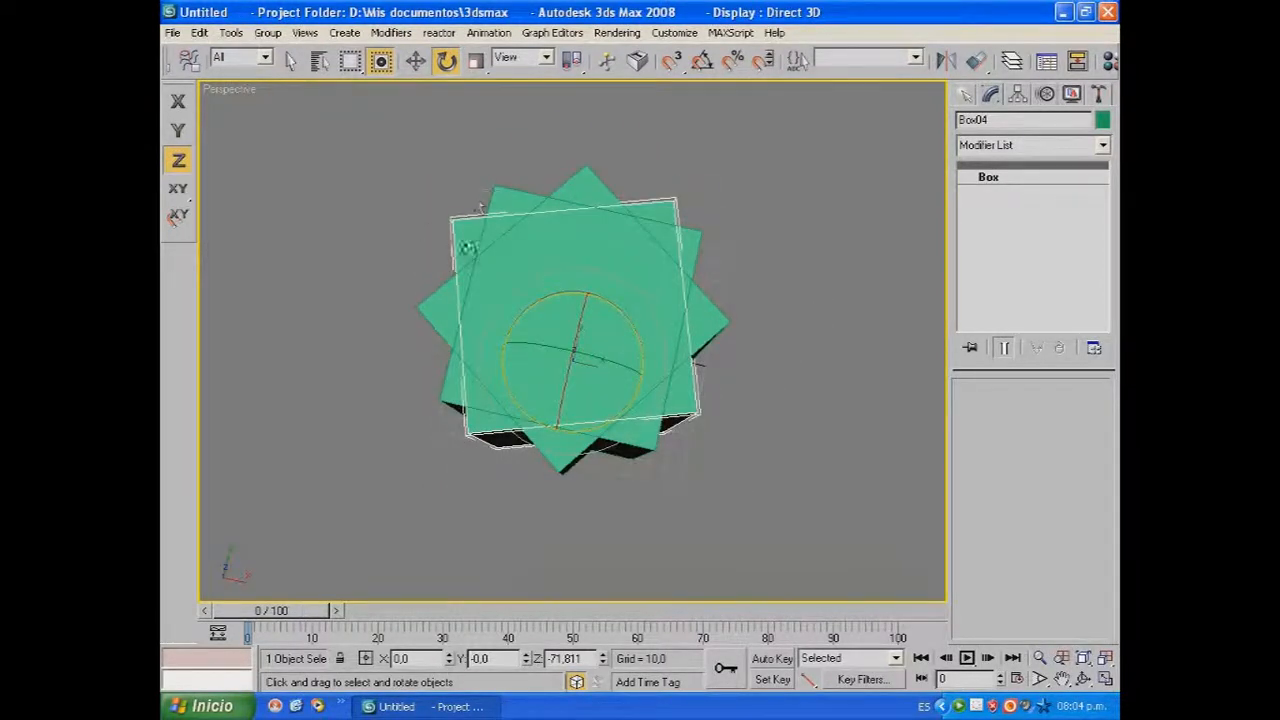
{"action": "middle_click_drag", "start_coordinate": [785, 443], "coordinate": [686, 343], "text": "alt"}
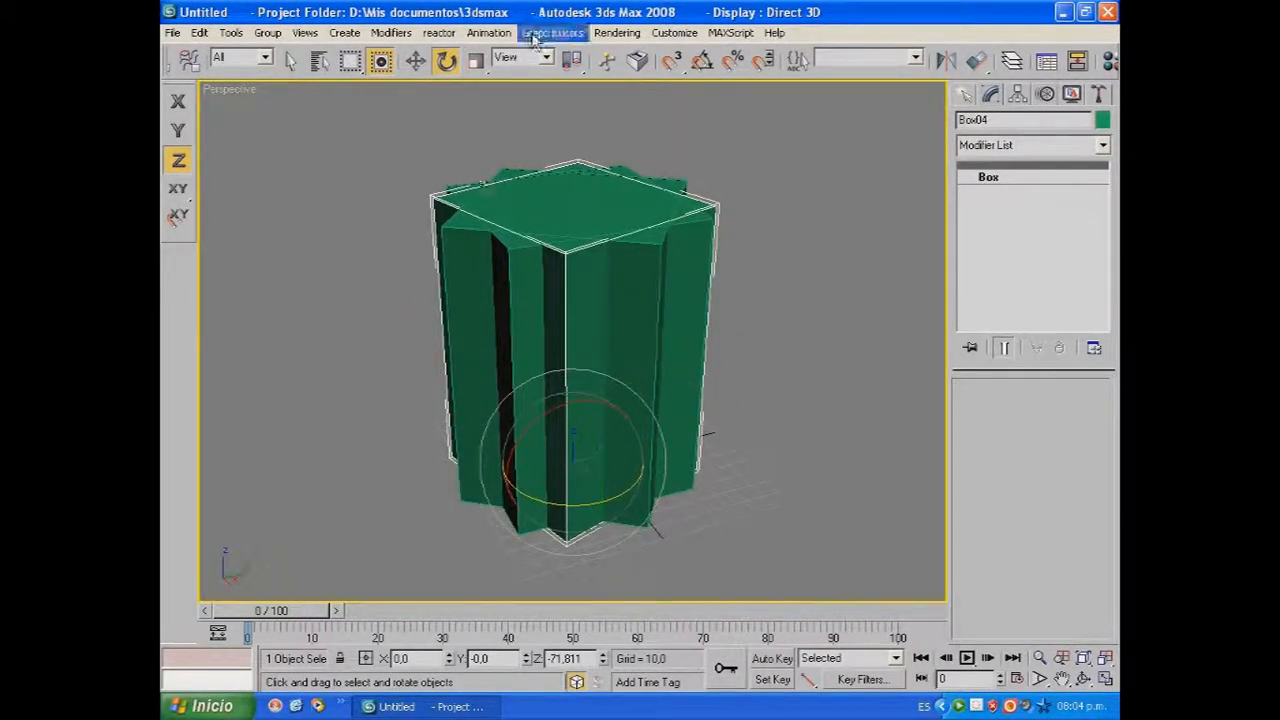
{"action": "left_click", "coordinate": [815, 425]}
{"action": "left_click_drag", "start_coordinate": [385, 563], "coordinate": [830, 182]}
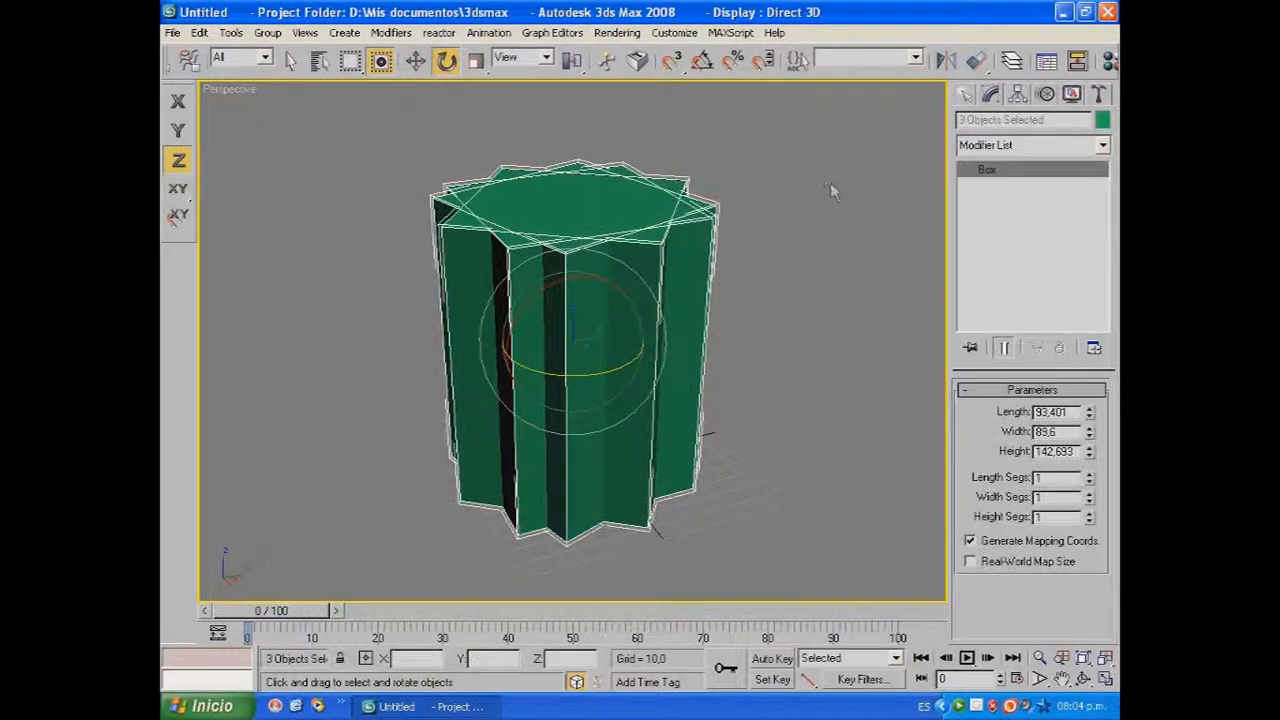
{"action": "key", "text": "Delete"}
Create a box about 80.9 long, 102.8 wide and 84.3 high near the origin in the Top view.
{"action": "left_click", "coordinate": [1105, 678]}
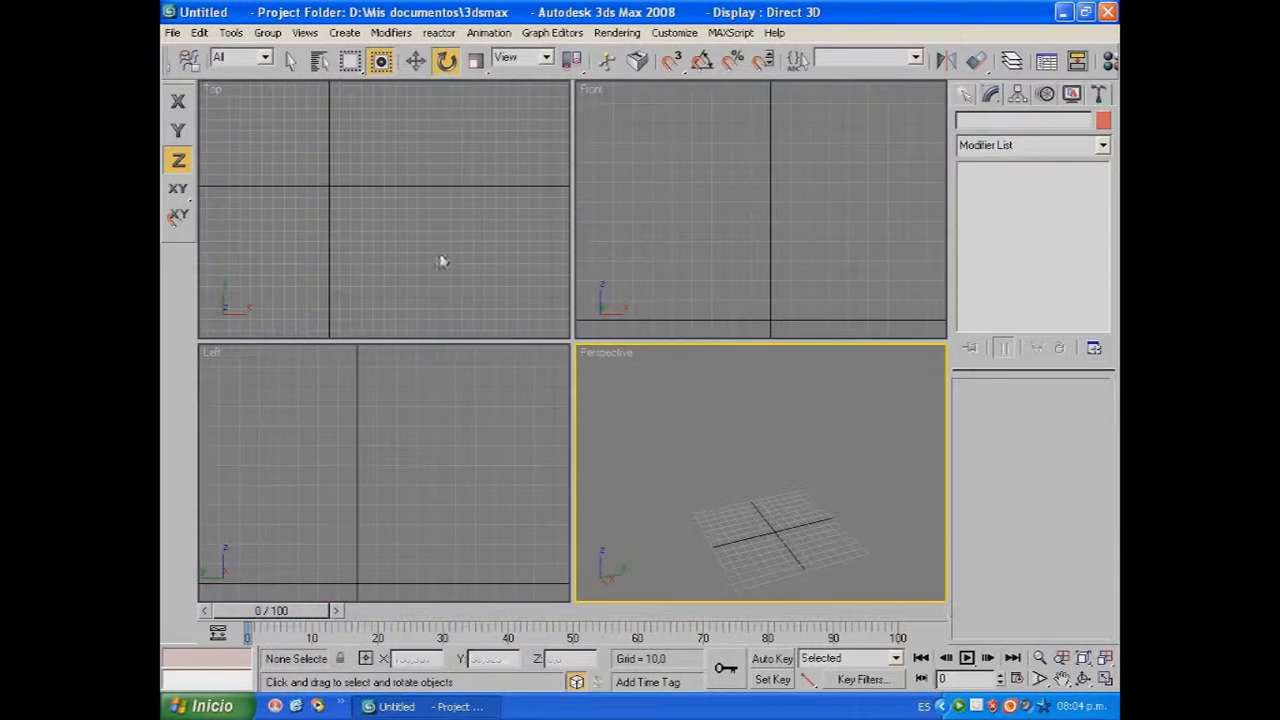
{"action": "left_click", "coordinate": [966, 94]}
{"action": "left_click", "coordinate": [995, 213]}
{"action": "left_click_drag", "start_coordinate": [308, 173], "coordinate": [422, 263]}
{"action": "left_click", "coordinate": [414, 166]}
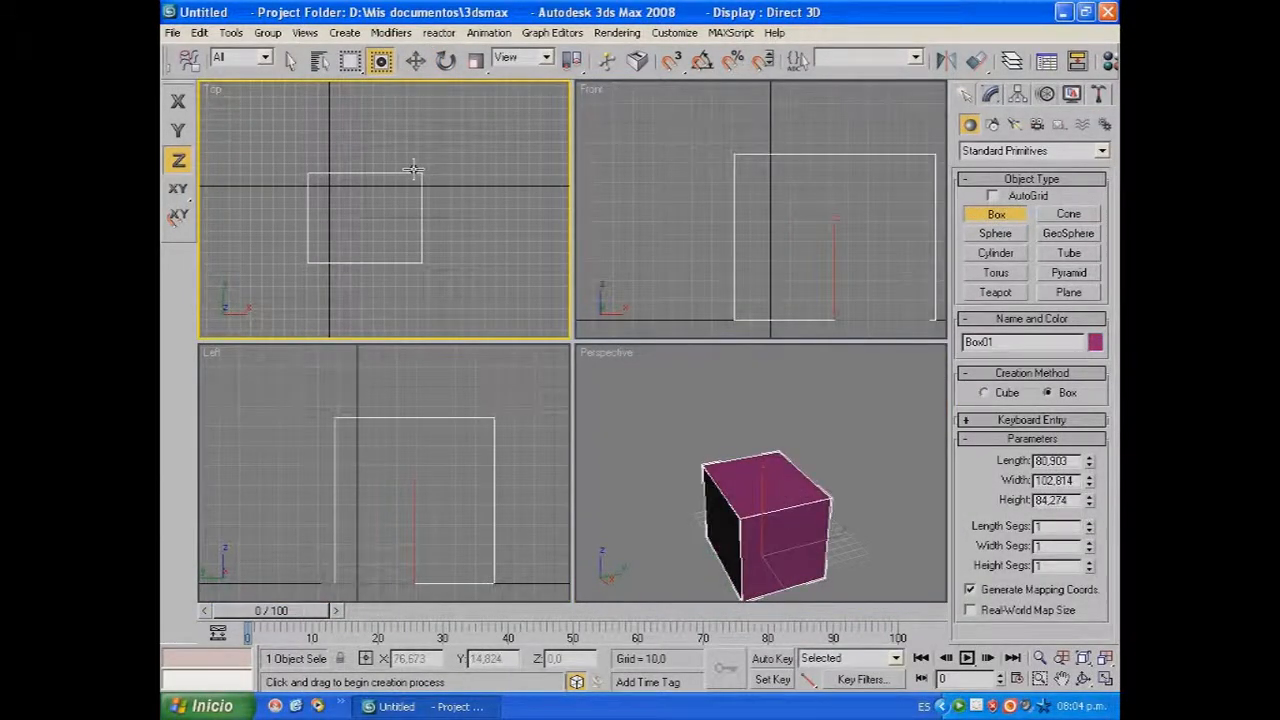
Scale-clone the new box uniformly to about 141.6% in the Top view, making two reference clones.
{"action": "left_click", "coordinate": [1105, 678]}
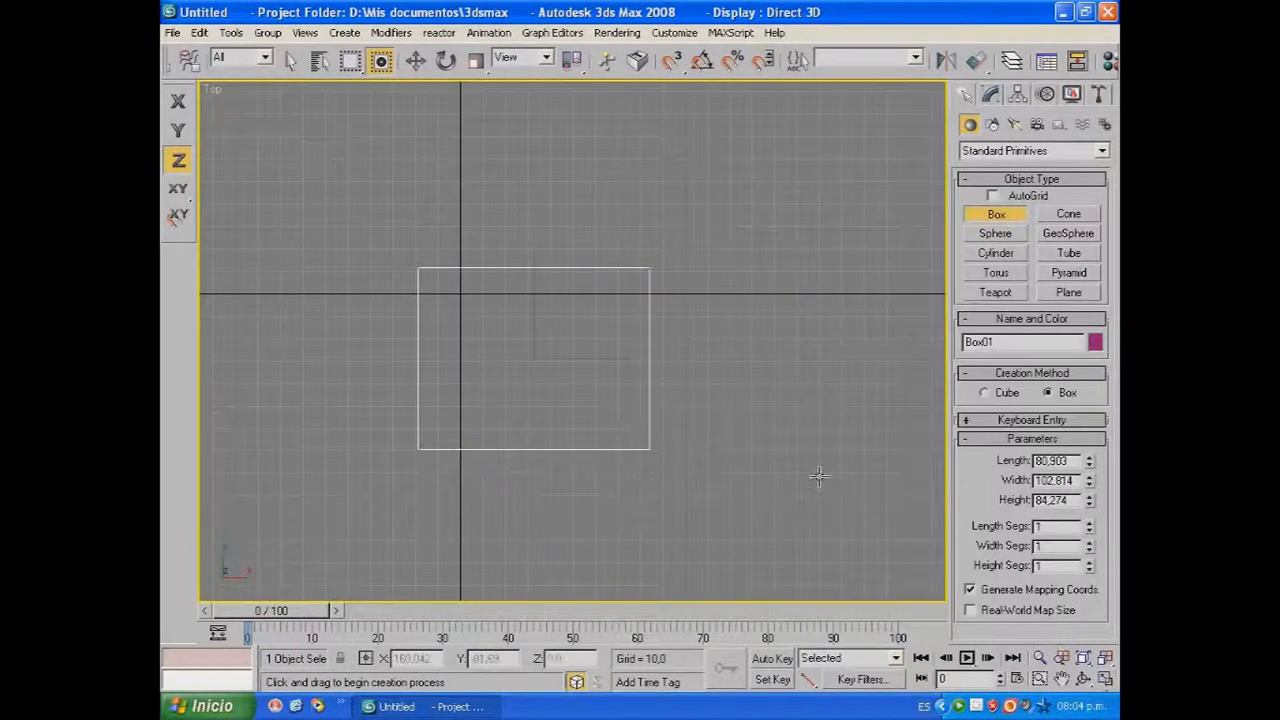
{"action": "left_click", "coordinate": [477, 61]}
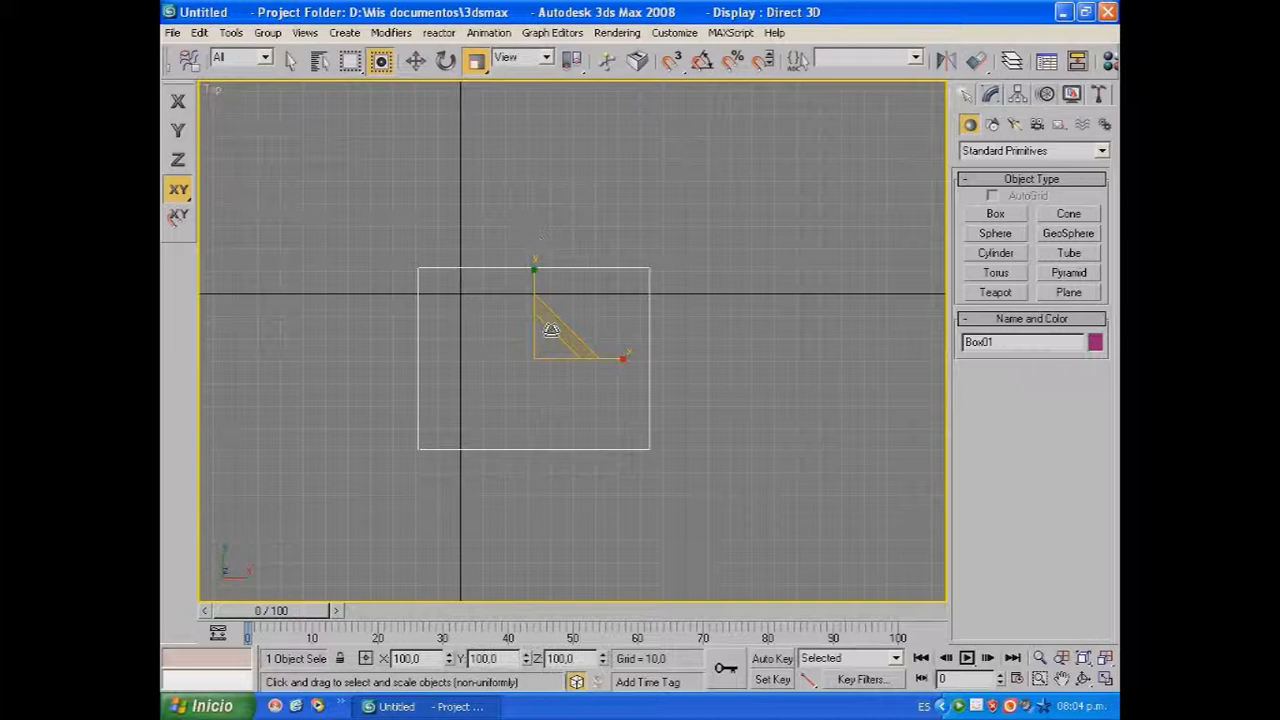
{"action": "left_click_drag", "start_coordinate": [546, 351], "coordinate": [531, 306], "text": "shift"}
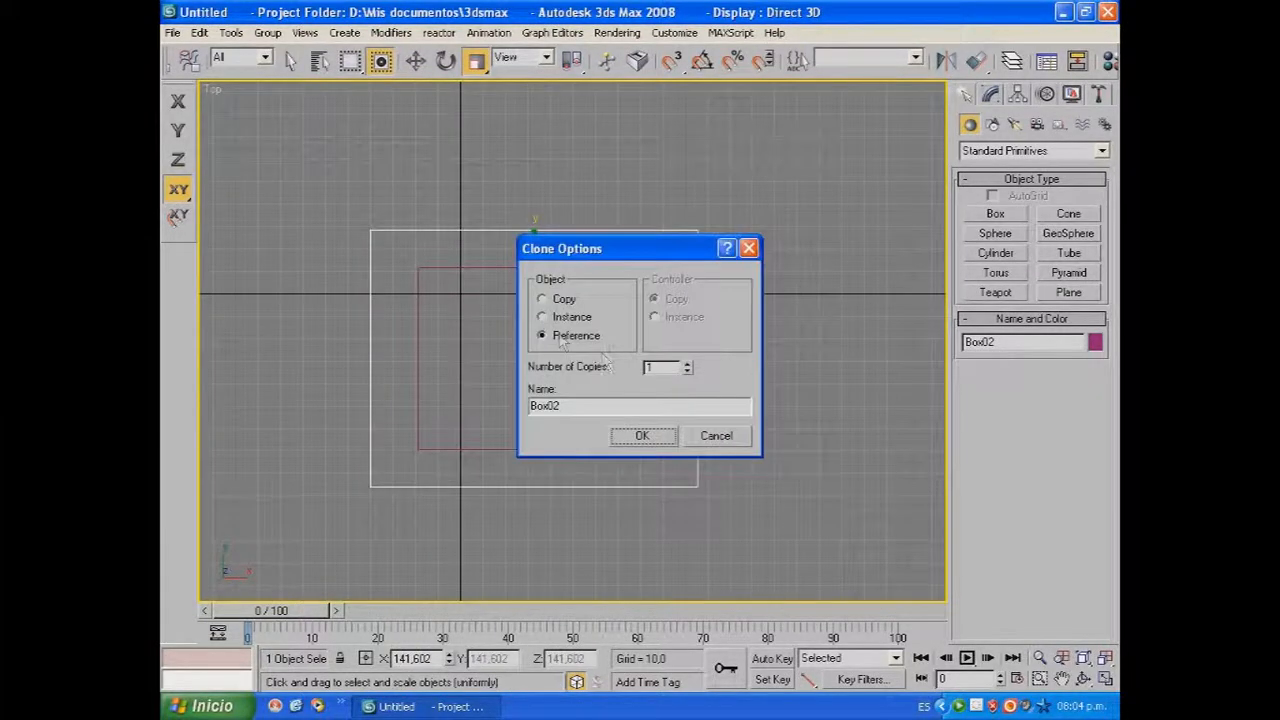
{"action": "left_click", "coordinate": [687, 363]}
{"action": "left_click", "coordinate": [664, 436]}
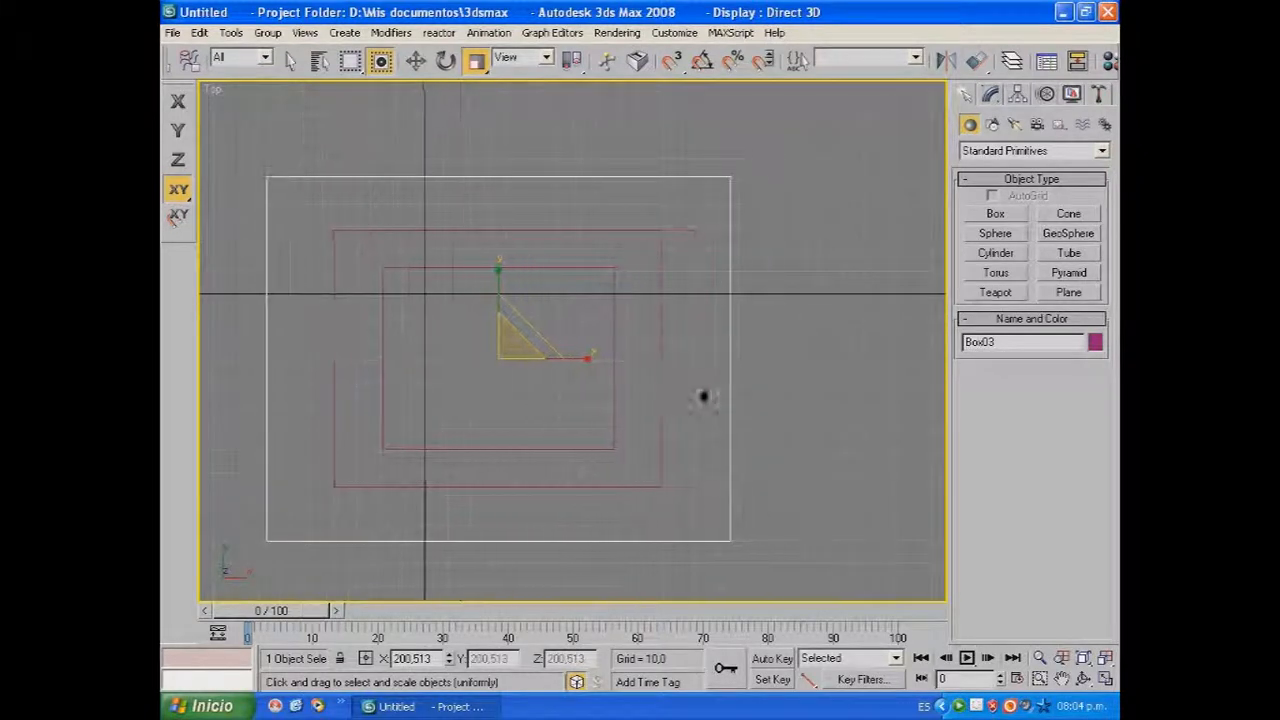
{"action": "left_click", "coordinate": [780, 372]}
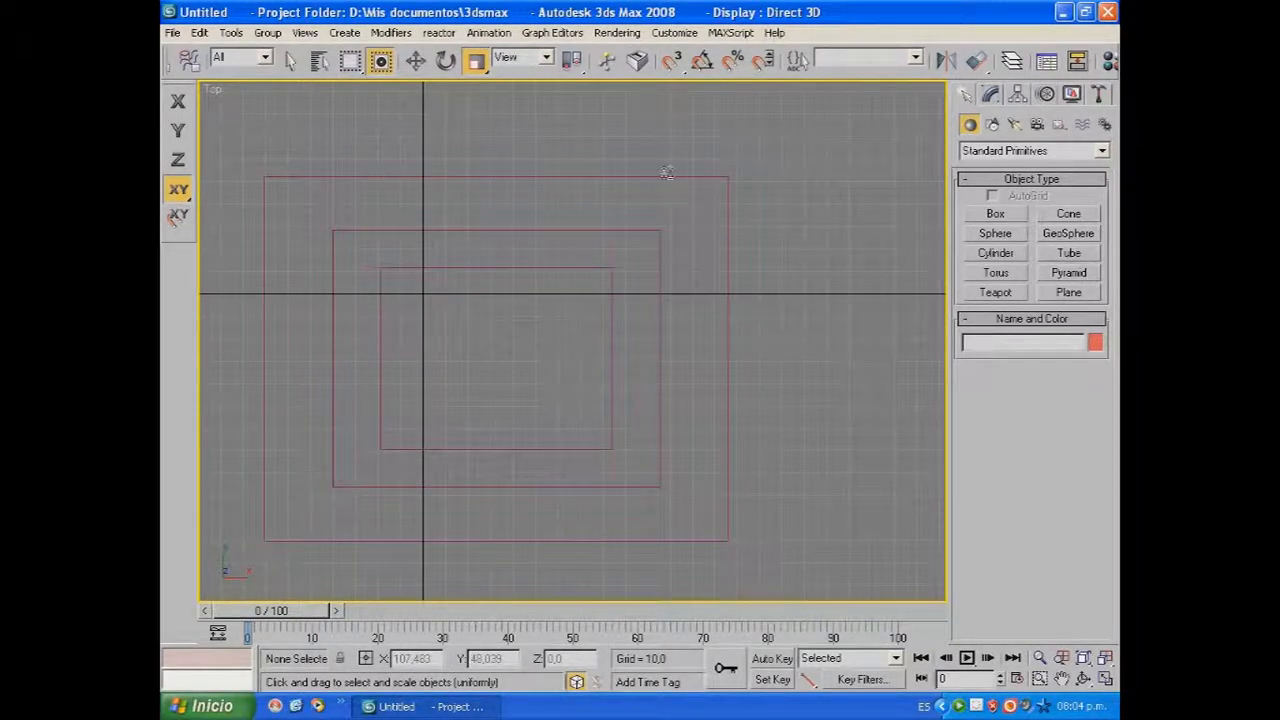
Fit the nested boxes in all views and display the Perspective view in wireframe.
{"action": "left_click", "coordinate": [1106, 679]}
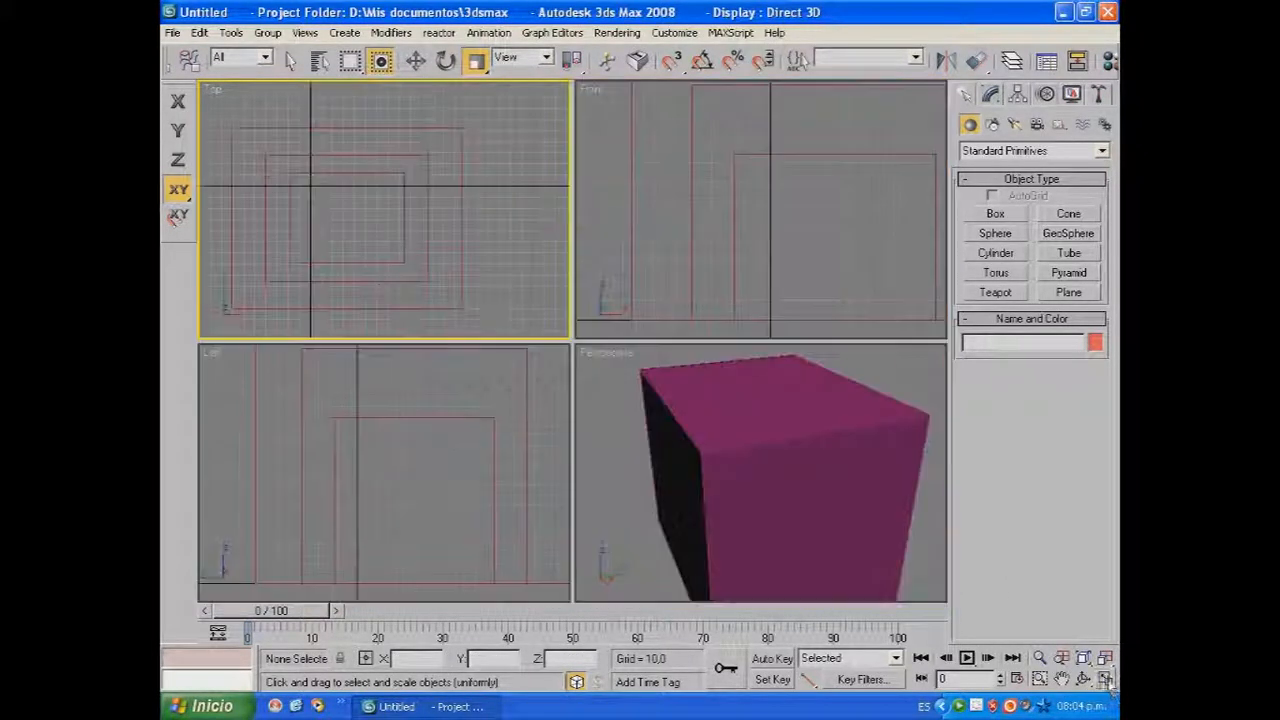
{"action": "left_click", "coordinate": [647, 393]}
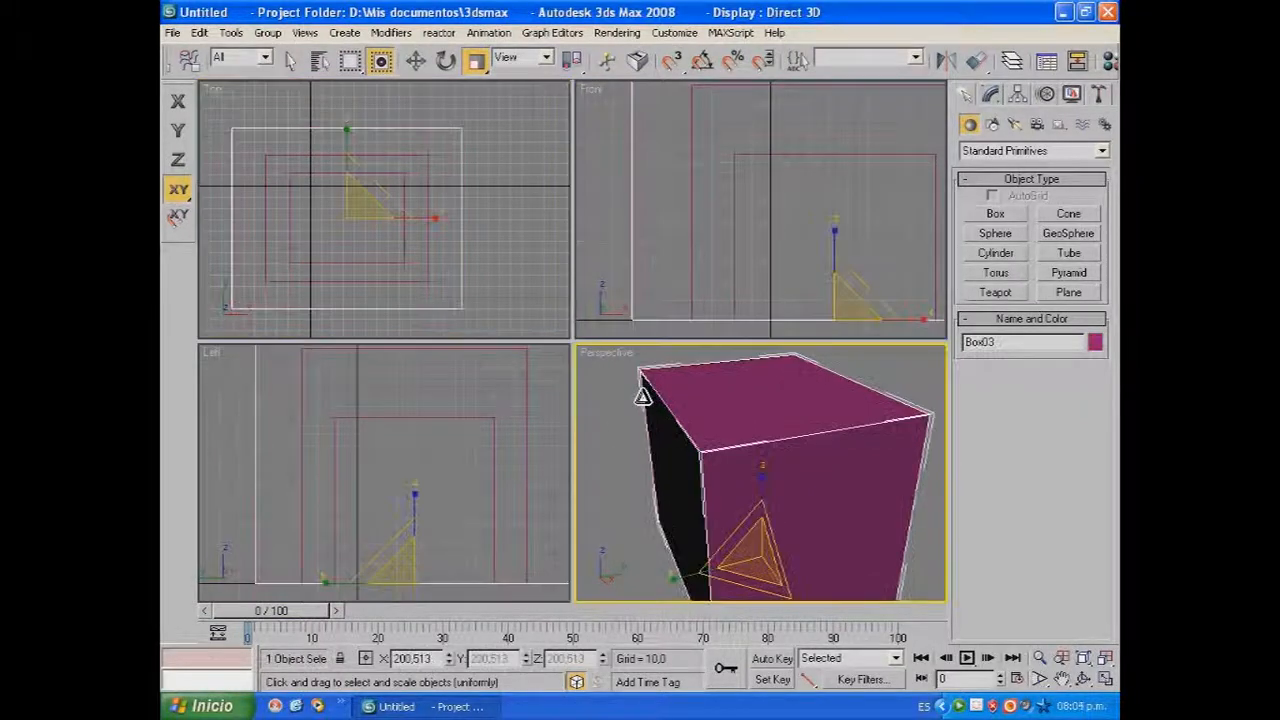
{"action": "key", "text": "shift+ctrl+z"}
{"action": "left_click", "coordinate": [1106, 679]}
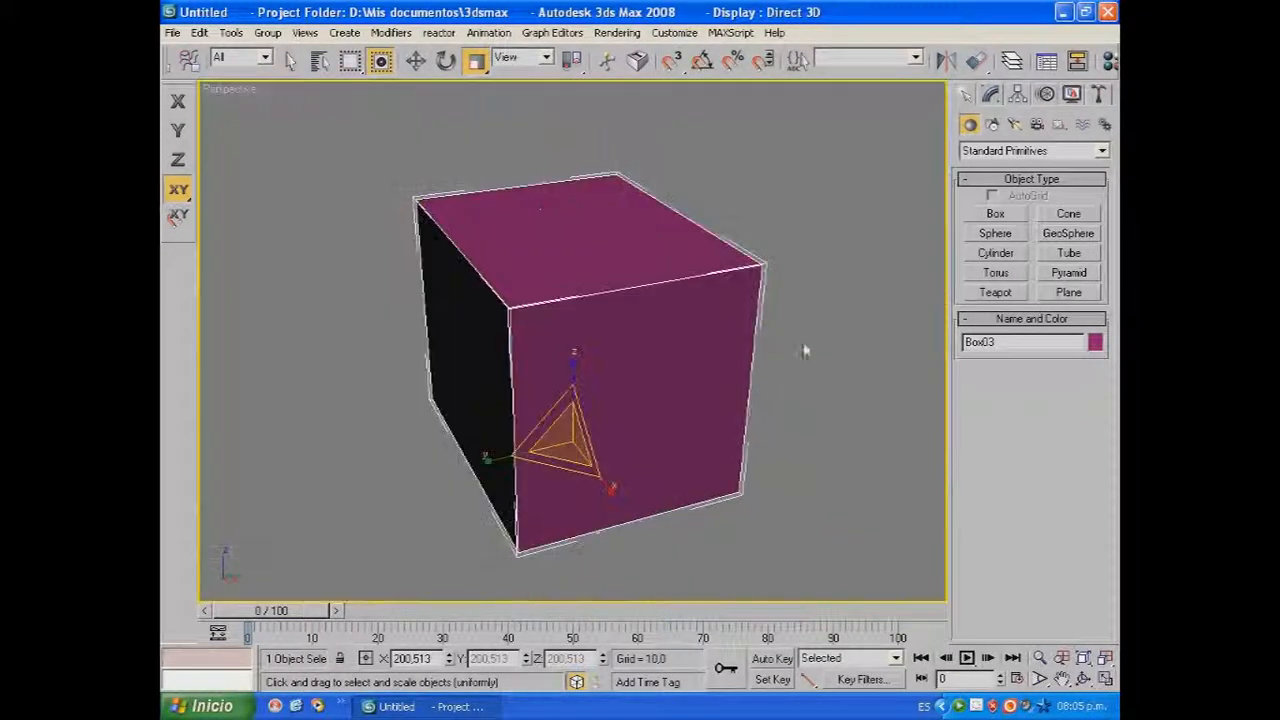
{"action": "key", "text": "F3"}
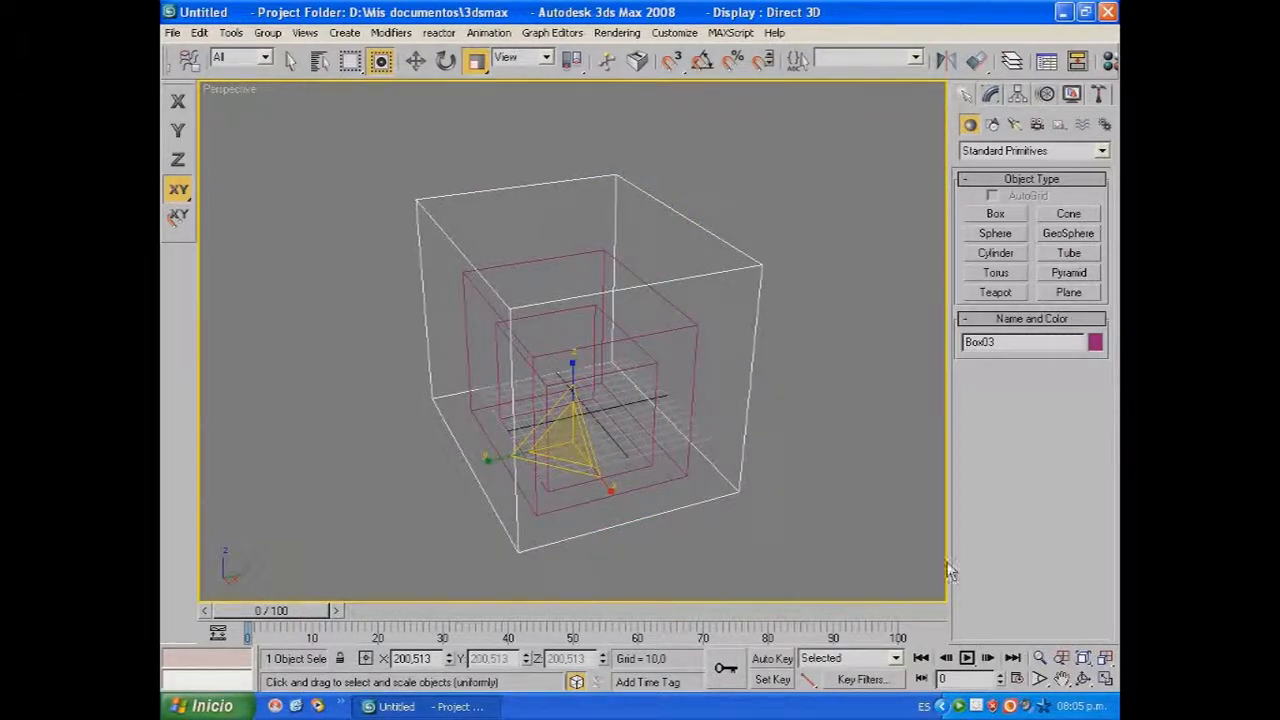
{"action": "left_click", "coordinate": [1107, 680]}
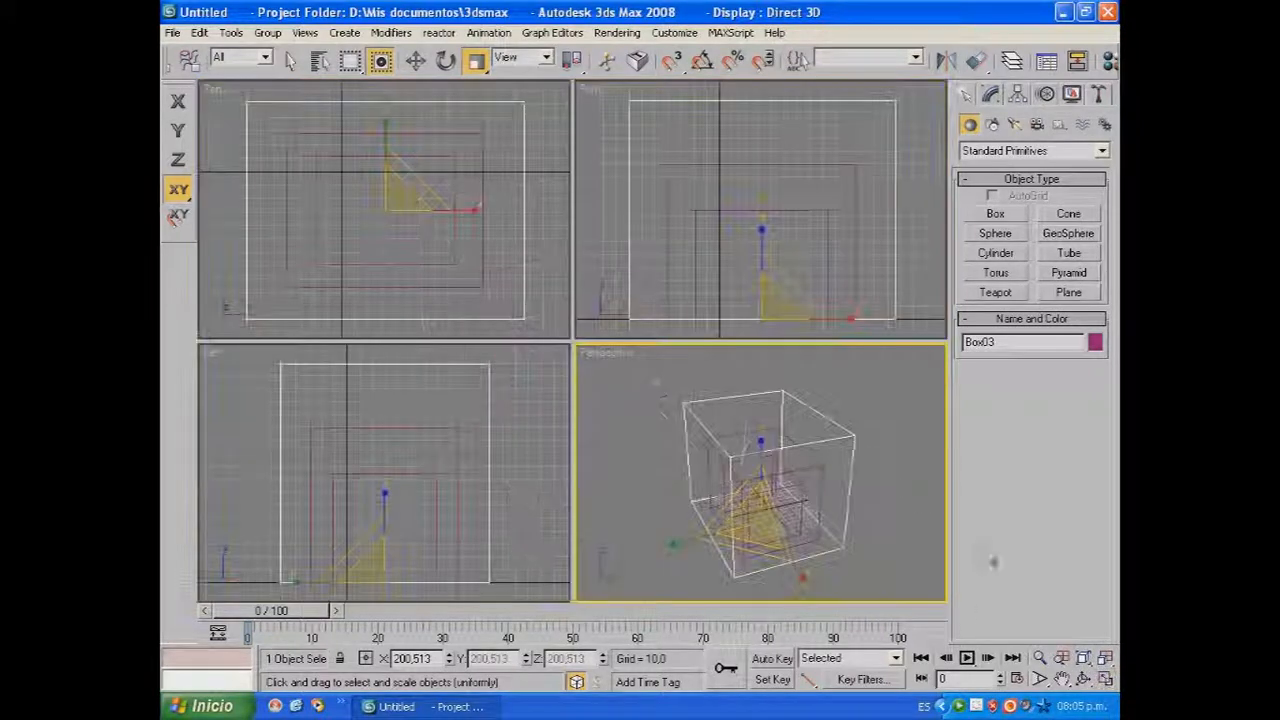